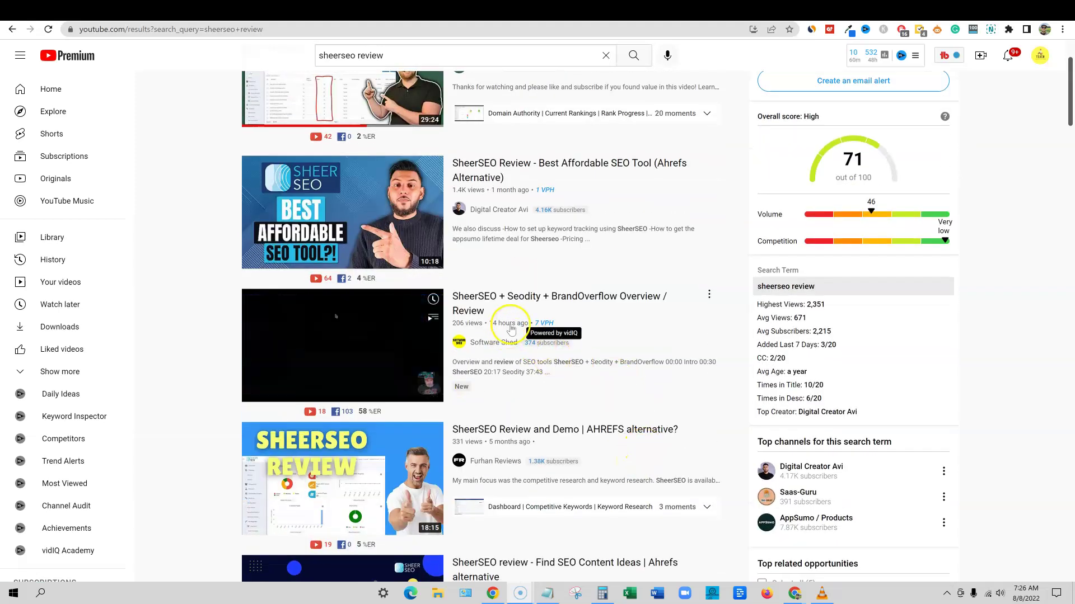
Look through the YouTube search results and keyword statistics for "sheerseo review"
{"action": "scroll", "coordinate": [579, 423], "scroll_direction": "down", "scroll_amount": 2}
{"action": "scroll", "coordinate": [584, 421], "scroll_direction": "down", "scroll_amount": 1}
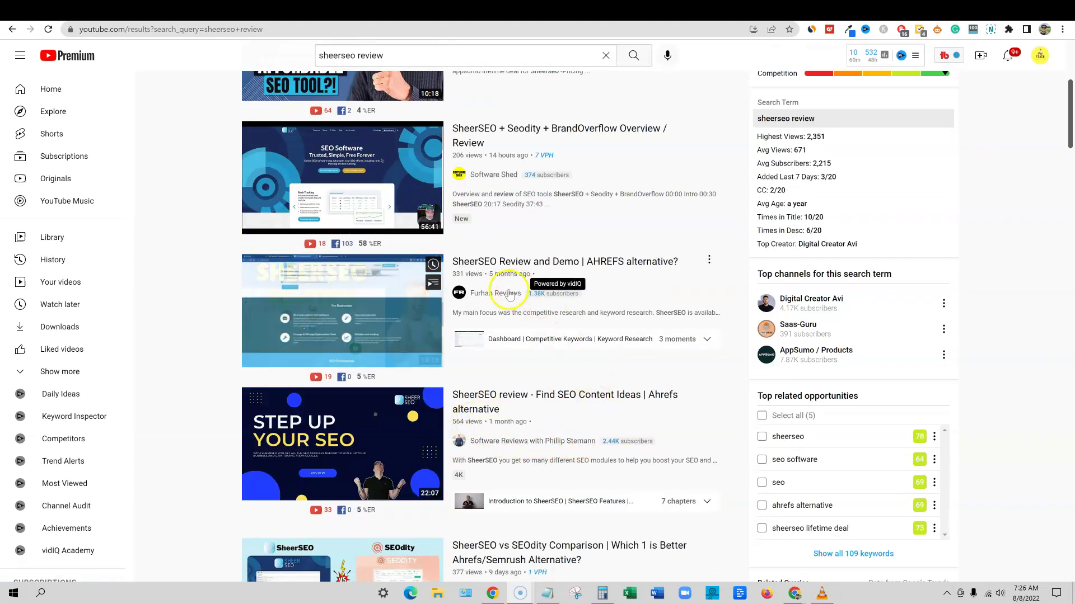
{"action": "scroll", "coordinate": [569, 408], "scroll_direction": "down", "scroll_amount": 2}
{"action": "scroll", "coordinate": [621, 402], "scroll_direction": "up", "scroll_amount": 2}
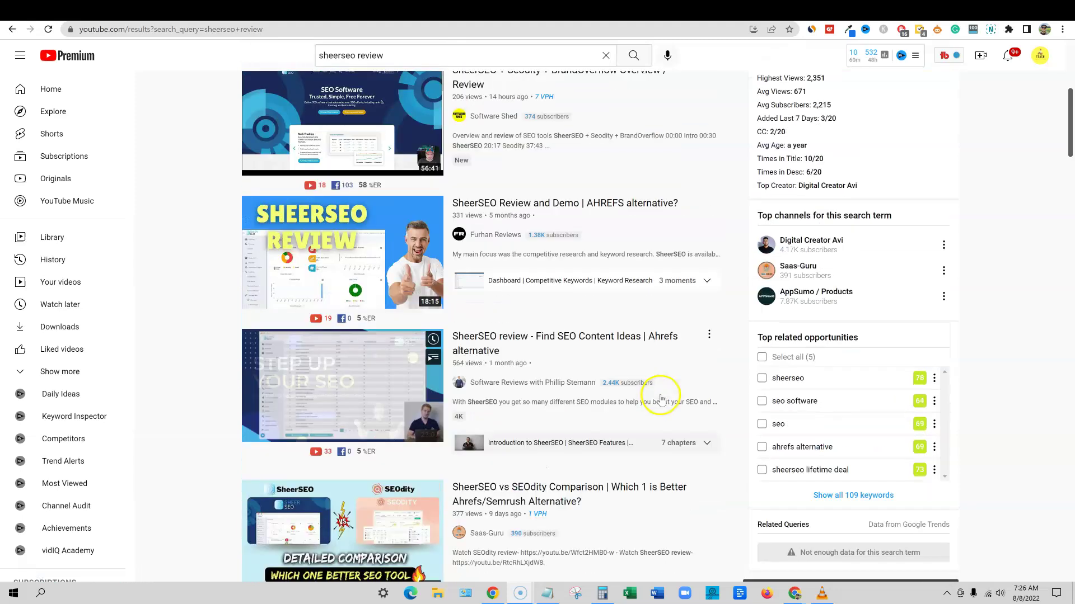
{"action": "scroll", "coordinate": [519, 429], "scroll_direction": "up", "scroll_amount": 3}
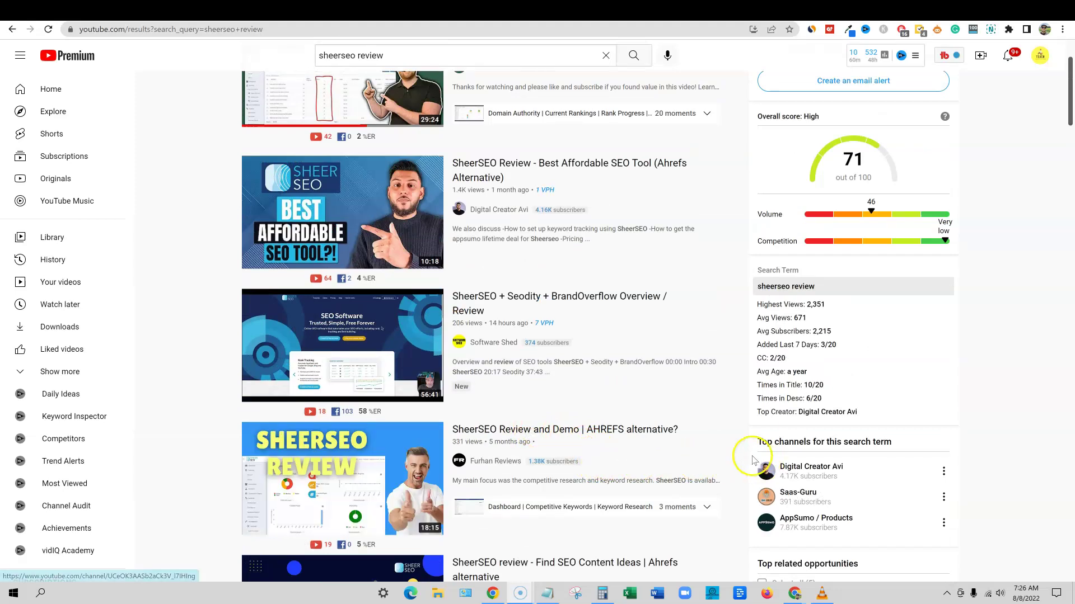
{"action": "scroll", "coordinate": [752, 460], "scroll_direction": "up", "scroll_amount": 2}
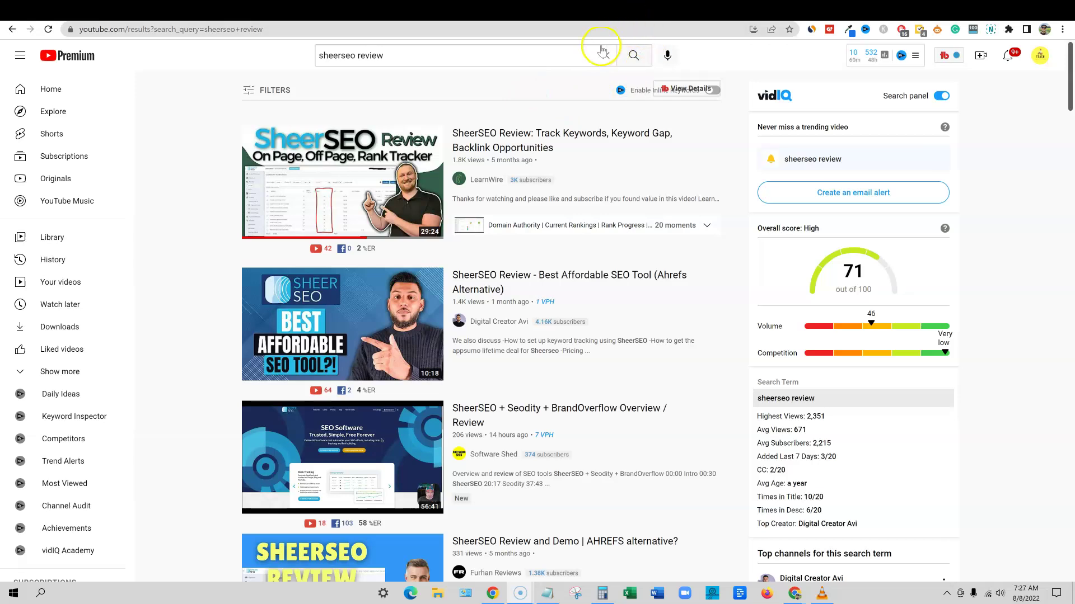
Switch to the AppSumo SheerSEO deal page and review its lifetime deal offer and plan price
{"action": "left_click", "coordinate": [675, 10]}
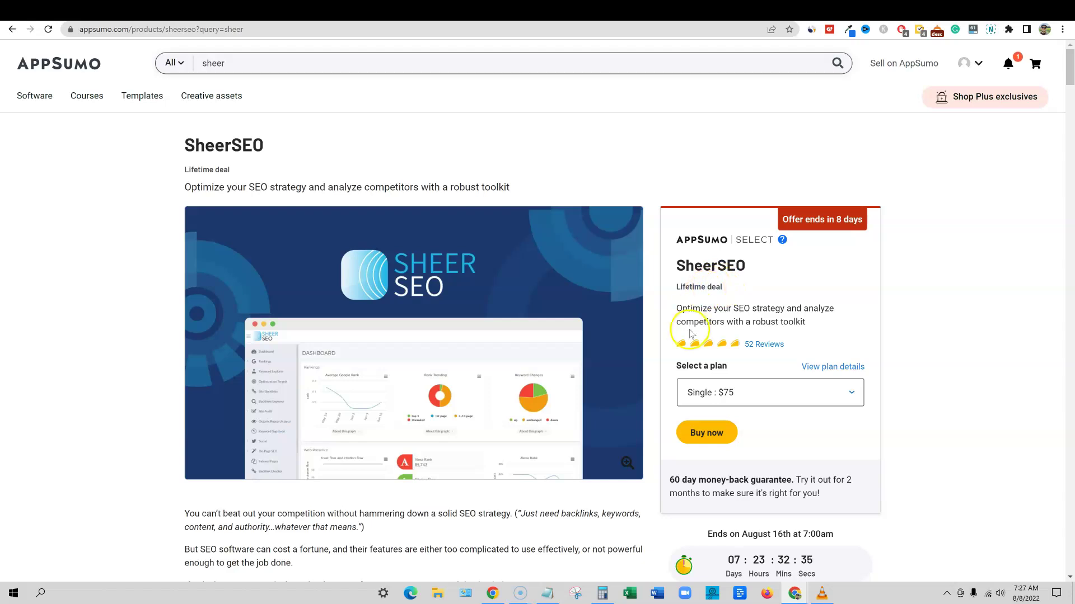
{"action": "scroll", "coordinate": [761, 353], "scroll_direction": "down", "scroll_amount": 1}
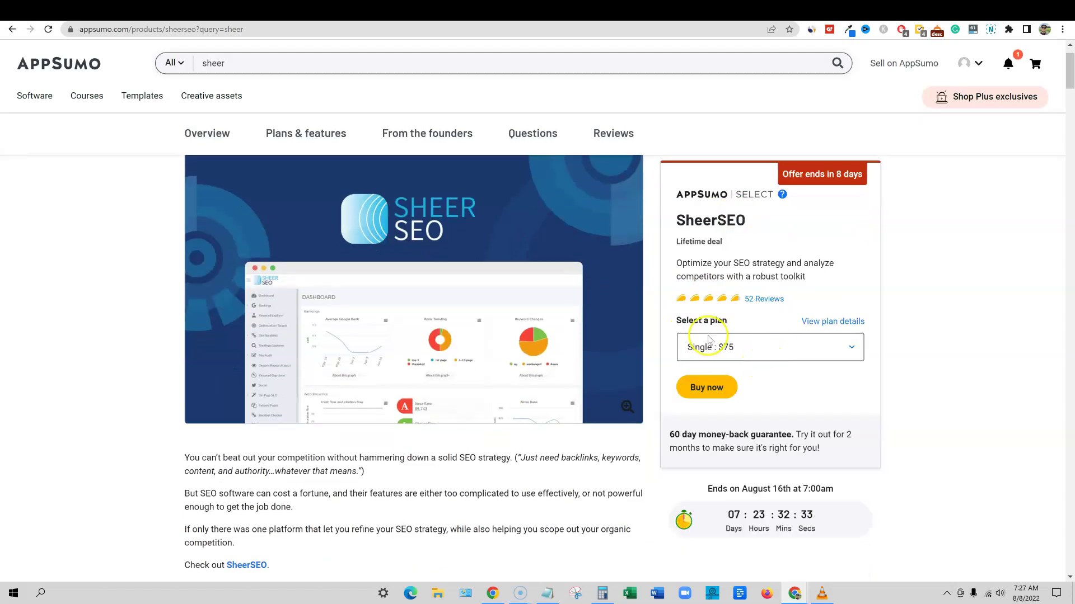
{"action": "scroll", "coordinate": [853, 406], "scroll_direction": "up", "scroll_amount": 1}
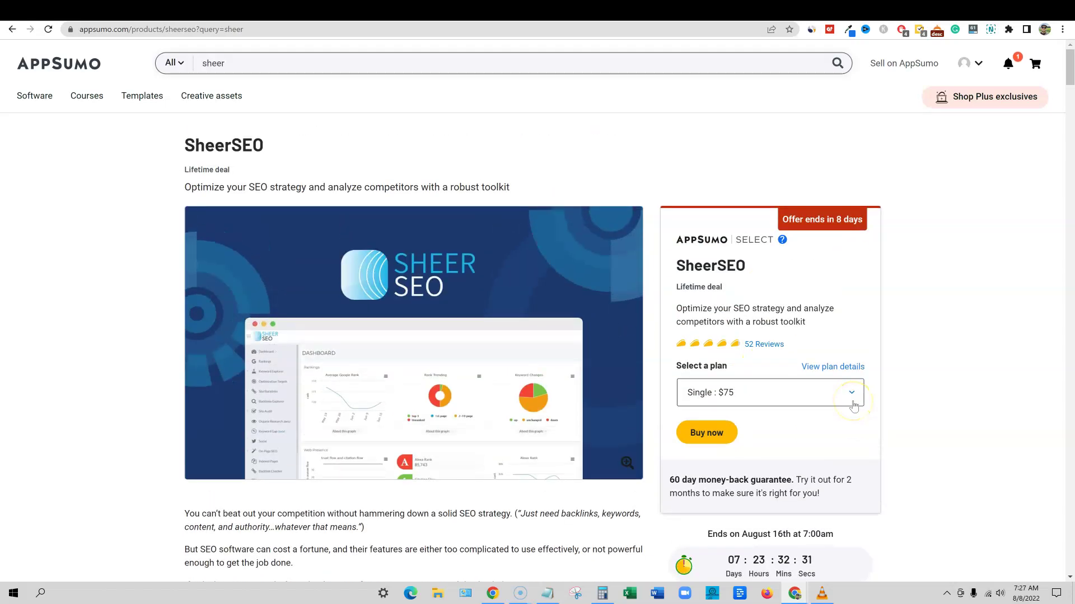
Switch to the AppSumo Seodity deal page and compare the prices and limits of License Tiers 1, 2 and 3
{"action": "left_click", "coordinate": [610, 11]}
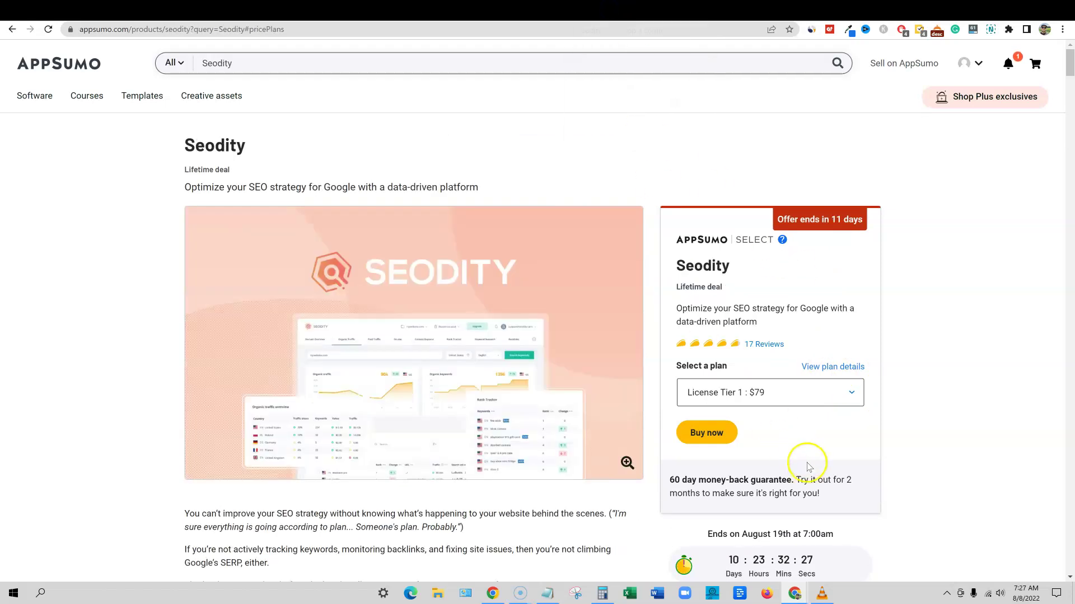
{"action": "scroll", "coordinate": [806, 456], "scroll_direction": "down", "scroll_amount": 1}
{"action": "scroll", "coordinate": [782, 515], "scroll_direction": "down", "scroll_amount": 1}
{"action": "scroll", "coordinate": [784, 504], "scroll_direction": "up", "scroll_amount": 2}
{"action": "scroll", "coordinate": [564, 444], "scroll_direction": "down", "scroll_amount": 20}
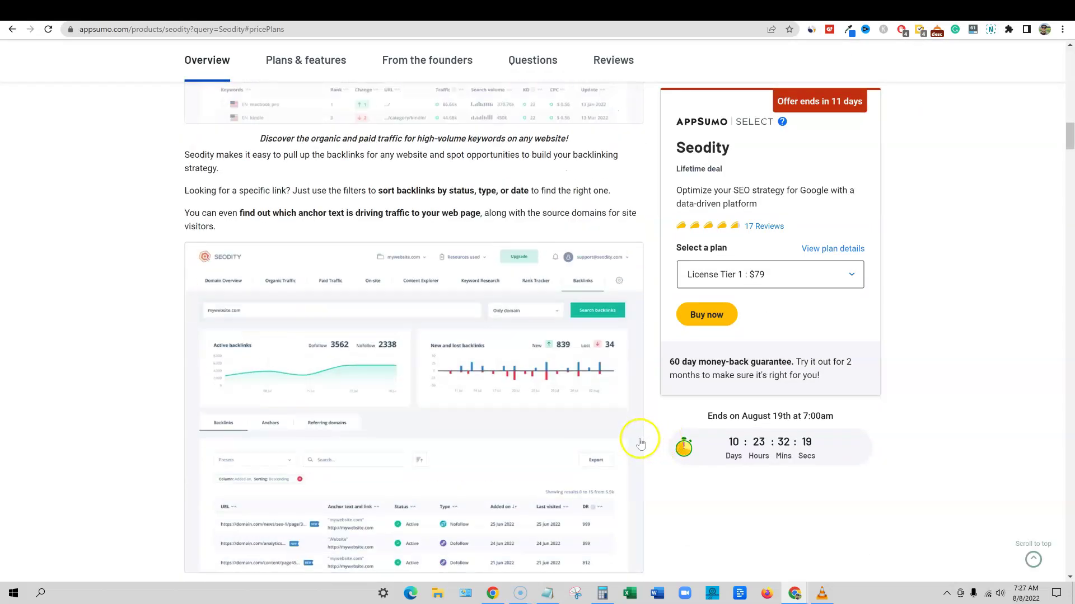
{"action": "scroll", "coordinate": [633, 443], "scroll_direction": "down", "scroll_amount": 10}
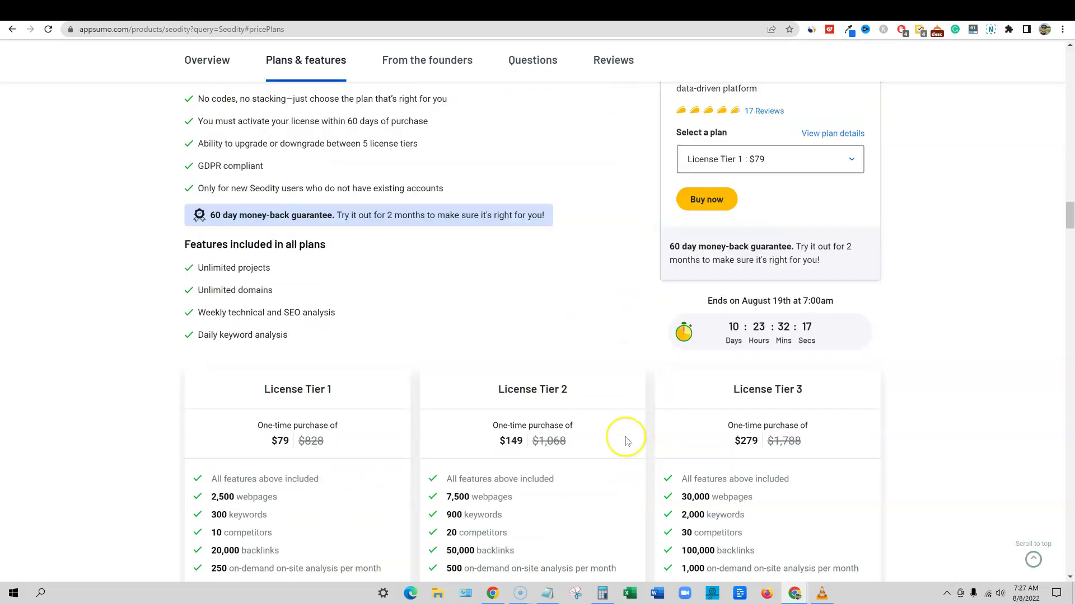
{"action": "scroll", "coordinate": [628, 441], "scroll_direction": "up", "scroll_amount": 6}
{"action": "scroll", "coordinate": [627, 442], "scroll_direction": "down", "scroll_amount": 8}
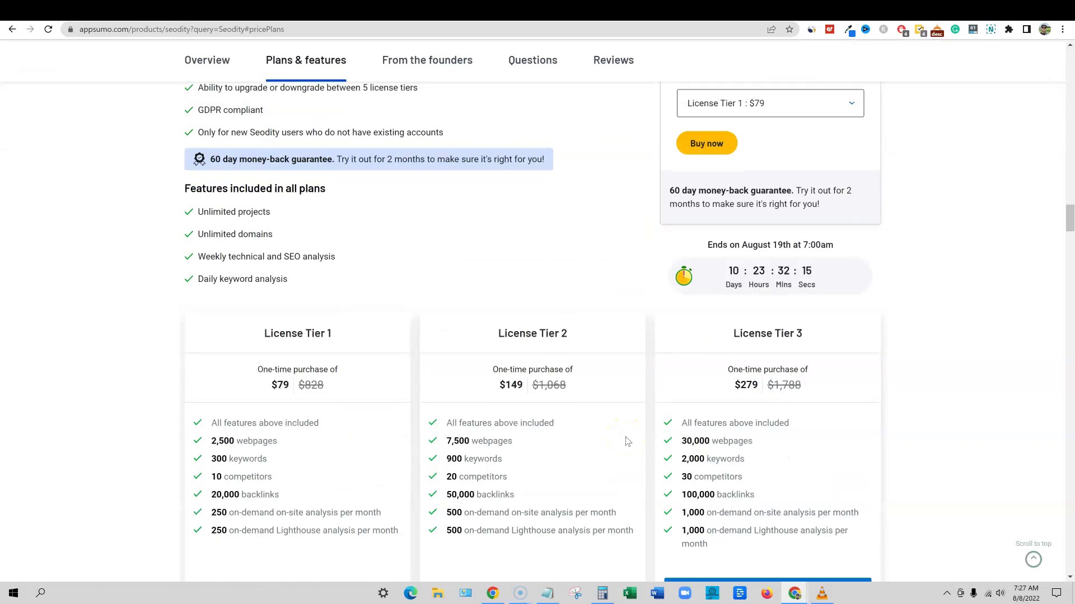
{"action": "scroll", "coordinate": [627, 442], "scroll_direction": "down", "scroll_amount": 3}
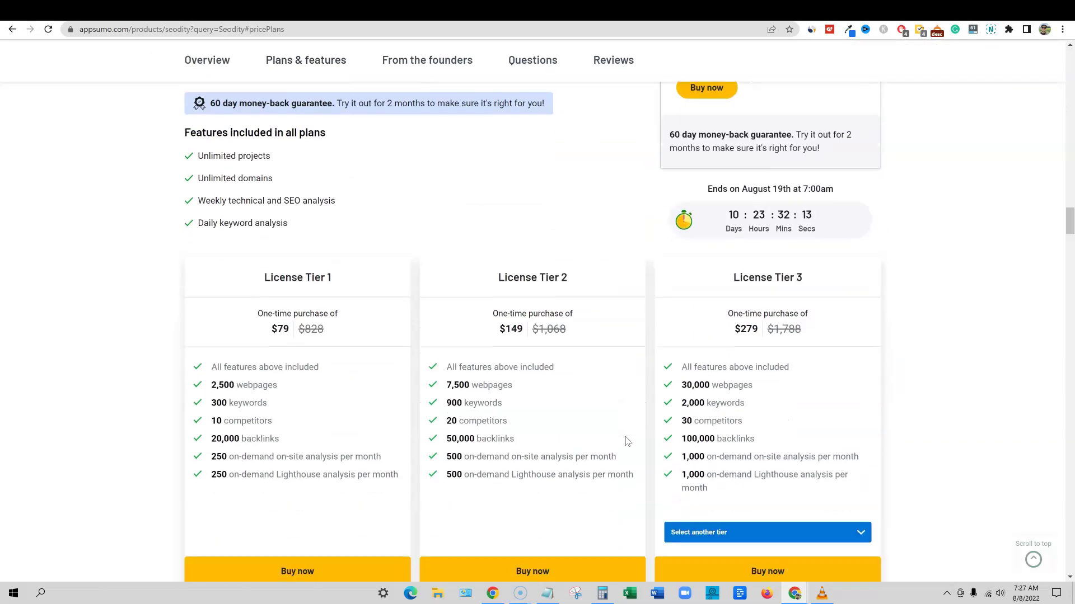
{"action": "scroll", "coordinate": [627, 437], "scroll_direction": "up", "scroll_amount": 2}
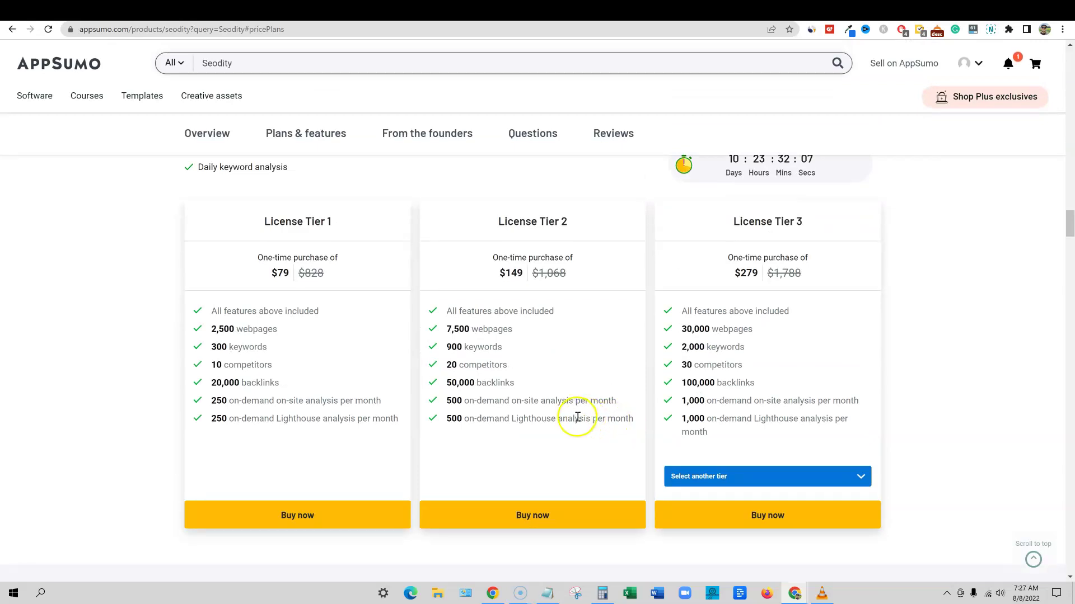
{"action": "scroll", "coordinate": [577, 417], "scroll_direction": "down", "scroll_amount": 1}
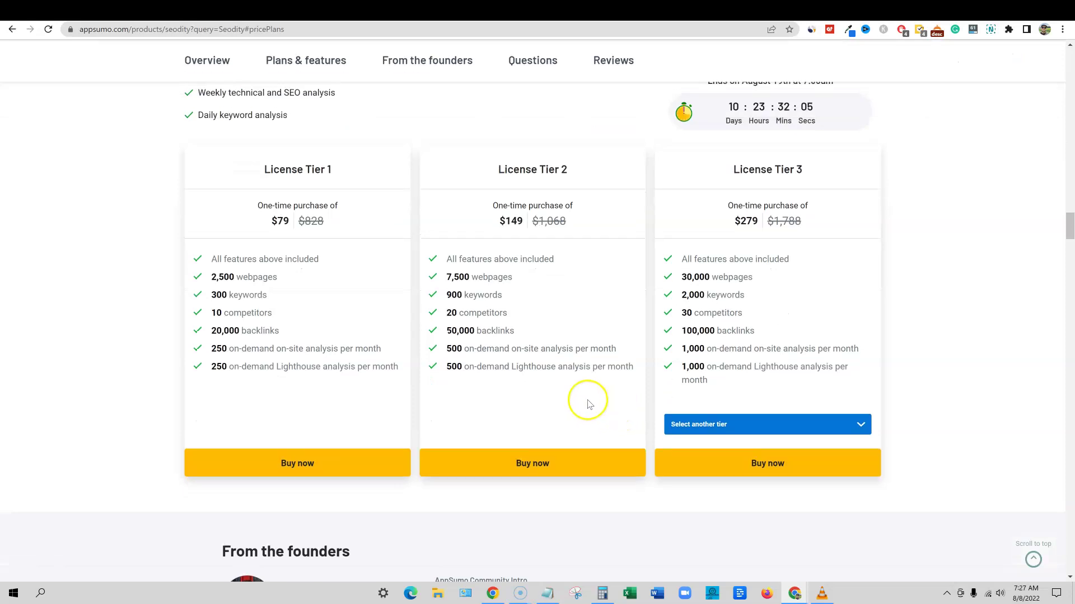
{"action": "scroll", "coordinate": [585, 401], "scroll_direction": "up", "scroll_amount": 1}
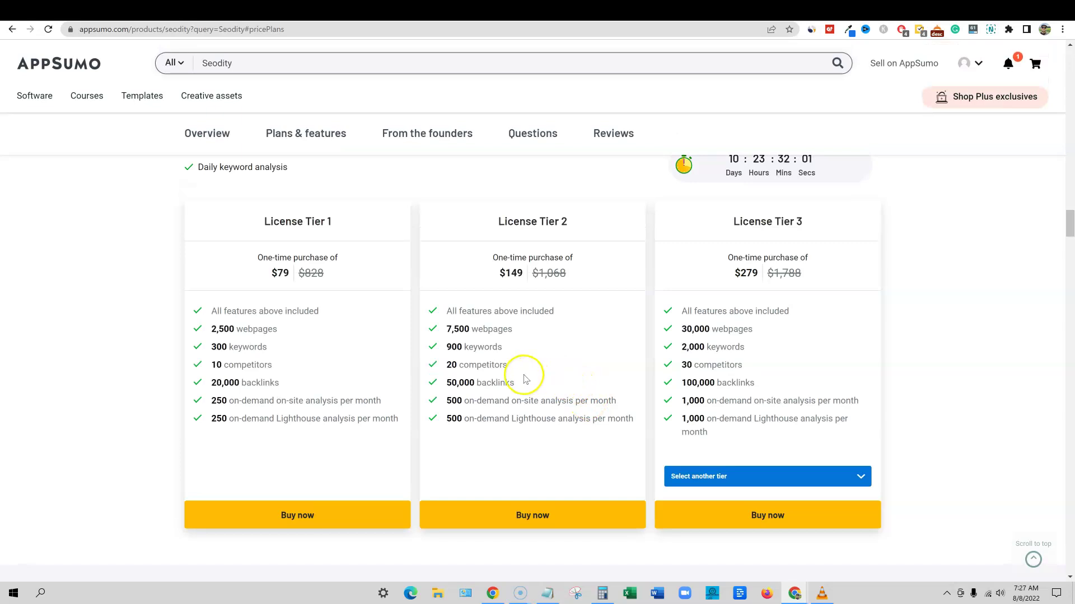
Open the Seodity Introduction post in the From the founders section and read through it
{"action": "scroll", "coordinate": [506, 375], "scroll_direction": "down", "scroll_amount": 7}
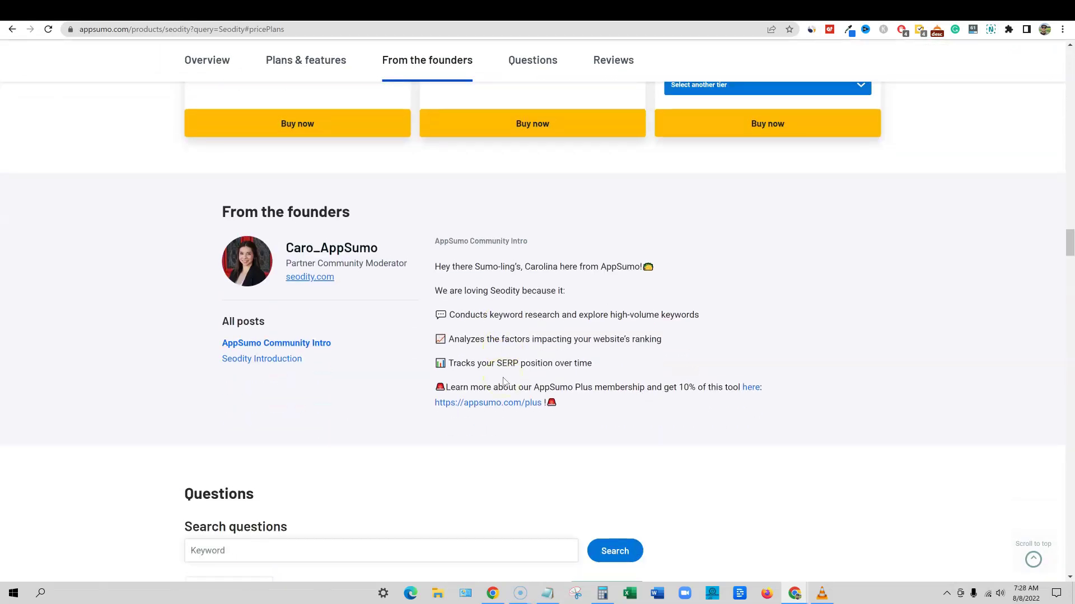
{"action": "left_click", "coordinate": [278, 364]}
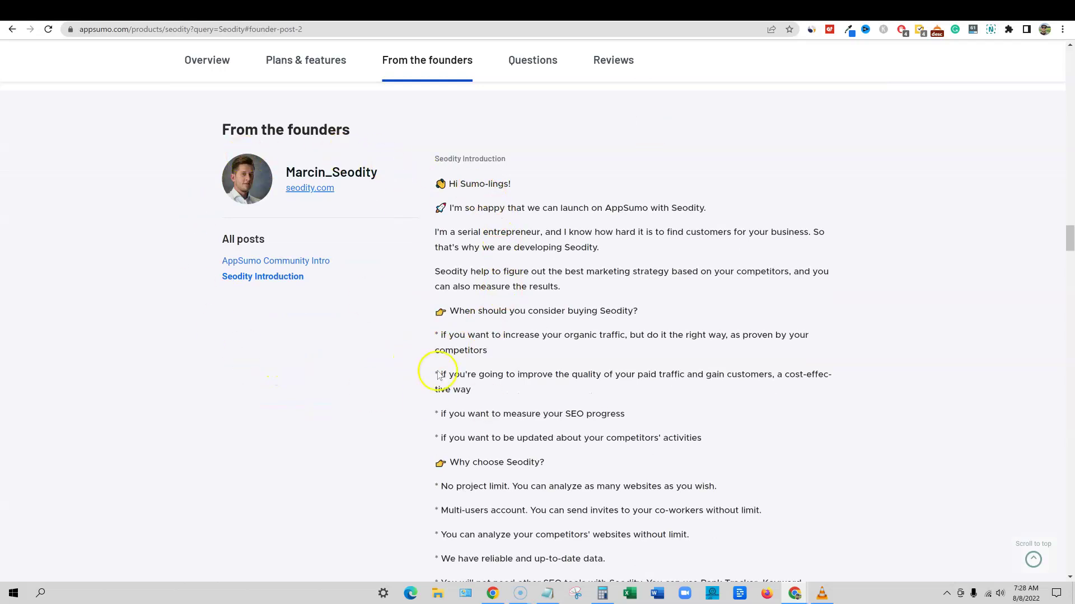
{"action": "scroll", "coordinate": [538, 384], "scroll_direction": "down", "scroll_amount": 7}
{"action": "scroll", "coordinate": [542, 385], "scroll_direction": "down", "scroll_amount": 5}
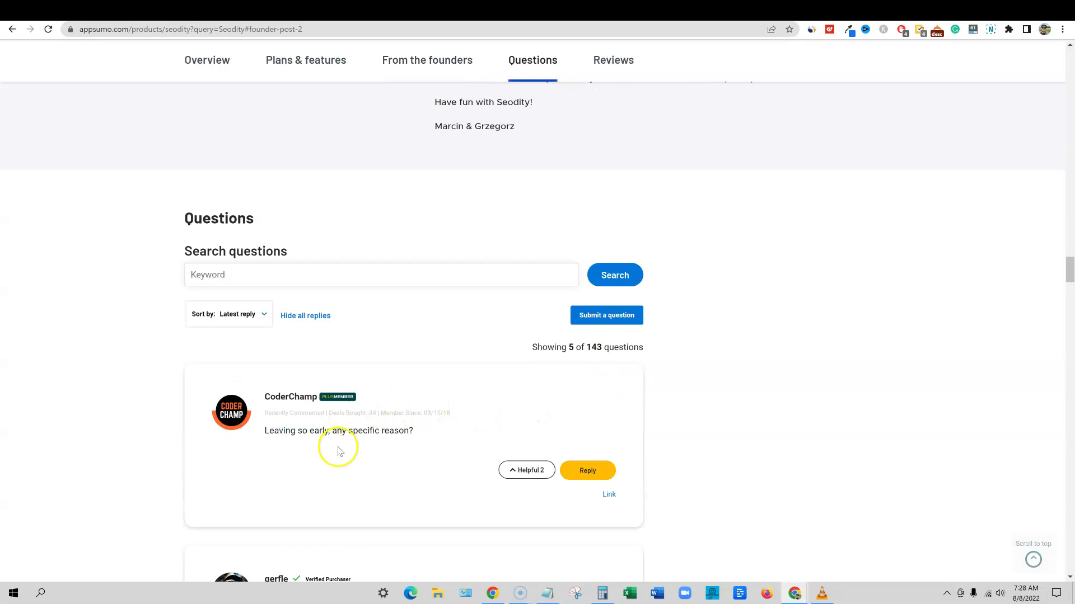
Examine the first question, about leaving so early, and highlight its author's membership details and username
{"action": "scroll", "coordinate": [610, 283], "scroll_direction": "down", "scroll_amount": 3}
{"action": "scroll", "coordinate": [266, 405], "scroll_direction": "up", "scroll_amount": 2}
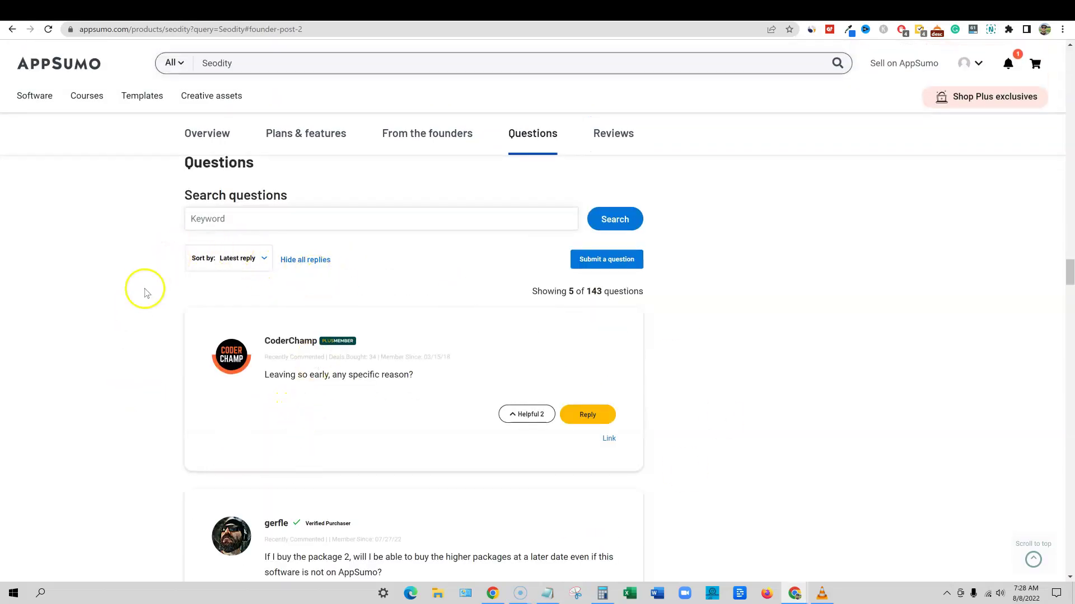
{"action": "left_click_drag", "start_coordinate": [265, 364], "coordinate": [461, 355]}
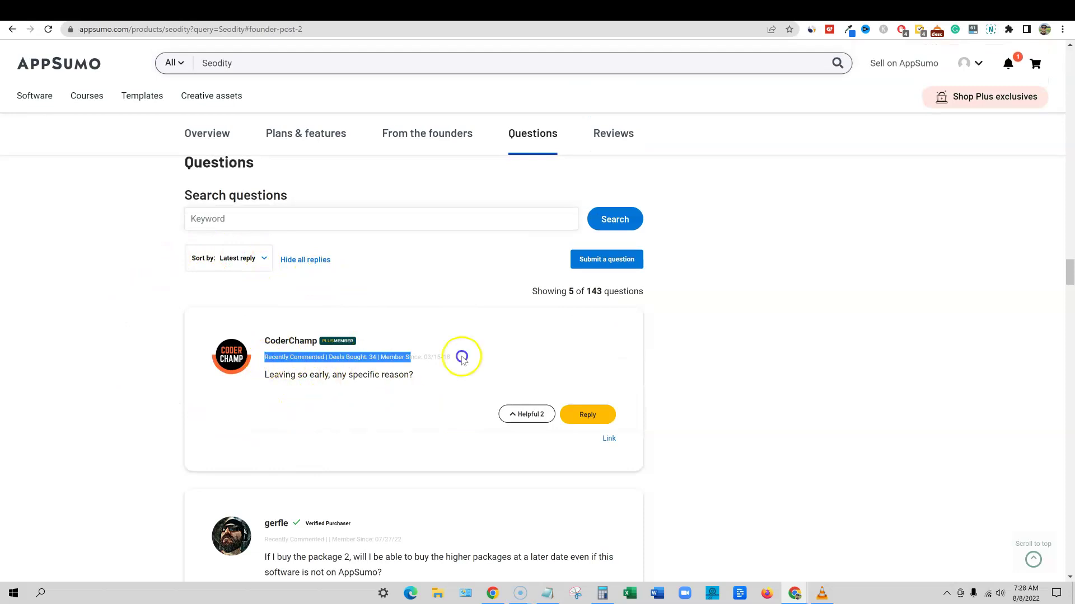
{"action": "left_click", "coordinate": [412, 338]}
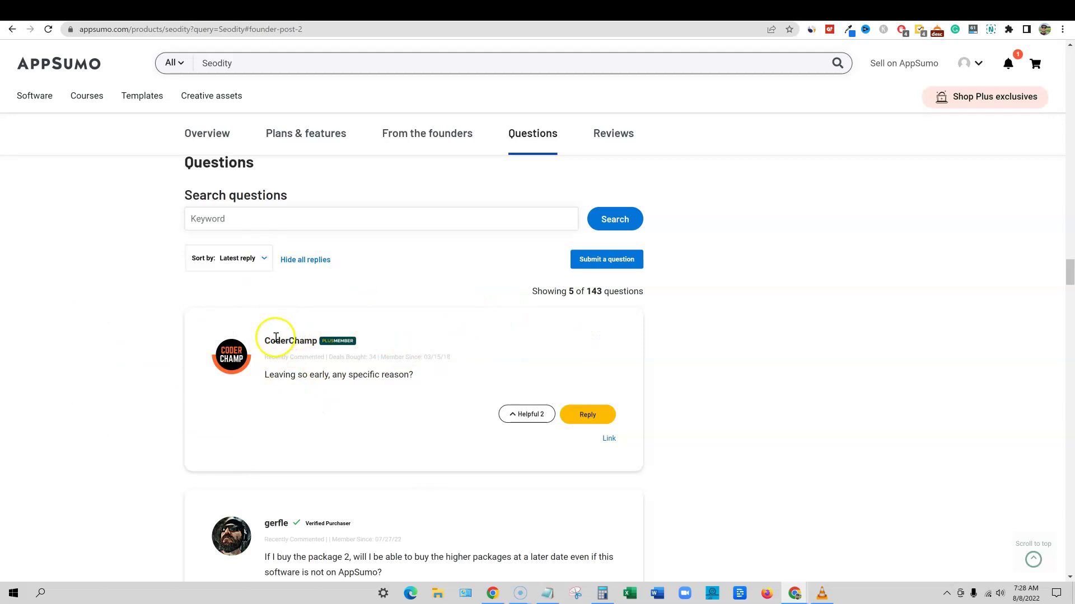
{"action": "left_click_drag", "start_coordinate": [264, 339], "coordinate": [402, 343]}
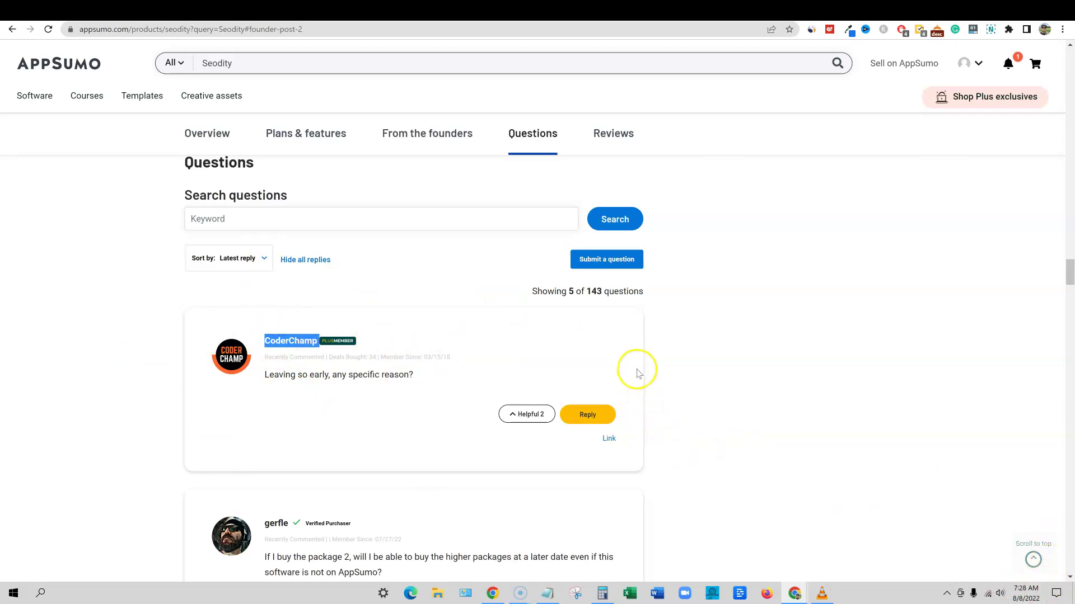
Read the following questions about tier upgrades, the agency-level plan and missing features, along with the creator's replies
{"action": "scroll", "coordinate": [642, 371], "scroll_direction": "down", "scroll_amount": 5}
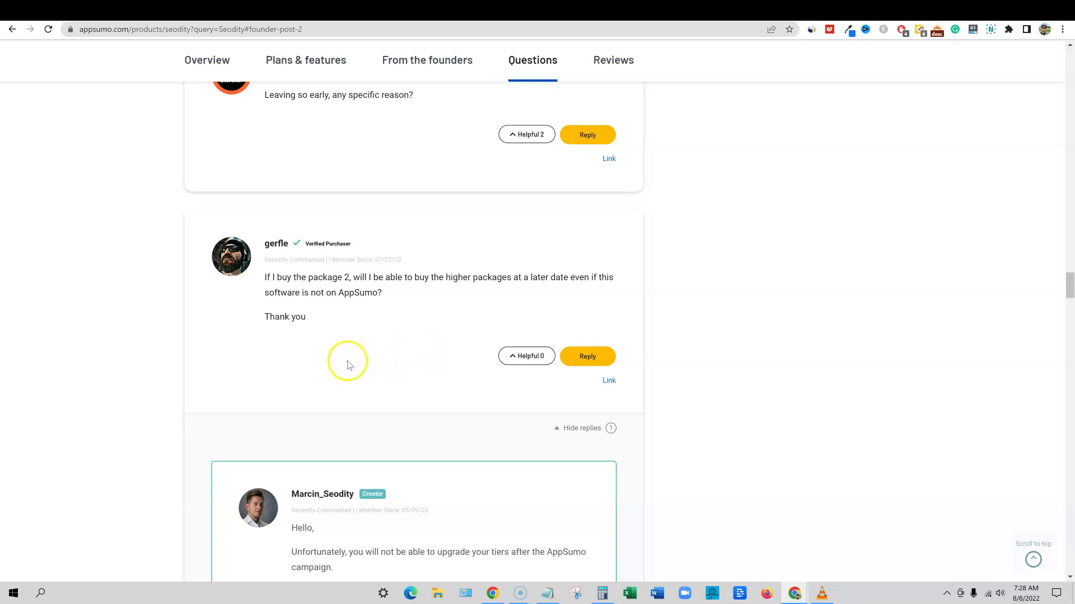
{"action": "scroll", "coordinate": [347, 365], "scroll_direction": "up", "scroll_amount": 1}
{"action": "scroll", "coordinate": [348, 365], "scroll_direction": "down", "scroll_amount": 6}
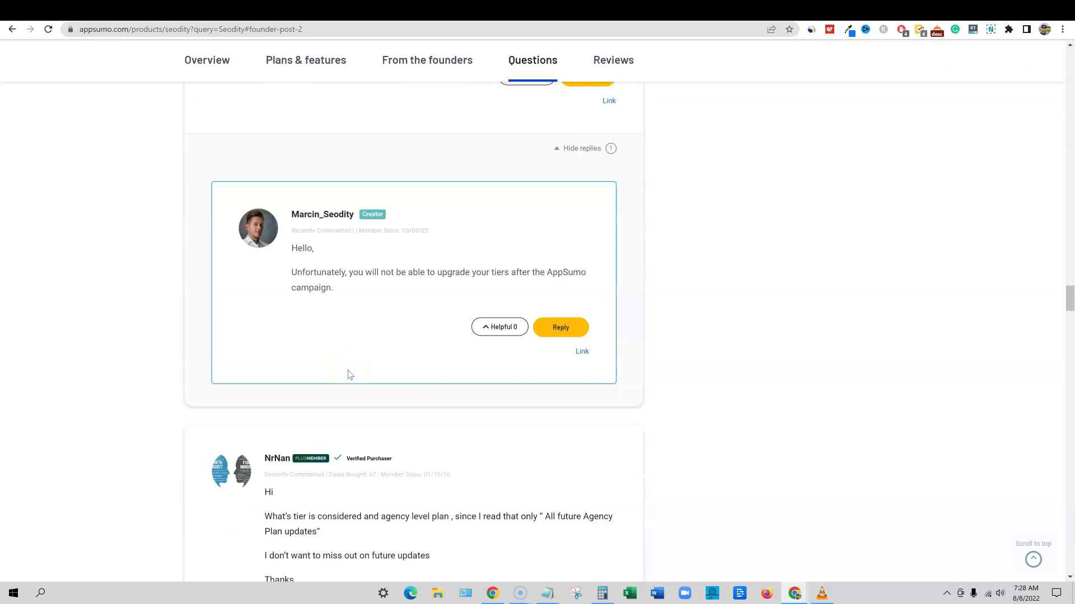
{"action": "scroll", "coordinate": [348, 374], "scroll_direction": "down", "scroll_amount": 7}
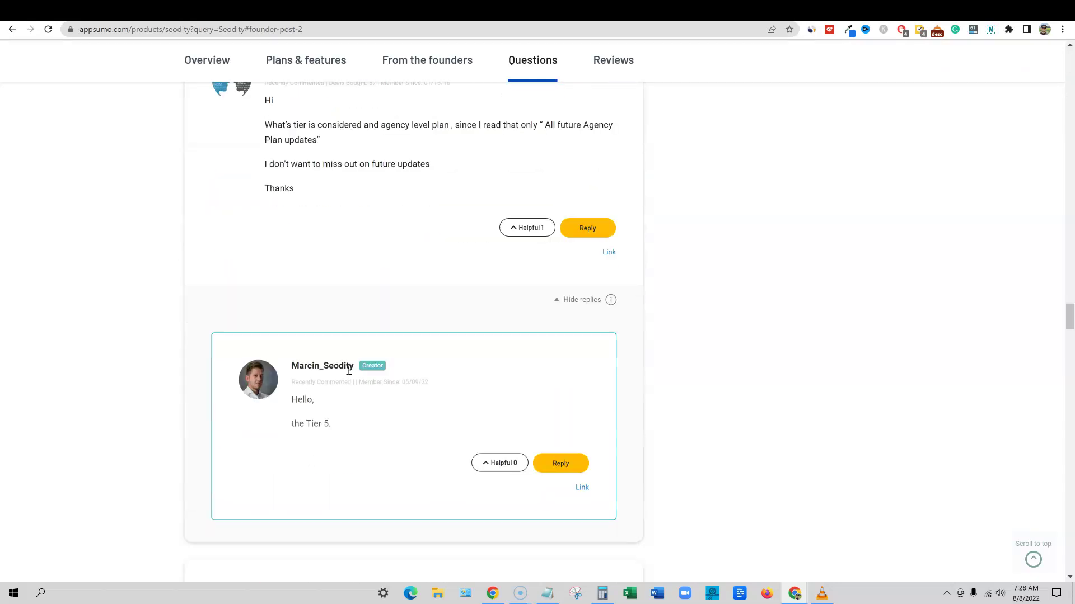
{"action": "scroll", "coordinate": [348, 371], "scroll_direction": "down", "scroll_amount": 5}
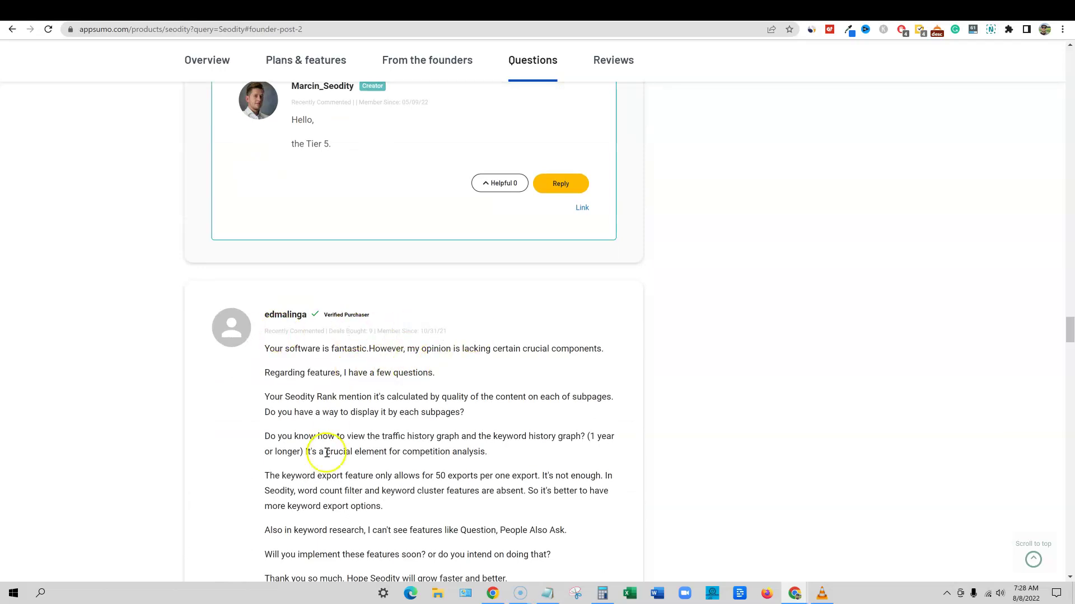
{"action": "scroll", "coordinate": [368, 474], "scroll_direction": "down", "scroll_amount": 1}
{"action": "scroll", "coordinate": [368, 474], "scroll_direction": "down", "scroll_amount": 4}
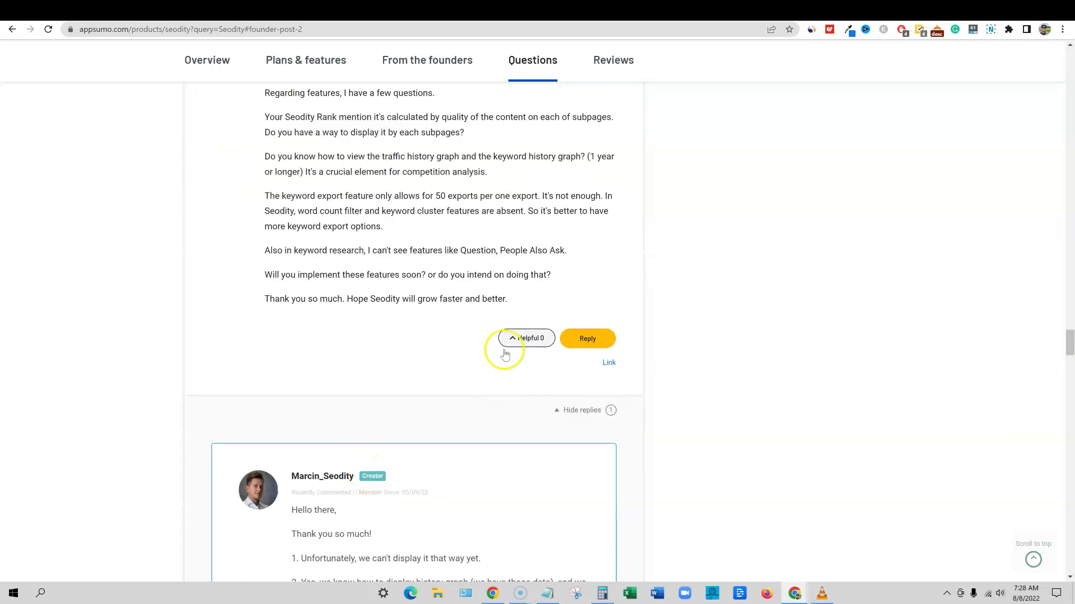
{"action": "scroll", "coordinate": [424, 451], "scroll_direction": "down", "scroll_amount": 1}
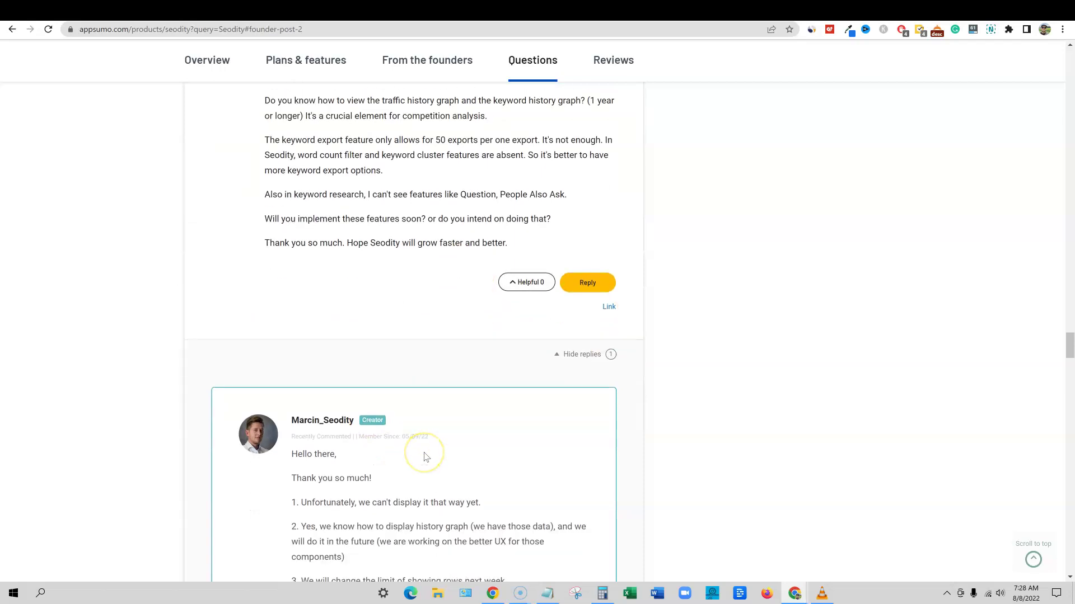
{"action": "scroll", "coordinate": [423, 458], "scroll_direction": "down", "scroll_amount": 6}
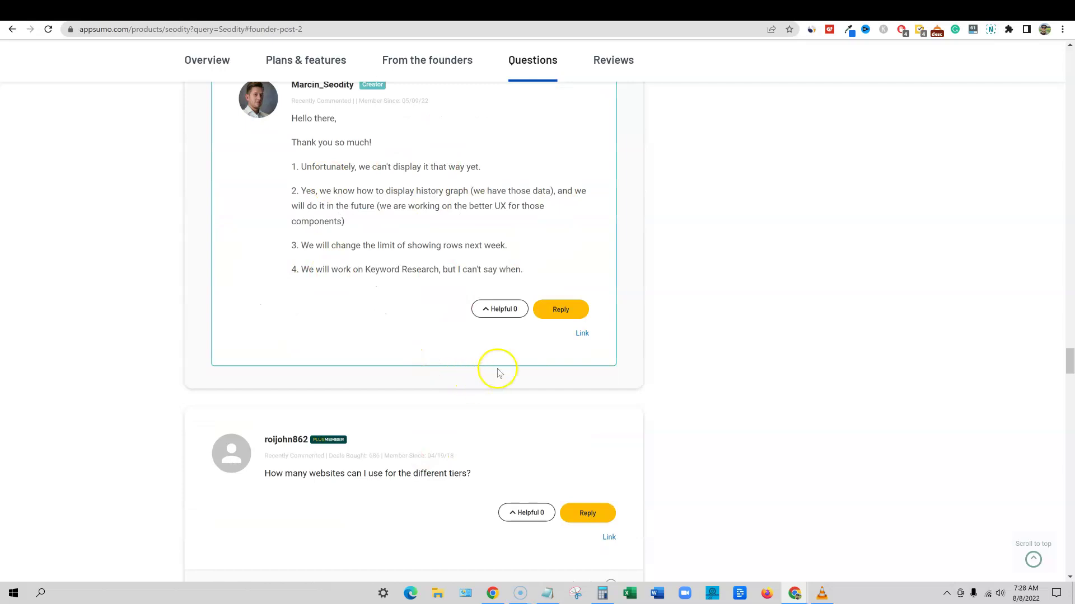
Reread the purchaser's question about missing components, history graphs and keyword export limits
{"action": "scroll", "coordinate": [493, 369], "scroll_direction": "up", "scroll_amount": 8}
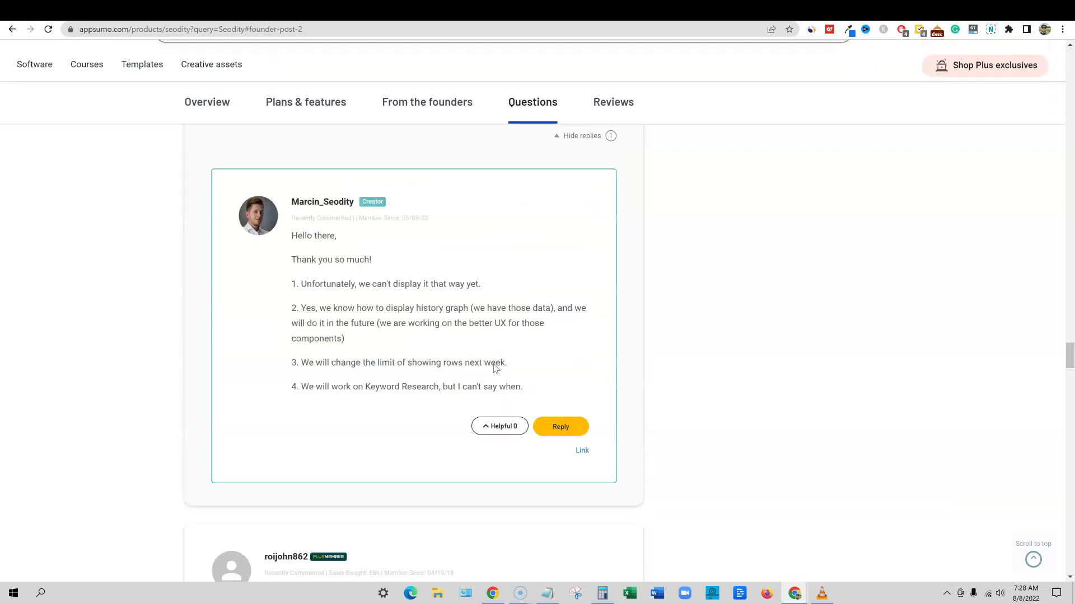
{"action": "scroll", "coordinate": [494, 380], "scroll_direction": "up", "scroll_amount": 2}
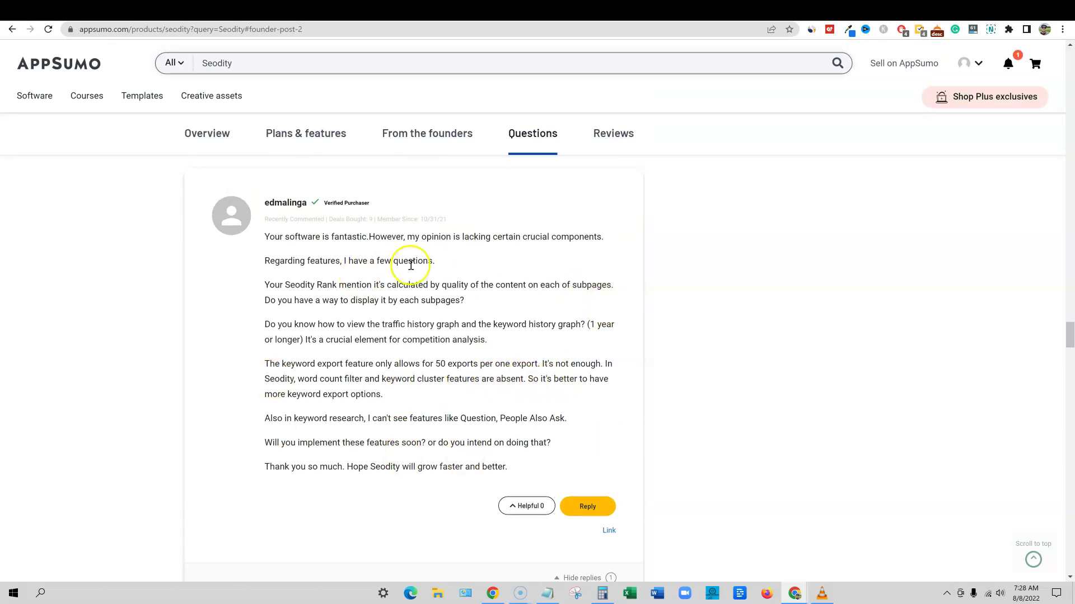
{"action": "scroll", "coordinate": [438, 455], "scroll_direction": "up", "scroll_amount": 1}
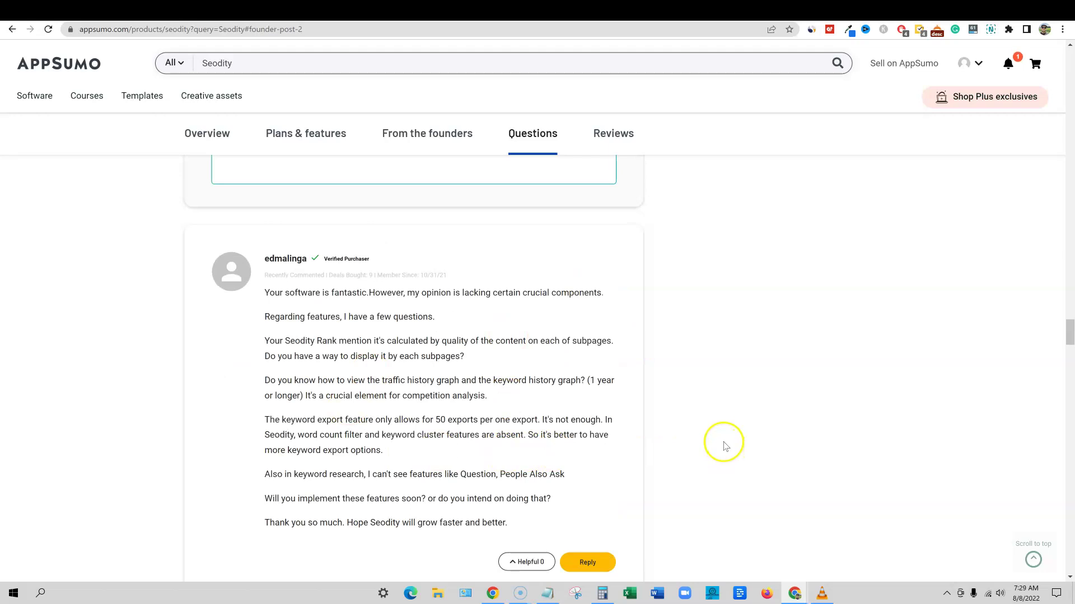
{"action": "scroll", "coordinate": [661, 445], "scroll_direction": "down", "scroll_amount": 2}
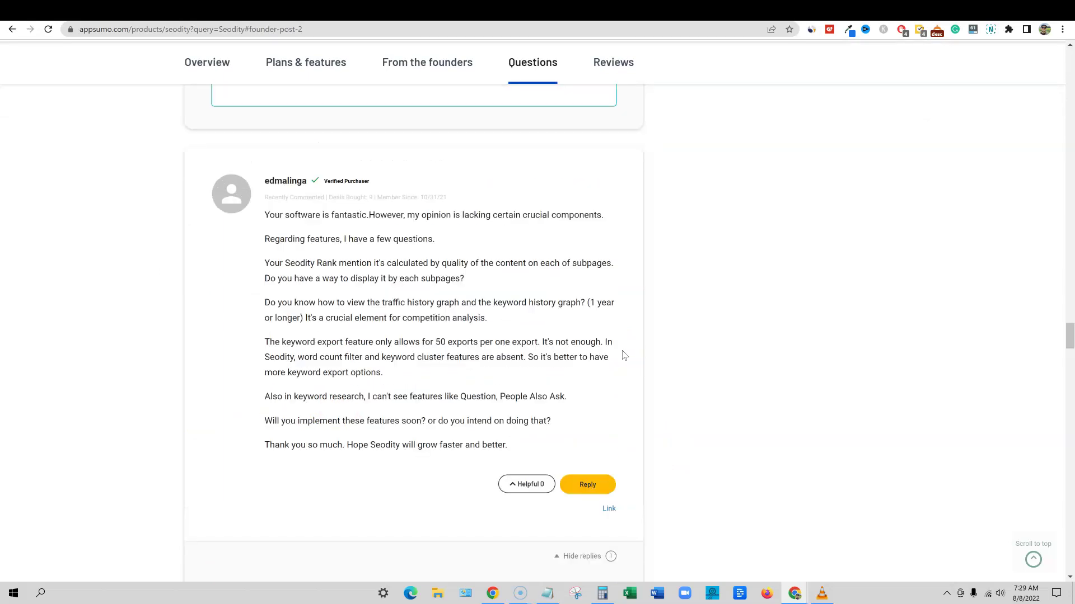
Return to the earlier questions about leaving early and buying higher packages at a later date
{"action": "scroll", "coordinate": [624, 355], "scroll_direction": "up", "scroll_amount": 6}
{"action": "scroll", "coordinate": [624, 356], "scroll_direction": "up", "scroll_amount": 3}
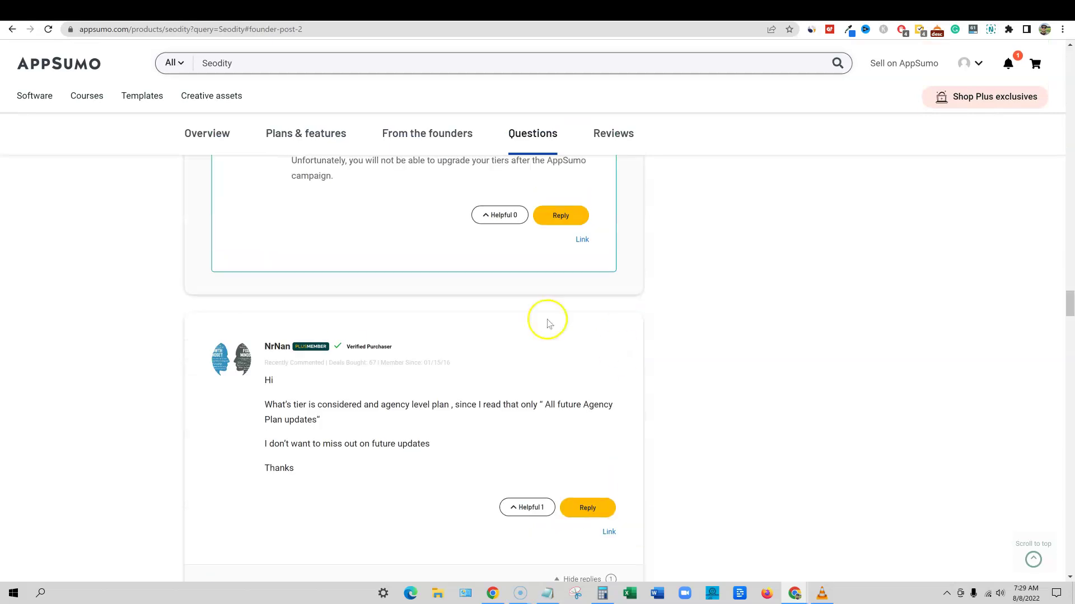
{"action": "scroll", "coordinate": [681, 464], "scroll_direction": "up", "scroll_amount": 2}
{"action": "scroll", "coordinate": [682, 464], "scroll_direction": "up", "scroll_amount": 6}
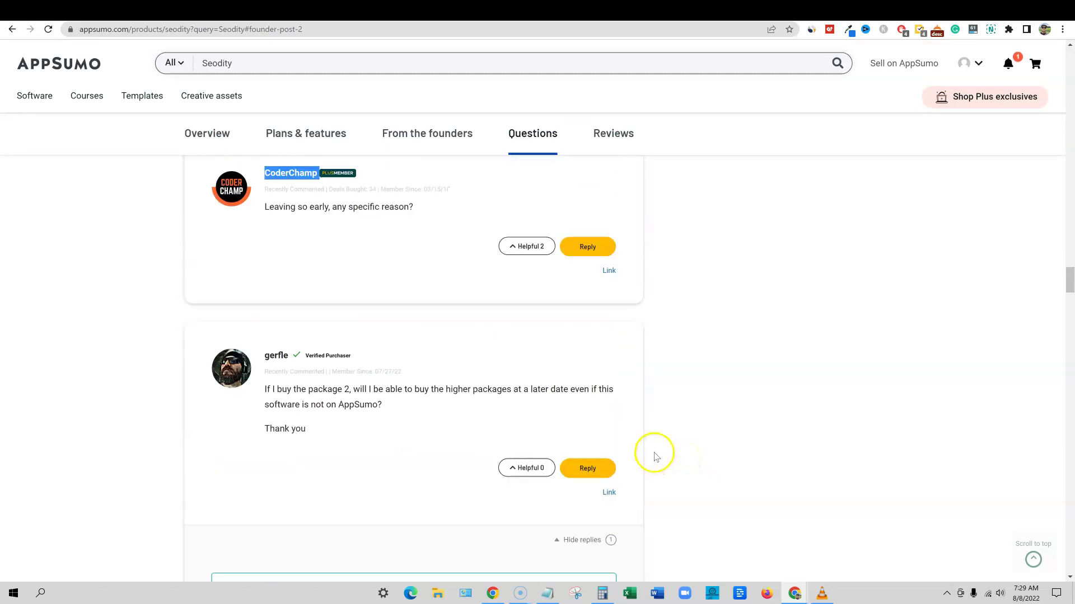
Open the roadmap link from the founder's Seodity Introduction post, view the roadmap page and return to the AppSumo deal
{"action": "scroll", "coordinate": [391, 392], "scroll_direction": "up", "scroll_amount": 4}
{"action": "scroll", "coordinate": [364, 391], "scroll_direction": "up", "scroll_amount": 12}
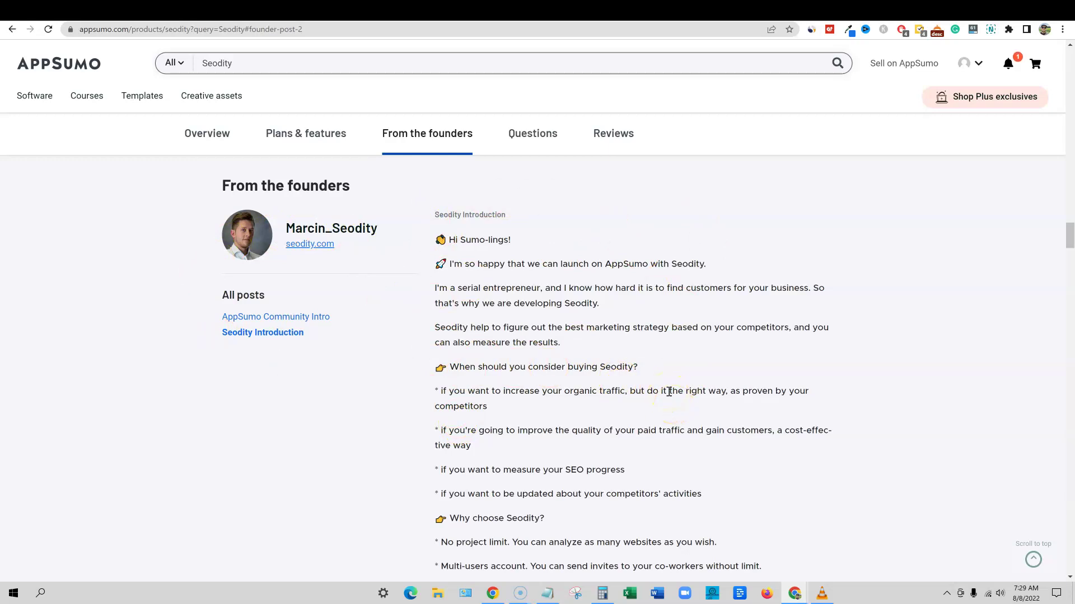
{"action": "scroll", "coordinate": [686, 388], "scroll_direction": "down", "scroll_amount": 8}
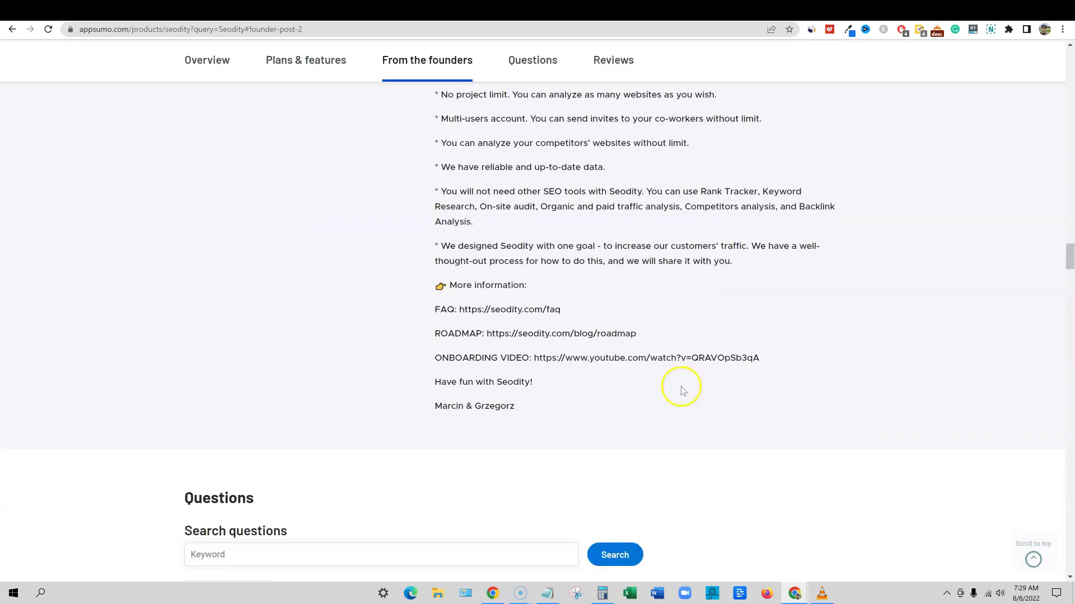
{"action": "left_click", "coordinate": [638, 342]}
{"action": "left_click_drag", "start_coordinate": [639, 340], "coordinate": [505, 337]}
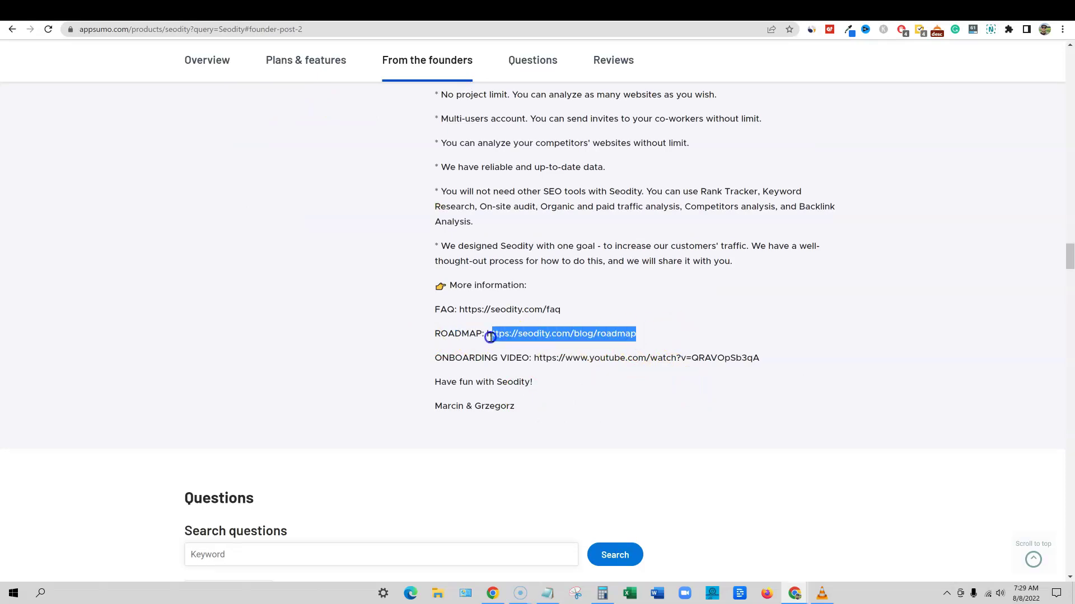
{"action": "right_click", "coordinate": [497, 336]}
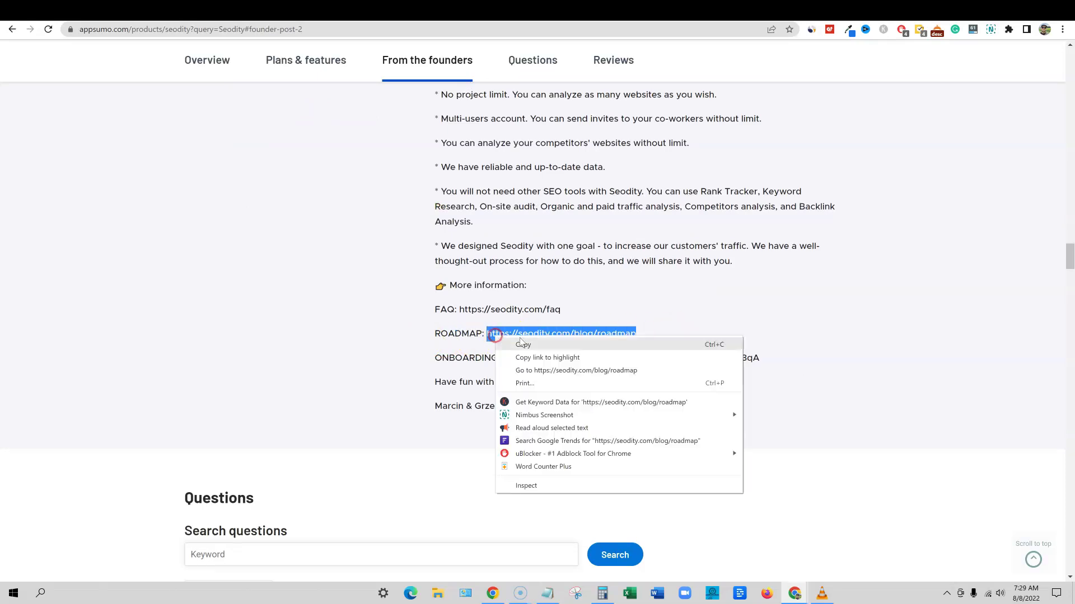
{"action": "left_click", "coordinate": [544, 372]}
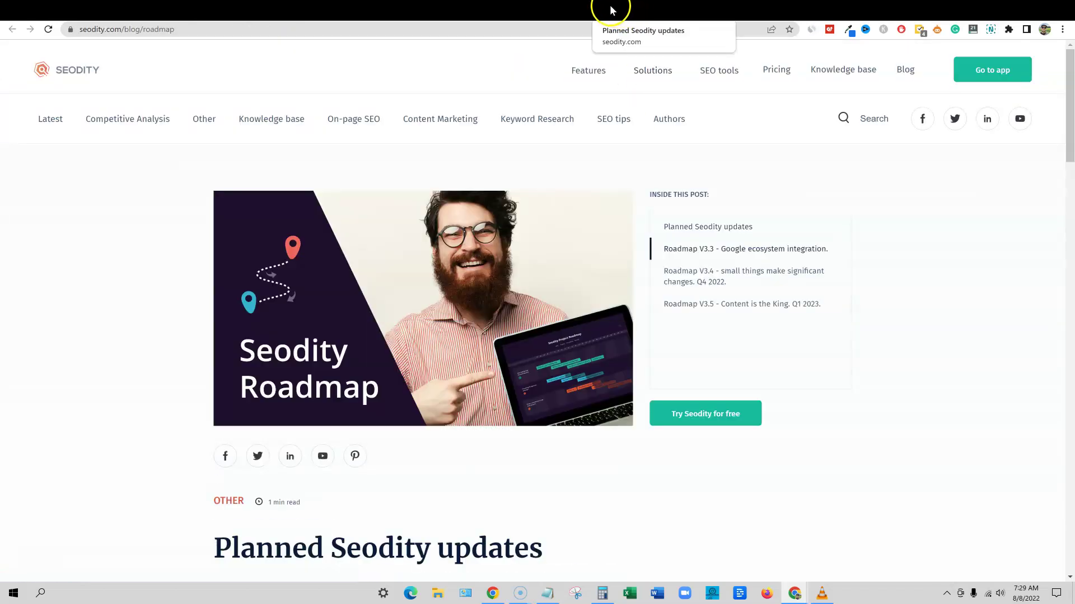
{"action": "left_click", "coordinate": [568, 10]}
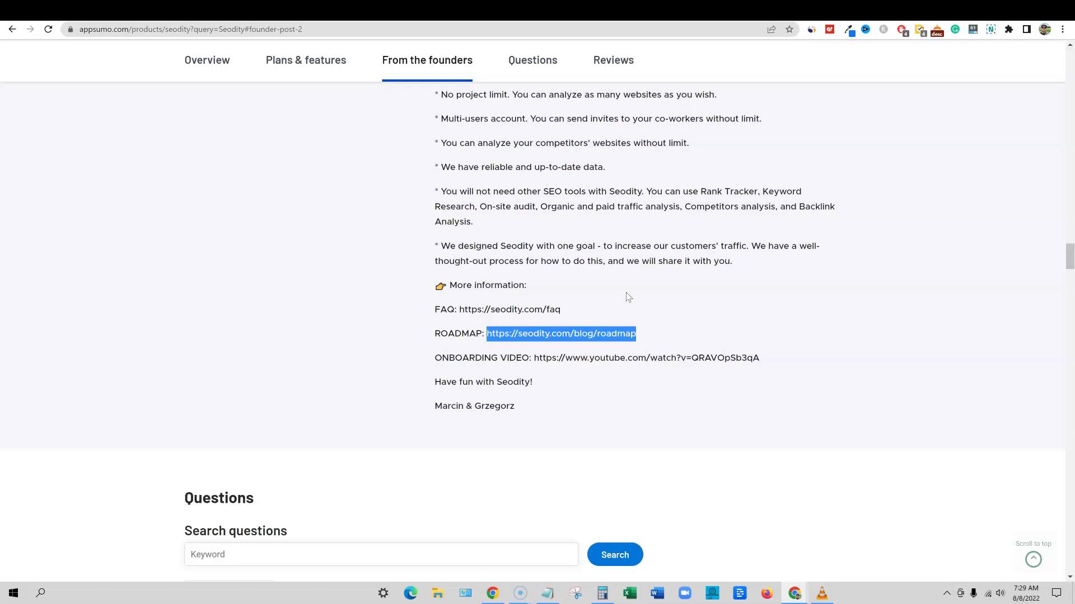
Switch to the Notepad outline and highlight the tasks on website analysis, ranking keywords, metrics and keyword trackers
{"action": "left_click", "coordinate": [548, 594]}
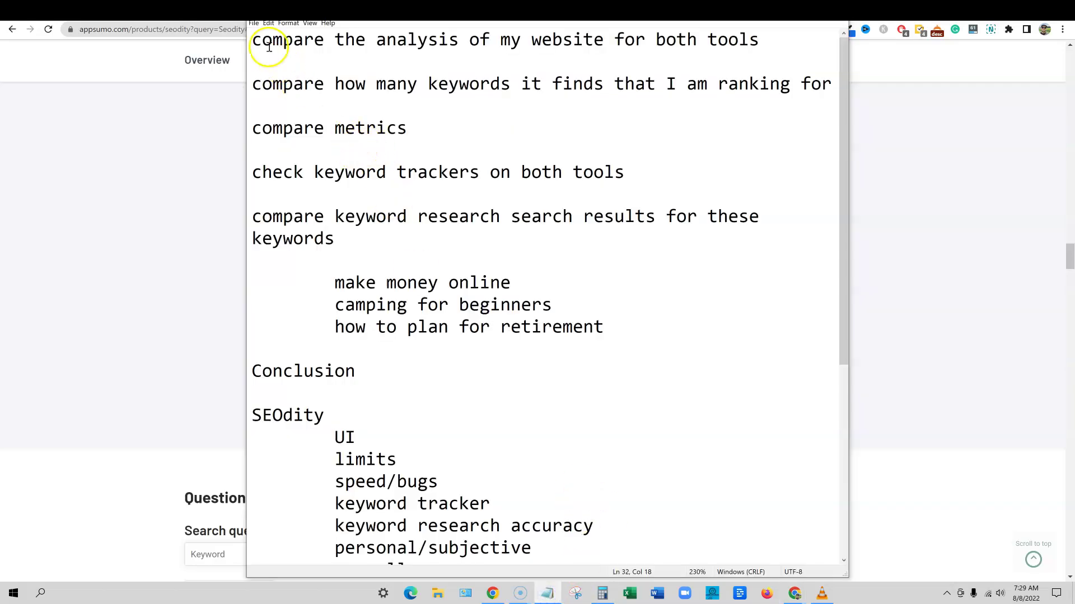
{"action": "left_click_drag", "start_coordinate": [253, 40], "coordinate": [759, 44]}
{"action": "left_click_drag", "start_coordinate": [273, 84], "coordinate": [799, 85]}
{"action": "left_click_drag", "start_coordinate": [262, 128], "coordinate": [440, 136]}
{"action": "left_click_drag", "start_coordinate": [272, 173], "coordinate": [639, 176]}
{"action": "left_click", "coordinate": [289, 174]}
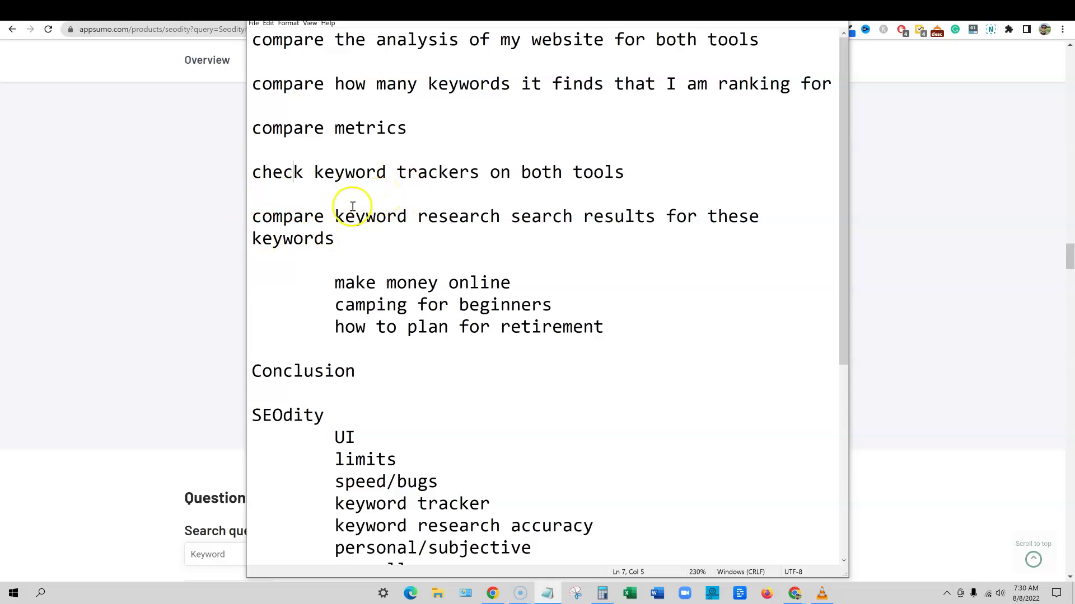
Highlight the keyword research comparison task and its three test keywords in the outline
{"action": "left_click_drag", "start_coordinate": [253, 216], "coordinate": [771, 240]}
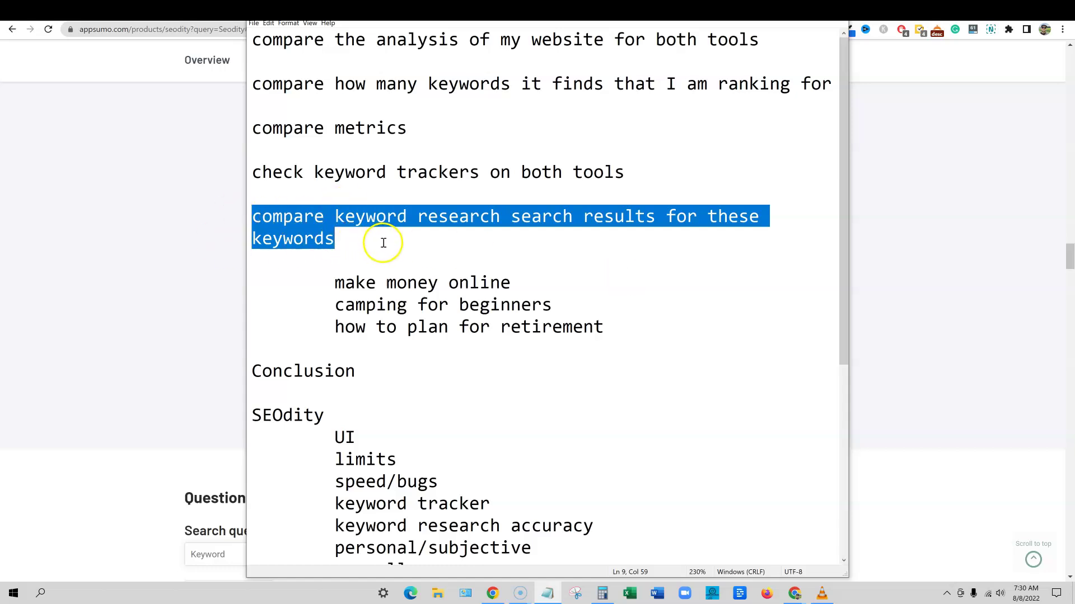
{"action": "left_click", "coordinate": [334, 284]}
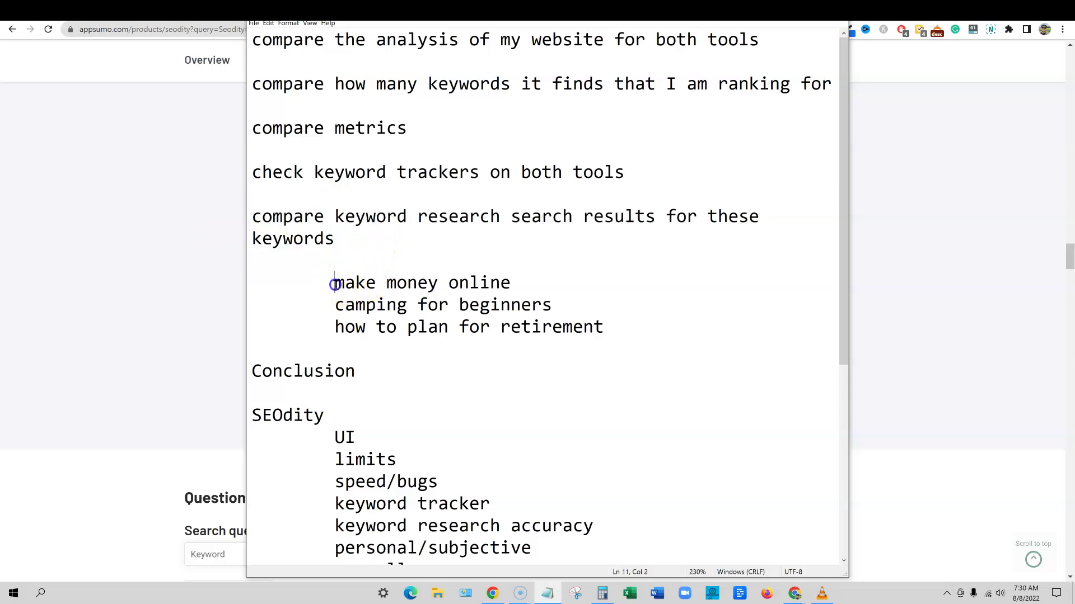
{"action": "left_click_drag", "start_coordinate": [335, 284], "coordinate": [645, 330]}
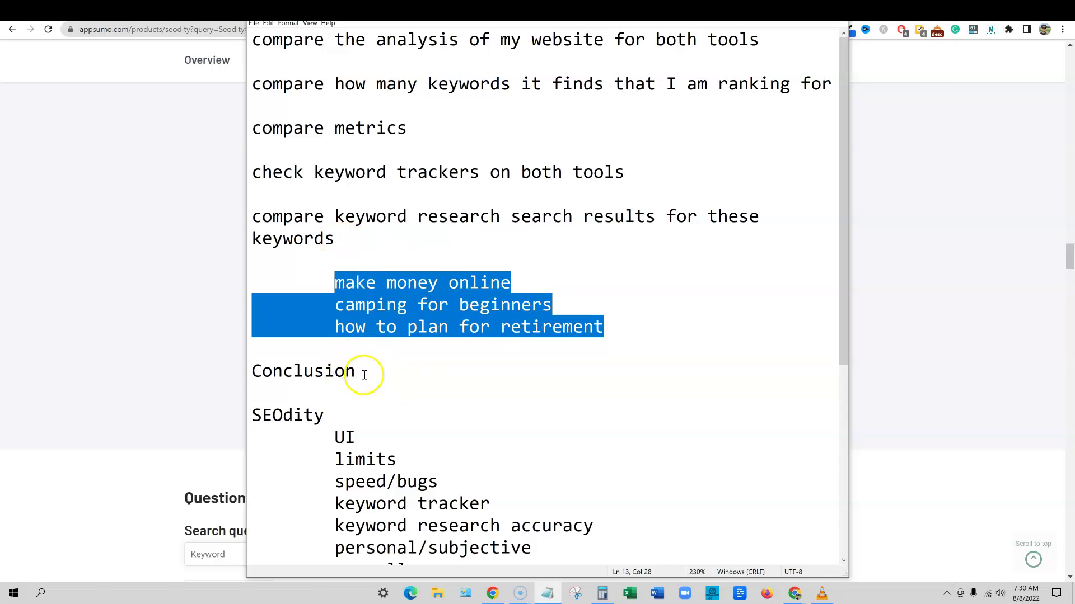
Highlight the Conclusion heading, review the scoring criteria for both tools and put the outline away to return to the browser
{"action": "left_click_drag", "start_coordinate": [364, 375], "coordinate": [256, 373]}
{"action": "scroll", "coordinate": [403, 414], "scroll_direction": "down", "scroll_amount": 5}
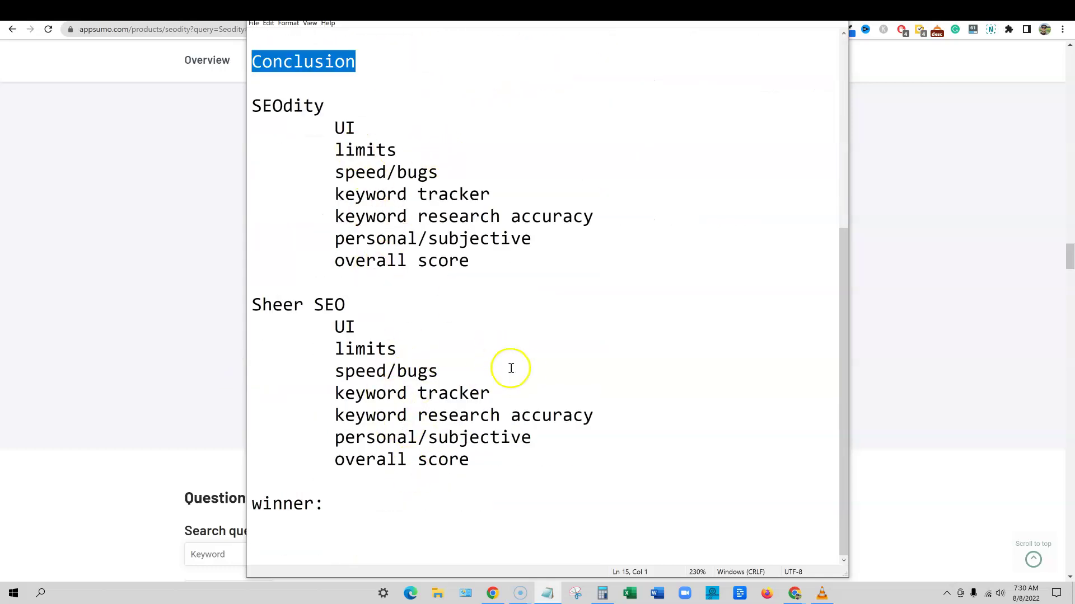
{"action": "scroll", "coordinate": [551, 448], "scroll_direction": "up", "scroll_amount": 4}
{"action": "scroll", "coordinate": [551, 448], "scroll_direction": "up", "scroll_amount": 1}
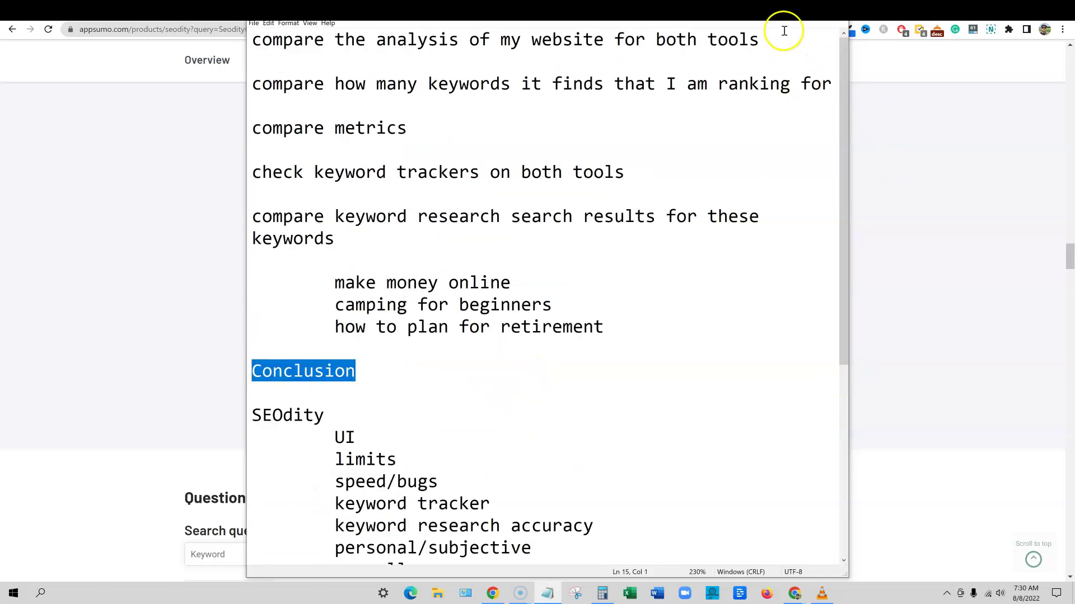
{"action": "left_click", "coordinate": [771, 14]}
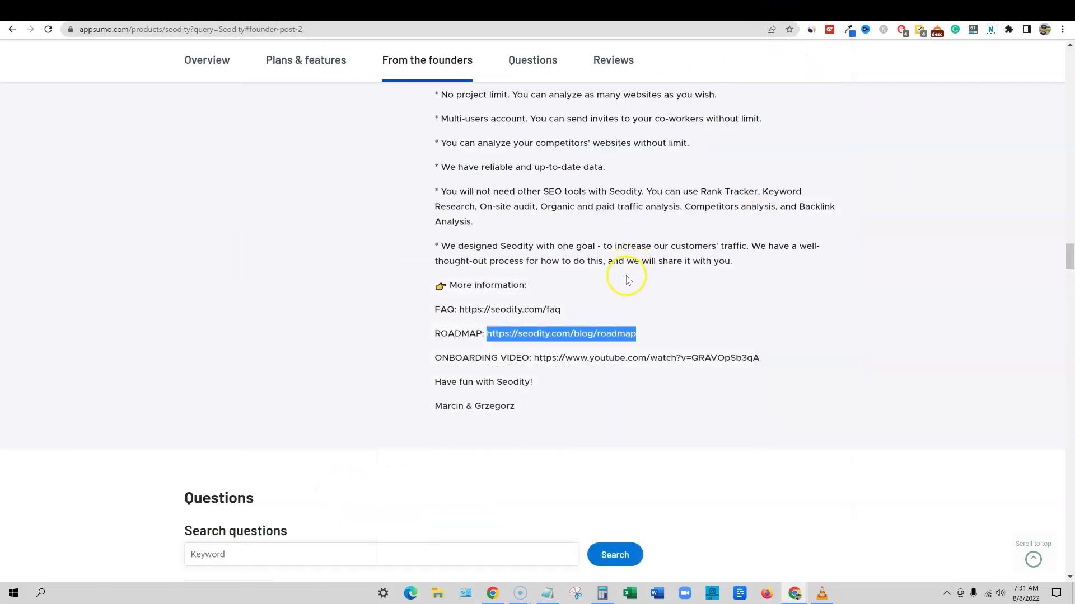
Go from the founder post to the Questions section and highlight the question about leaving so early
{"action": "scroll", "coordinate": [620, 274], "scroll_direction": "down", "scroll_amount": 5}
{"action": "scroll", "coordinate": [624, 277], "scroll_direction": "up", "scroll_amount": 4}
{"action": "scroll", "coordinate": [626, 278], "scroll_direction": "up", "scroll_amount": 2}
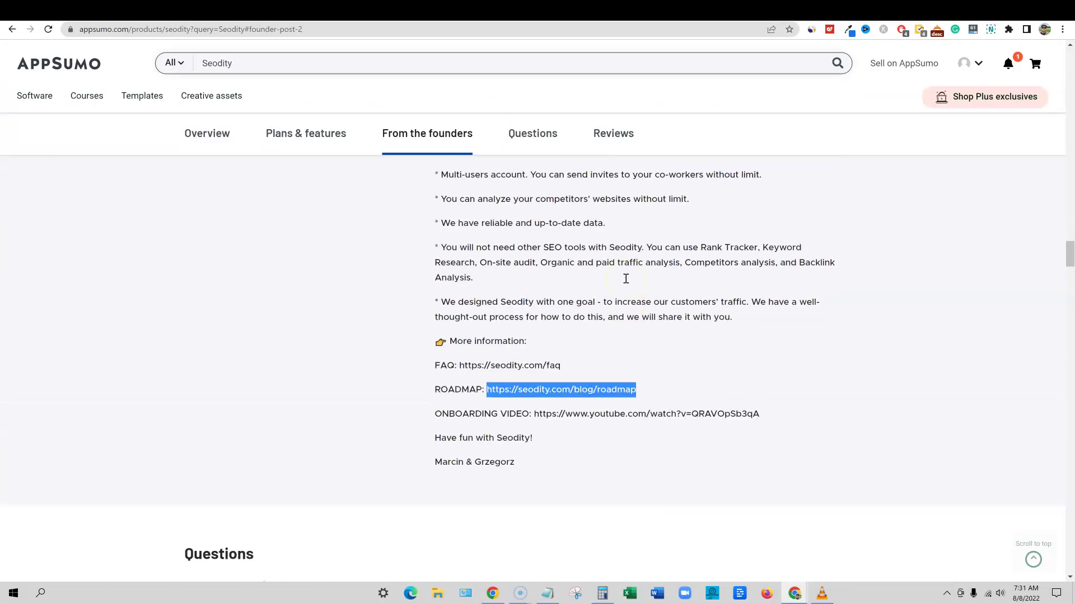
{"action": "scroll", "coordinate": [626, 302], "scroll_direction": "down", "scroll_amount": 4}
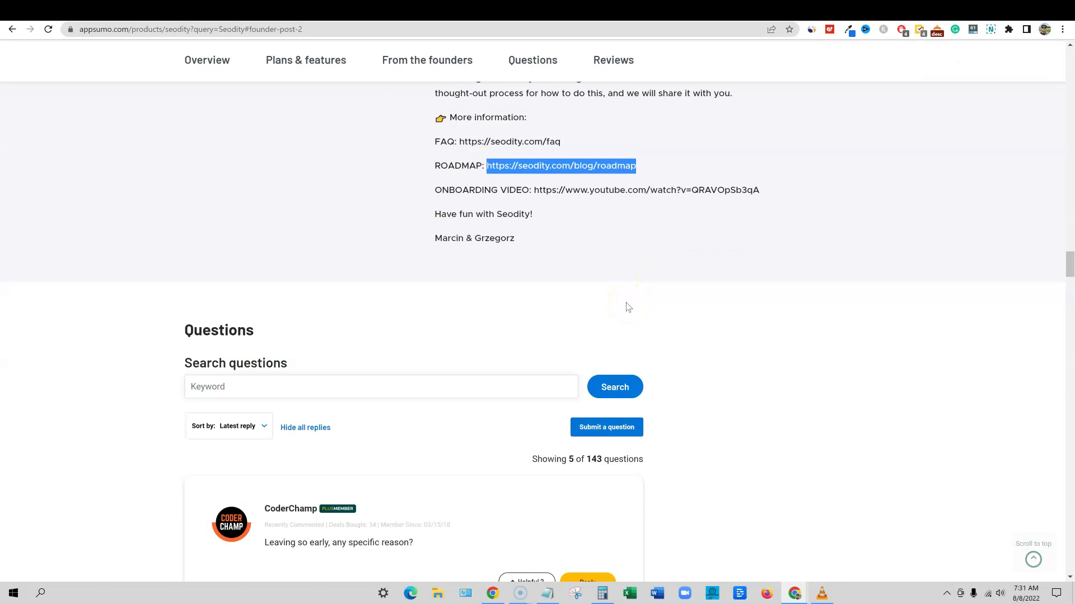
{"action": "scroll", "coordinate": [627, 307], "scroll_direction": "down", "scroll_amount": 2}
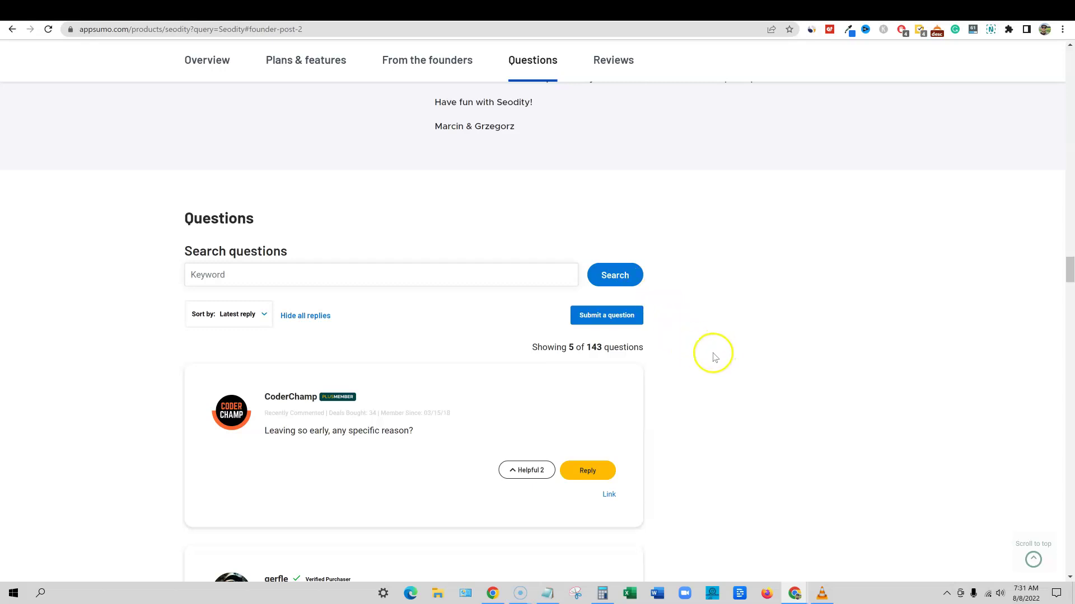
{"action": "scroll", "coordinate": [714, 355], "scroll_direction": "down", "scroll_amount": 4}
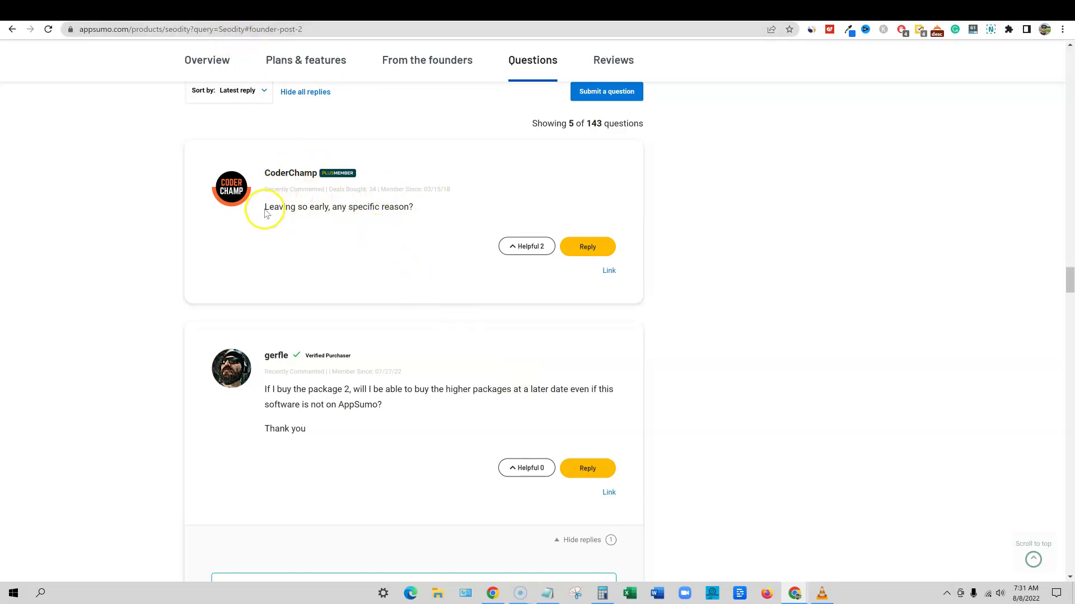
{"action": "left_click_drag", "start_coordinate": [296, 208], "coordinate": [426, 211]}
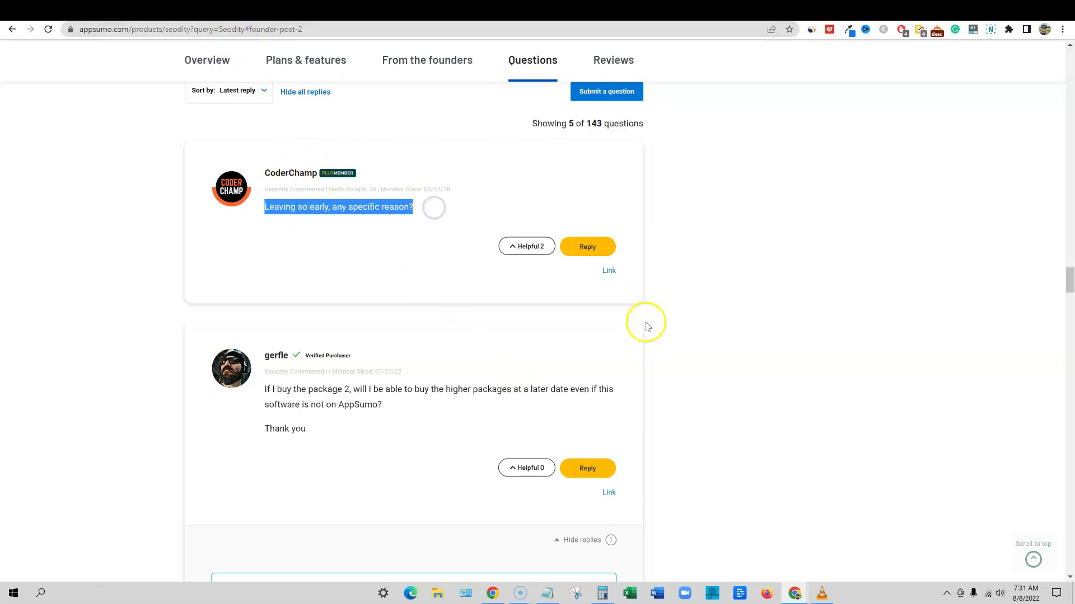
Read the creator's reply about upgrading tiers after the AppSumo campaign and highlight its text
{"action": "scroll", "coordinate": [643, 324], "scroll_direction": "down", "scroll_amount": 5}
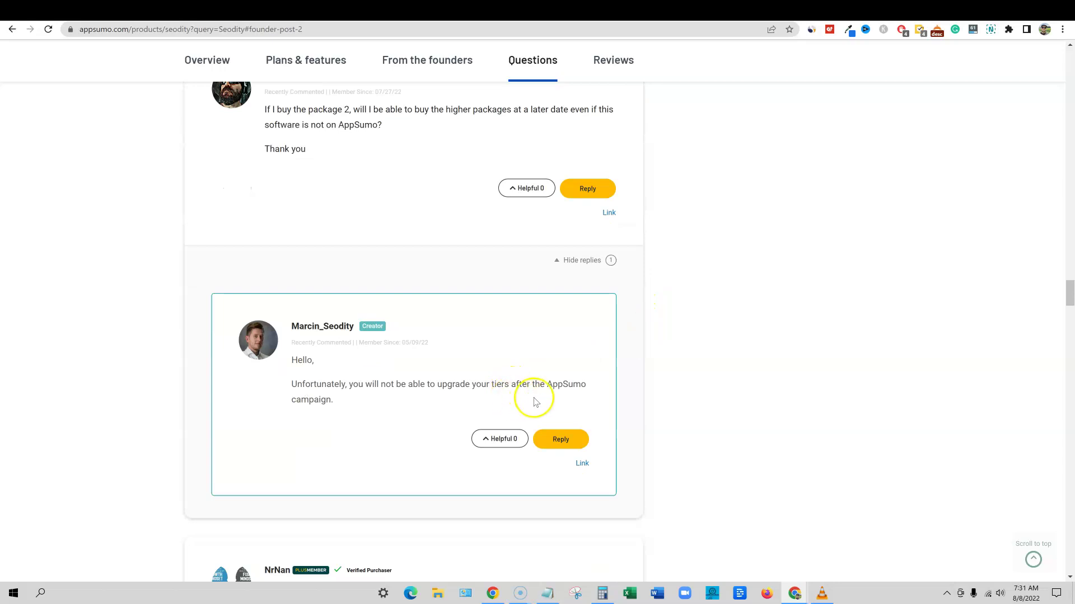
{"action": "scroll", "coordinate": [577, 381], "scroll_direction": "down", "scroll_amount": 5}
{"action": "scroll", "coordinate": [532, 336], "scroll_direction": "up", "scroll_amount": 4}
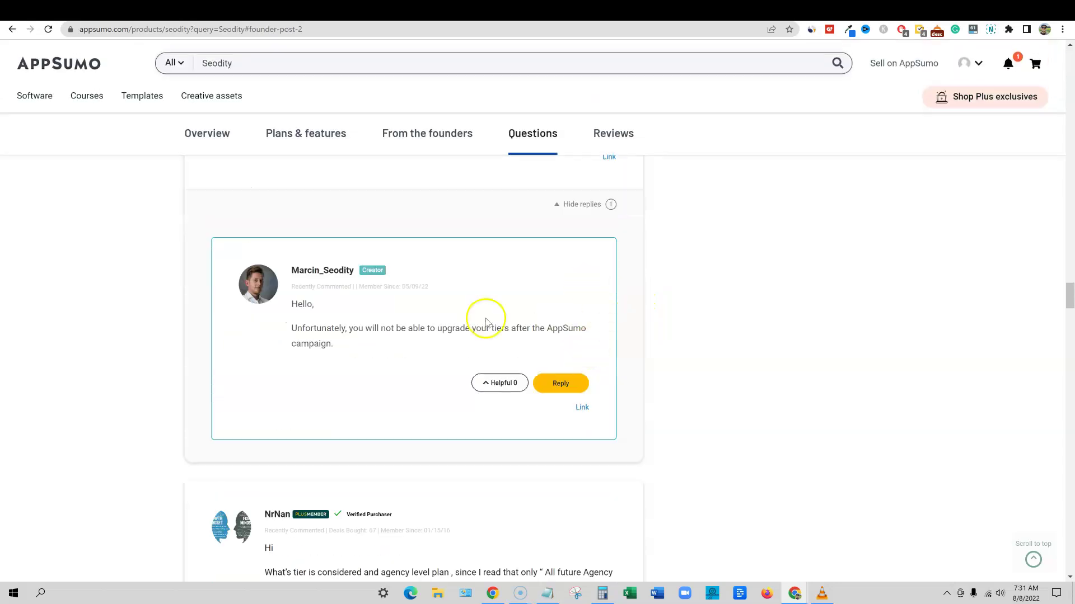
{"action": "left_click_drag", "start_coordinate": [405, 328], "coordinate": [645, 369]}
{"action": "left_click", "coordinate": [675, 371]}
Read the question about which tier counts as the agency-level plan and the creator's answer
{"action": "scroll", "coordinate": [643, 414], "scroll_direction": "down", "scroll_amount": 9}
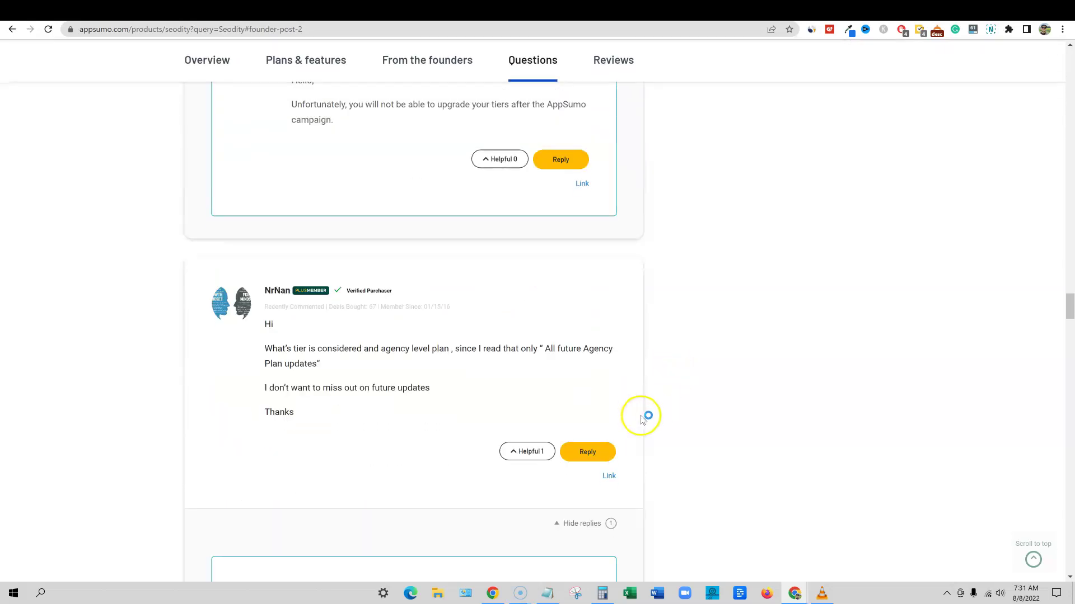
{"action": "scroll", "coordinate": [641, 413], "scroll_direction": "up", "scroll_amount": 7}
{"action": "scroll", "coordinate": [641, 413], "scroll_direction": "down", "scroll_amount": 4}
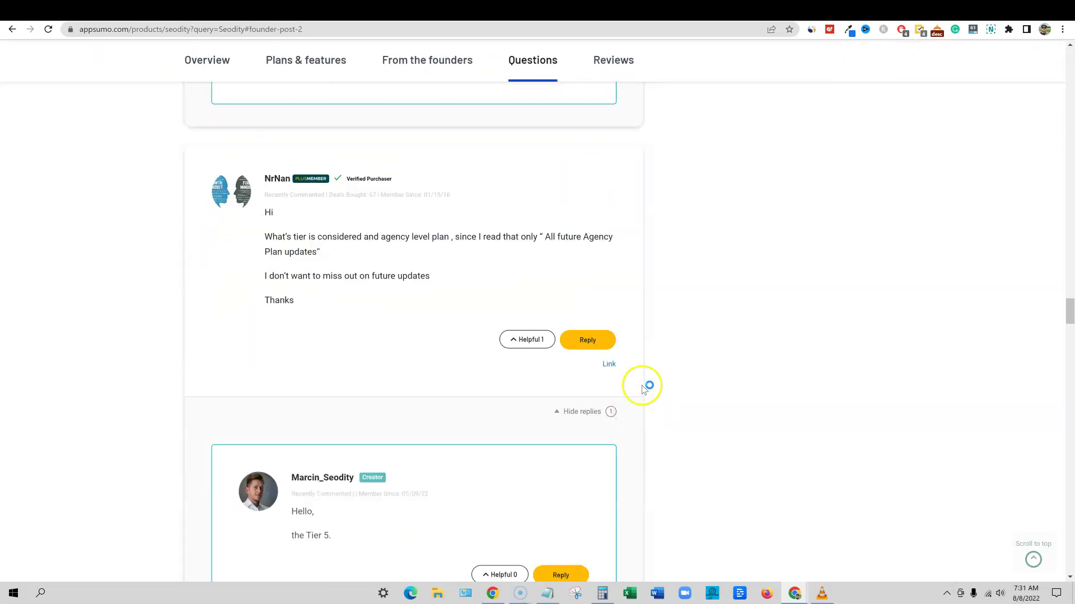
{"action": "scroll", "coordinate": [617, 309], "scroll_direction": "down", "scroll_amount": 7}
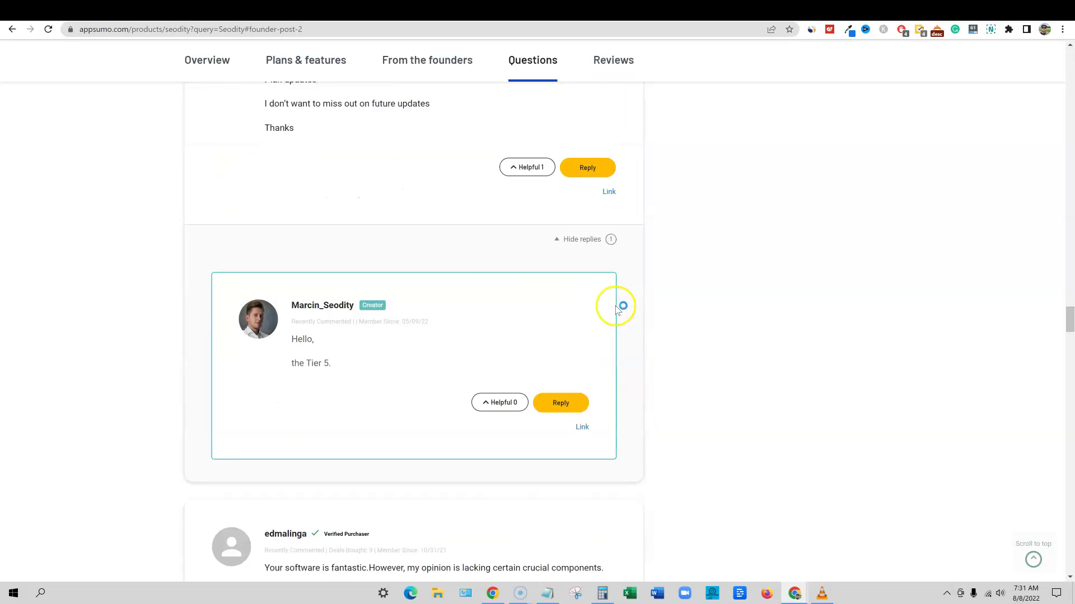
Read the missing-features question with the creator's numbered reply and the answer on website limits per tier
{"action": "scroll", "coordinate": [616, 310], "scroll_direction": "down", "scroll_amount": 3}
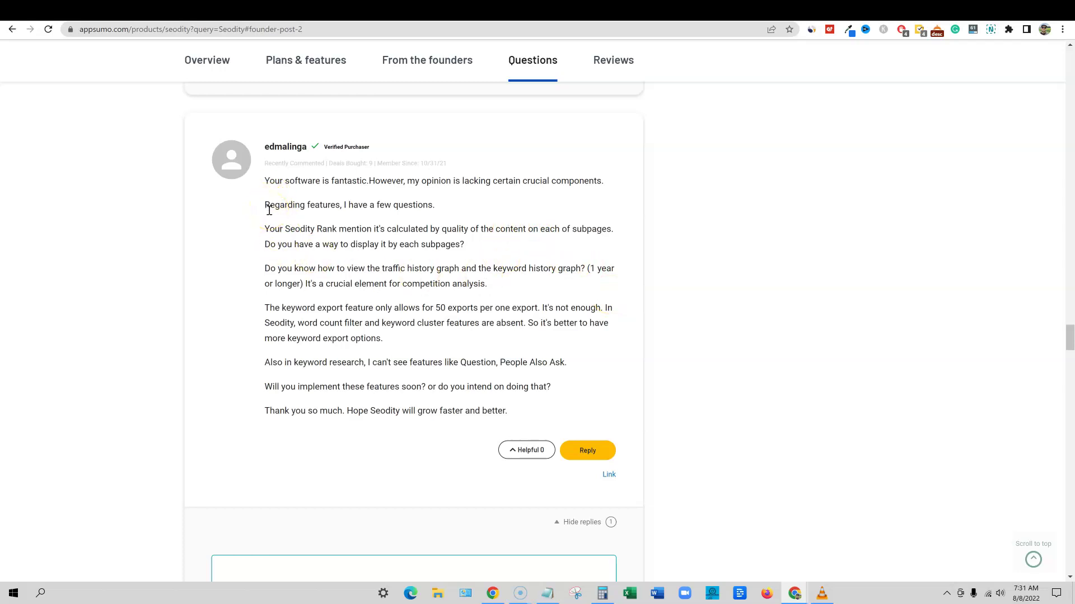
{"action": "scroll", "coordinate": [526, 363], "scroll_direction": "down", "scroll_amount": 5}
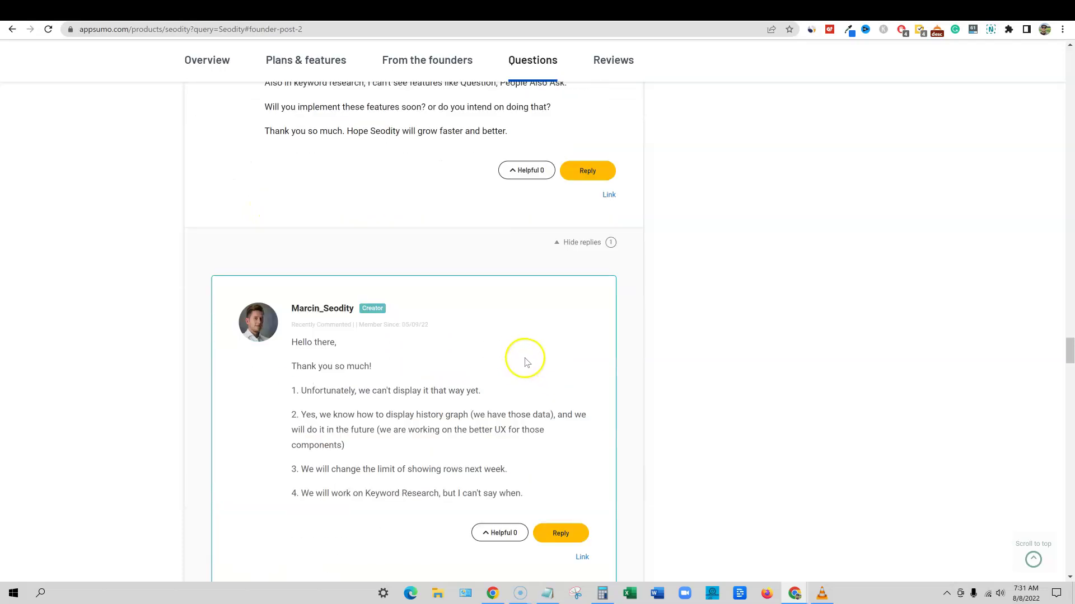
{"action": "scroll", "coordinate": [526, 363], "scroll_direction": "down", "scroll_amount": 1}
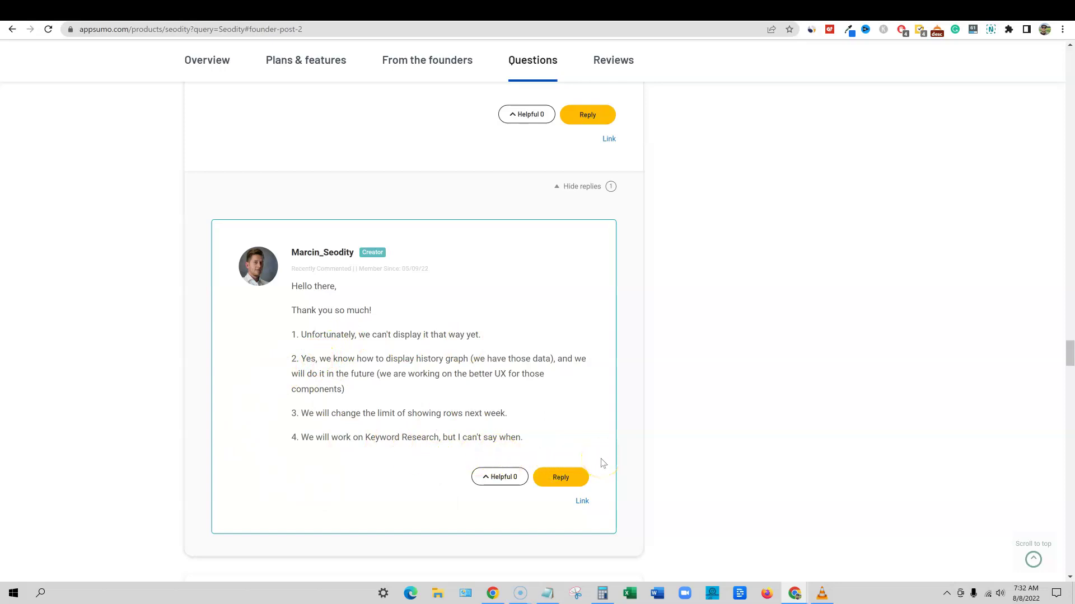
{"action": "scroll", "coordinate": [605, 462], "scroll_direction": "down", "scroll_amount": 10}
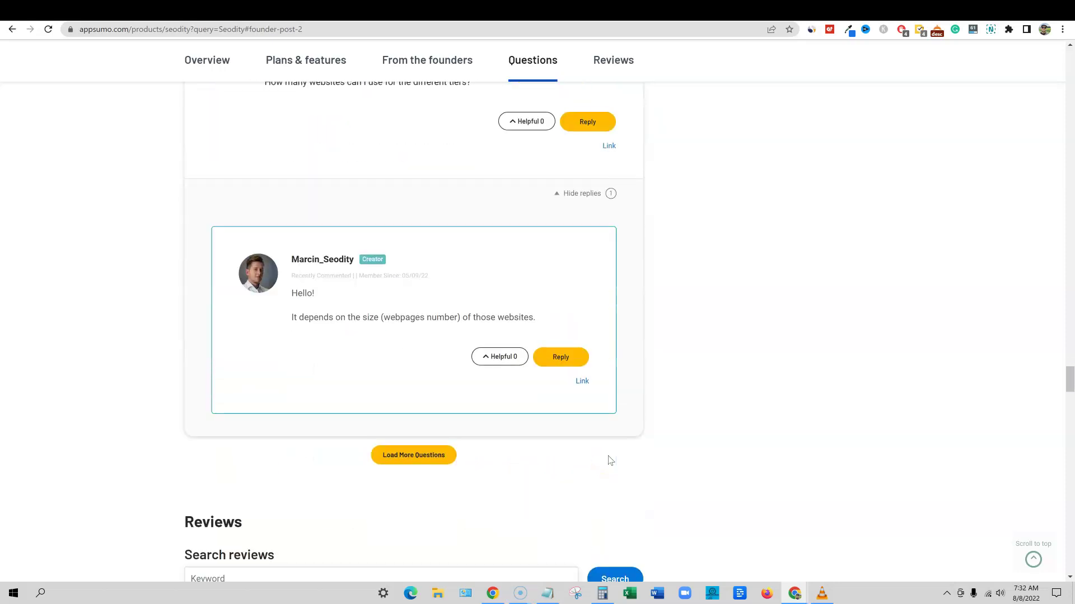
Examine the "Not great & no Support" review in the Reviews section and highlight its full text
{"action": "scroll", "coordinate": [610, 461], "scroll_direction": "down", "scroll_amount": 4}
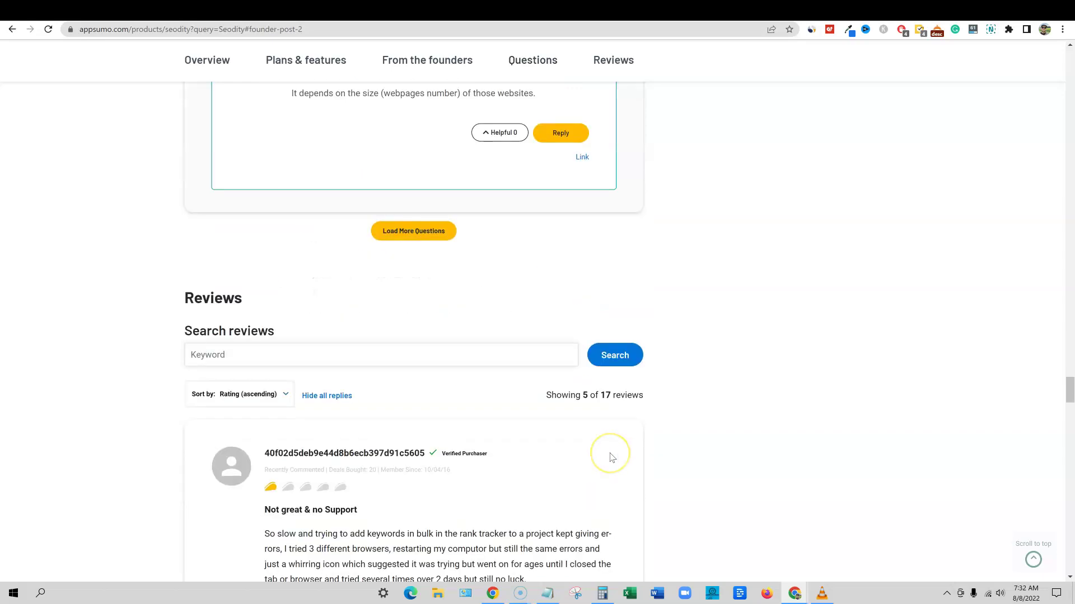
{"action": "scroll", "coordinate": [610, 457], "scroll_direction": "down", "scroll_amount": 4}
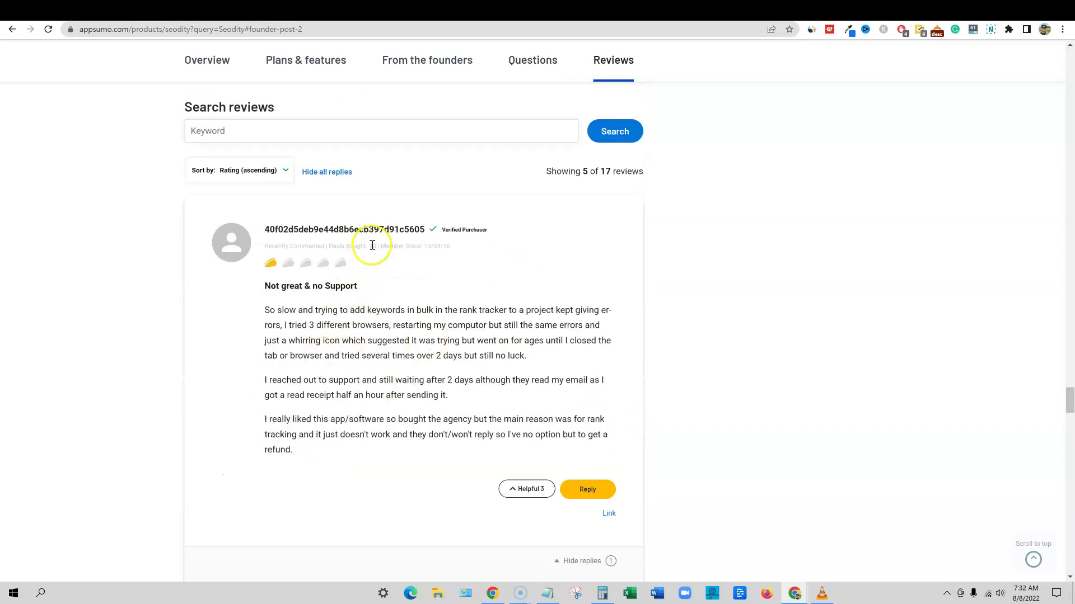
{"action": "scroll", "coordinate": [386, 324], "scroll_direction": "down", "scroll_amount": 2}
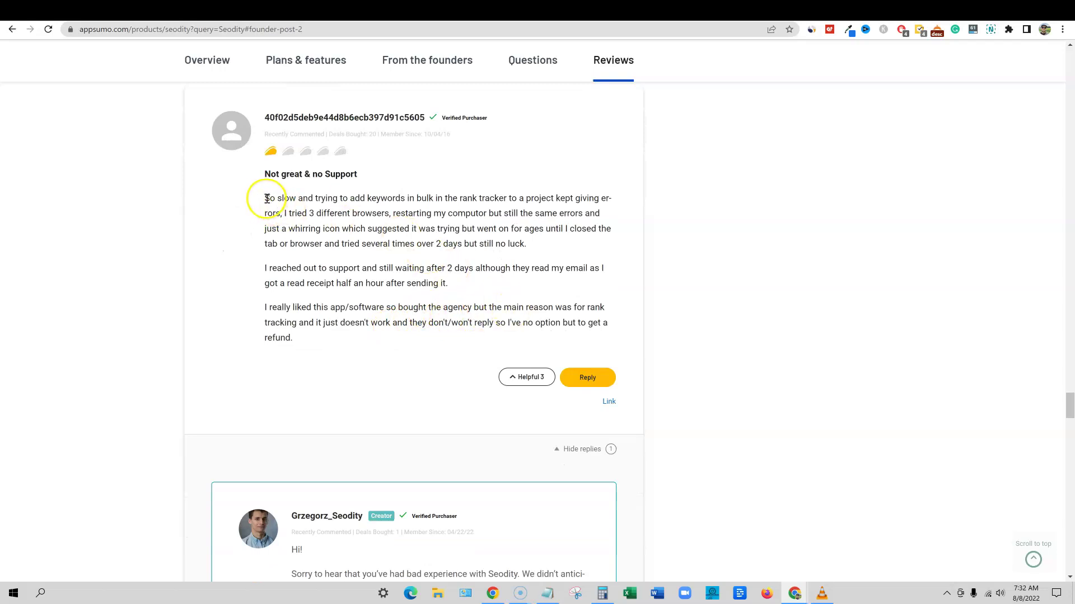
{"action": "left_click_drag", "start_coordinate": [265, 201], "coordinate": [637, 335]}
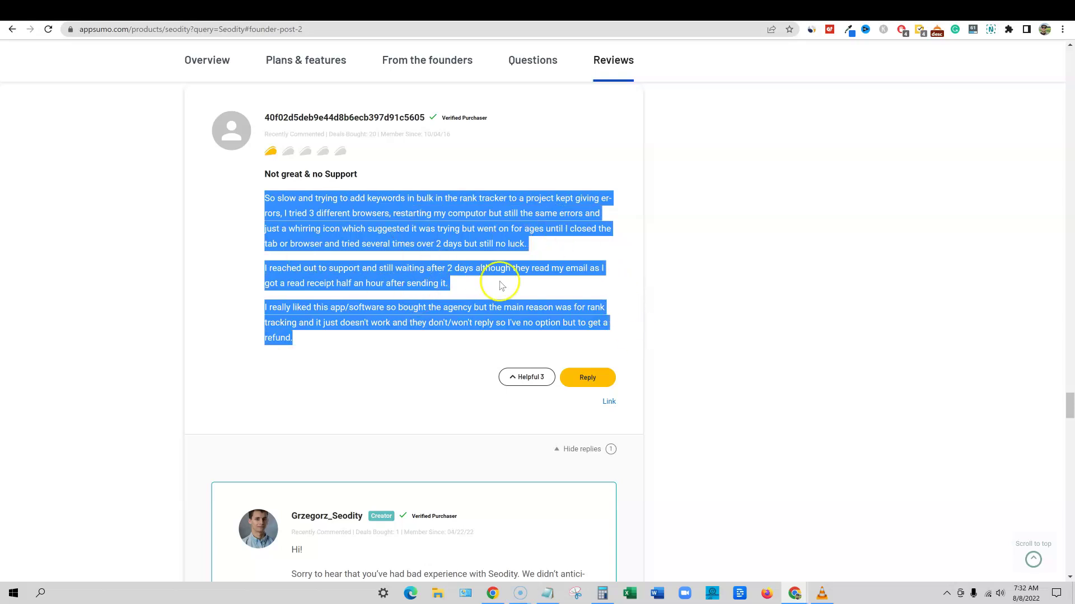
{"action": "left_click", "coordinate": [631, 307]}
Read the creator's reply to the "Not great & no Support" review
{"action": "scroll", "coordinate": [437, 361], "scroll_direction": "down", "scroll_amount": 3}
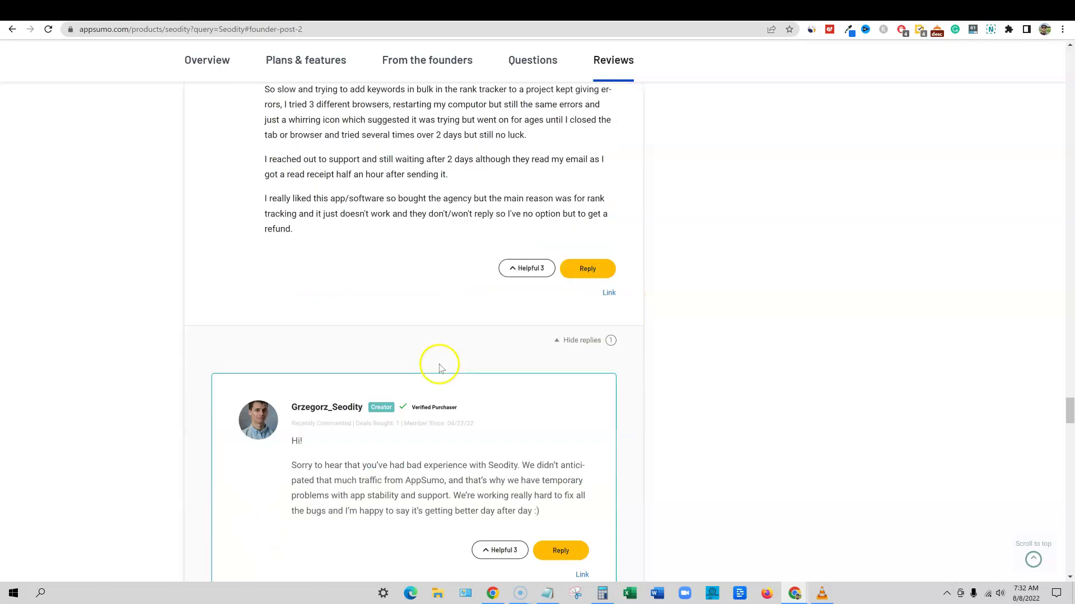
{"action": "scroll", "coordinate": [440, 364], "scroll_direction": "down", "scroll_amount": 1}
{"action": "scroll", "coordinate": [441, 364], "scroll_direction": "down", "scroll_amount": 2}
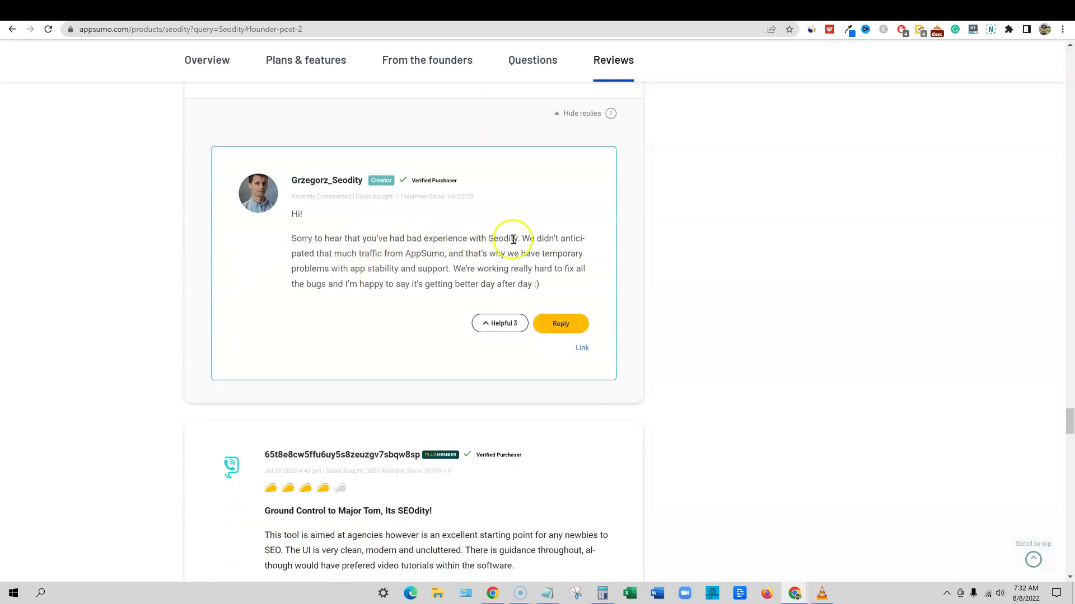
{"action": "scroll", "coordinate": [493, 246], "scroll_direction": "up", "scroll_amount": 3}
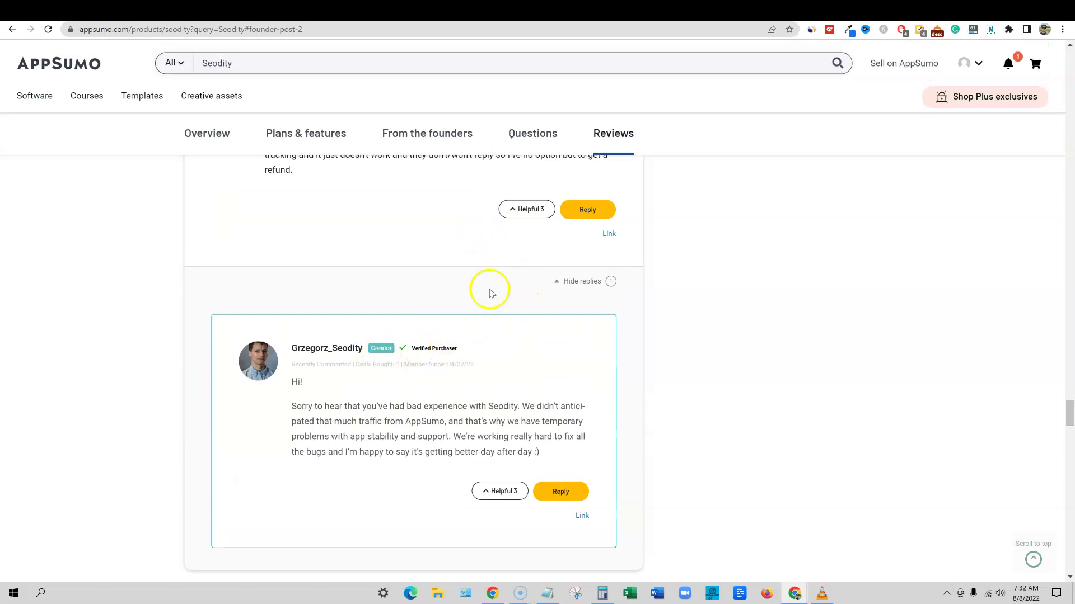
Reread the "Not great & no Support" review together with the beginning of the creator's response
{"action": "scroll", "coordinate": [489, 290], "scroll_direction": "up", "scroll_amount": 3}
{"action": "scroll", "coordinate": [423, 370], "scroll_direction": "down", "scroll_amount": 3}
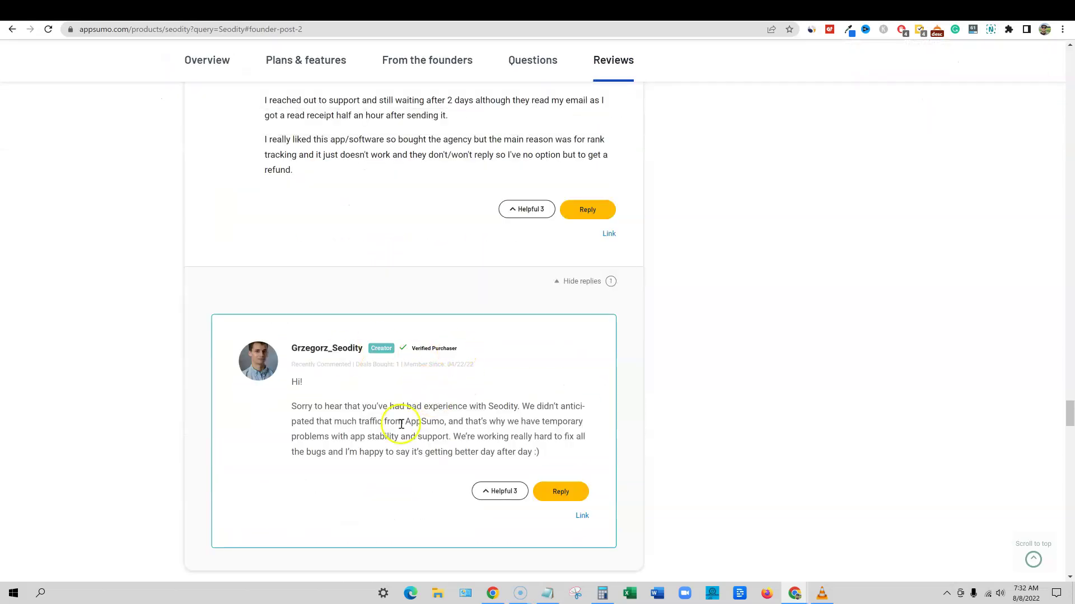
{"action": "scroll", "coordinate": [460, 401], "scroll_direction": "down", "scroll_amount": 1}
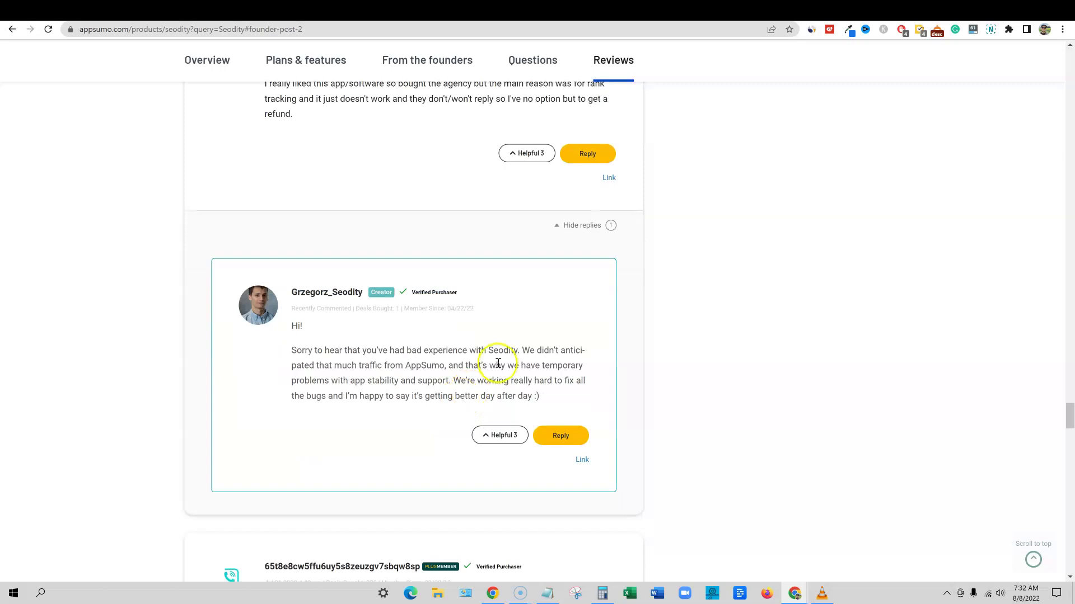
{"action": "scroll", "coordinate": [477, 348], "scroll_direction": "up", "scroll_amount": 1}
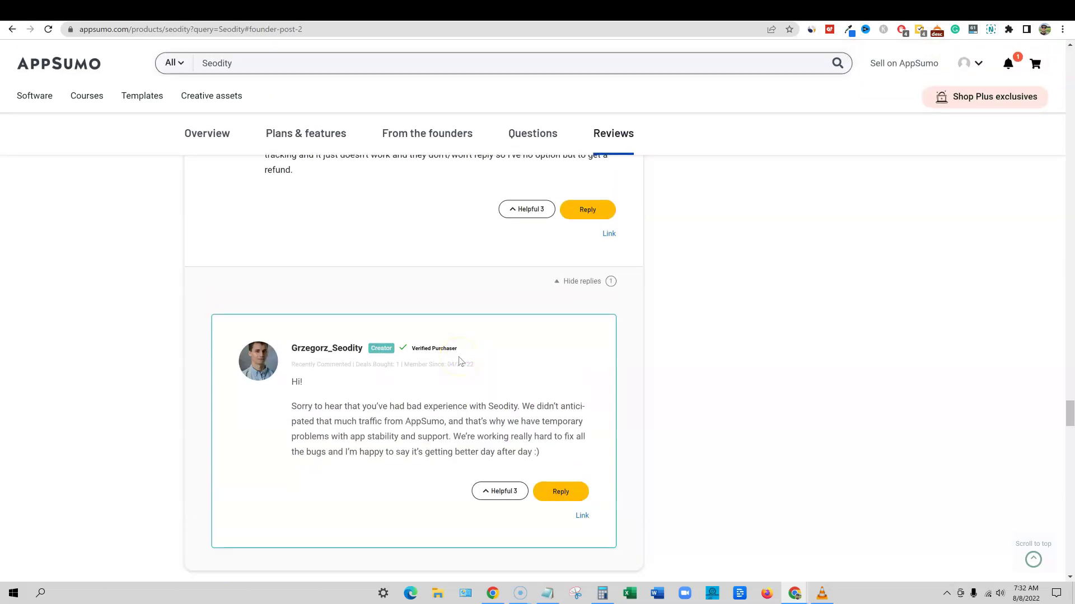
{"action": "scroll", "coordinate": [459, 361], "scroll_direction": "up", "scroll_amount": 4}
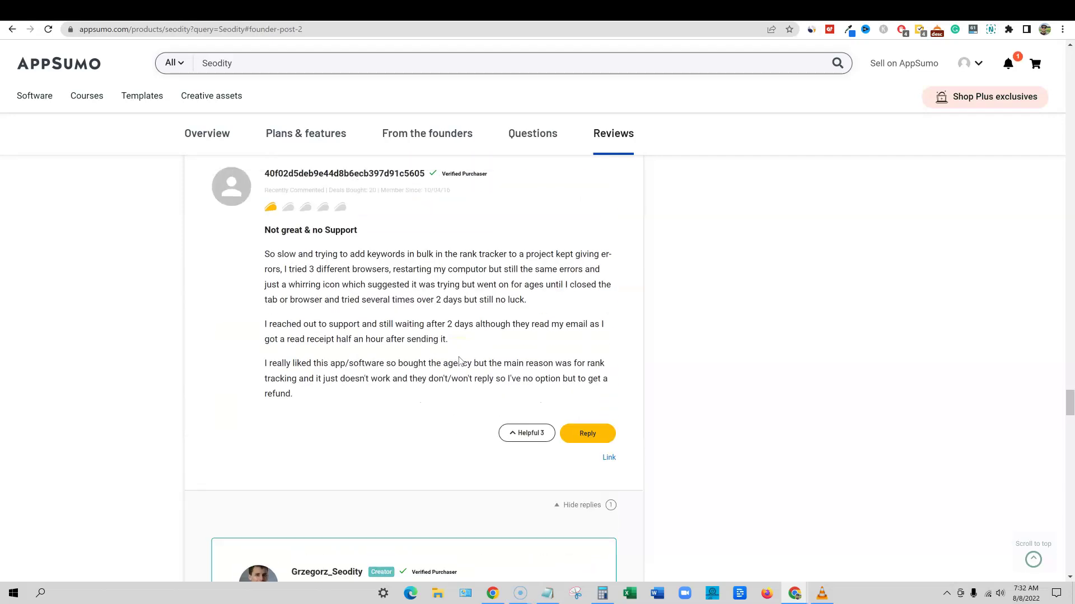
{"action": "left_click", "coordinate": [418, 404]}
{"action": "scroll", "coordinate": [421, 339], "scroll_direction": "down", "scroll_amount": 1}
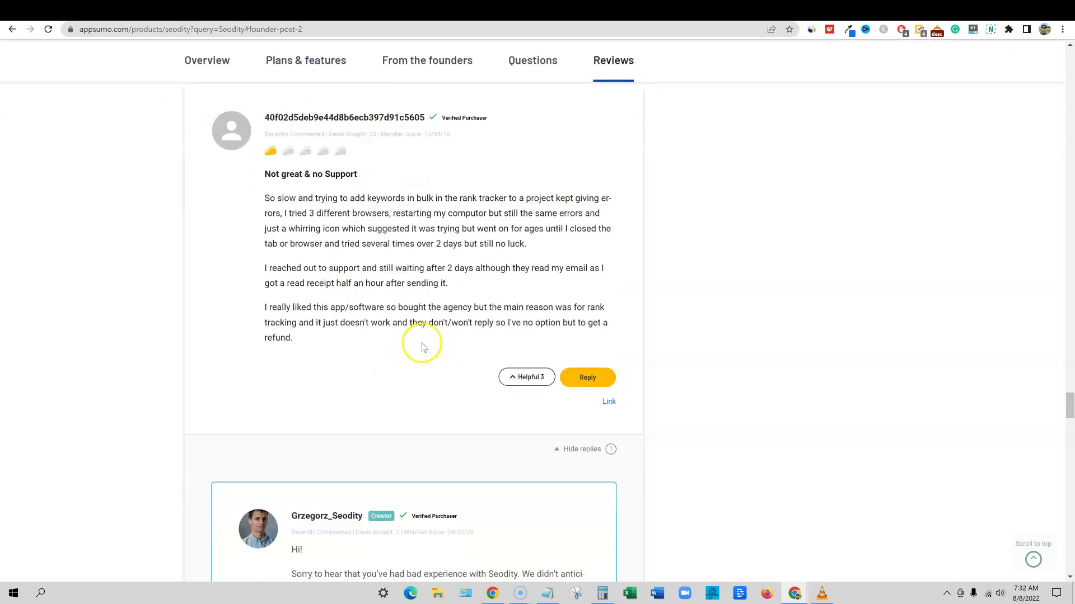
{"action": "scroll", "coordinate": [421, 342], "scroll_direction": "up", "scroll_amount": 2}
{"action": "scroll", "coordinate": [423, 342], "scroll_direction": "up", "scroll_amount": 2}
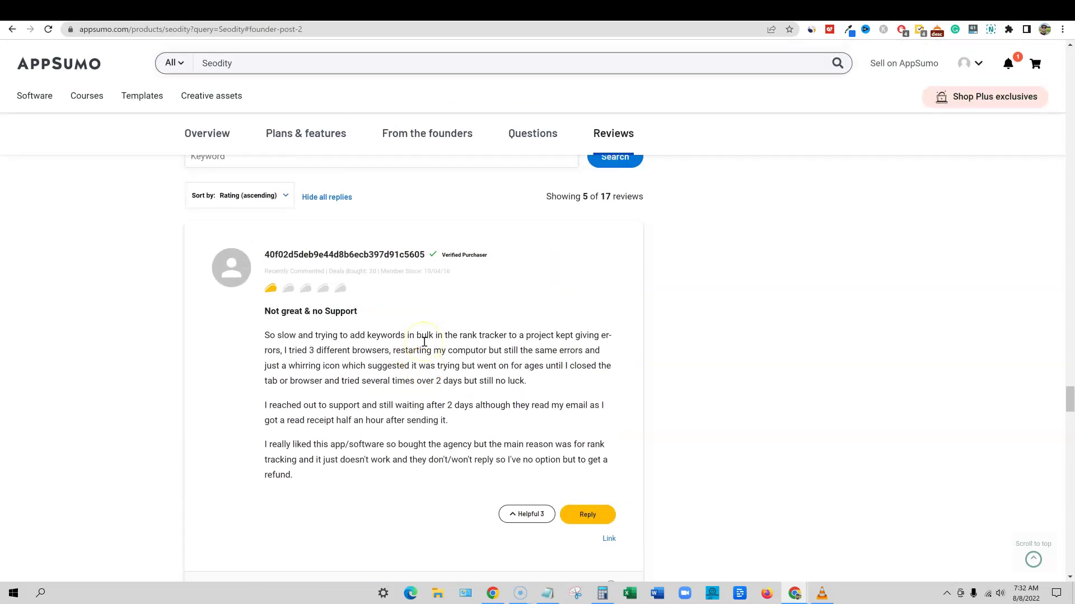
{"action": "scroll", "coordinate": [423, 345], "scroll_direction": "down", "scroll_amount": 4}
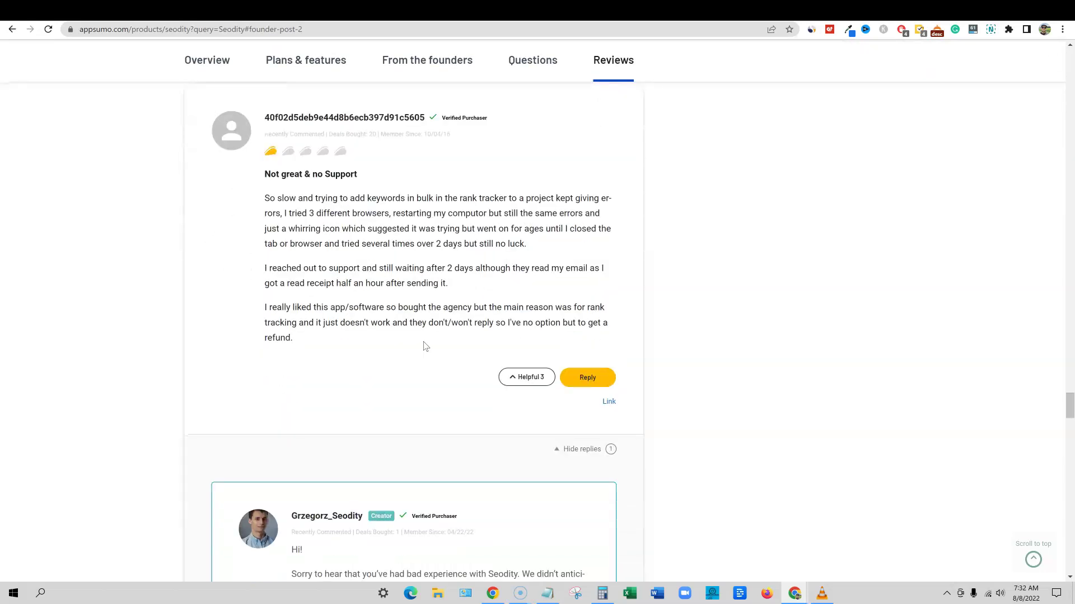
{"action": "scroll", "coordinate": [424, 346], "scroll_direction": "down", "scroll_amount": 1}
{"action": "scroll", "coordinate": [479, 408], "scroll_direction": "up", "scroll_amount": 3}
{"action": "scroll", "coordinate": [479, 407], "scroll_direction": "down", "scroll_amount": 2}
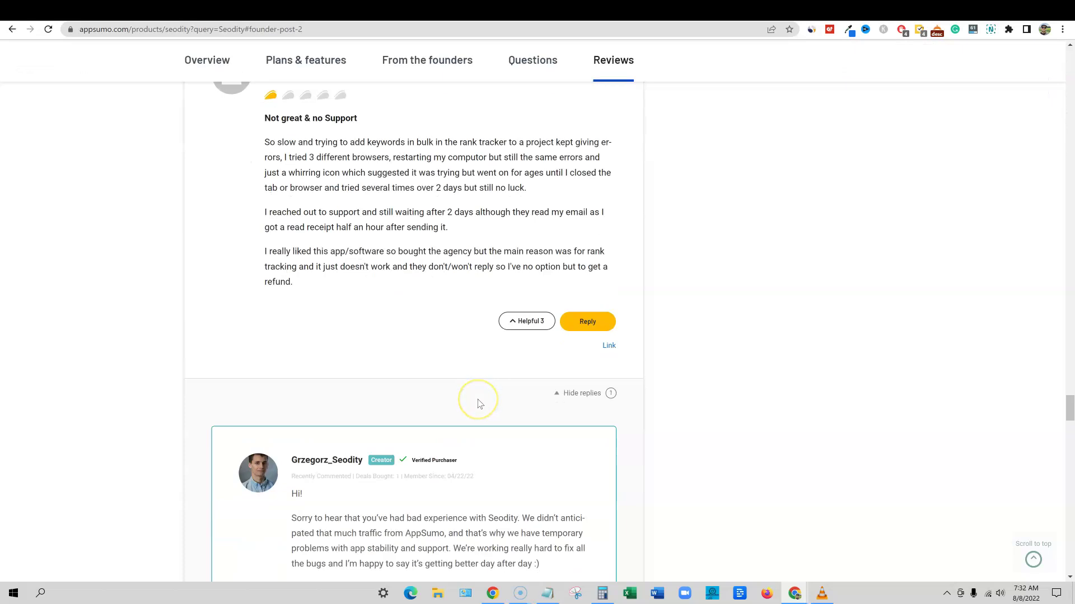
Examine the creator's explanation of the stability and support problems beneath the one-taco review
{"action": "scroll", "coordinate": [476, 399], "scroll_direction": "down", "scroll_amount": 3}
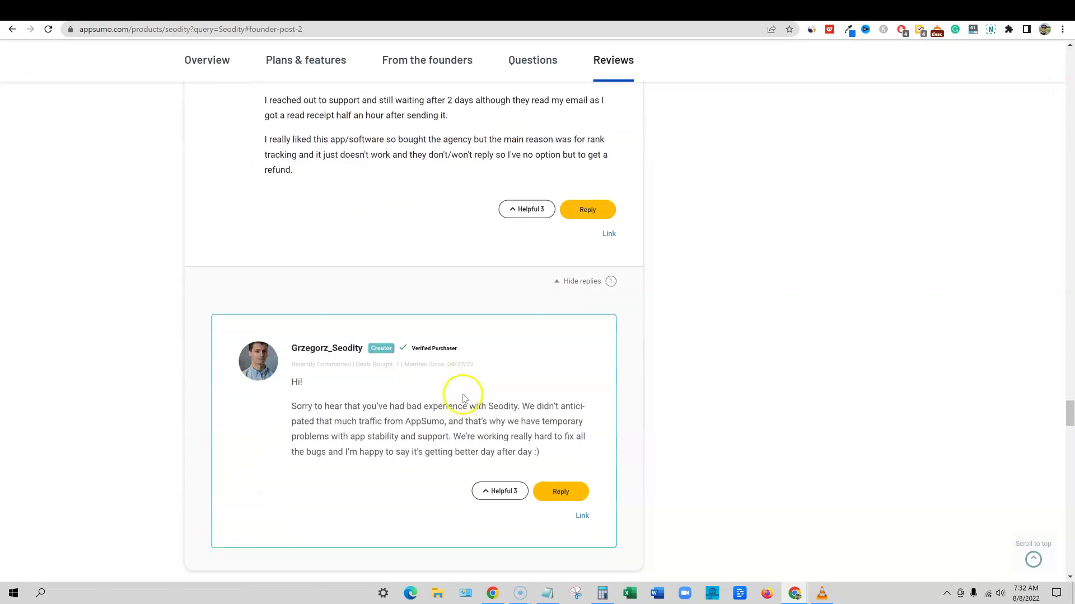
{"action": "scroll", "coordinate": [469, 394], "scroll_direction": "up", "scroll_amount": 1}
{"action": "scroll", "coordinate": [469, 393], "scroll_direction": "up", "scroll_amount": 1}
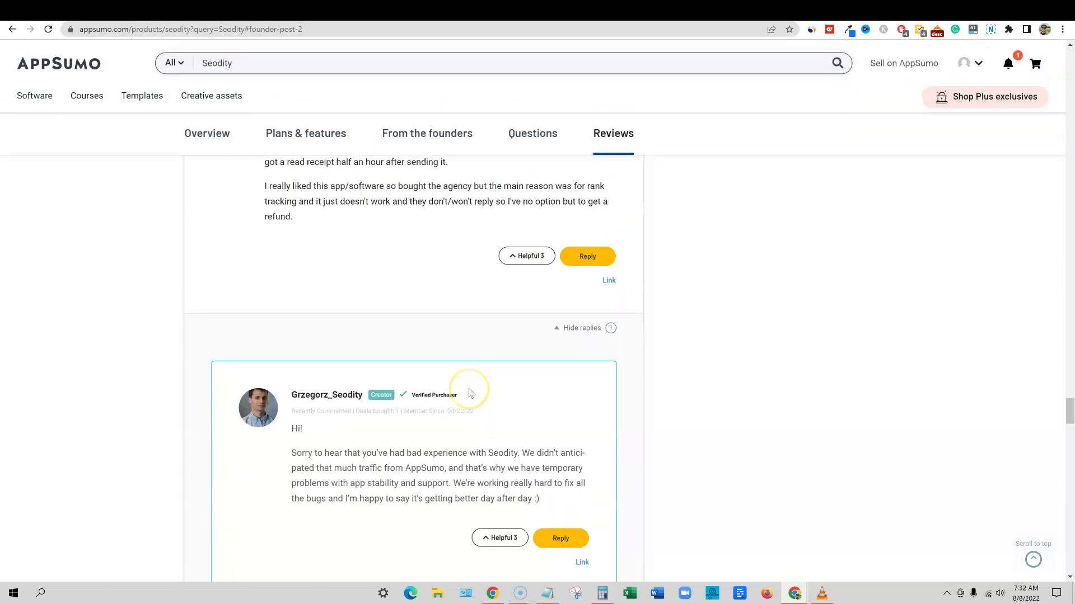
{"action": "scroll", "coordinate": [469, 392], "scroll_direction": "down", "scroll_amount": 2}
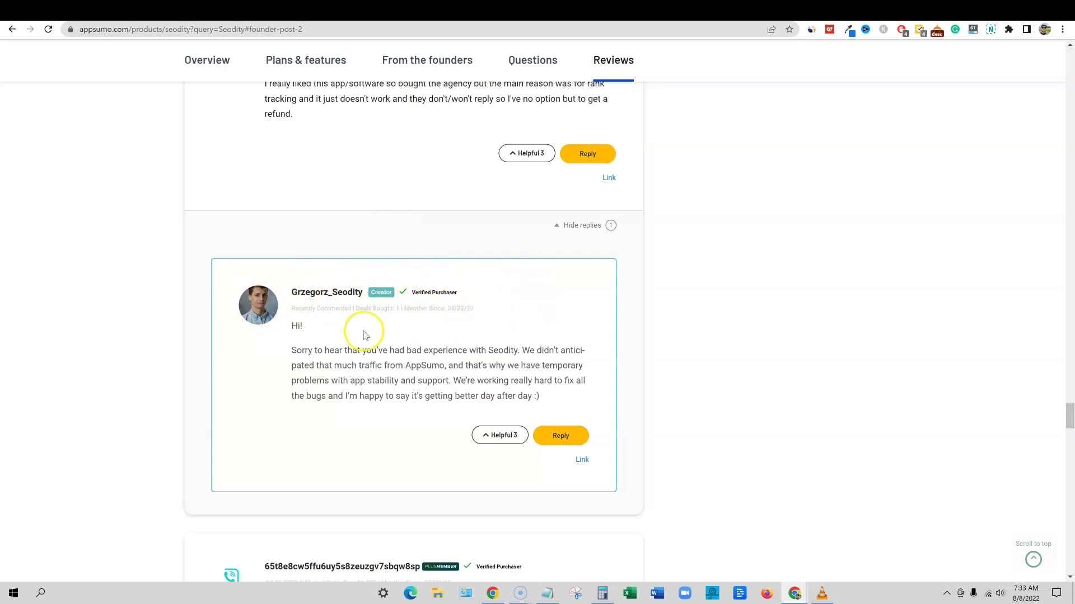
{"action": "scroll", "coordinate": [465, 392], "scroll_direction": "down", "scroll_amount": 2}
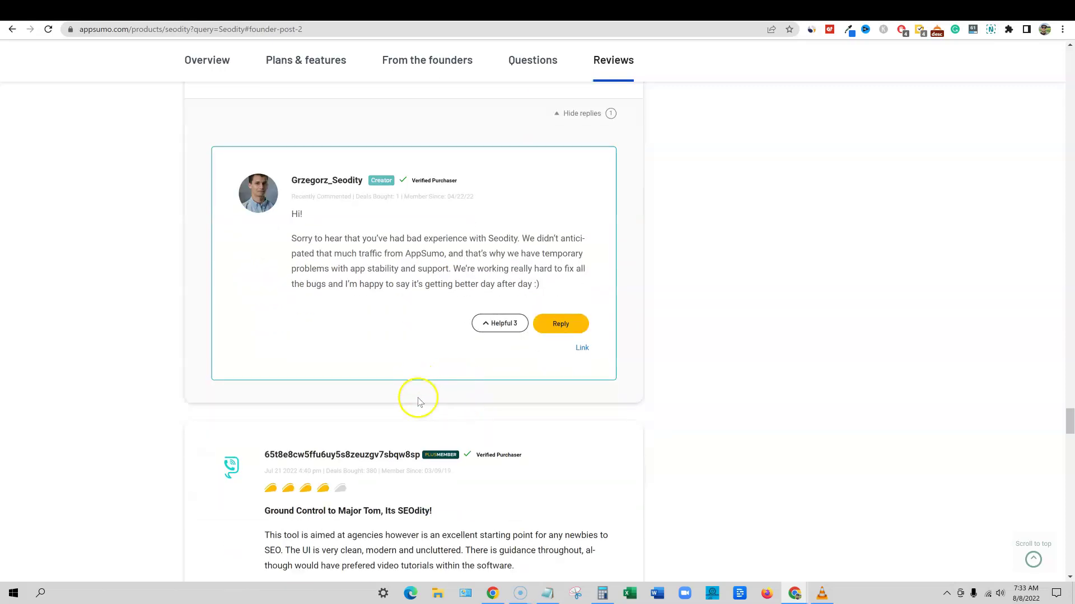
{"action": "scroll", "coordinate": [420, 400], "scroll_direction": "up", "scroll_amount": 2}
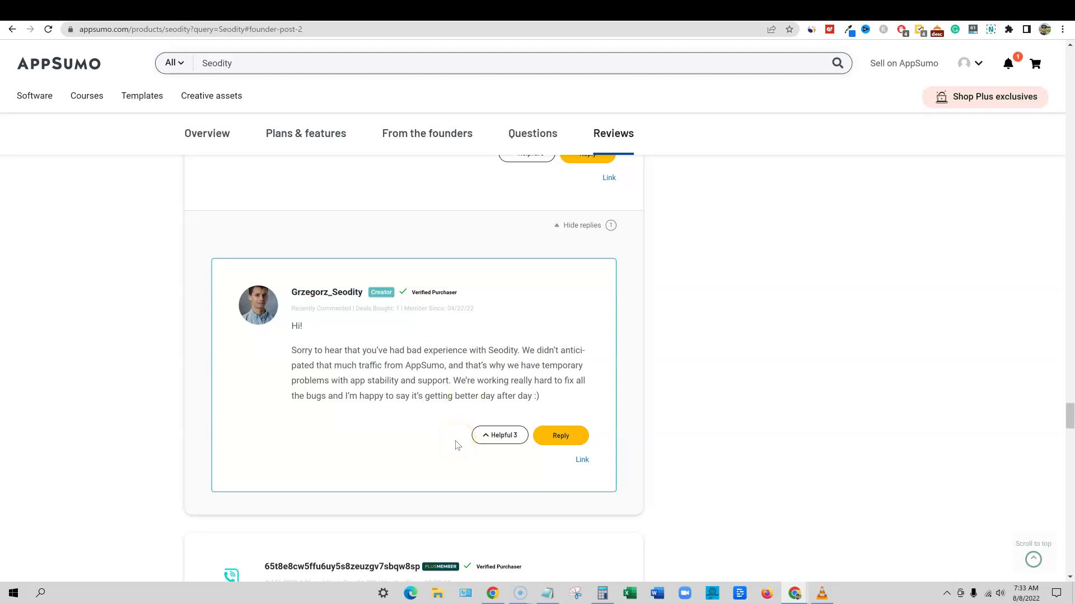
Read the "Ground Control to Major Tom, Its SEOdity!" review and skim the reviews that follow it
{"action": "scroll", "coordinate": [458, 445], "scroll_direction": "down", "scroll_amount": 4}
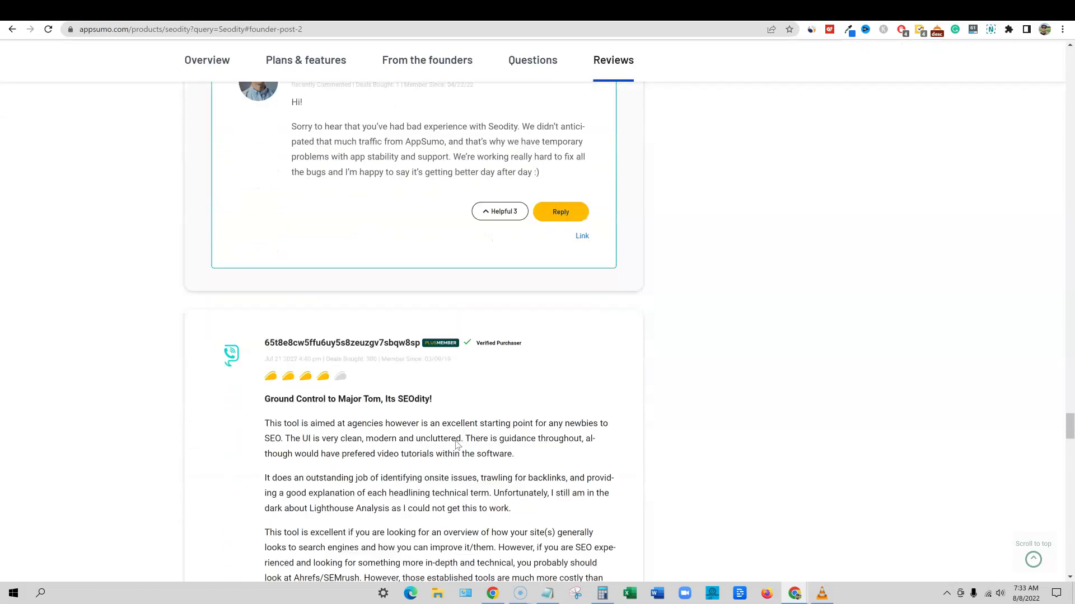
{"action": "scroll", "coordinate": [502, 424], "scroll_direction": "down", "scroll_amount": 4}
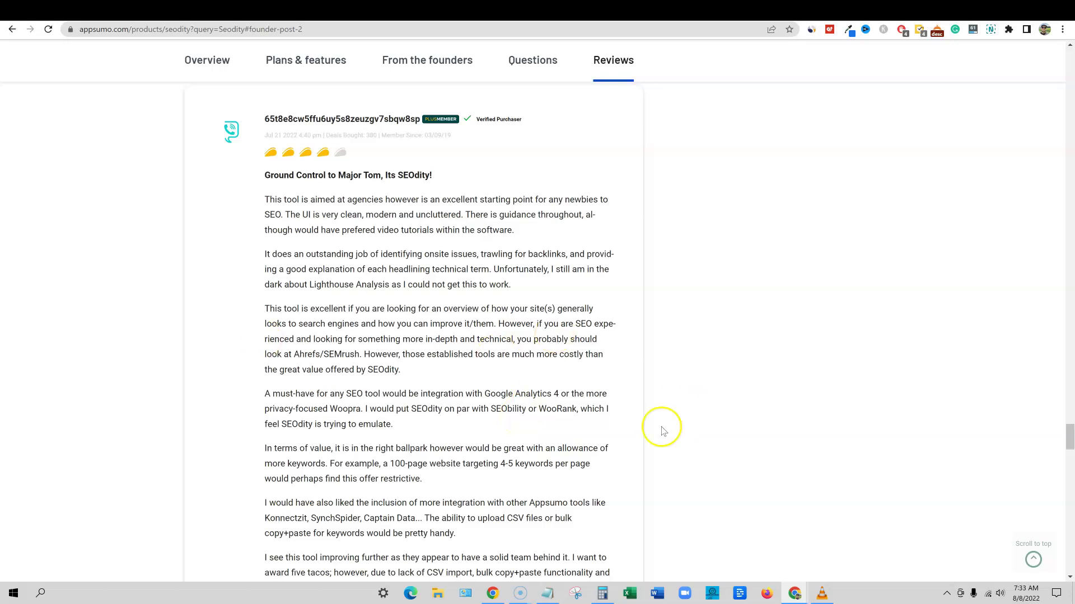
{"action": "scroll", "coordinate": [622, 448], "scroll_direction": "down", "scroll_amount": 1}
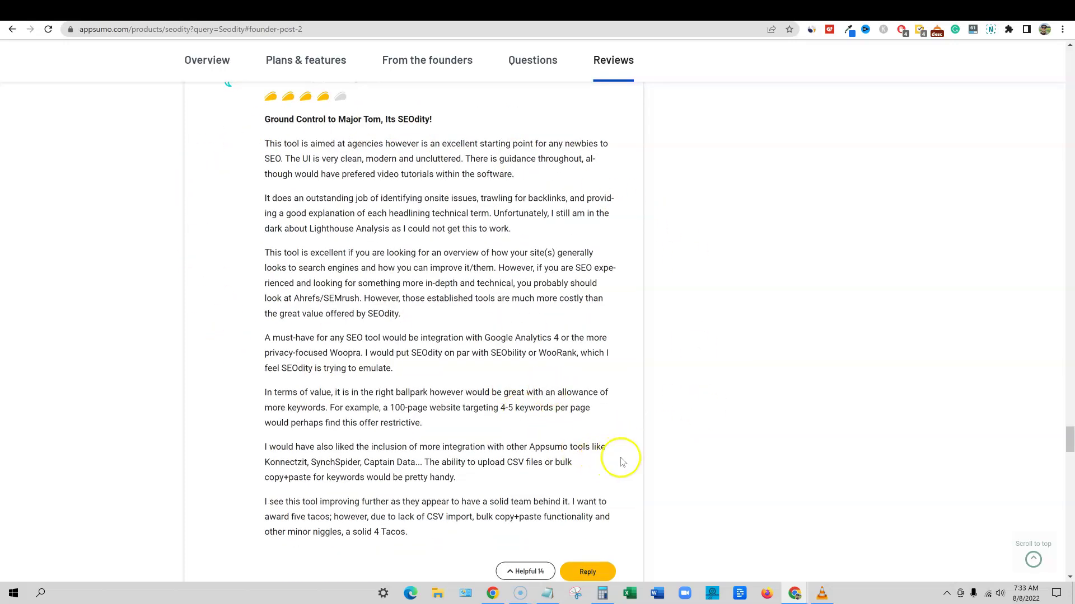
{"action": "scroll", "coordinate": [619, 461], "scroll_direction": "down", "scroll_amount": 15}
{"action": "scroll", "coordinate": [996, 476], "scroll_direction": "up", "scroll_amount": 15}
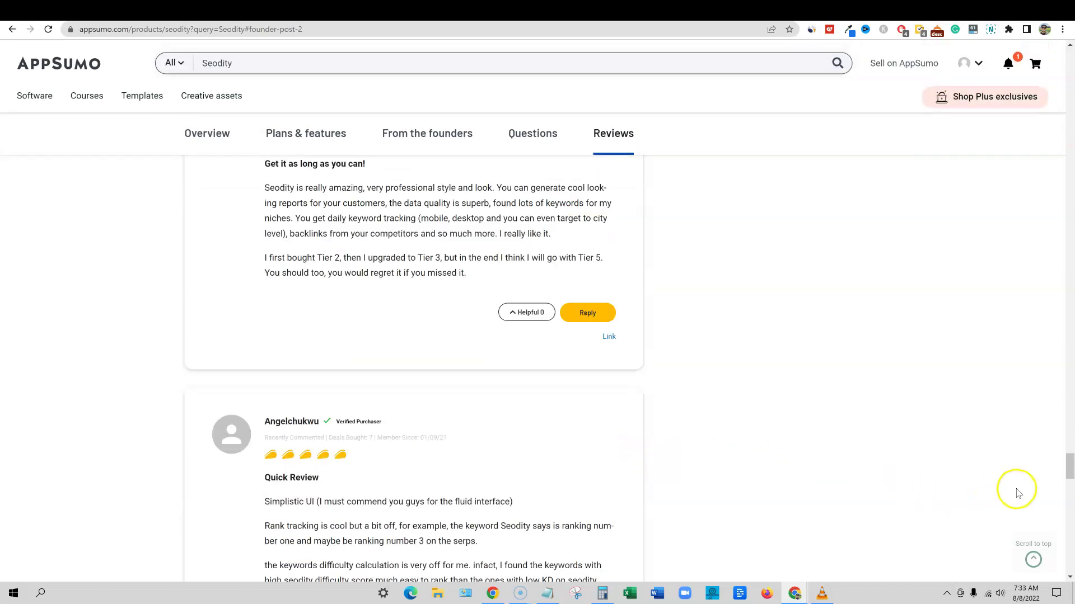
Compare the offer deadlines shown at the start of the Seodity and SheerSEO deal pages
{"action": "left_click_drag", "start_coordinate": [1070, 428], "coordinate": [1046, 45]}
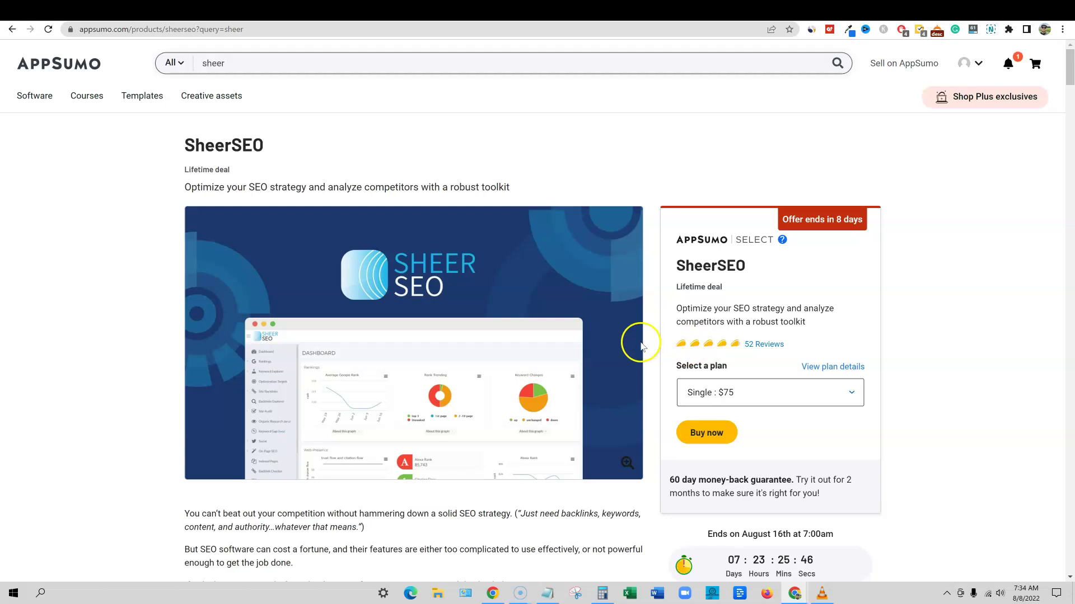
{"action": "left_click", "coordinate": [568, 12]}
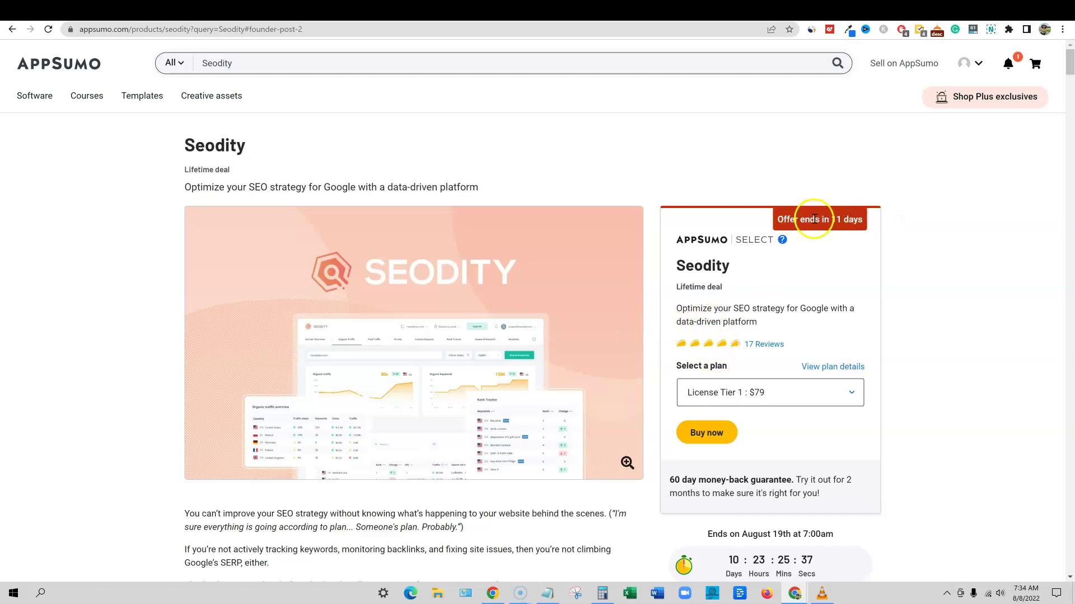
{"action": "left_click", "coordinate": [708, 14]}
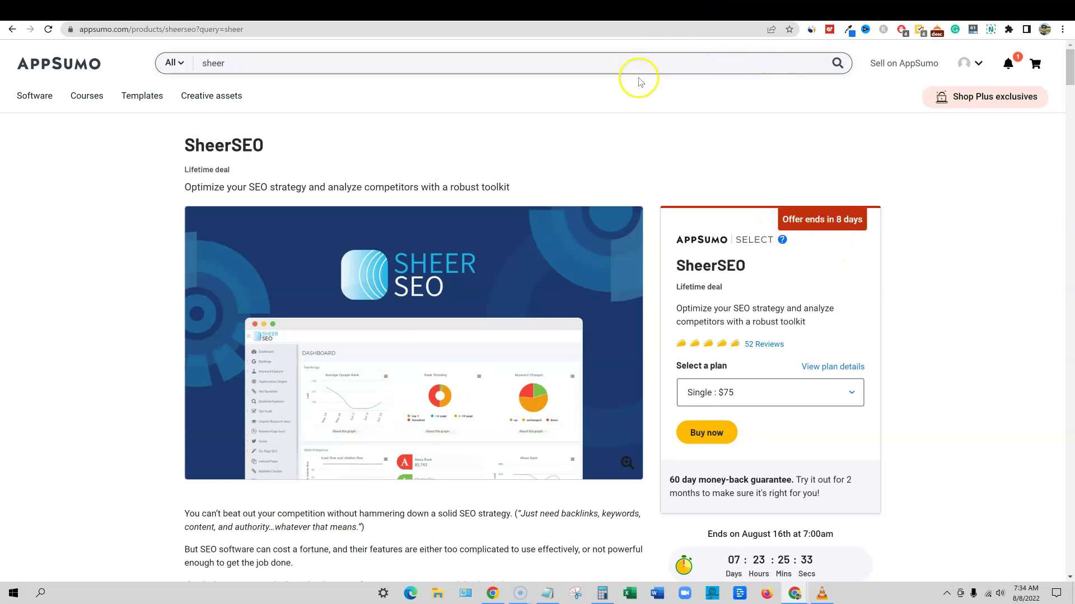
{"action": "left_click", "coordinate": [562, 8]}
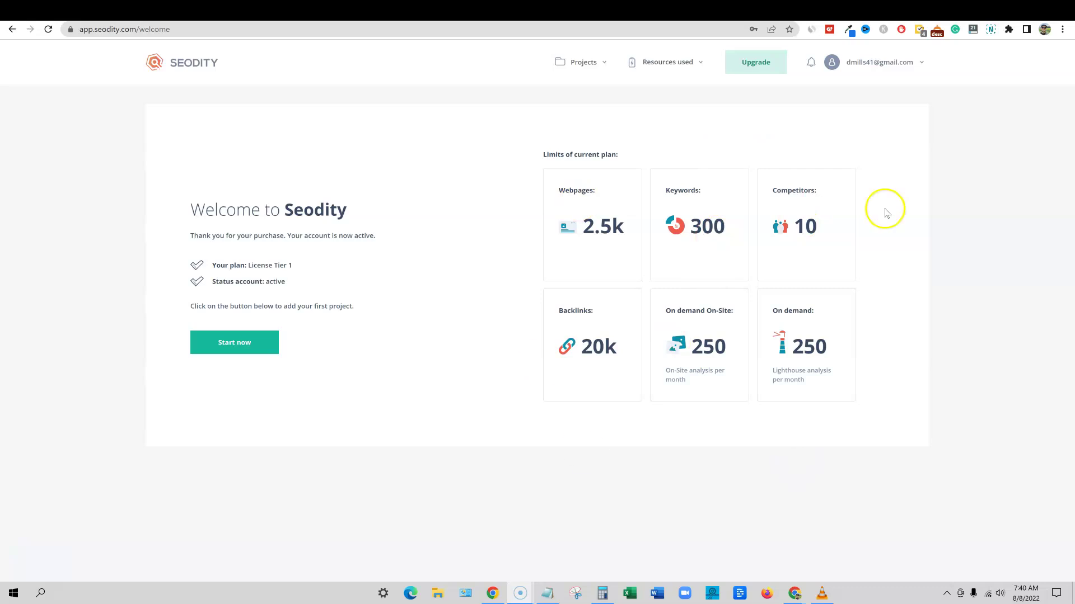
Review the Seodity plan limits on the welcome page, highlighting Lighthouse analysis, keywords, competitors, webpages and backlinks
{"action": "left_click_drag", "start_coordinate": [770, 372], "coordinate": [861, 390]}
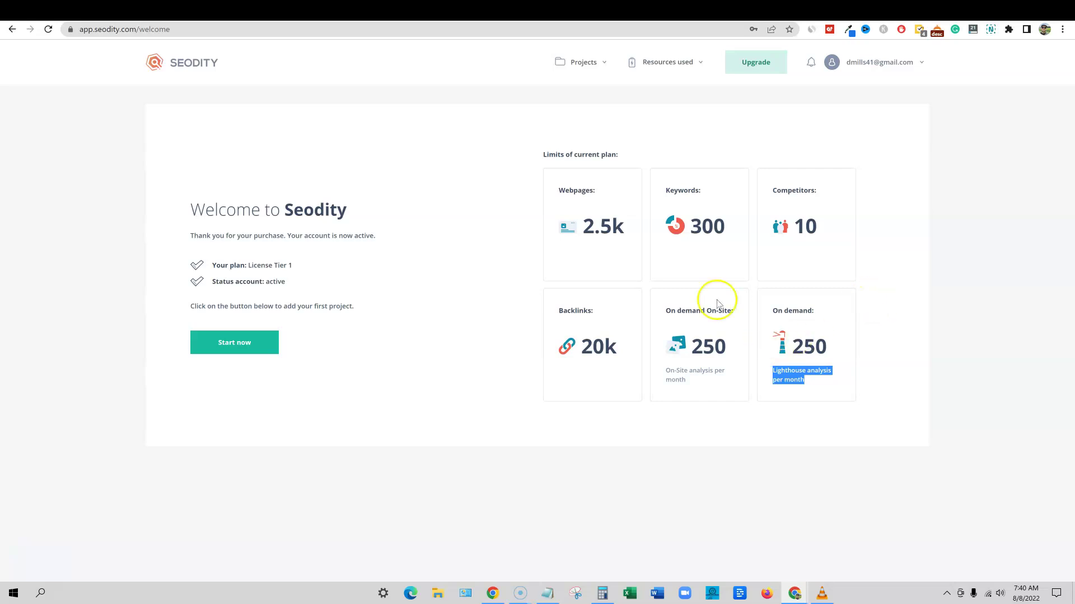
{"action": "left_click_drag", "start_coordinate": [728, 226], "coordinate": [647, 175]}
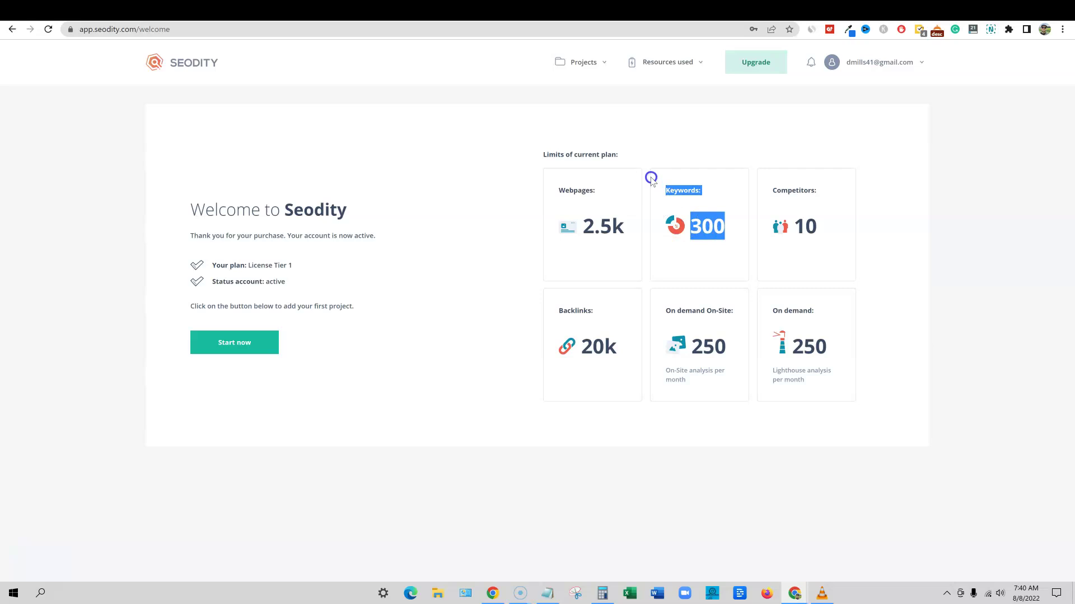
{"action": "left_click_drag", "start_coordinate": [794, 227], "coordinate": [763, 172]}
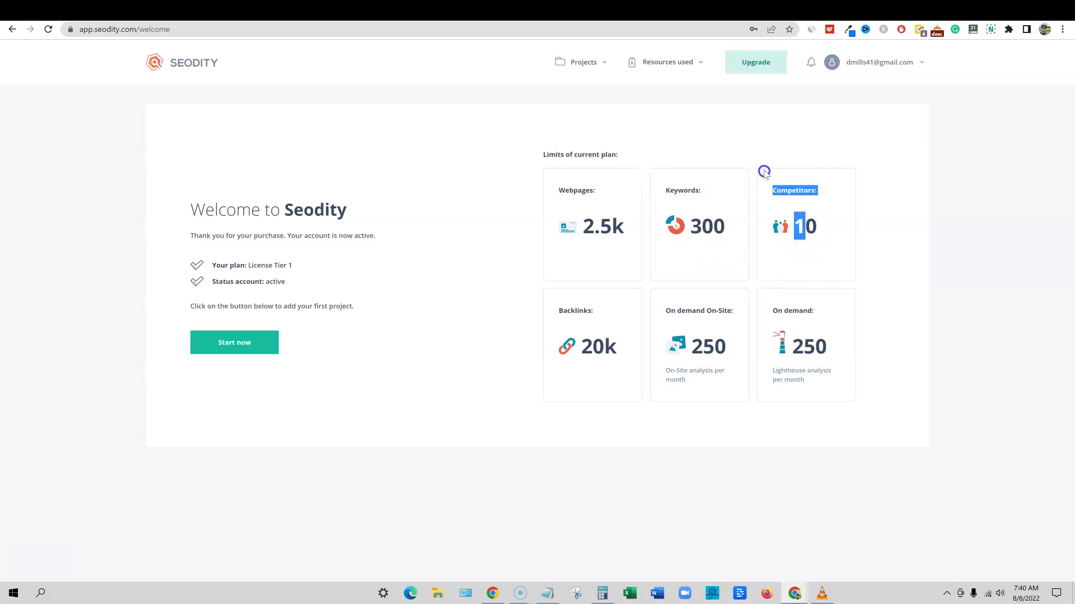
{"action": "left_click", "coordinate": [561, 191]}
{"action": "left_click_drag", "start_coordinate": [561, 191], "coordinate": [623, 234]}
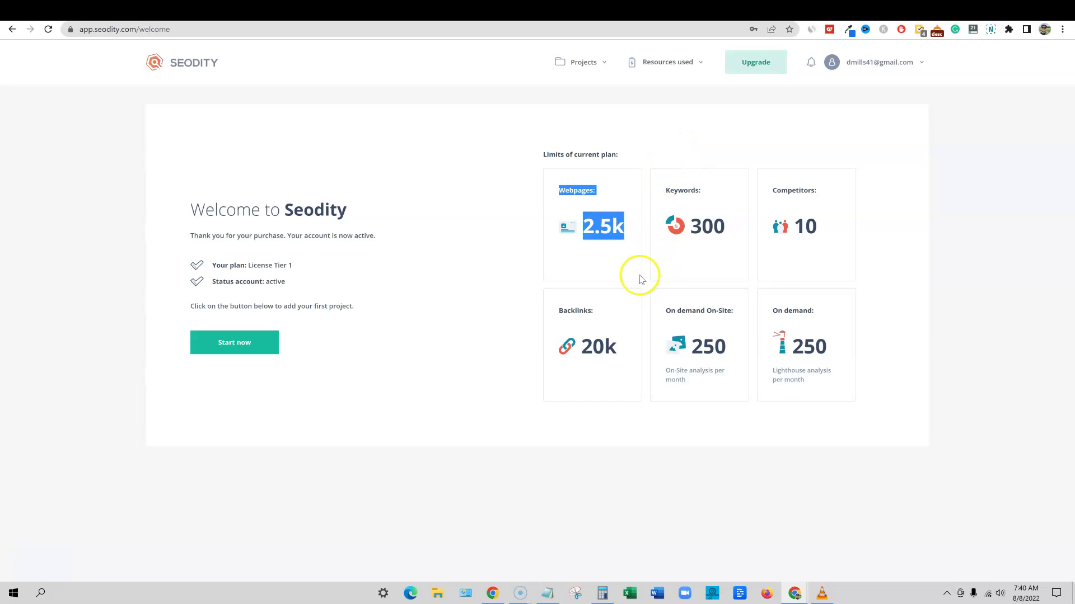
{"action": "left_click_drag", "start_coordinate": [559, 308], "coordinate": [619, 358]}
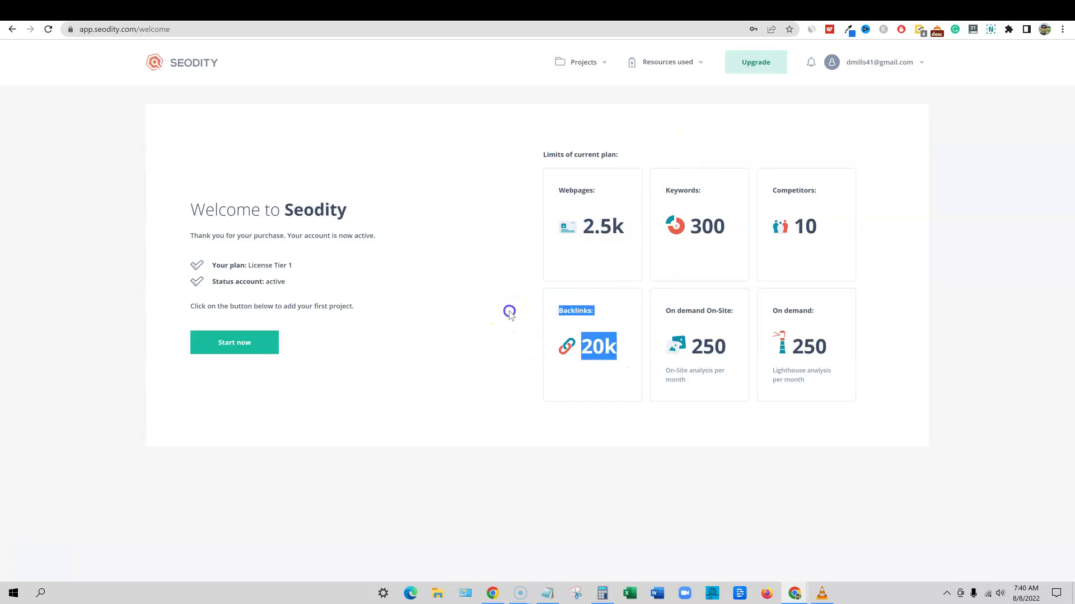
{"action": "left_click", "coordinate": [506, 310]}
{"action": "left_click", "coordinate": [246, 342]}
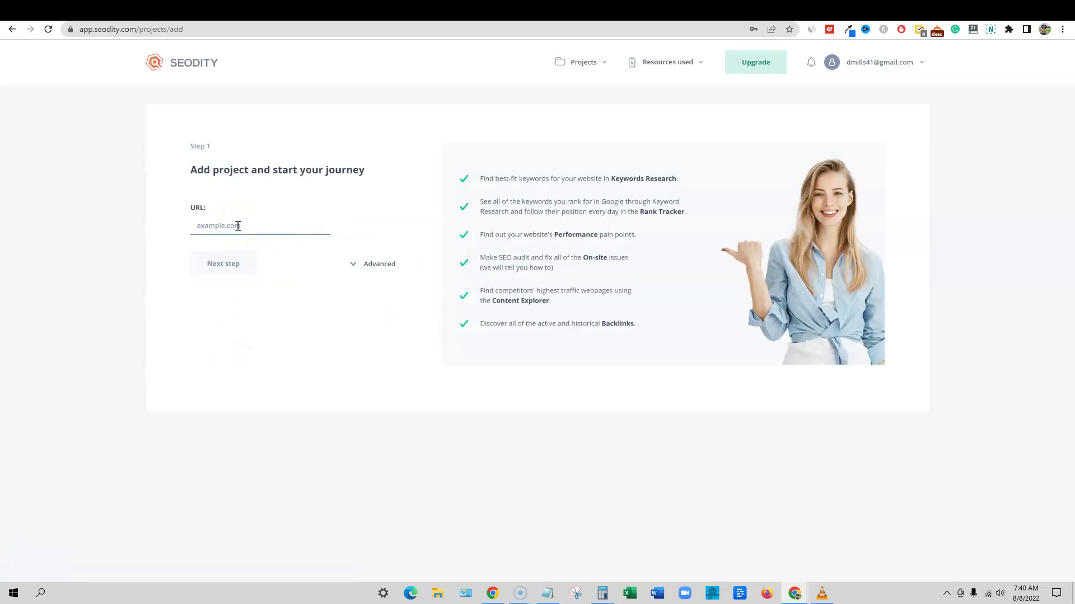
{"action": "left_click", "coordinate": [238, 227]}
{"action": "left_click", "coordinate": [276, 272]}
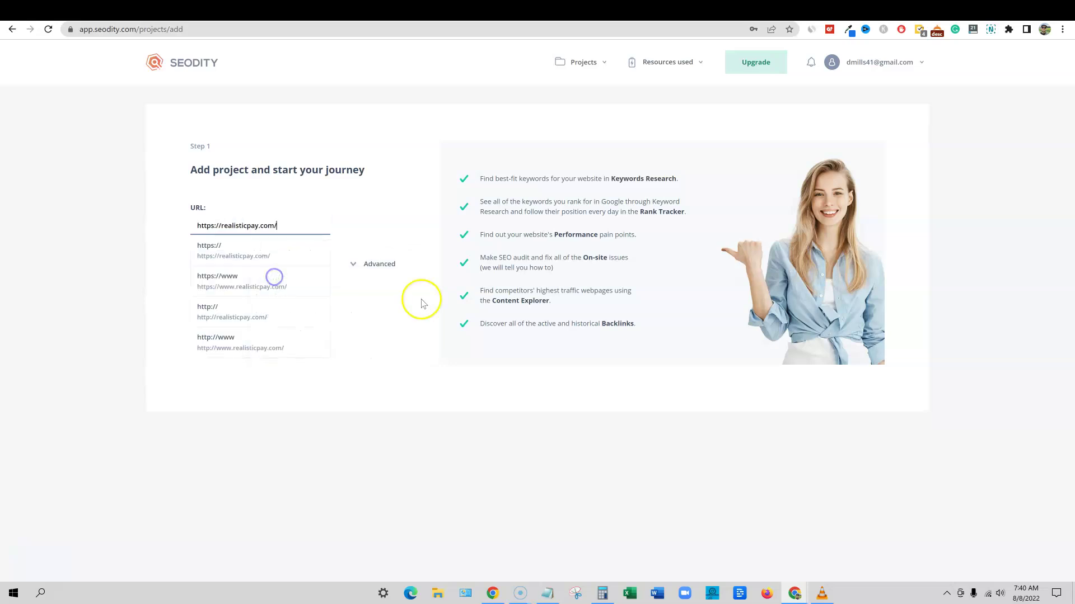
Review the project's advanced crawl settings and continue to the Keywords step
{"action": "left_click", "coordinate": [357, 265]}
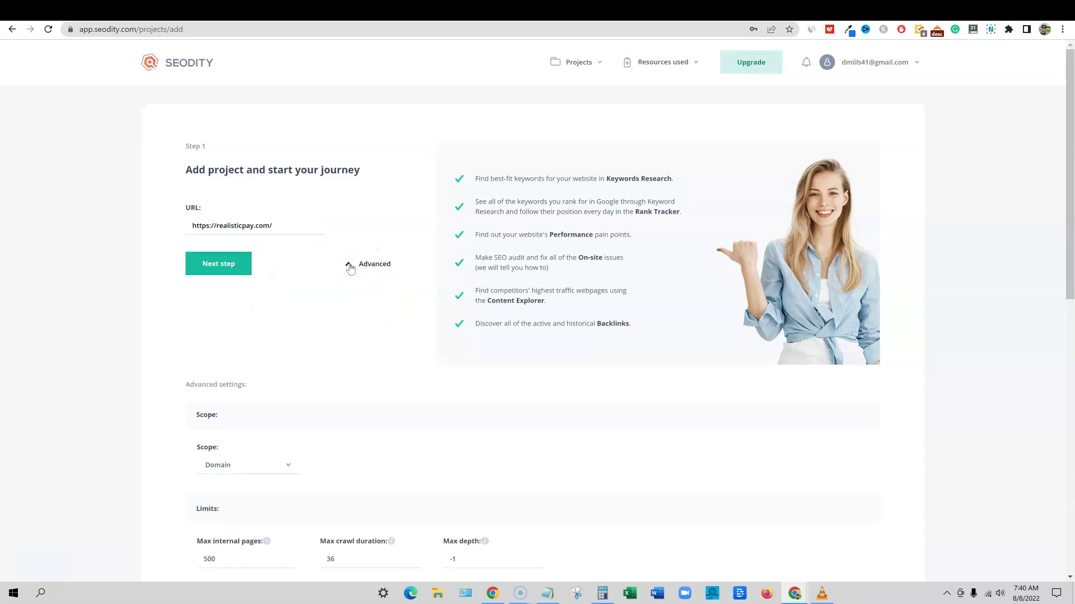
{"action": "scroll", "coordinate": [392, 448], "scroll_direction": "down", "scroll_amount": 5}
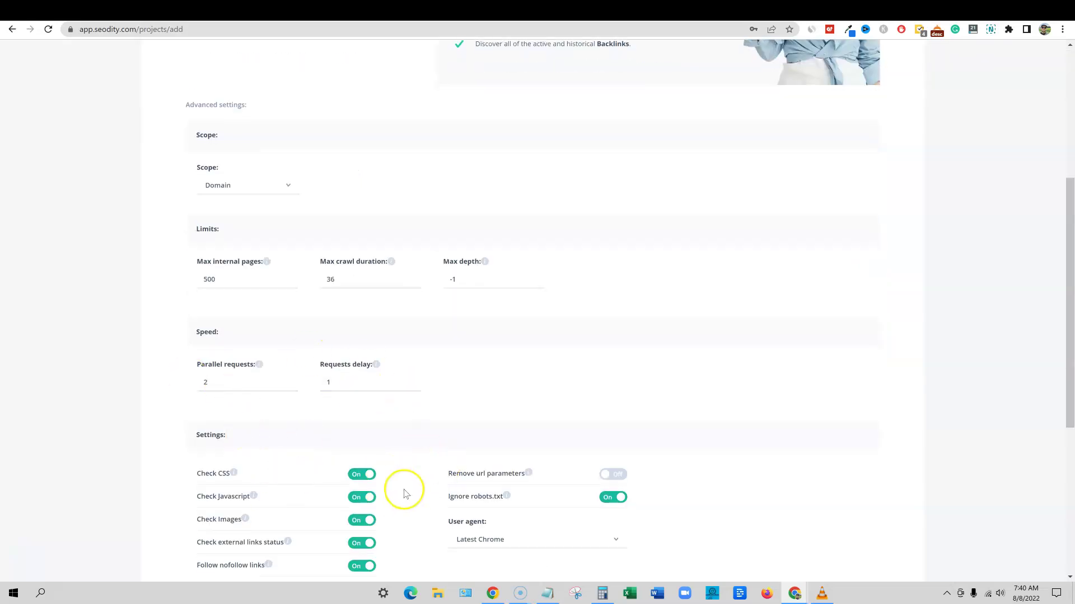
{"action": "scroll", "coordinate": [406, 494], "scroll_direction": "down", "scroll_amount": 3}
{"action": "scroll", "coordinate": [405, 455], "scroll_direction": "up", "scroll_amount": 8}
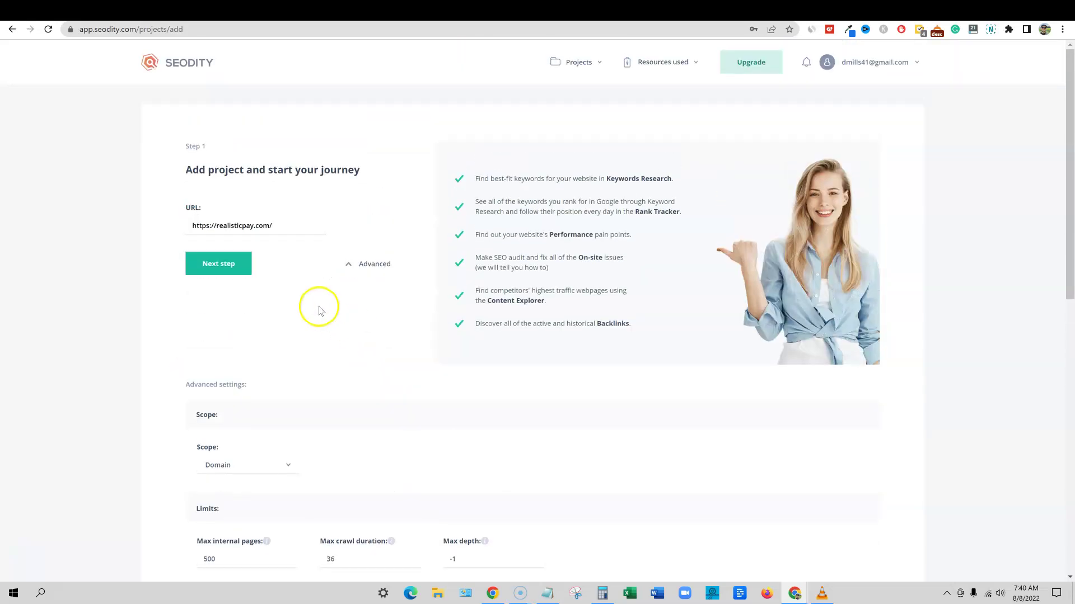
{"action": "left_click", "coordinate": [238, 267]}
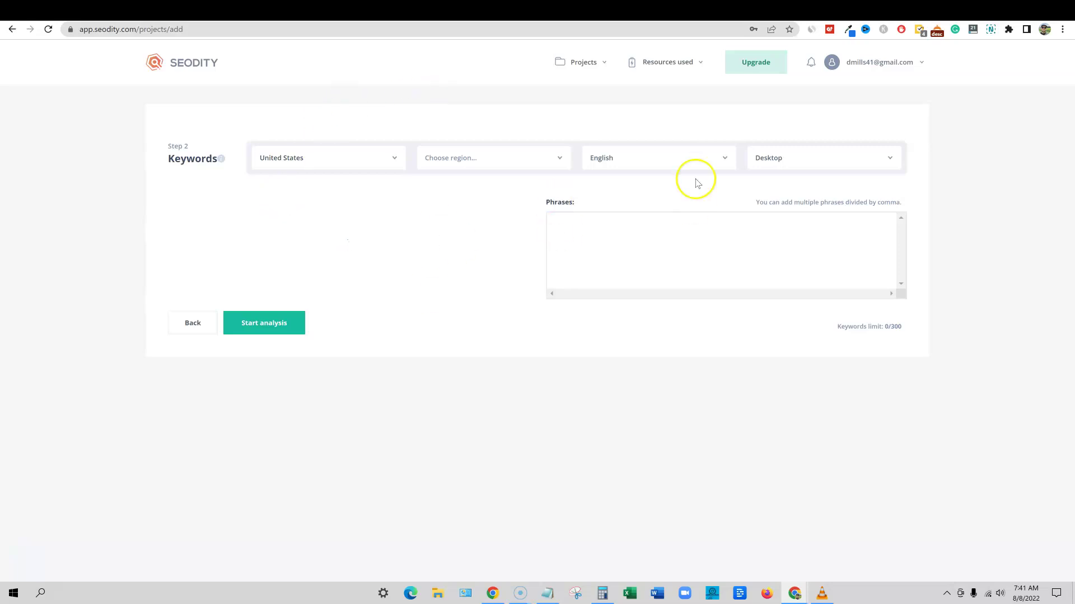
Switch to the SheerSEO signup and examine its suggested search terms and keyword-monitoring instructions
{"action": "left_click", "coordinate": [647, 8]}
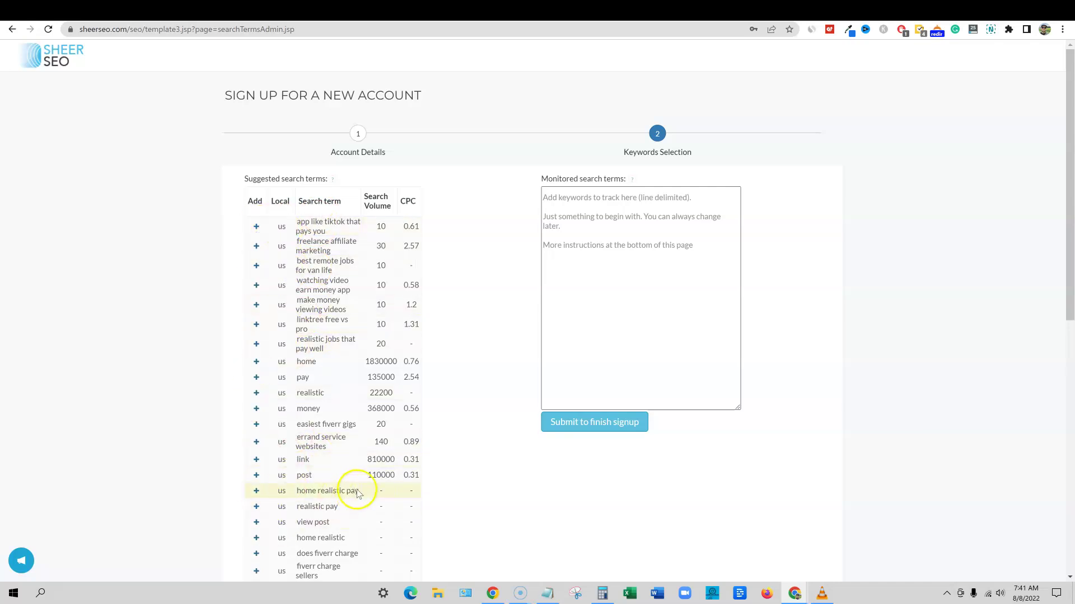
{"action": "scroll", "coordinate": [358, 490], "scroll_direction": "down", "scroll_amount": 7}
{"action": "scroll", "coordinate": [384, 480], "scroll_direction": "down", "scroll_amount": 2}
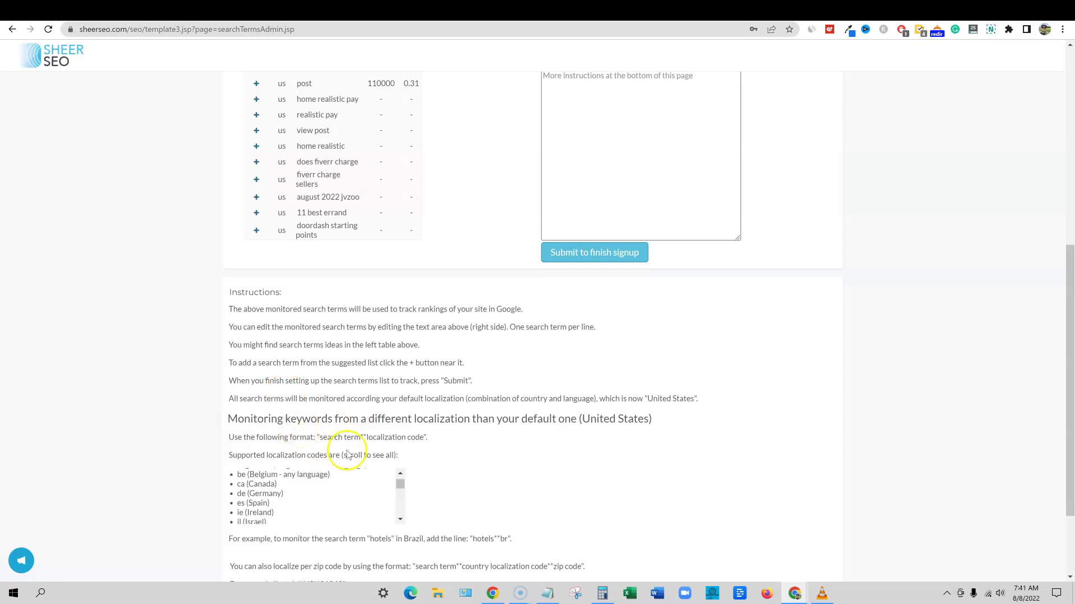
{"action": "scroll", "coordinate": [411, 484], "scroll_direction": "up", "scroll_amount": 1}
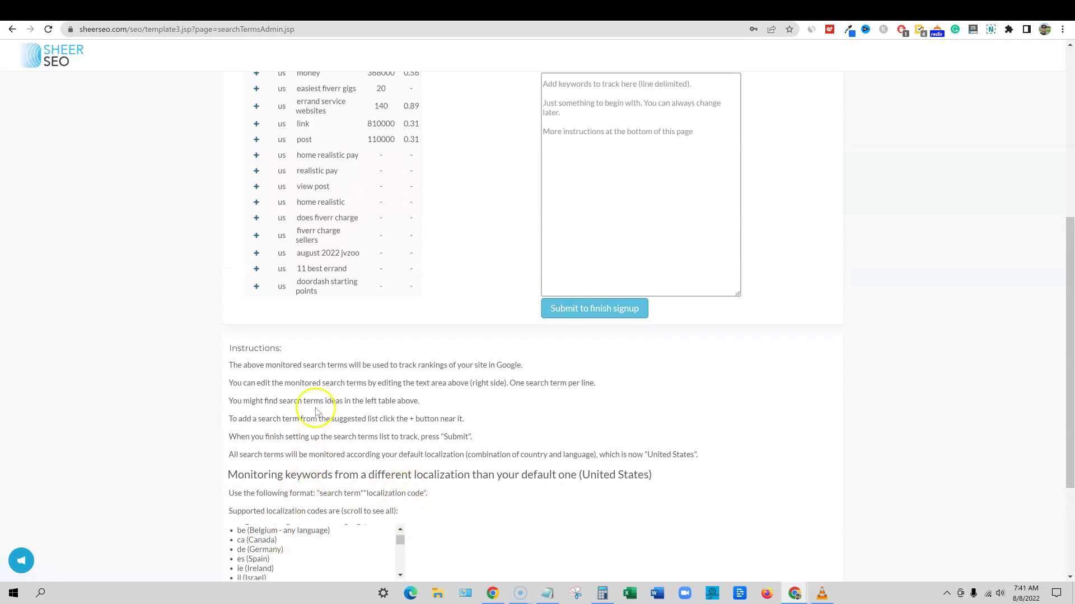
Add the first ten suggested search terms, from "app like tiktok that pays you" through "realistic", to the monitored search terms
{"action": "scroll", "coordinate": [335, 425], "scroll_direction": "up", "scroll_amount": 1}
{"action": "scroll", "coordinate": [719, 479], "scroll_direction": "down", "scroll_amount": 4}
{"action": "scroll", "coordinate": [655, 459], "scroll_direction": "up", "scroll_amount": 5}
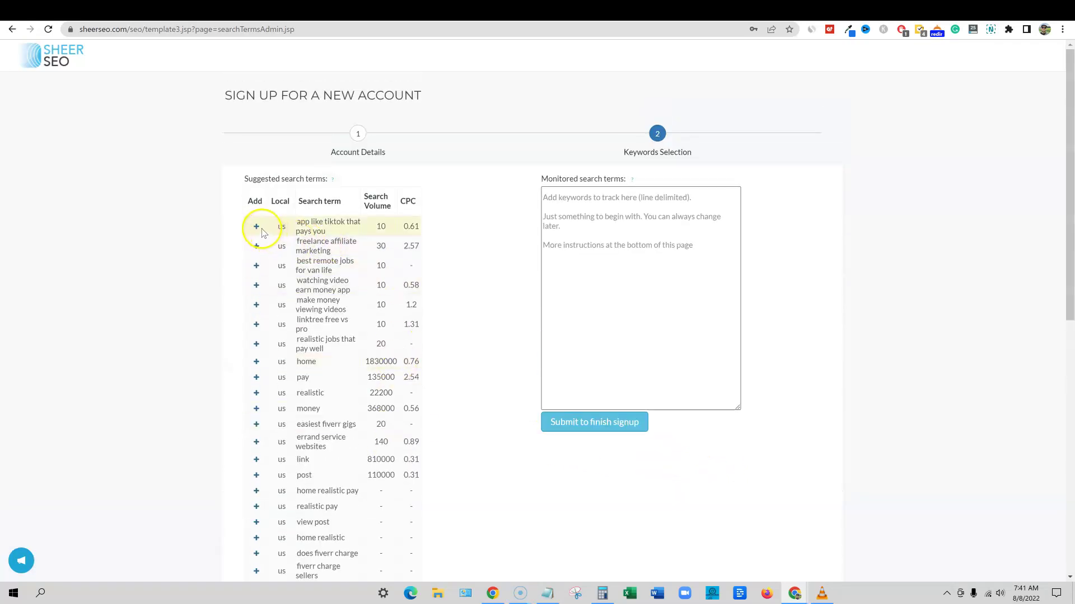
{"action": "left_click", "coordinate": [257, 228]}
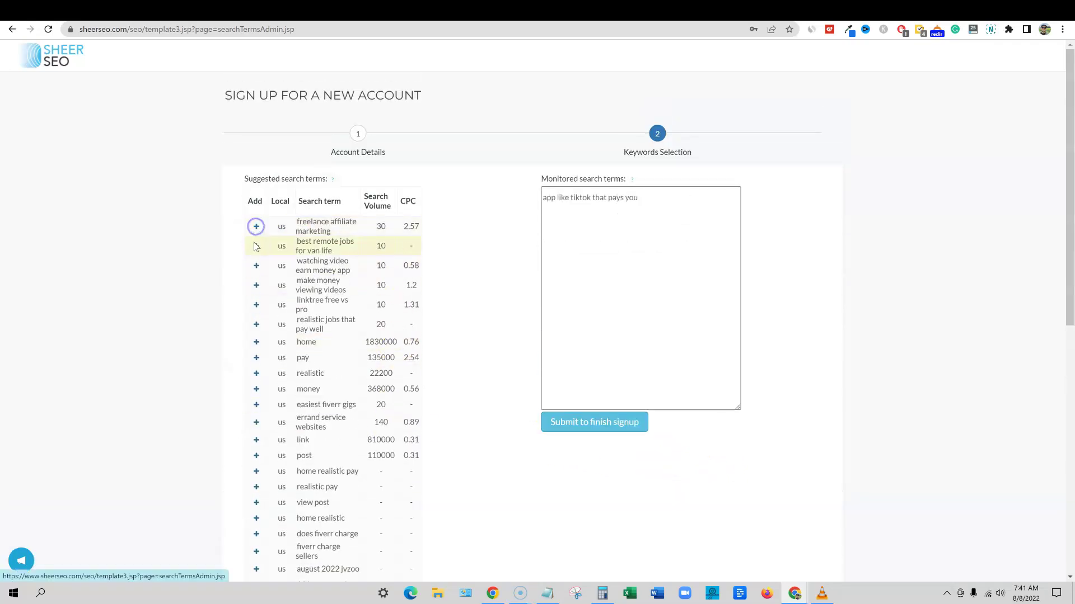
{"action": "left_click", "coordinate": [256, 228]}
{"action": "left_click", "coordinate": [257, 227]}
{"action": "left_click", "coordinate": [257, 227]}
{"action": "left_click", "coordinate": [256, 227]}
{"action": "left_click", "coordinate": [257, 227]}
{"action": "left_click", "coordinate": [256, 227]}
{"action": "left_click", "coordinate": [256, 227]}
{"action": "left_click", "coordinate": [256, 227]}
{"action": "left_click", "coordinate": [257, 227]}
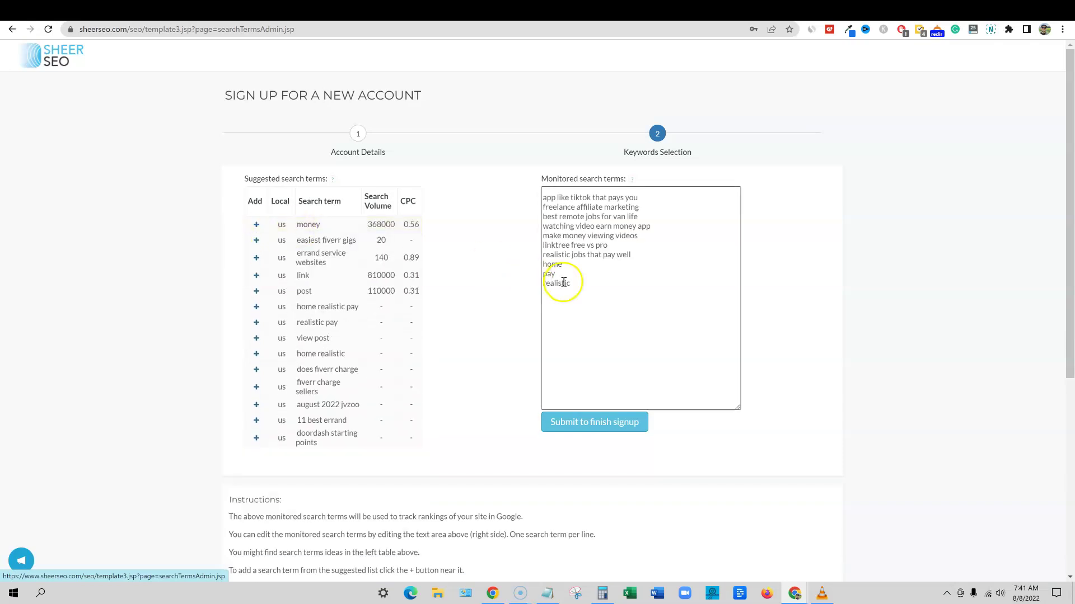
Replace the monitored terms home, pay and realistic with "errand service websites", "doordash starting points" and "fiverr charge sellers", leaving no blank line
{"action": "left_click_drag", "start_coordinate": [570, 283], "coordinate": [542, 272]}
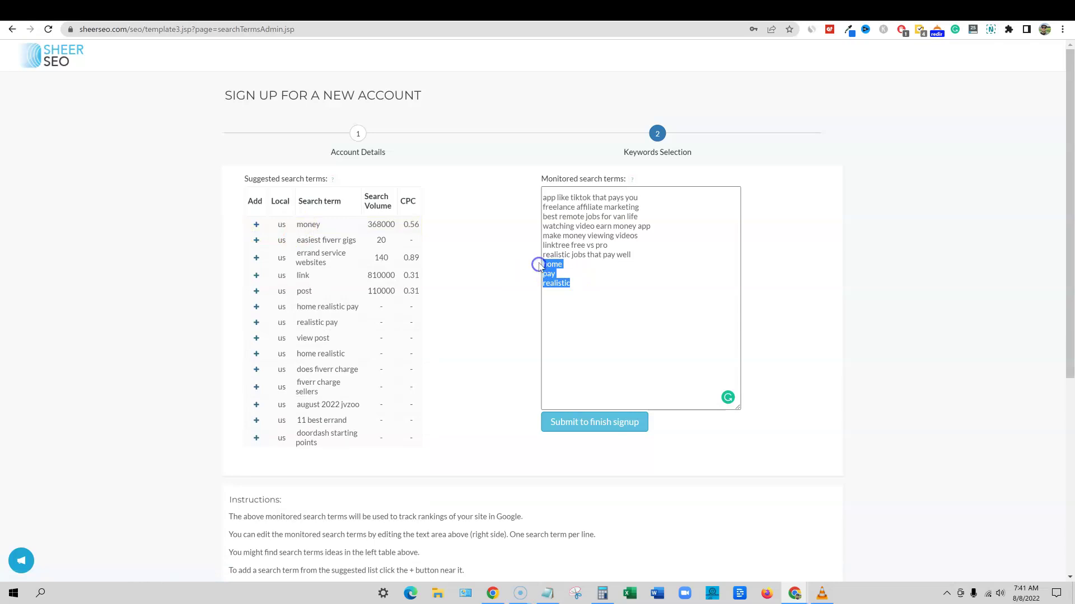
{"action": "key", "text": "BackSpace"}
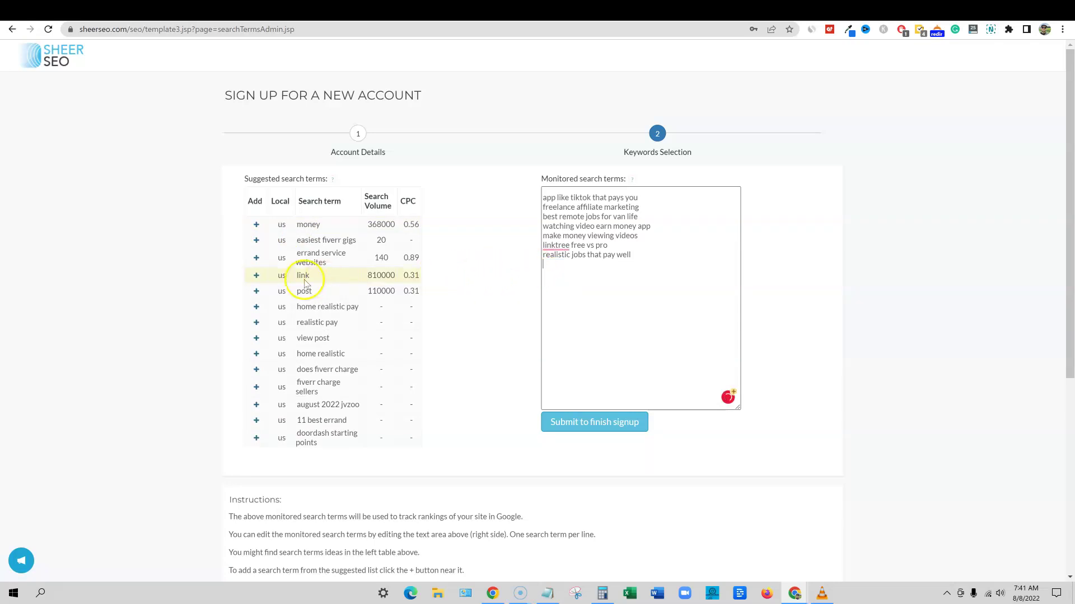
{"action": "left_click", "coordinate": [257, 257]}
{"action": "left_click", "coordinate": [257, 418]}
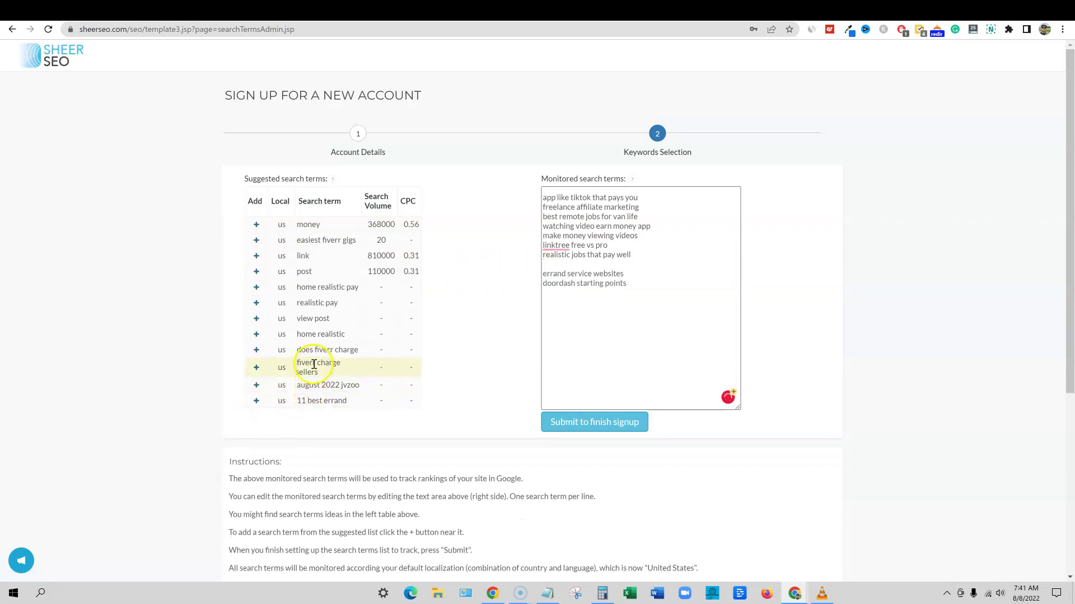
{"action": "left_click", "coordinate": [256, 367]}
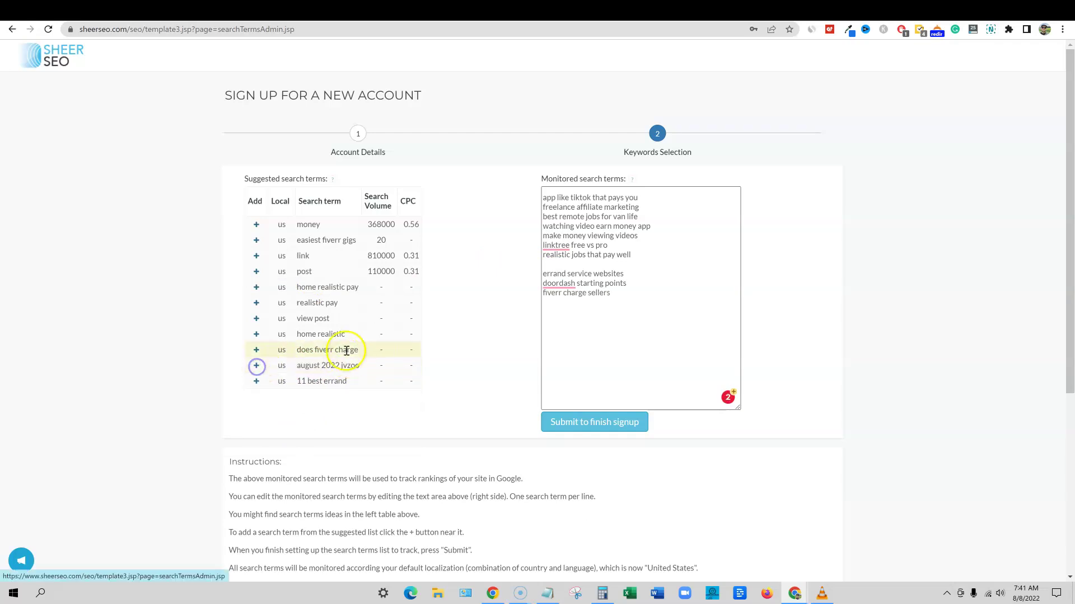
{"action": "left_click", "coordinate": [611, 263]}
{"action": "key", "text": "BackSpace"}
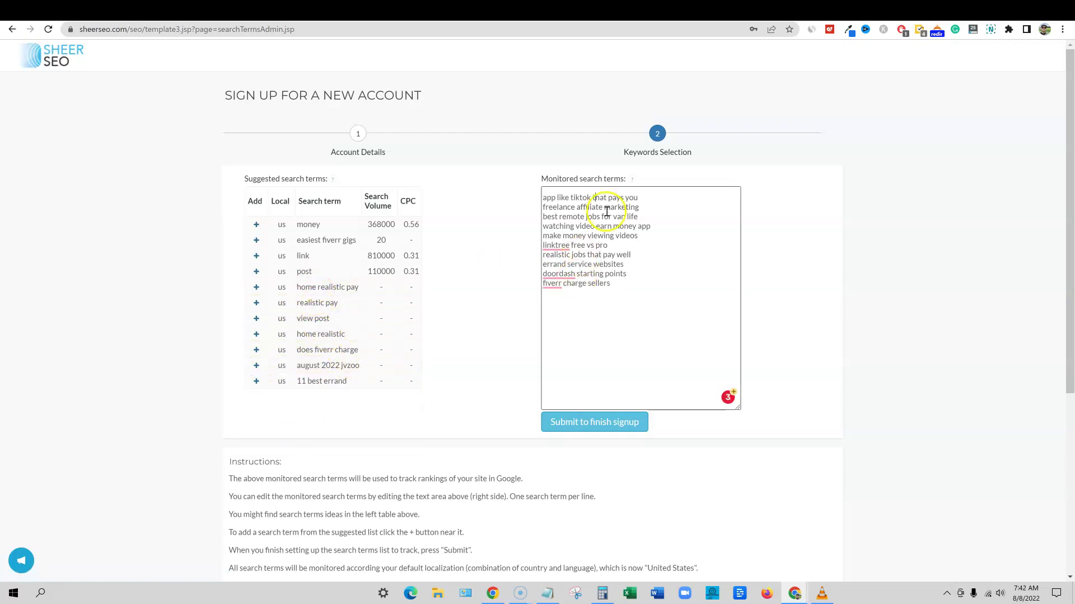
Add "Can You Make Money Making Bath Bombs" as the last monitored search term and submit the list to finish the signup
{"action": "left_click_drag", "start_coordinate": [616, 289], "coordinate": [530, 199]}
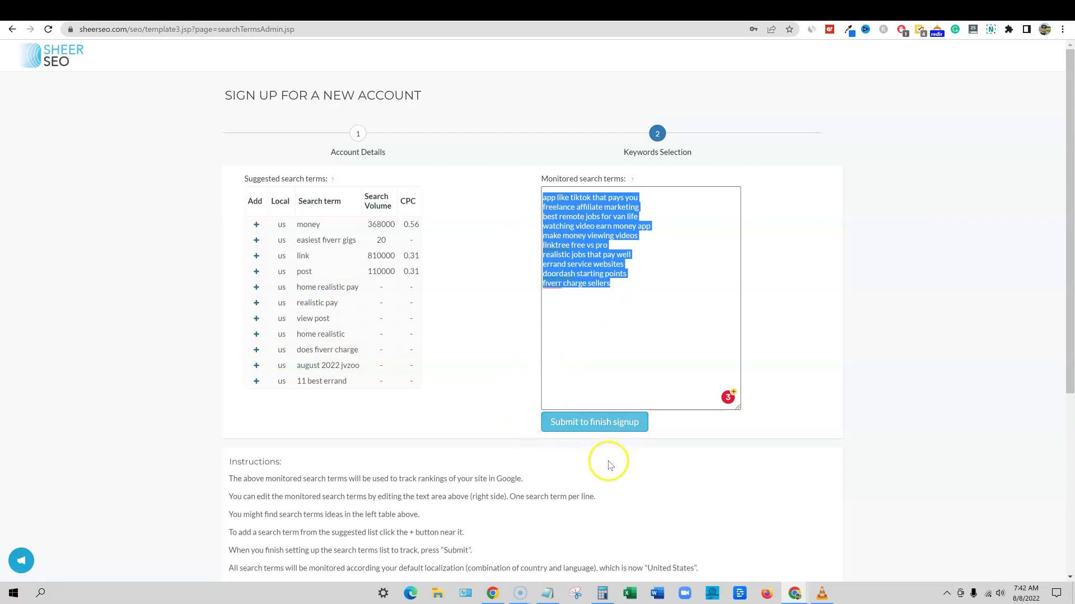
{"action": "left_click", "coordinate": [616, 284]}
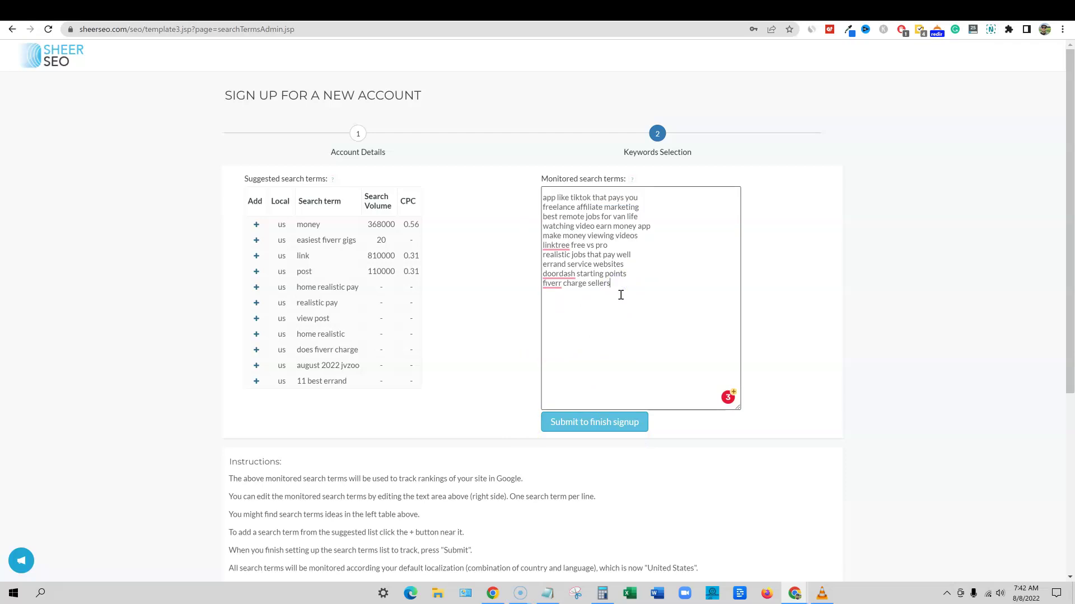
{"action": "key", "text": "Return"}
{"action": "type", "text": "Can You Make Money Making Bath Bombs"}
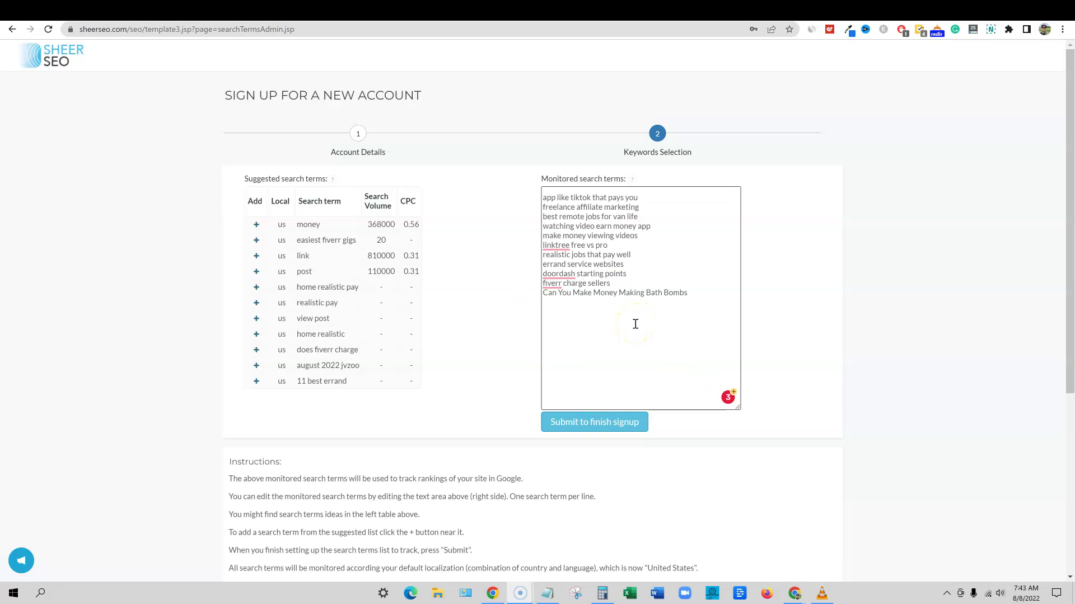
{"action": "left_click", "coordinate": [693, 292]}
{"action": "left_click_drag", "start_coordinate": [693, 293], "coordinate": [570, 294]}
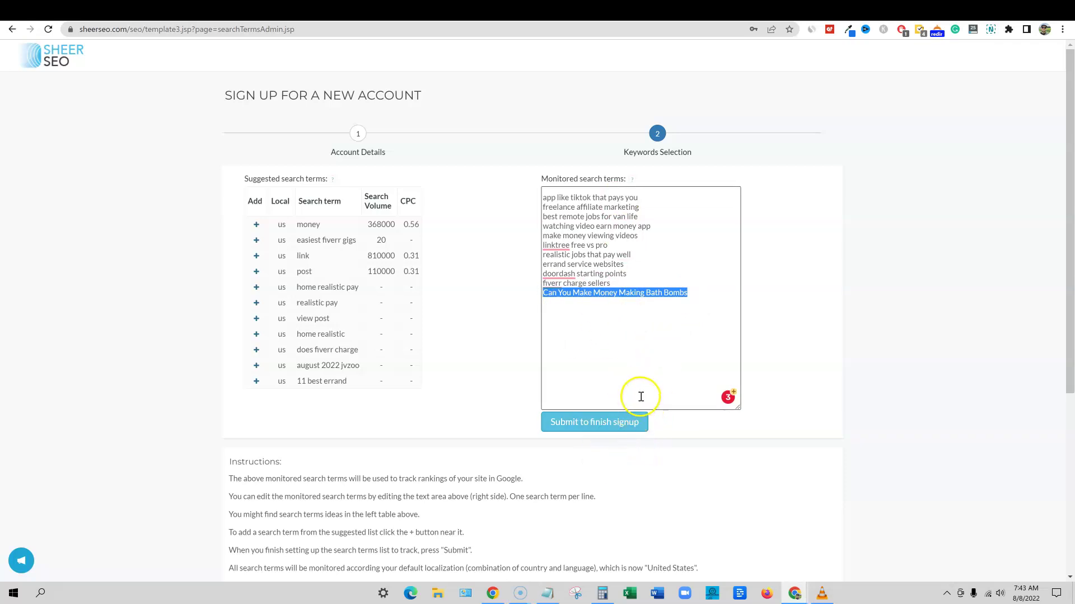
{"action": "left_click", "coordinate": [624, 422]}
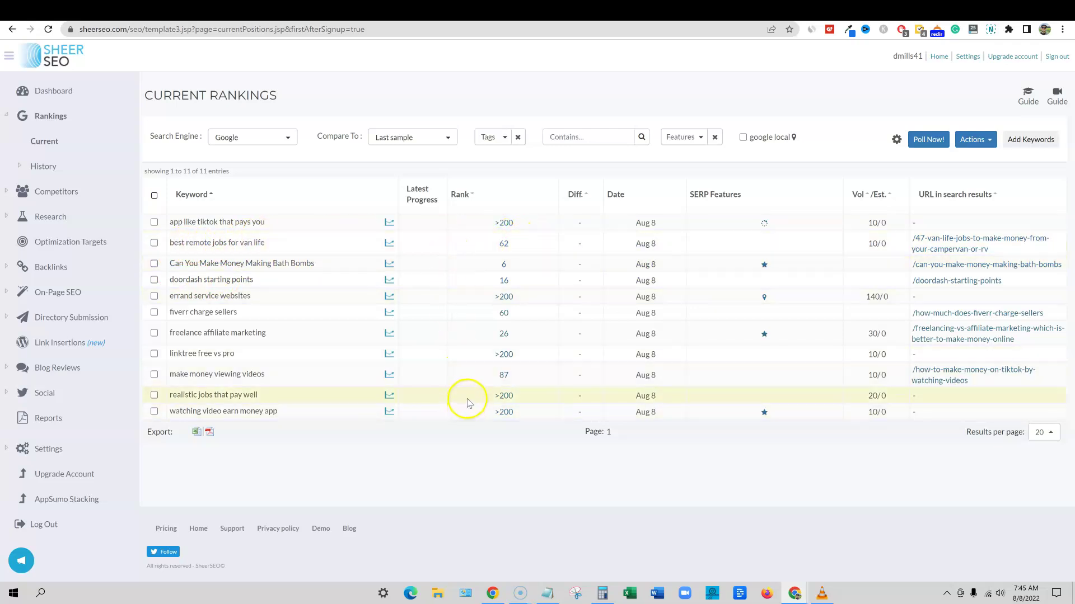
Switch to the Seodity project setup and examine its suggested keywords with their traffic and search volume
{"action": "left_click", "coordinate": [548, 15]}
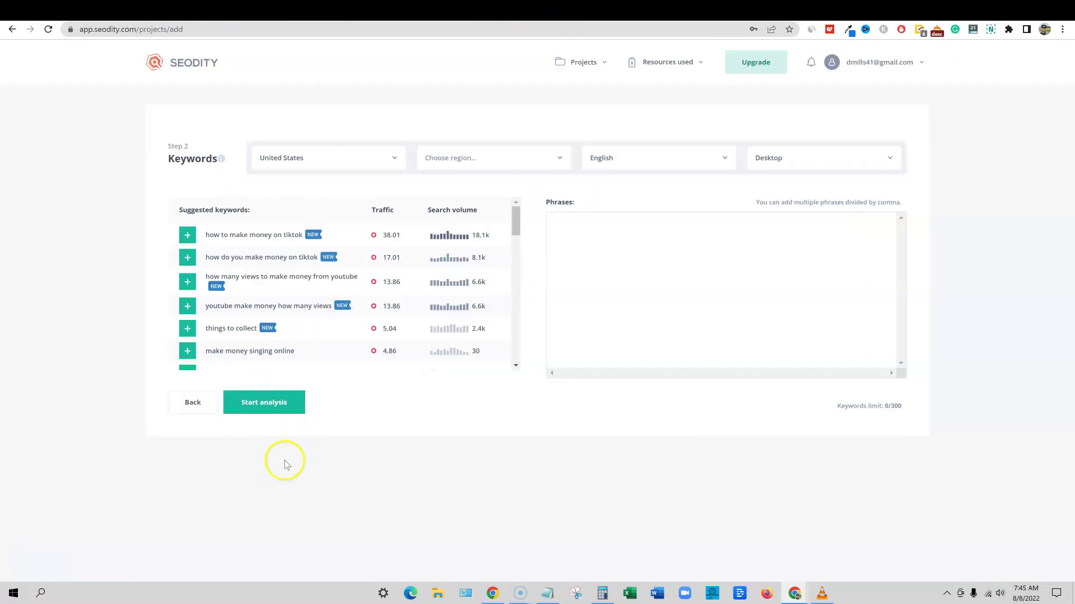
{"action": "scroll", "coordinate": [280, 220], "scroll_direction": "down", "scroll_amount": 15}
{"action": "scroll", "coordinate": [328, 347], "scroll_direction": "up", "scroll_amount": 13}
{"action": "scroll", "coordinate": [327, 347], "scroll_direction": "up", "scroll_amount": 1}
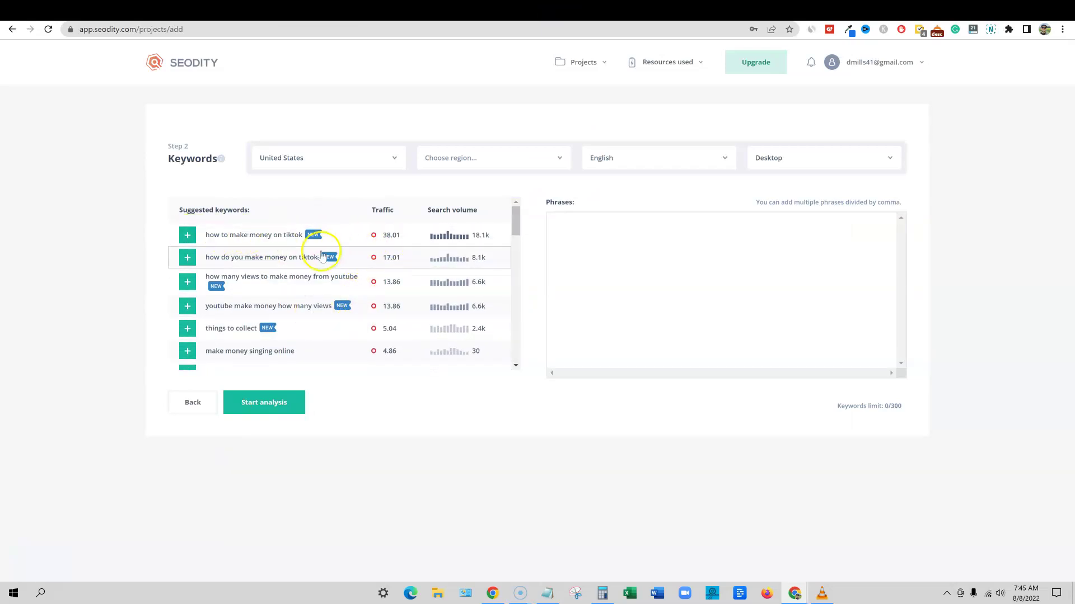
{"action": "left_click_drag", "start_coordinate": [515, 229], "coordinate": [520, 365]}
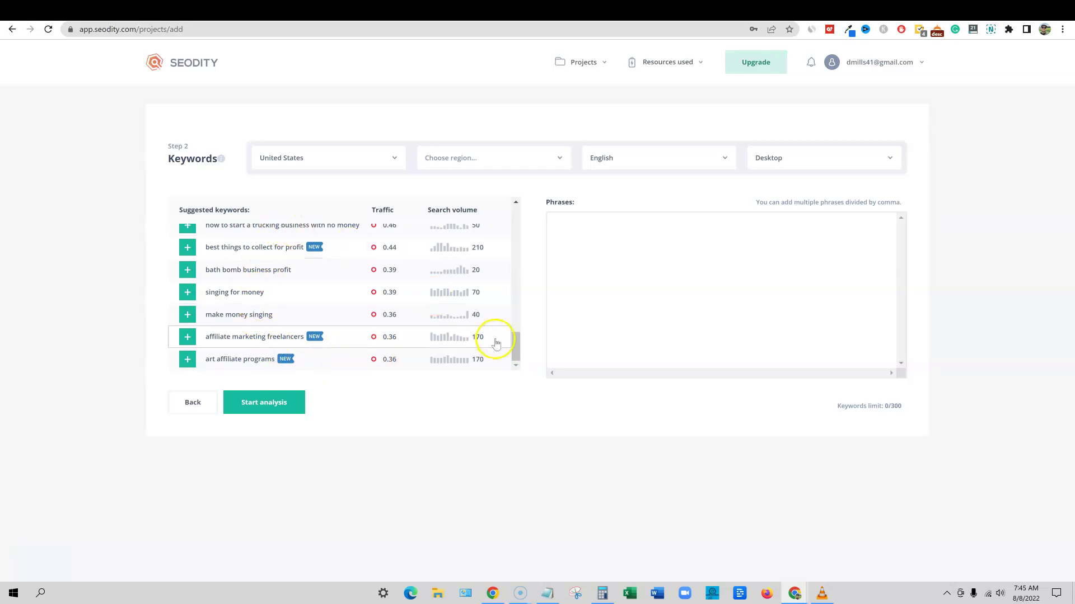
{"action": "left_click_drag", "start_coordinate": [513, 345], "coordinate": [530, 206]}
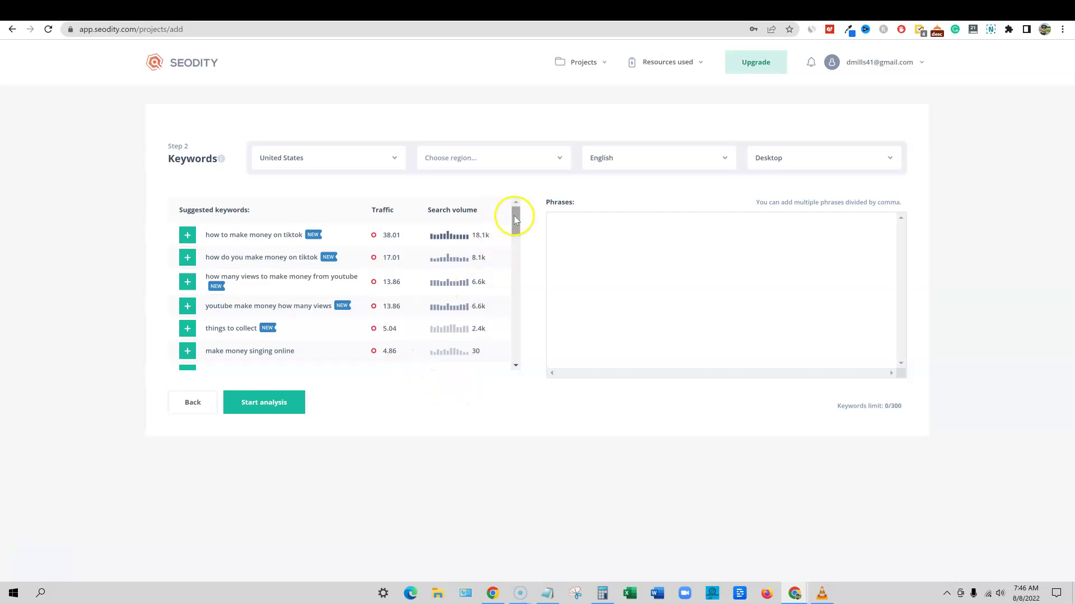
{"action": "mouse_move", "coordinate": [515, 217]}
{"action": "left_mouse_down"}
{"action": "mouse_move", "coordinate": [525, 348]}
{"action": "mouse_move", "coordinate": [506, 341]}
{"action": "mouse_move", "coordinate": [510, 209]}
{"action": "left_mouse_up"}
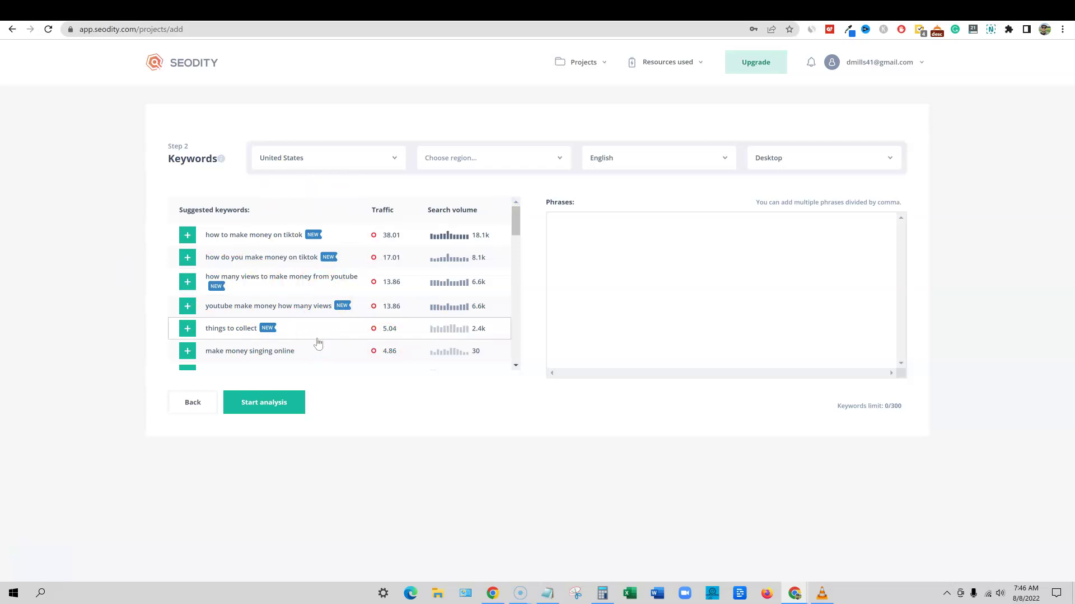
Try to paste the copied list of tracked keywords into the Seodity project's Phrases field
{"action": "left_click", "coordinate": [586, 238]}
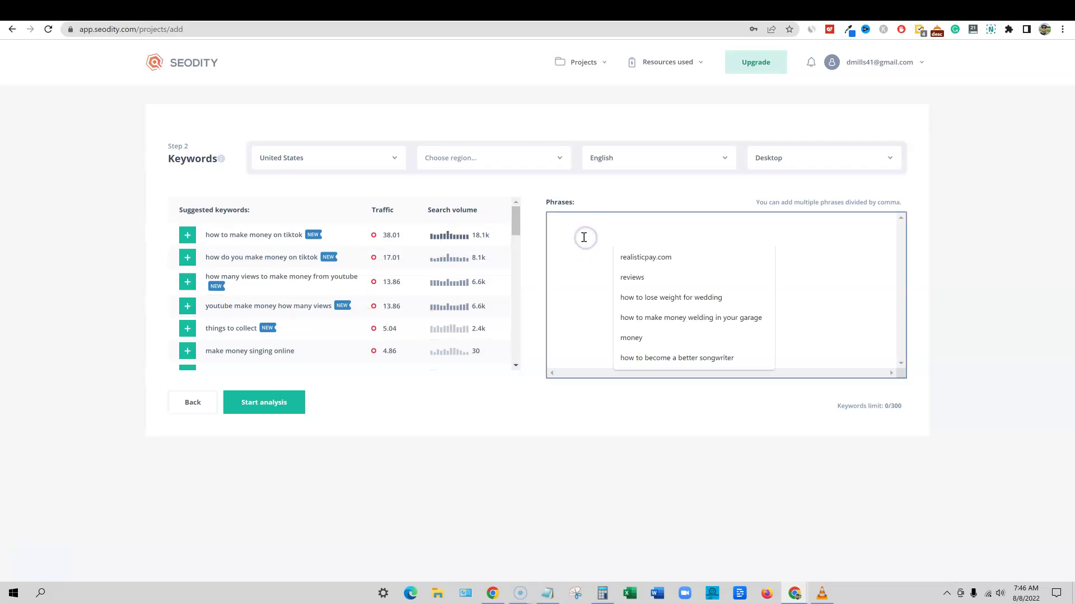
{"action": "key", "text": "ctrl+v"}
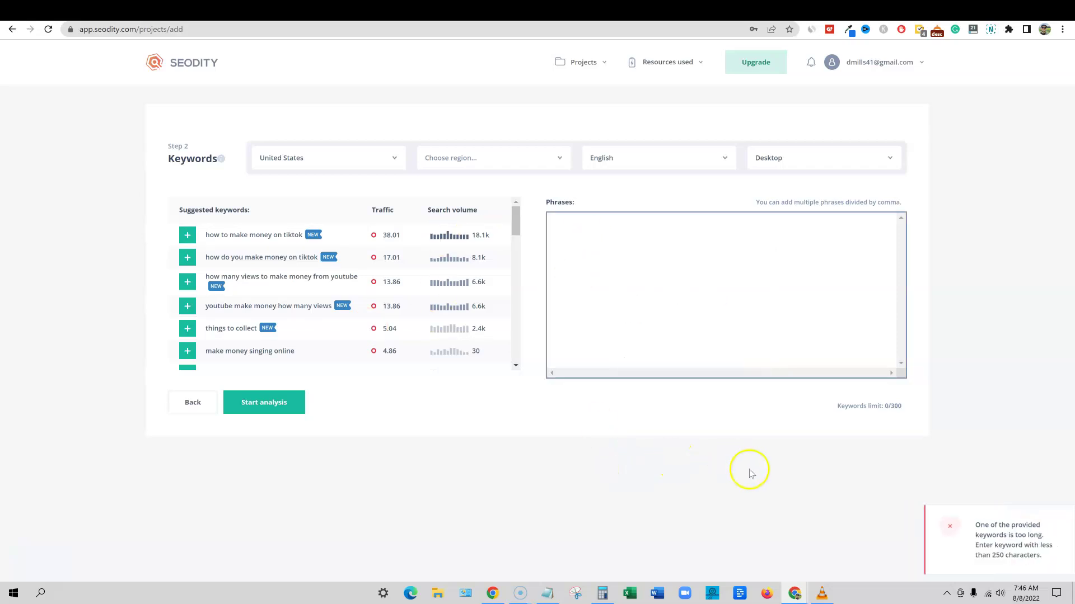
{"action": "key", "text": "alt+Tab"}
{"action": "scroll", "coordinate": [473, 490], "scroll_direction": "down", "scroll_amount": 4}
{"action": "left_click_drag", "start_coordinate": [626, 526], "coordinate": [247, 297]}
{"action": "left_click", "coordinate": [607, 254]}
{"action": "left_click", "coordinate": [579, 231]}
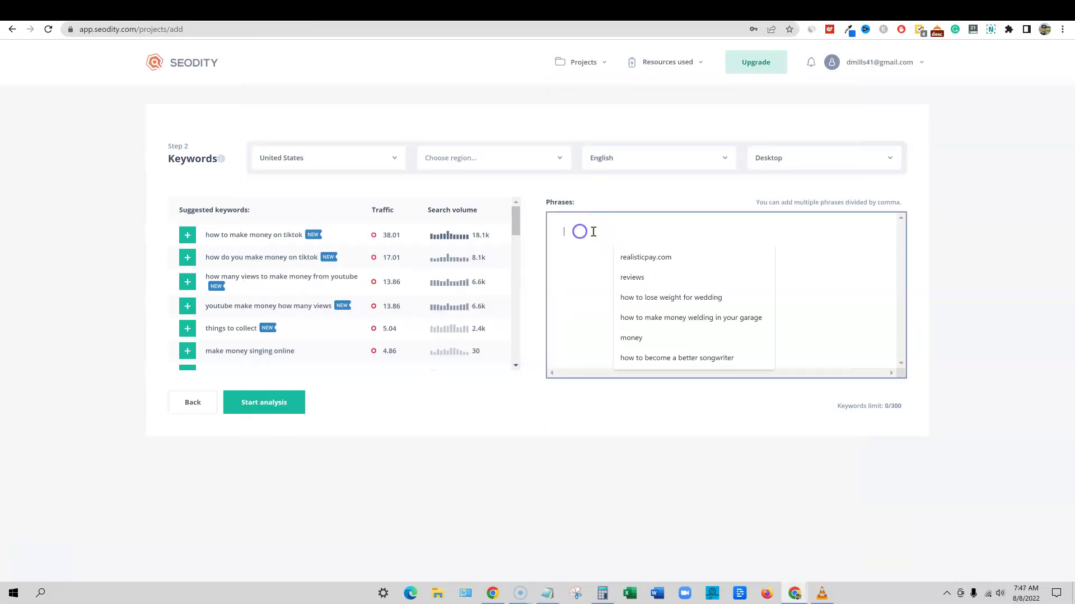
{"action": "left_click", "coordinate": [564, 233]}
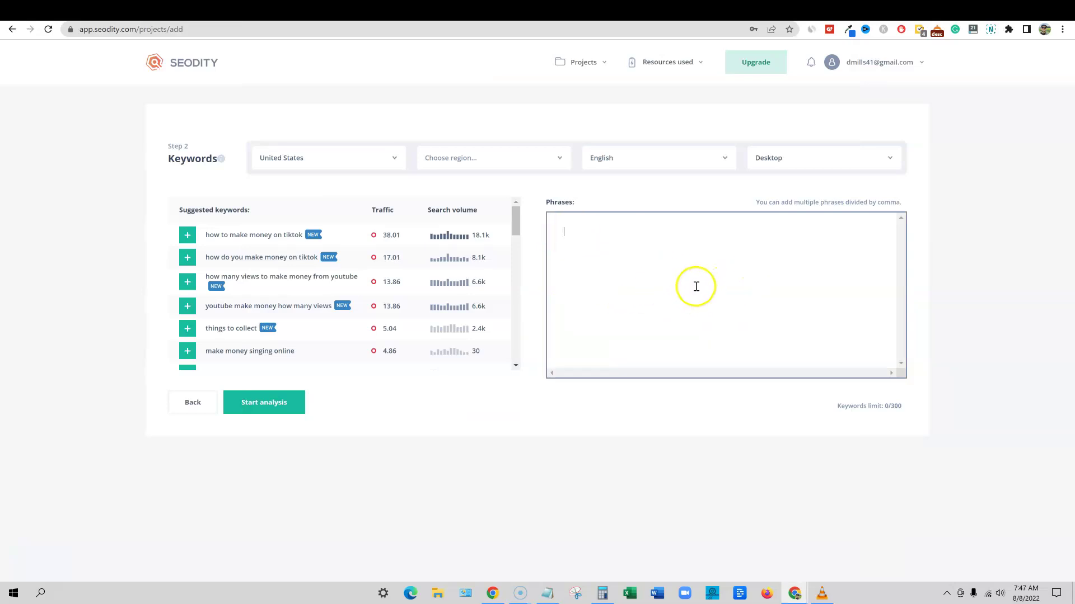
{"action": "left_click", "coordinate": [956, 214]}
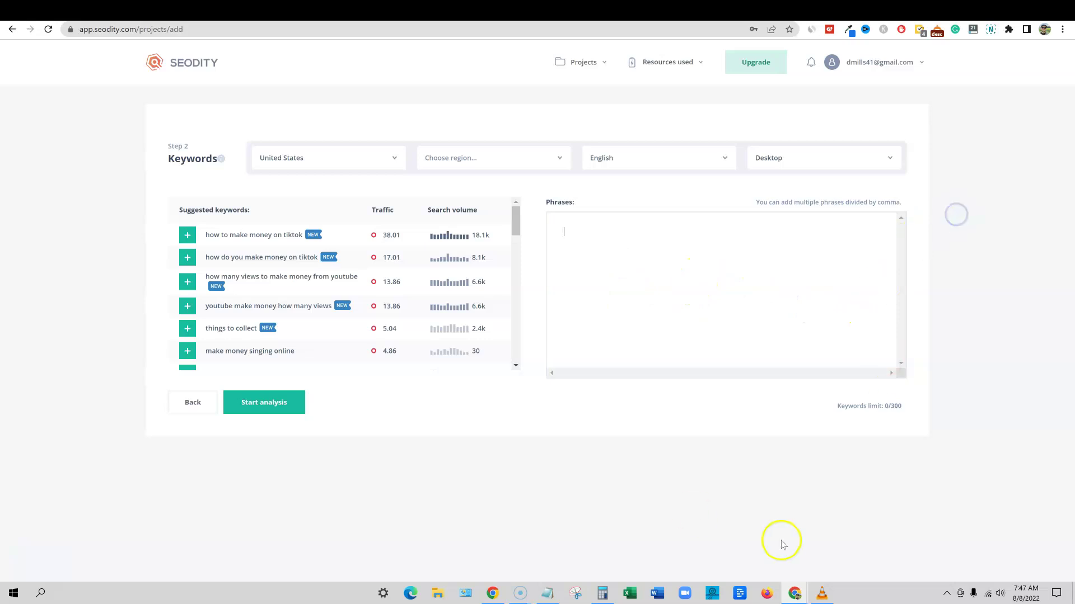
Copy the keyword list from the Notepad notes again and try to paste it into the project's phrases
{"action": "left_click", "coordinate": [547, 594]}
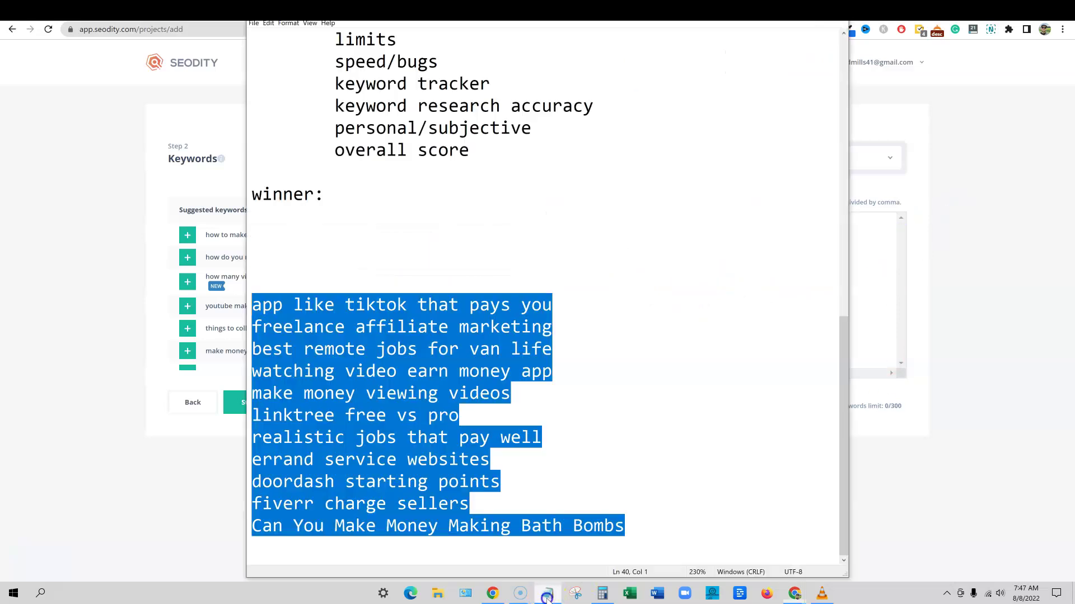
{"action": "right_click", "coordinate": [424, 461]}
{"action": "left_click", "coordinate": [446, 353]}
{"action": "left_click", "coordinate": [866, 286]}
{"action": "right_click", "coordinate": [571, 230]}
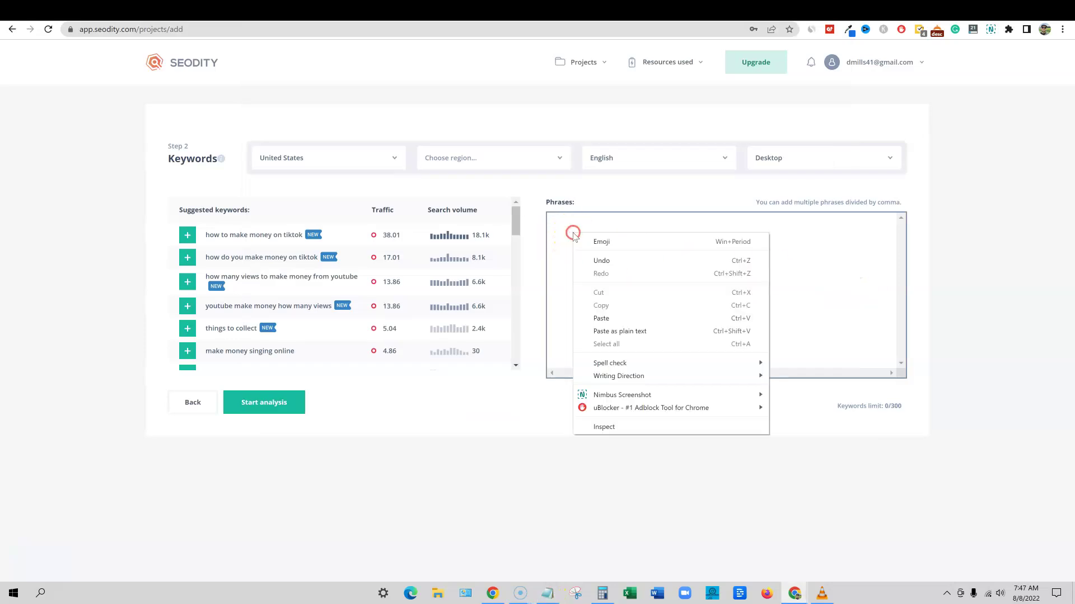
{"action": "left_click", "coordinate": [605, 319]}
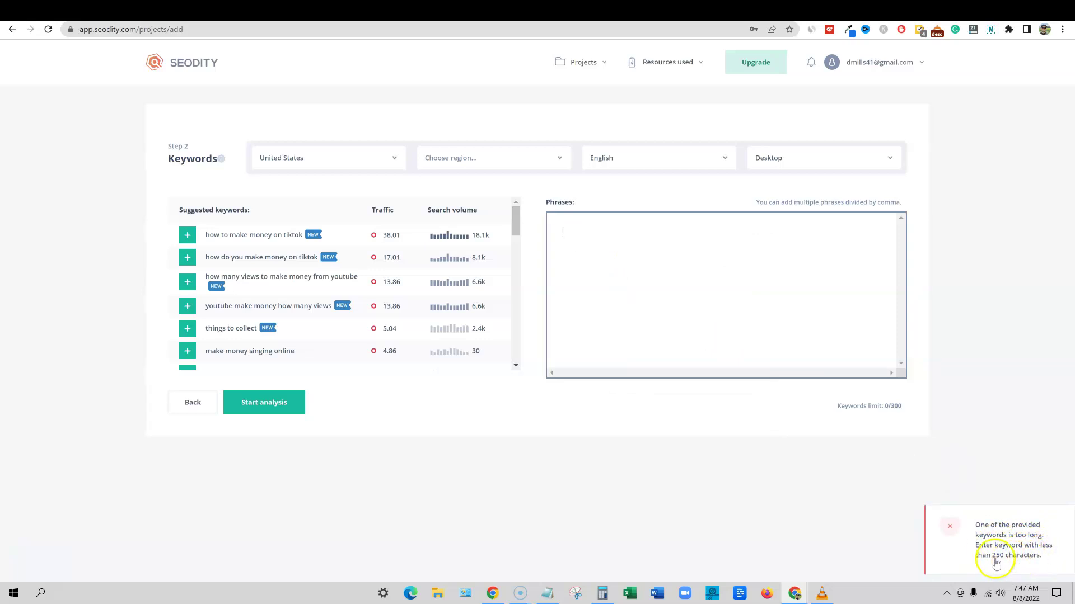
{"action": "left_click", "coordinate": [601, 424]}
{"action": "left_click", "coordinate": [751, 305]}
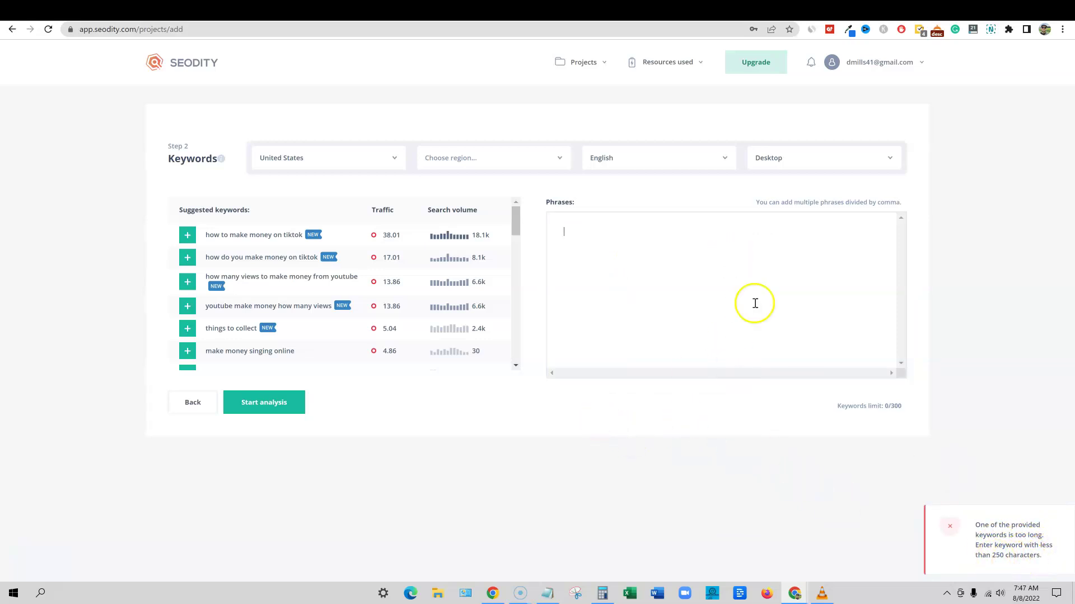
Test the Phrases field with a long nonsense phrase beginning "shouldkjksdj" and clear it
{"action": "type", "text": "shouldkjksdj"}
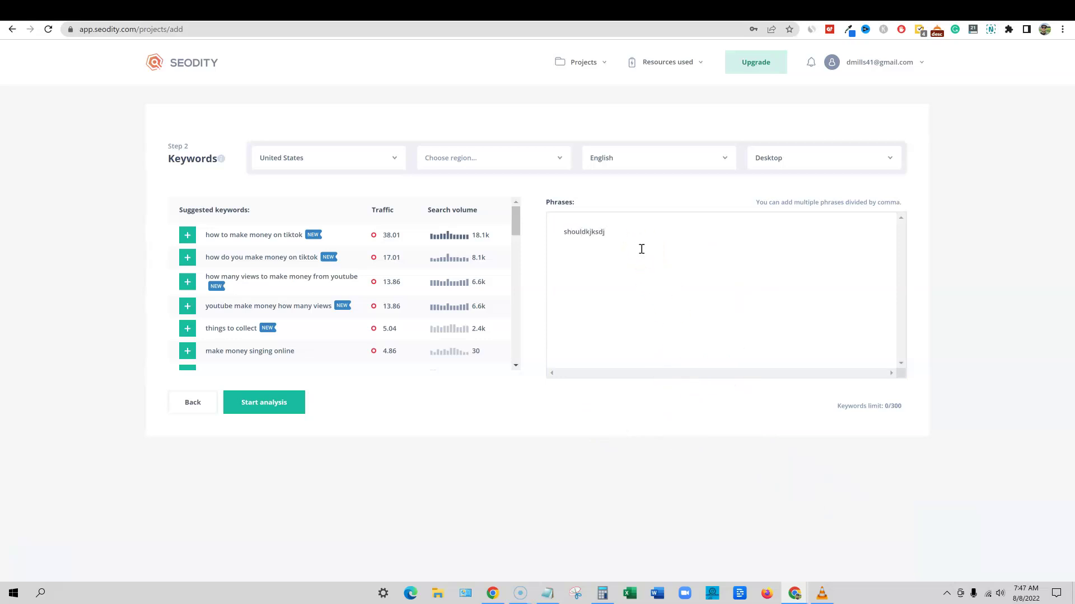
{"action": "type", "text": "ddddddddddddddddddddddddddddddddddddddddddddddddddddd"}
{"action": "left_click_drag", "start_coordinate": [642, 249], "coordinate": [522, 246]}
{"action": "key", "text": "BackSpace"}
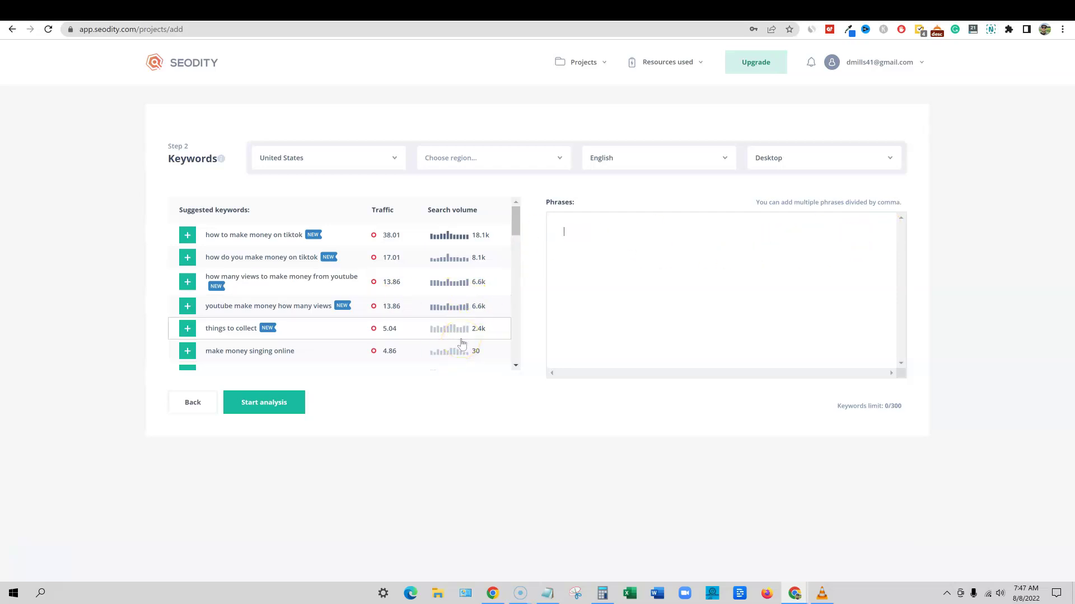
Add eleven suggested keywords, including "how to make money on tiktok" and "things to collect", to the project and start the analysis
{"action": "left_click", "coordinate": [432, 373]}
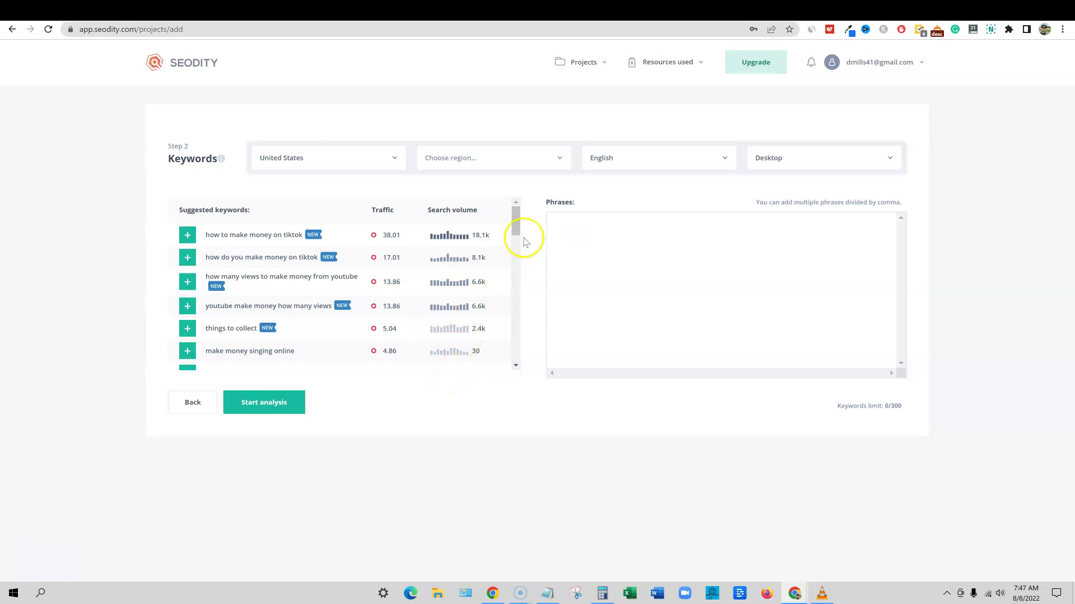
{"action": "mouse_move", "coordinate": [511, 220]}
{"action": "left_mouse_down"}
{"action": "mouse_move", "coordinate": [512, 258]}
{"action": "mouse_move", "coordinate": [509, 202]}
{"action": "left_mouse_up"}
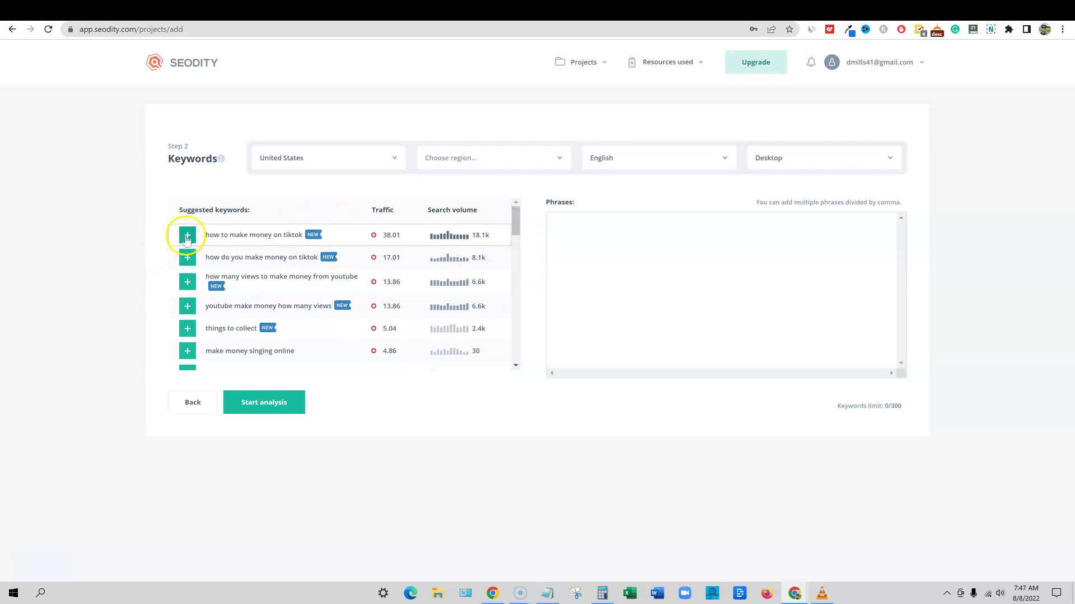
{"action": "left_click", "coordinate": [187, 236]}
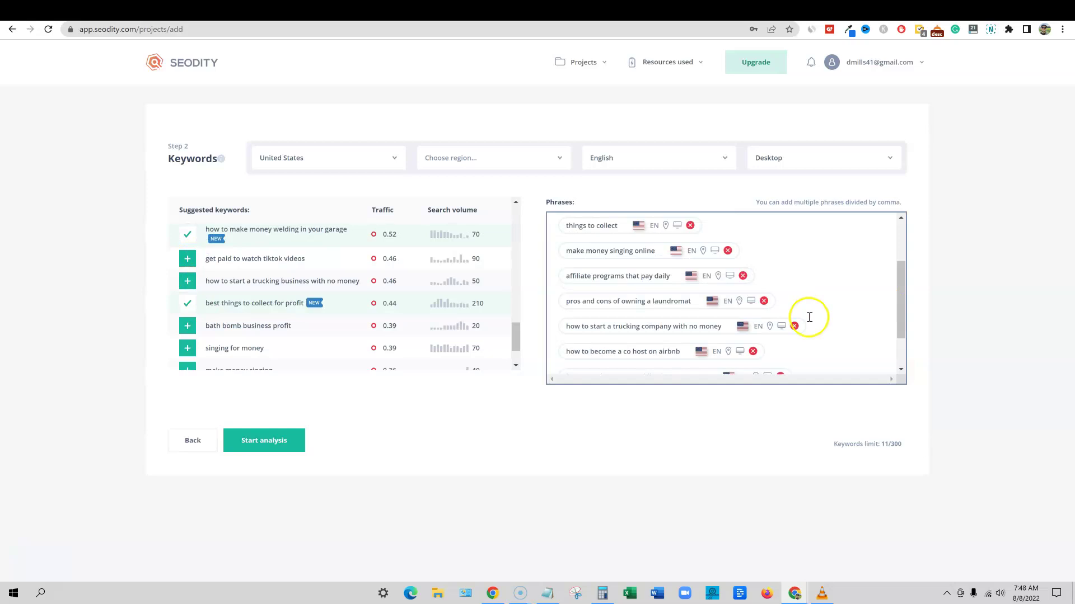
{"action": "scroll", "coordinate": [809, 317], "scroll_direction": "up", "scroll_amount": 2}
{"action": "scroll", "coordinate": [809, 318], "scroll_direction": "down", "scroll_amount": 4}
{"action": "left_click", "coordinate": [304, 442]}
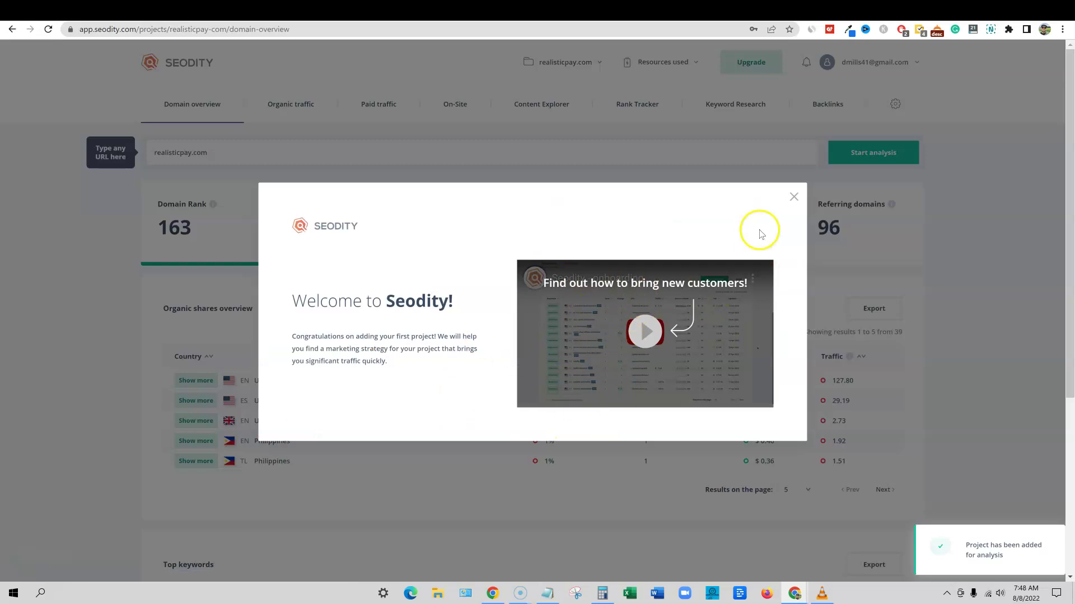
Dismiss the welcome message and look over the organic shares and top keywords tables by country for realisticpay.com
{"action": "left_click", "coordinate": [794, 197]}
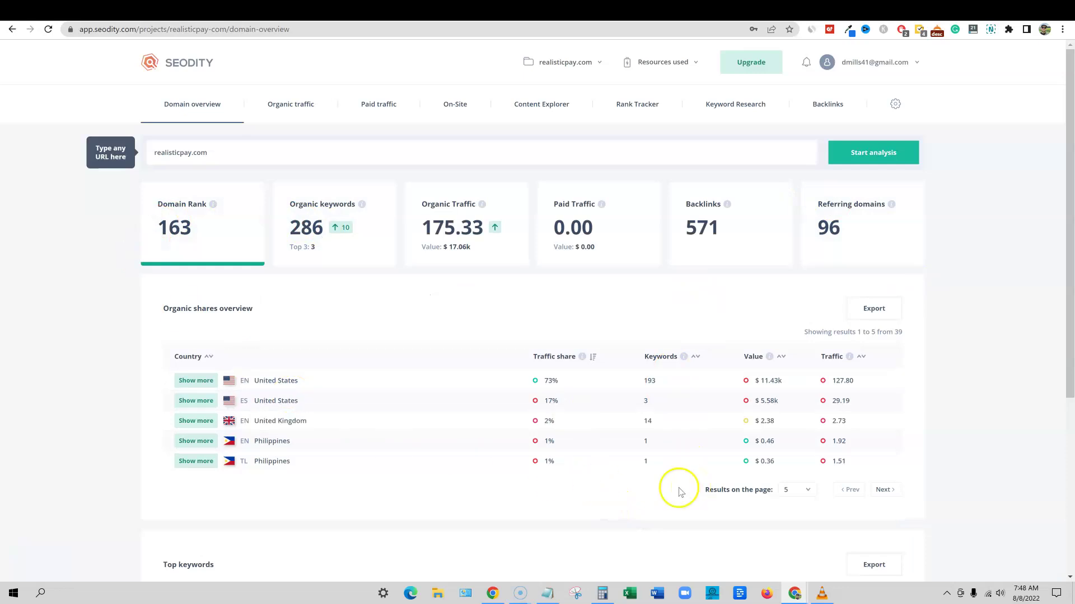
{"action": "scroll", "coordinate": [680, 493], "scroll_direction": "down", "scroll_amount": 4}
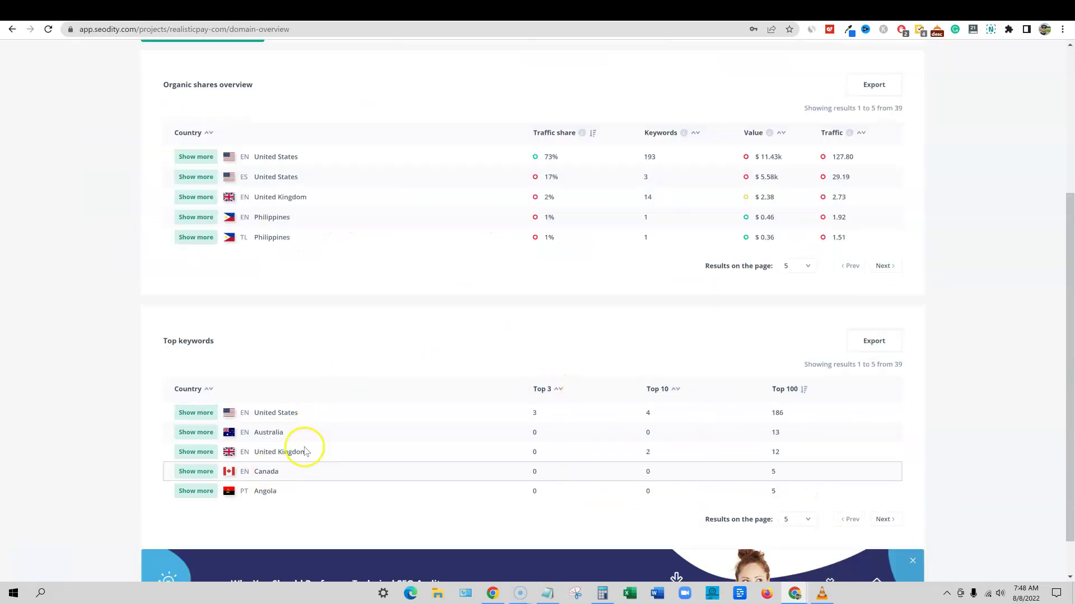
{"action": "scroll", "coordinate": [674, 442], "scroll_direction": "up", "scroll_amount": 4}
{"action": "scroll", "coordinate": [678, 446], "scroll_direction": "down", "scroll_amount": 4}
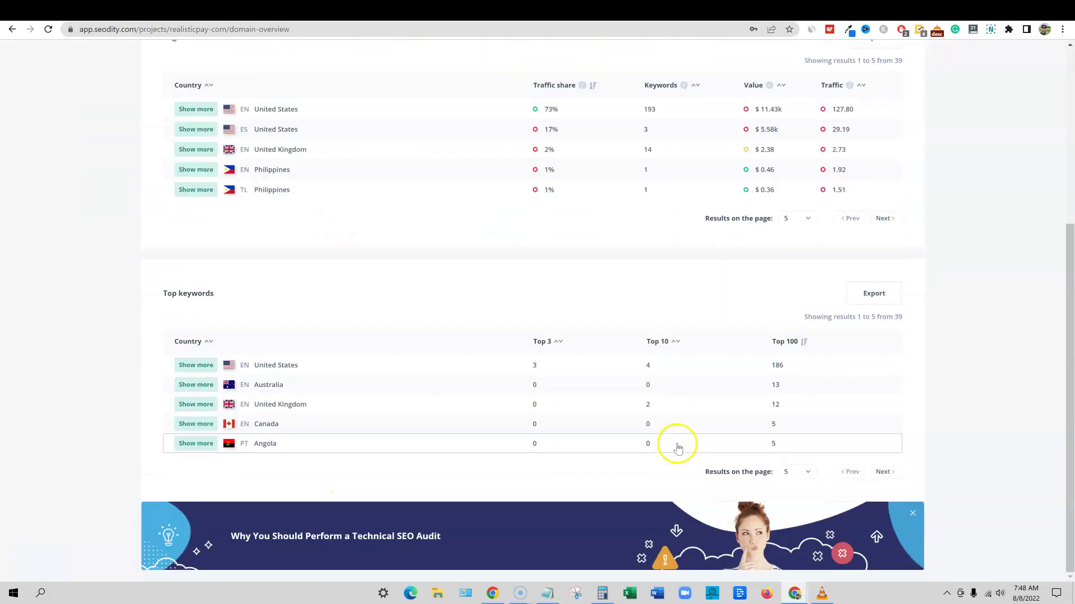
{"action": "scroll", "coordinate": [677, 447], "scroll_direction": "up", "scroll_amount": 2}
{"action": "scroll", "coordinate": [678, 446], "scroll_direction": "up", "scroll_amount": 3}
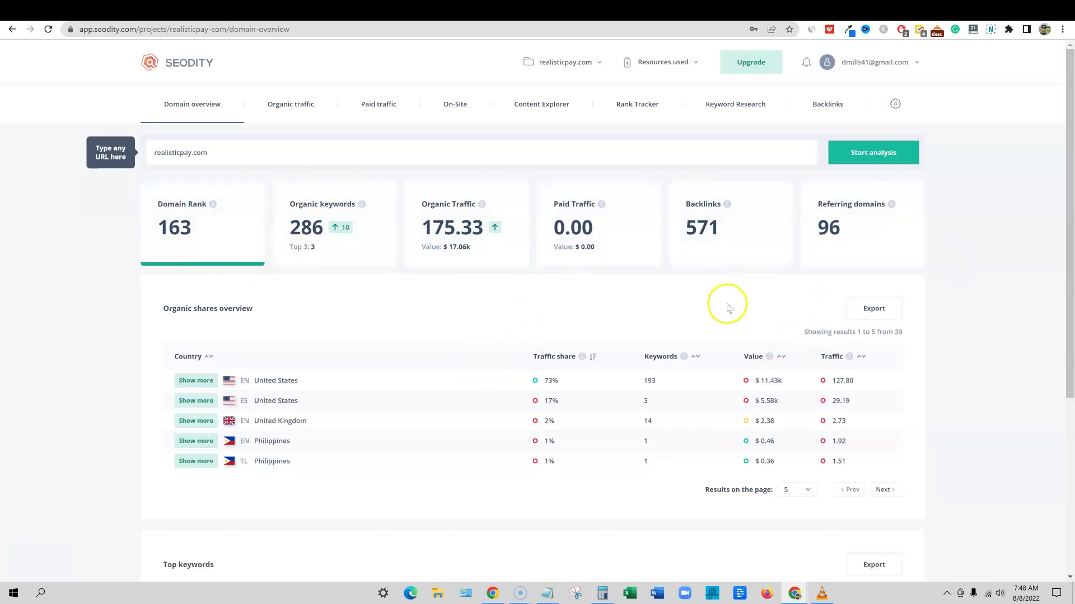
Refresh the Rank Tracker analysis and check the website analysis item in the Notepad comparison notes
{"action": "left_click", "coordinate": [638, 105]}
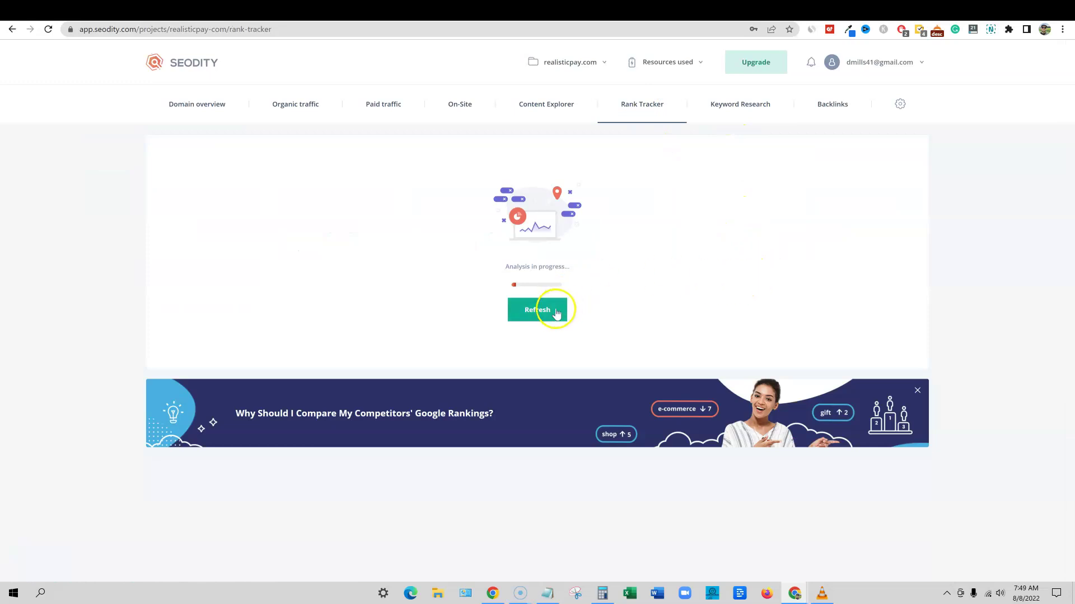
{"action": "left_click", "coordinate": [545, 311]}
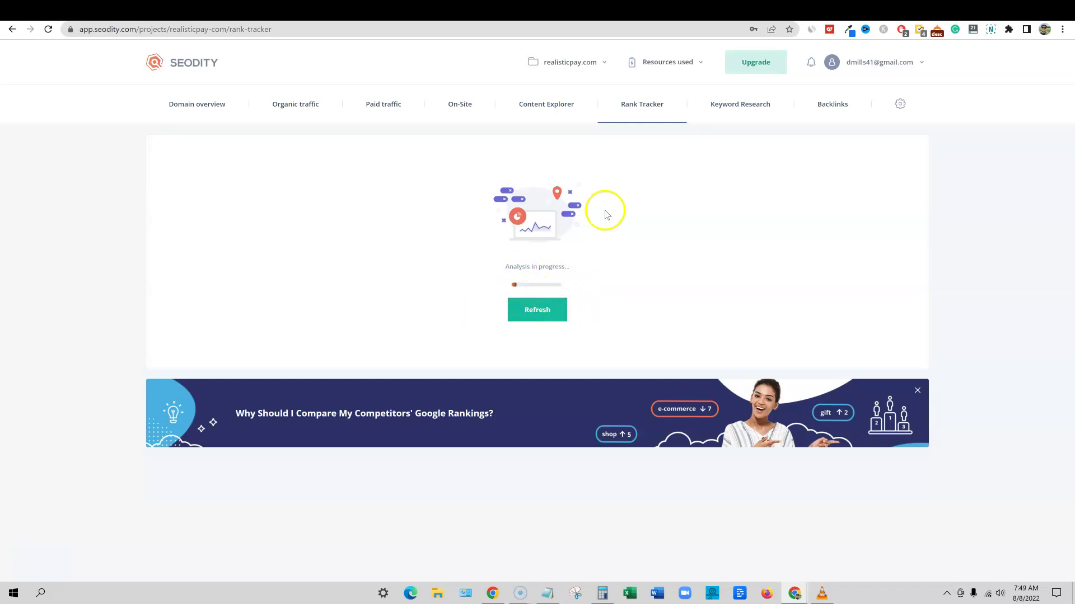
{"action": "left_click", "coordinate": [547, 593]}
{"action": "scroll", "coordinate": [464, 284], "scroll_direction": "up", "scroll_amount": 4}
{"action": "scroll", "coordinate": [464, 284], "scroll_direction": "up", "scroll_amount": 5}
{"action": "left_click_drag", "start_coordinate": [374, 45], "coordinate": [737, 51]}
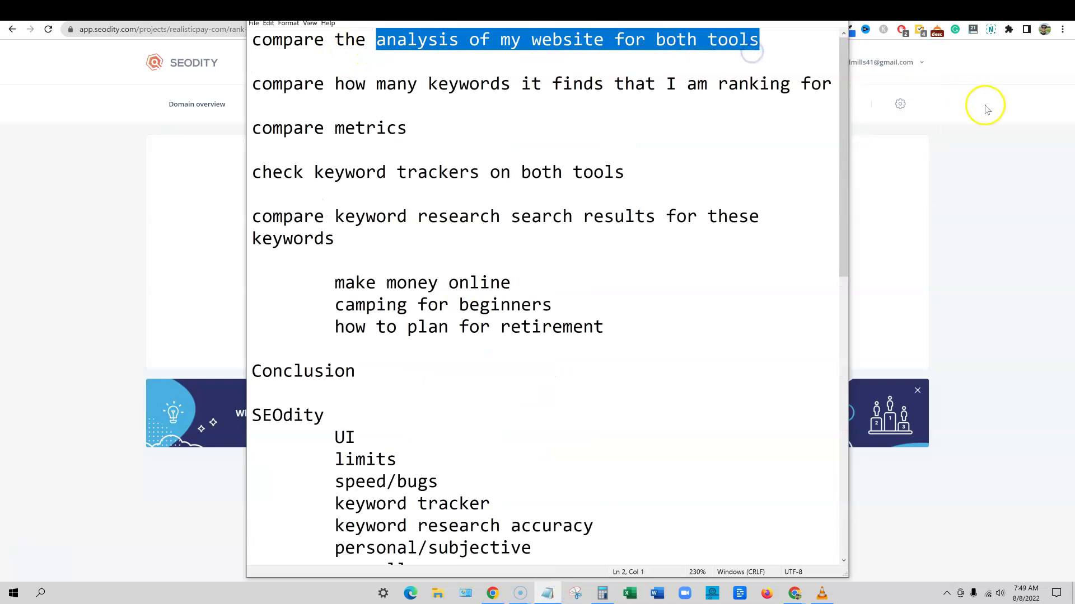
{"action": "left_click", "coordinate": [968, 107]}
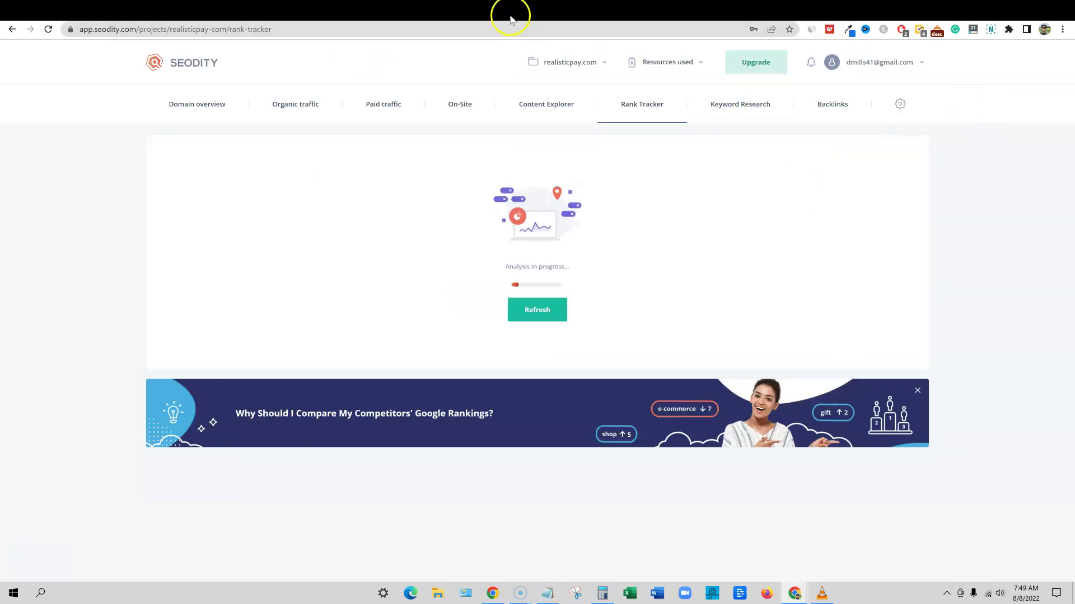
Return to the domain overview and examine its Domain Rank, organic keyword metrics and country tables
{"action": "left_click", "coordinate": [195, 106]}
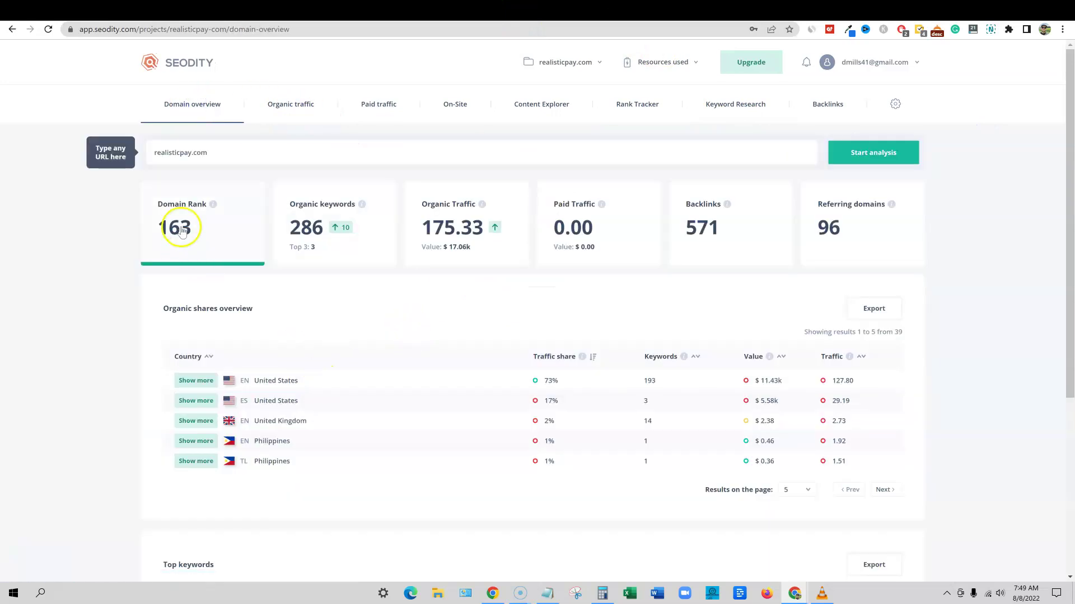
{"action": "mouse_move", "coordinate": [213, 205]}
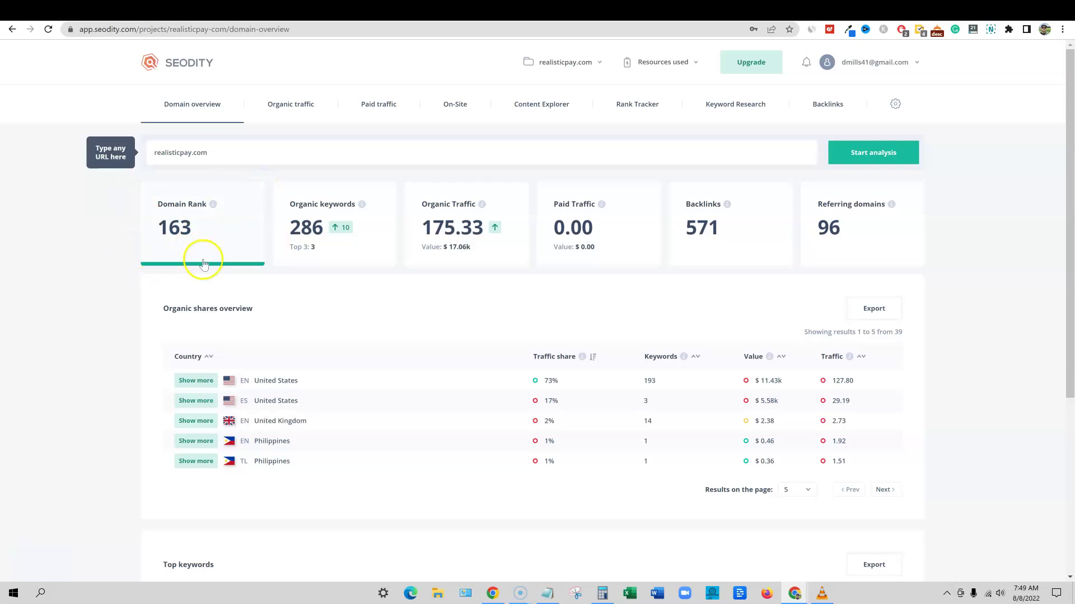
{"action": "left_click", "coordinate": [360, 259]}
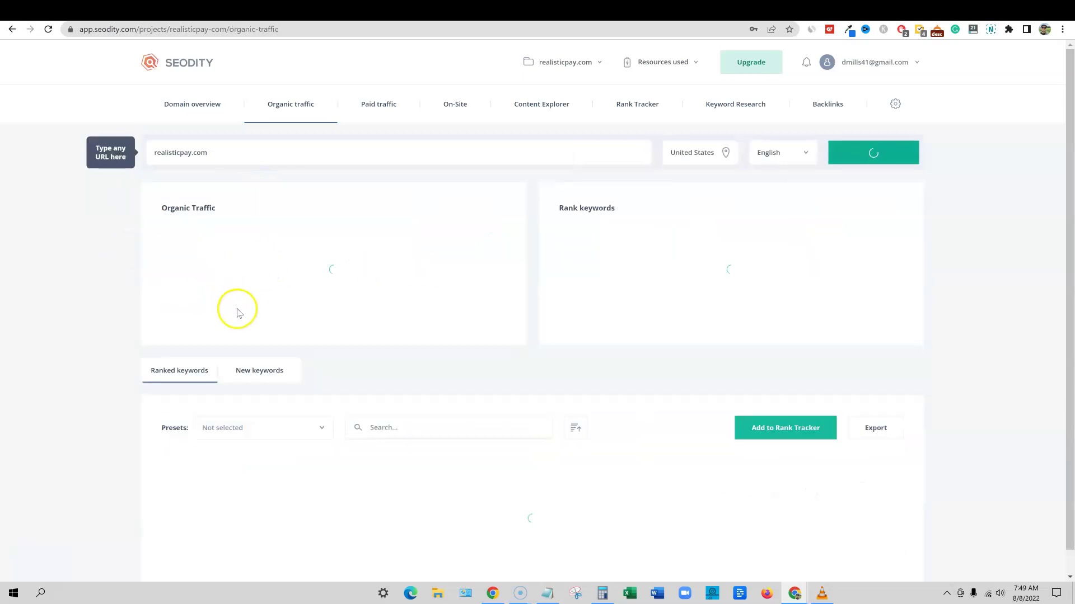
{"action": "left_click", "coordinate": [12, 29]}
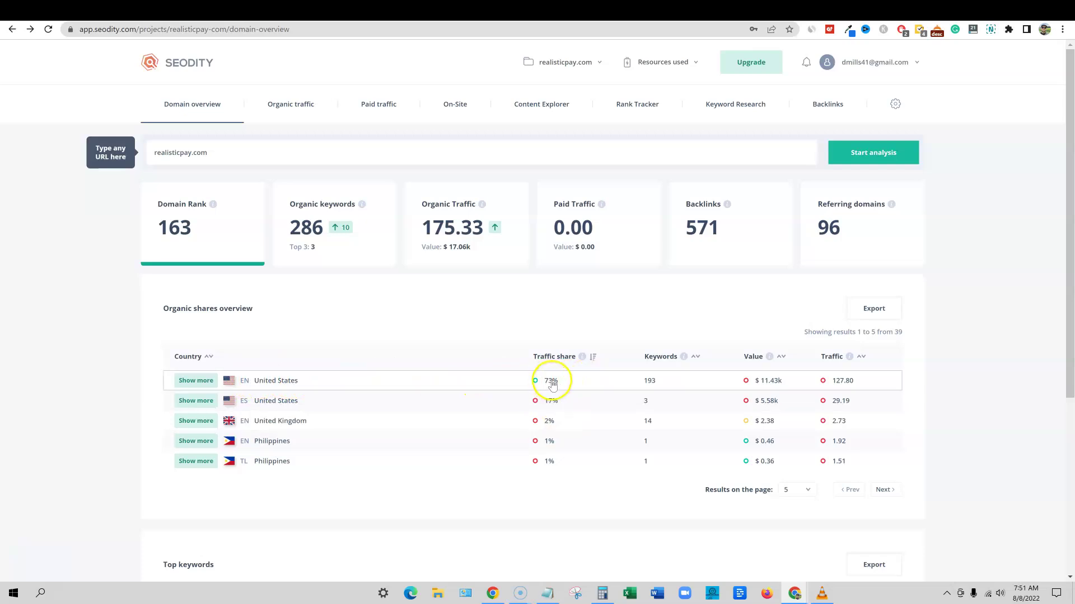
{"action": "scroll", "coordinate": [552, 386], "scroll_direction": "down", "scroll_amount": 5}
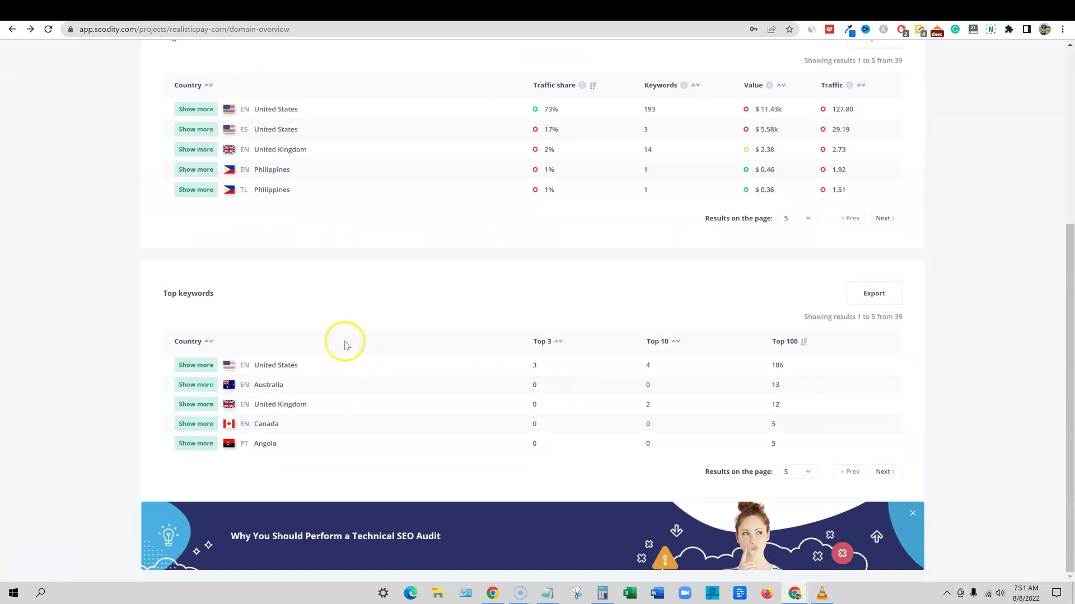
{"action": "scroll", "coordinate": [342, 424], "scroll_direction": "up", "scroll_amount": 5}
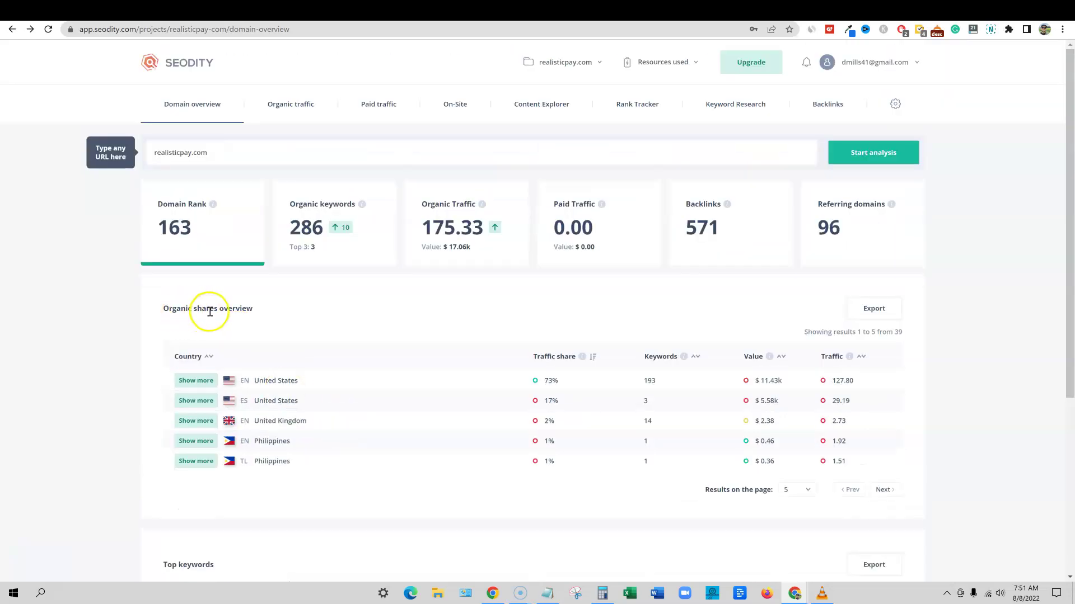
{"action": "scroll", "coordinate": [485, 391], "scroll_direction": "down", "scroll_amount": 5}
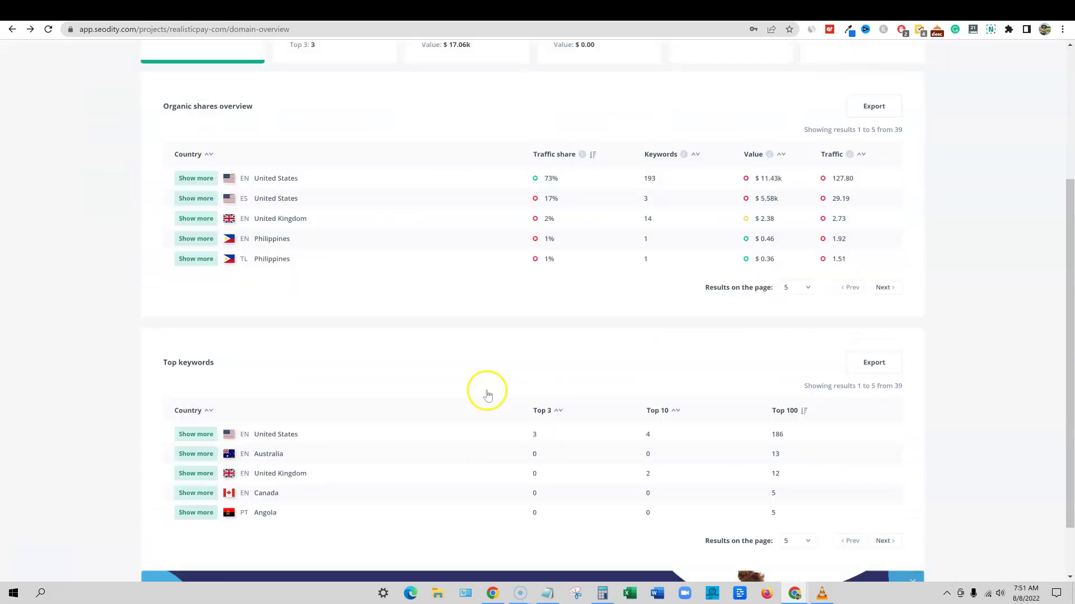
{"action": "scroll", "coordinate": [630, 352], "scroll_direction": "up", "scroll_amount": 4}
Review the keyword breakdown for the English United States row in the organic shares overview, and close it
{"action": "left_click", "coordinate": [650, 336]}
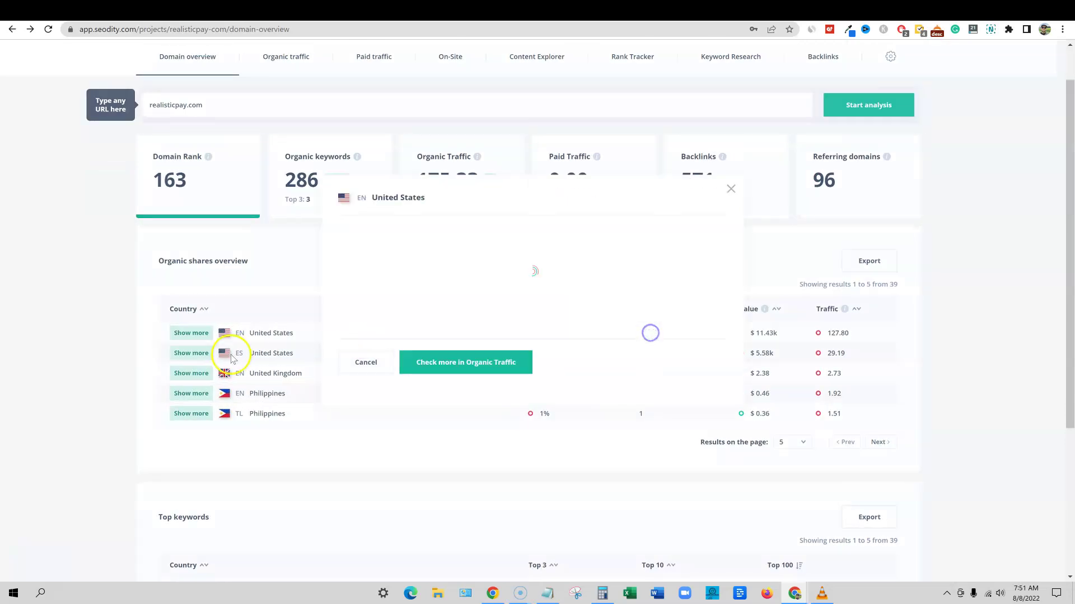
{"action": "scroll", "coordinate": [609, 347], "scroll_direction": "down", "scroll_amount": 3}
{"action": "scroll", "coordinate": [599, 351], "scroll_direction": "up", "scroll_amount": 4}
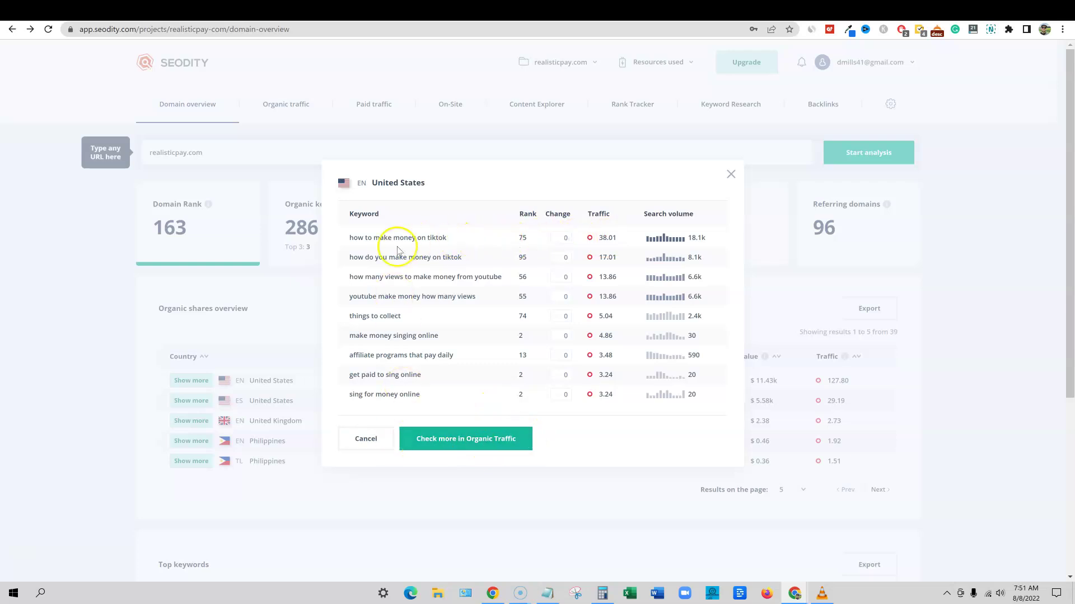
{"action": "scroll", "coordinate": [557, 302], "scroll_direction": "down", "scroll_amount": 4}
{"action": "scroll", "coordinate": [583, 285], "scroll_direction": "up", "scroll_amount": 4}
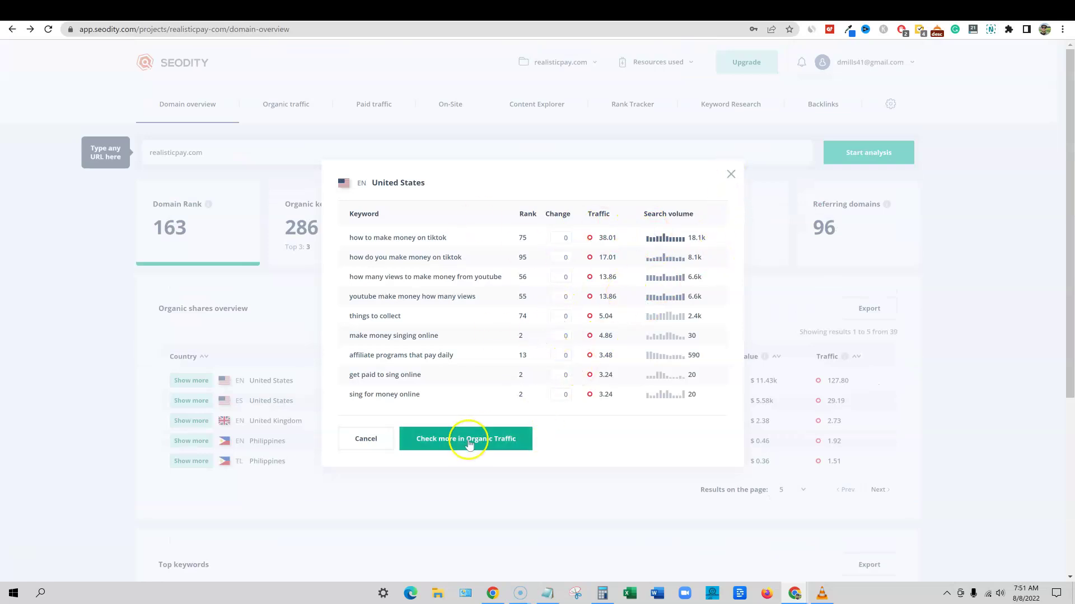
{"action": "left_click", "coordinate": [730, 175]}
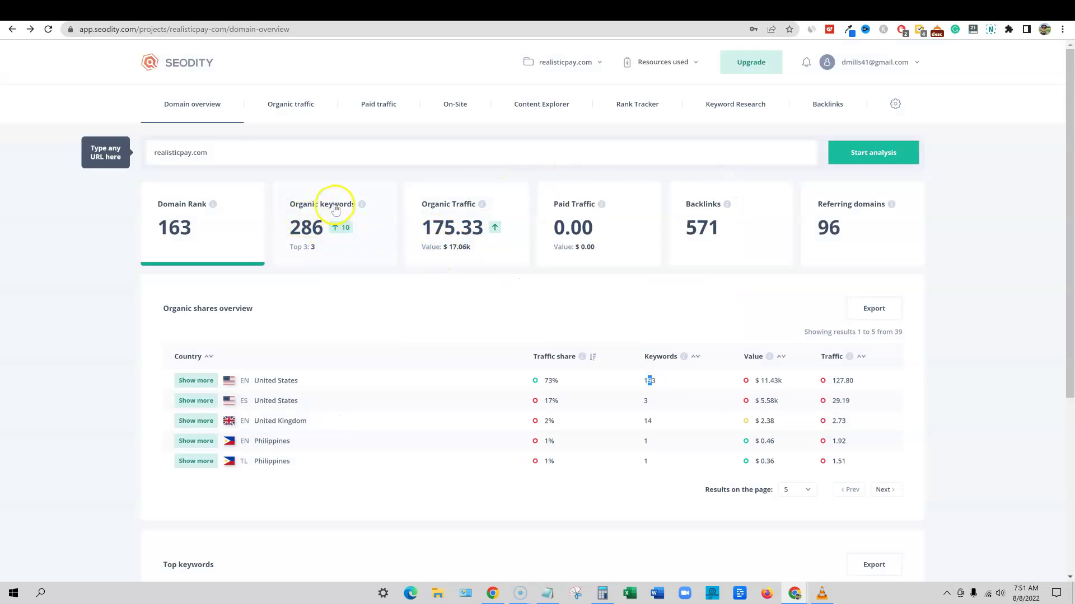
Open the organic keywords report and inspect the New, Lost, Up and Down traffic bars and the rank distribution chart
{"action": "left_click", "coordinate": [307, 263]}
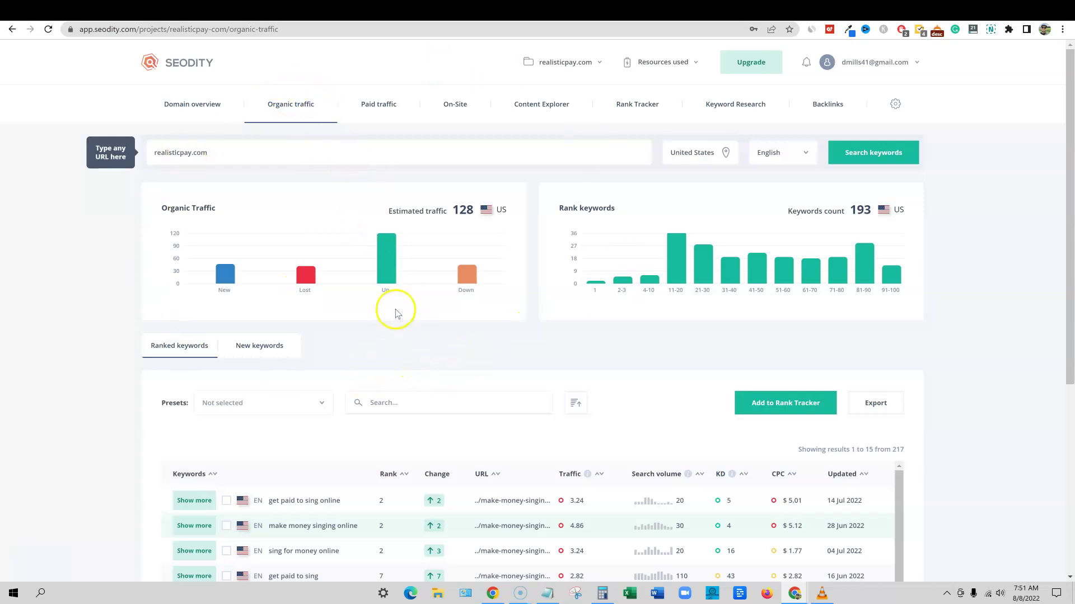
{"action": "mouse_move", "coordinate": [302, 279]}
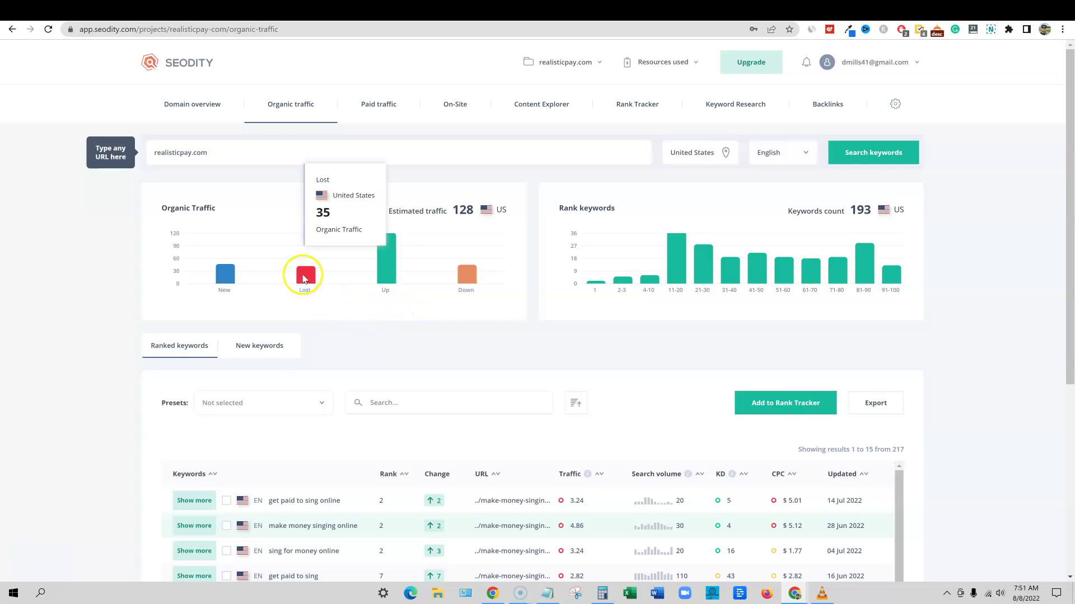
{"action": "mouse_move", "coordinate": [231, 281]}
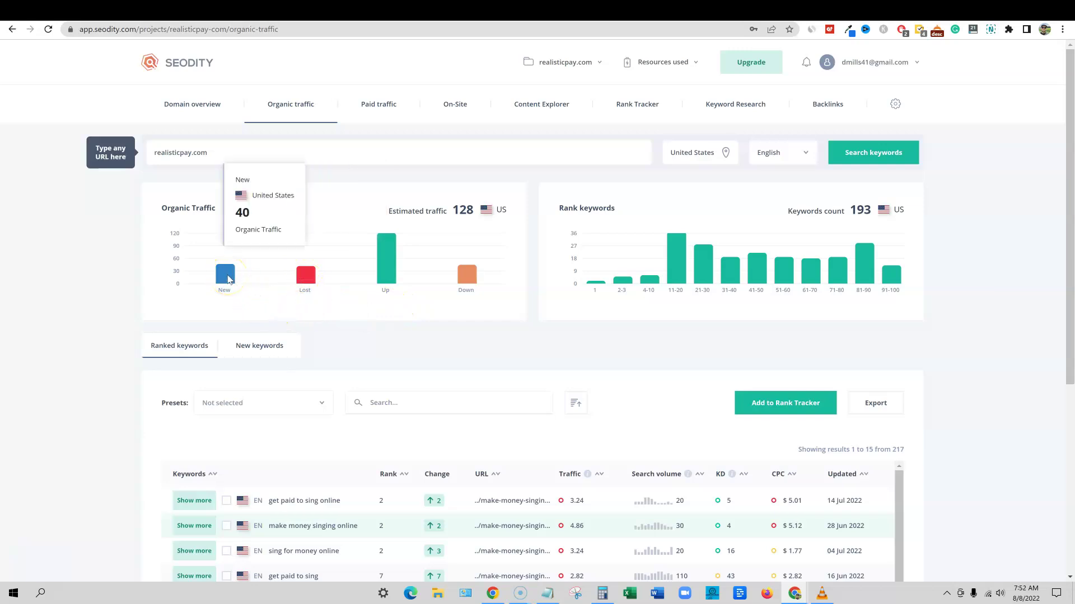
{"action": "mouse_move", "coordinate": [384, 275]}
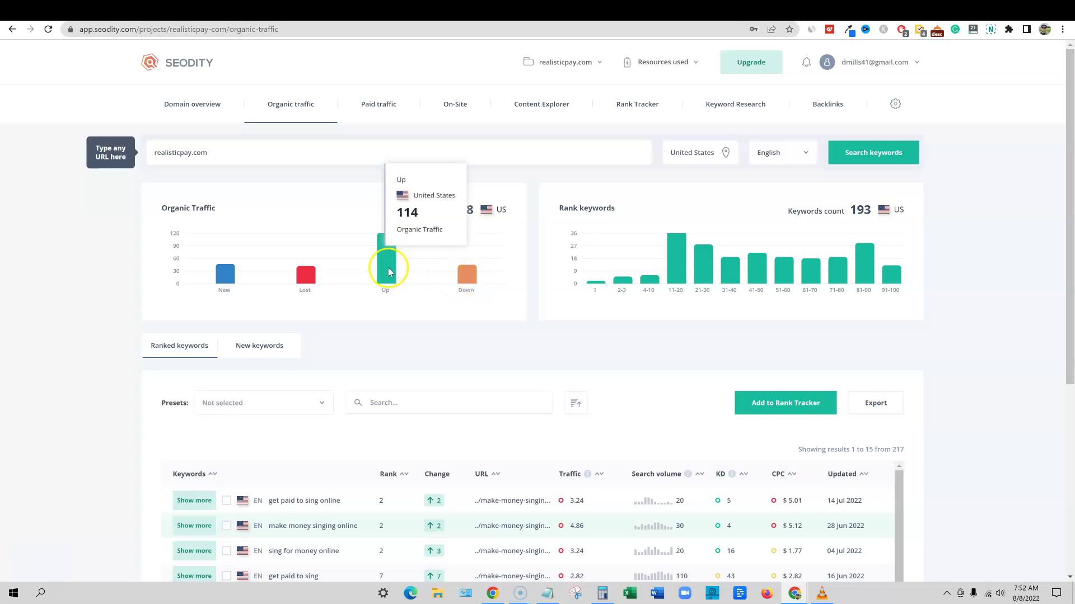
{"action": "mouse_move", "coordinate": [462, 281]}
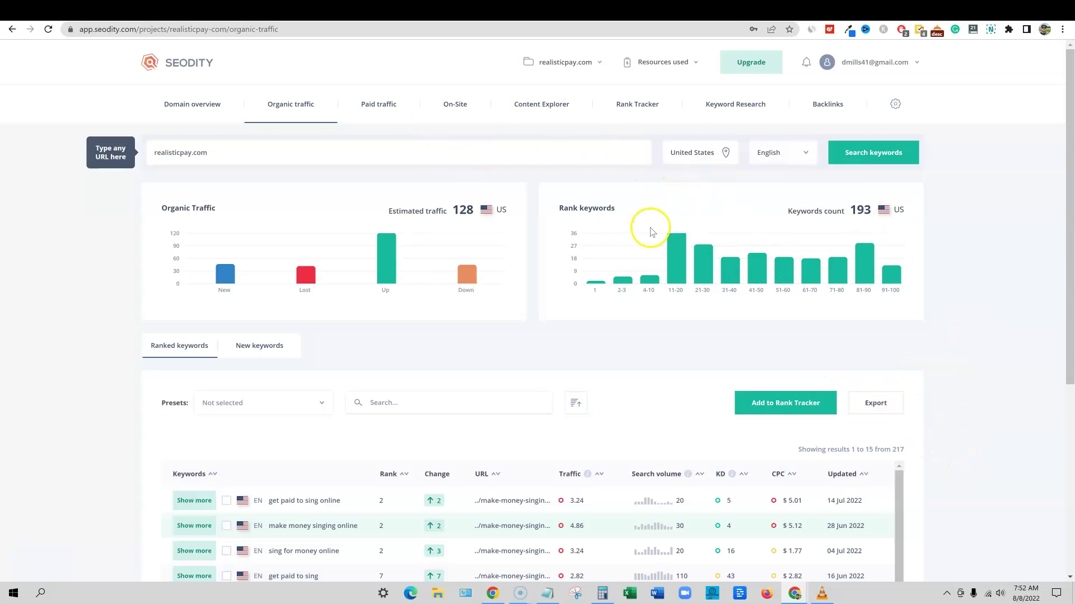
{"action": "mouse_move", "coordinate": [592, 284]}
{"action": "mouse_move", "coordinate": [686, 279]}
Review the suggestions, keyword ideas and related keywords for "how to start a trucking business with no money", and close the details
{"action": "scroll", "coordinate": [692, 381], "scroll_direction": "down", "scroll_amount": 5}
{"action": "scroll", "coordinate": [694, 381], "scroll_direction": "up", "scroll_amount": 2}
{"action": "scroll", "coordinate": [935, 401], "scroll_direction": "down", "scroll_amount": 1}
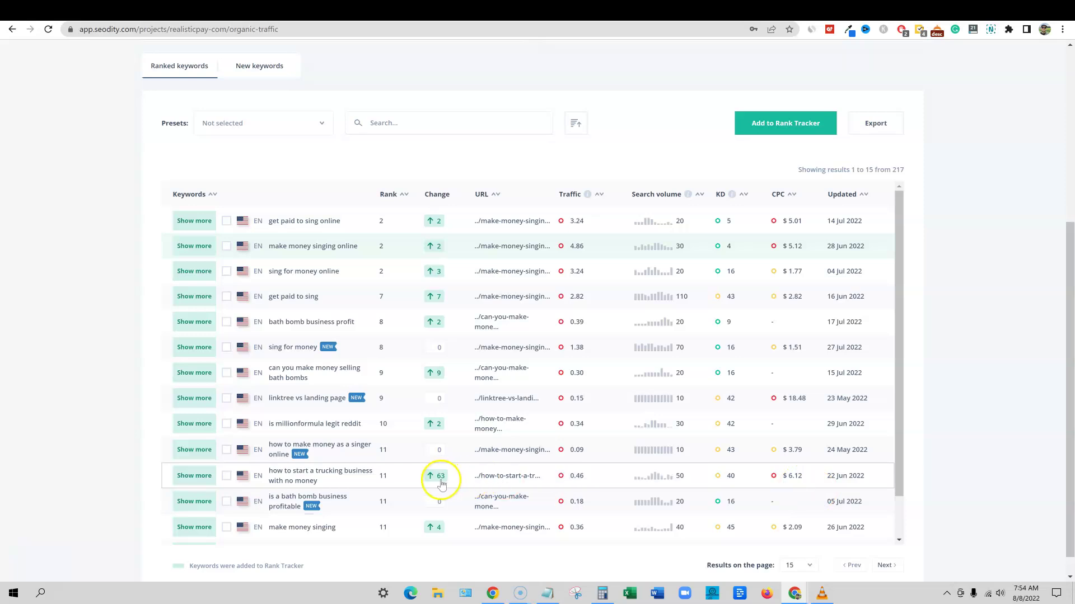
{"action": "left_click", "coordinate": [194, 477]}
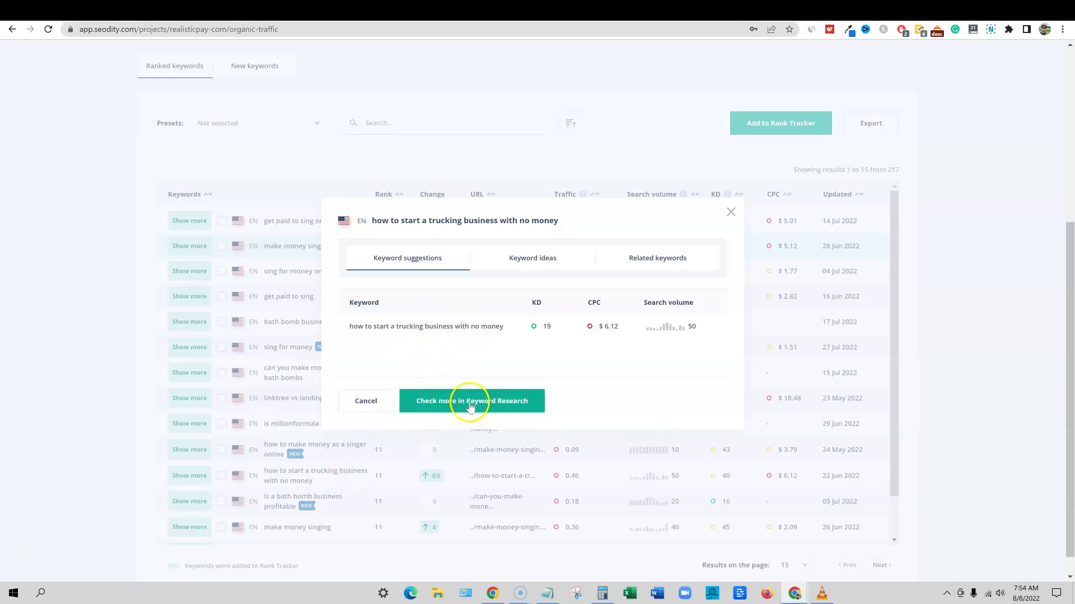
{"action": "left_click", "coordinate": [545, 257]}
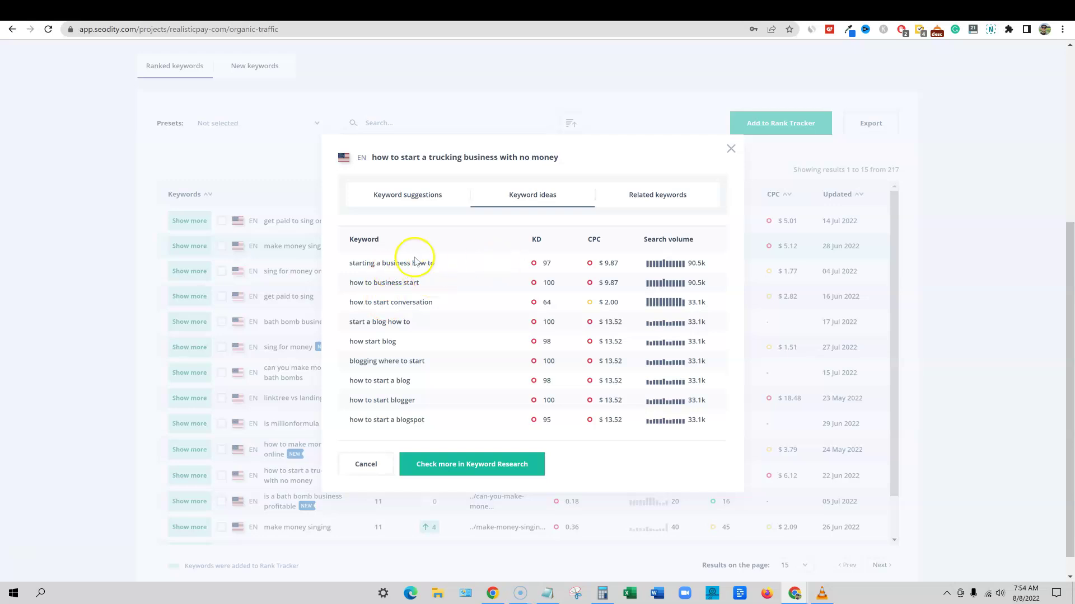
{"action": "left_click", "coordinate": [649, 198]}
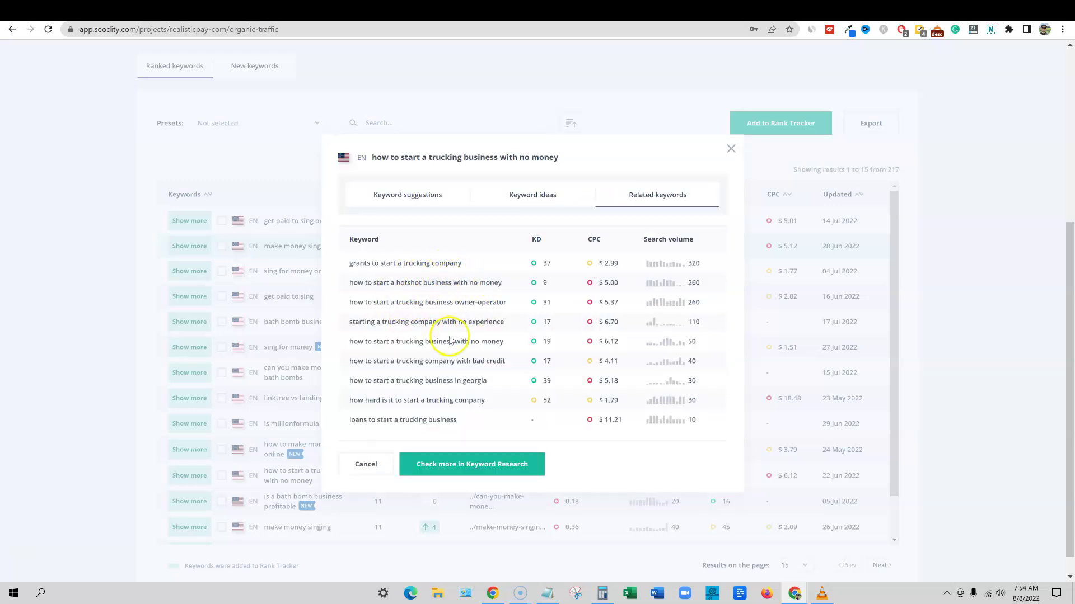
{"action": "scroll", "coordinate": [448, 347], "scroll_direction": "up", "scroll_amount": 2}
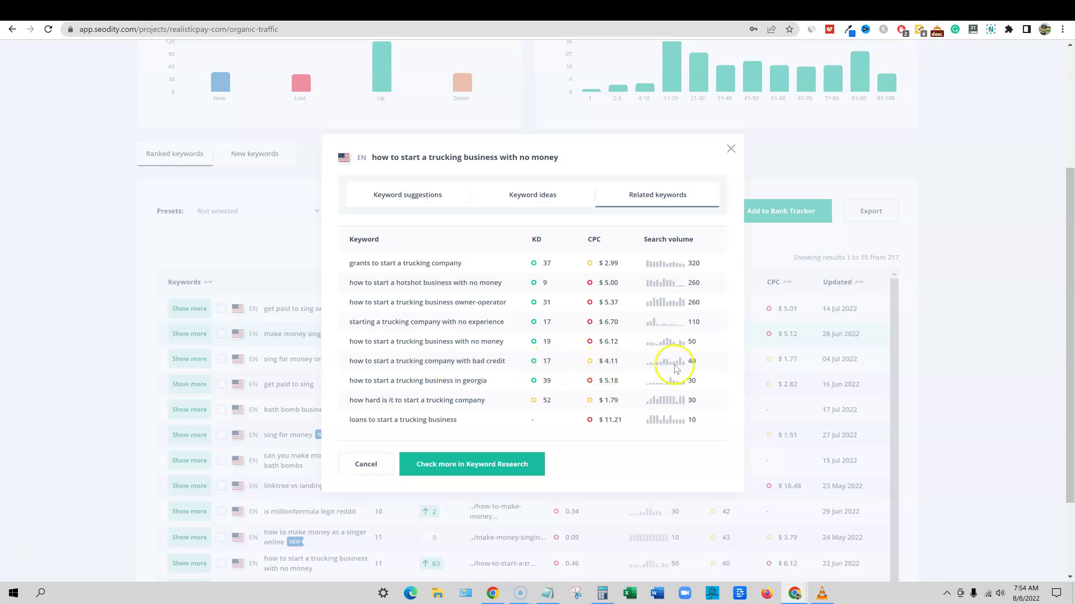
{"action": "left_click", "coordinate": [731, 149]}
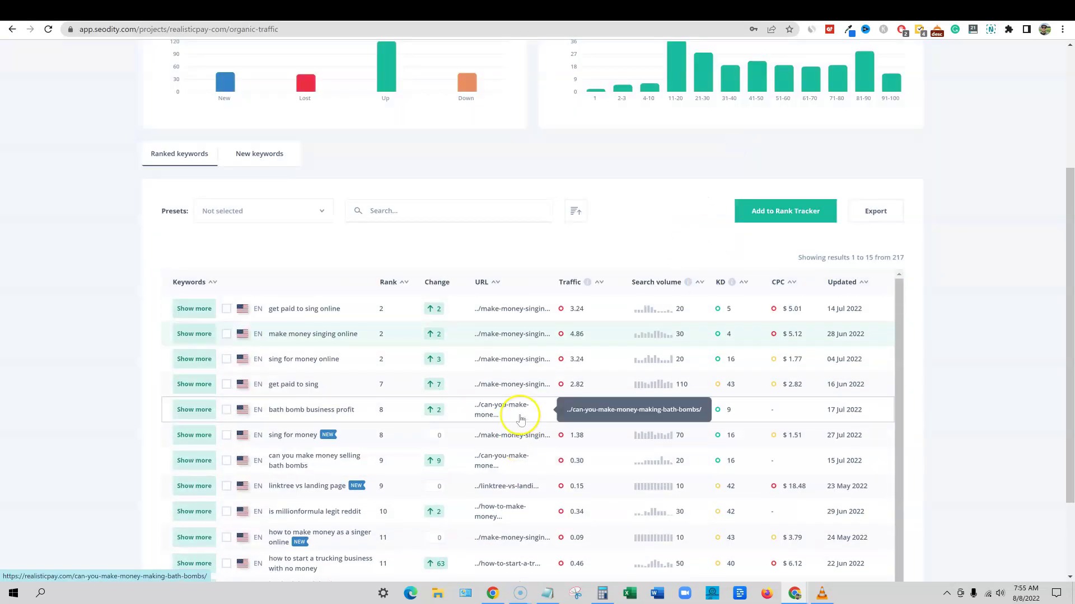
Try to add the ranked keyword "get paid to sing online" to the Rank Tracker
{"action": "scroll", "coordinate": [877, 407], "scroll_direction": "up", "scroll_amount": 2}
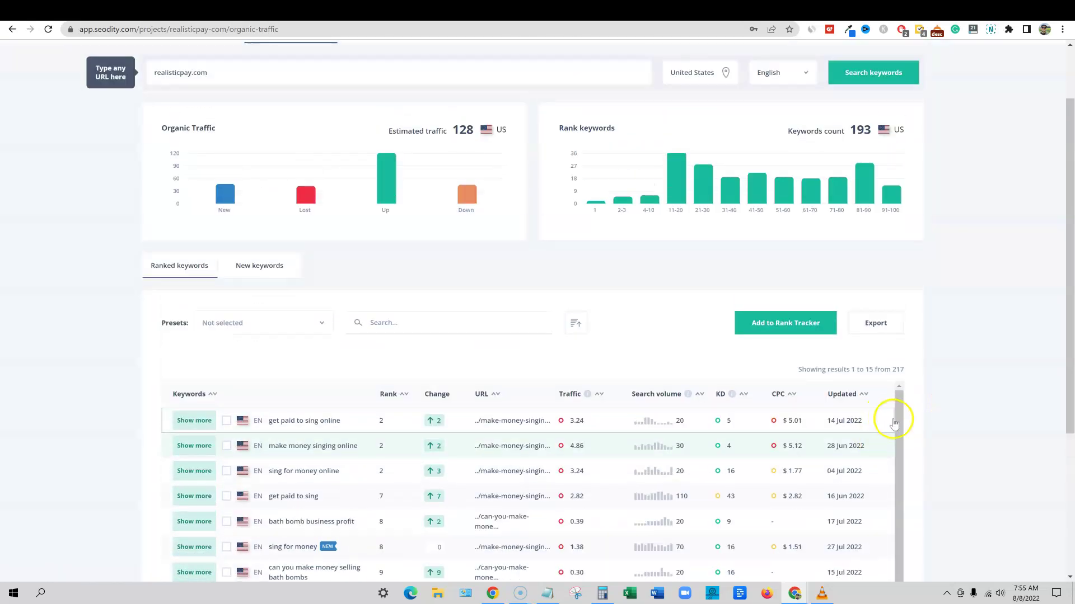
{"action": "scroll", "coordinate": [894, 424], "scroll_direction": "up", "scroll_amount": 1}
{"action": "scroll", "coordinate": [890, 511], "scroll_direction": "down", "scroll_amount": 6}
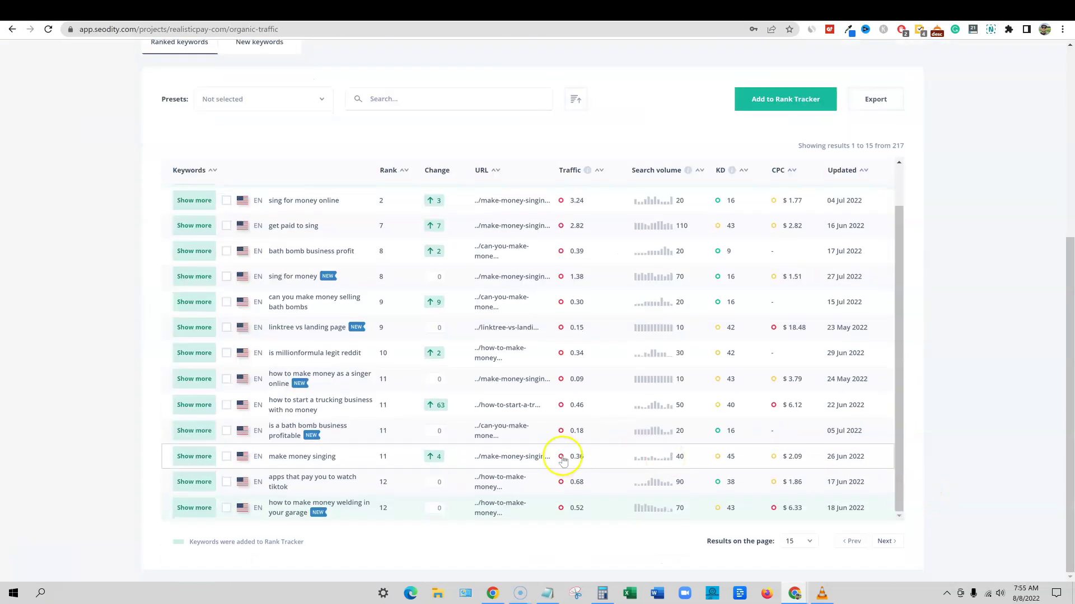
{"action": "scroll", "coordinate": [562, 460], "scroll_direction": "up", "scroll_amount": 5}
{"action": "left_click", "coordinate": [227, 365]}
{"action": "left_click", "coordinate": [226, 390]}
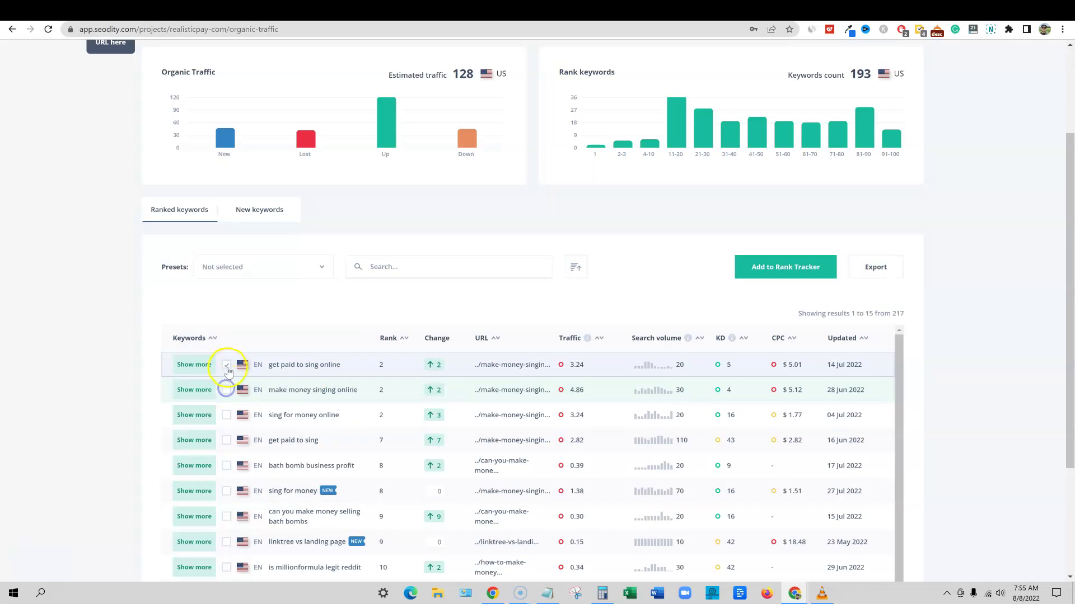
{"action": "left_click", "coordinate": [799, 271]}
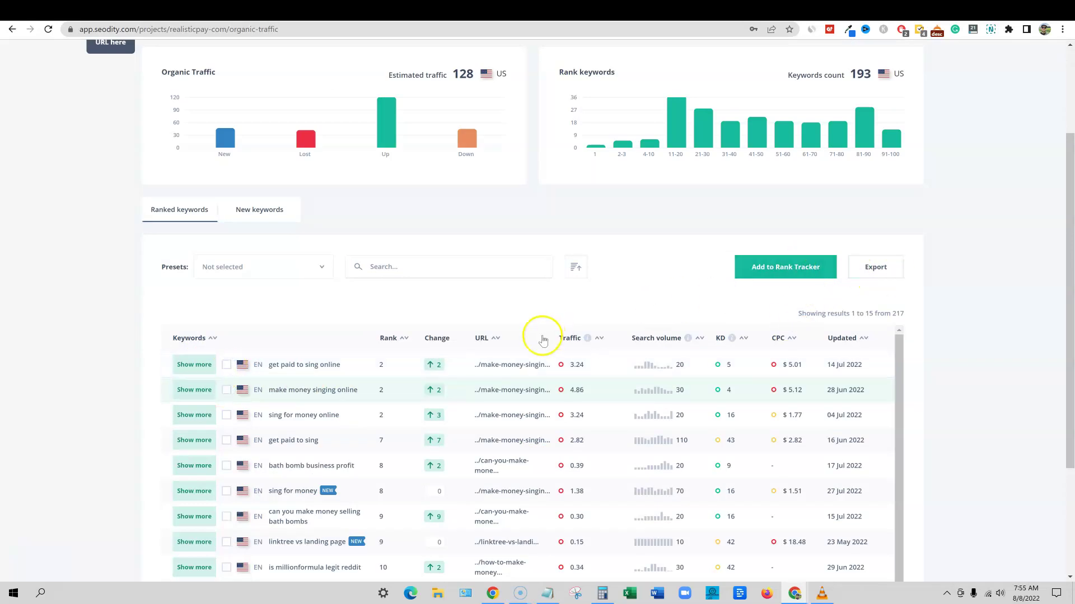
{"action": "scroll", "coordinate": [537, 324], "scroll_direction": "up", "scroll_amount": 3}
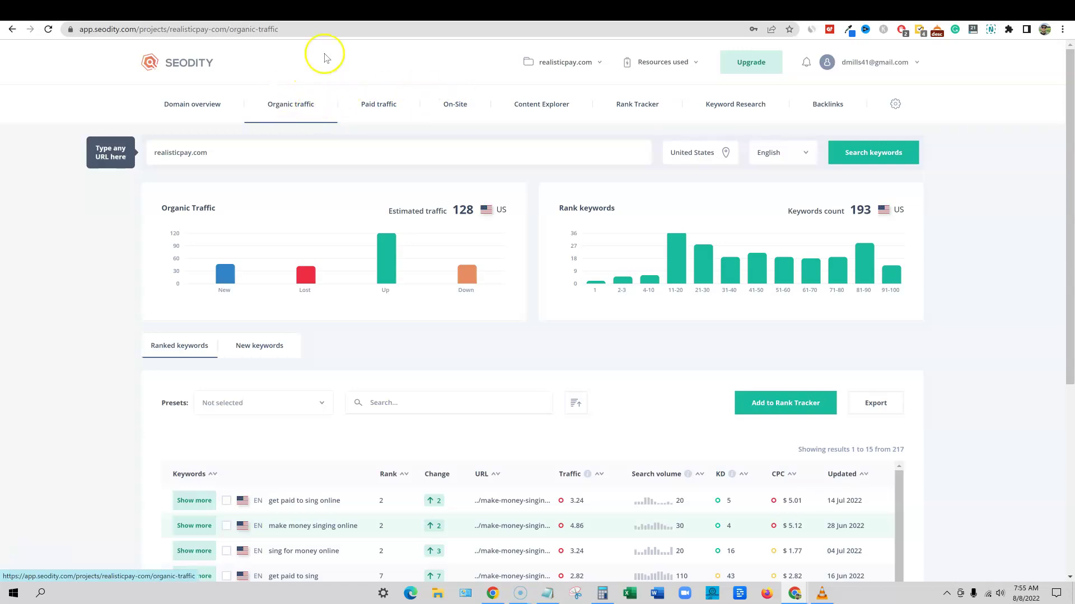
Review the plan's resources used in Seodity, and switch to SheerSEO to open the single-keyword ranking history
{"action": "mouse_move", "coordinate": [693, 62]}
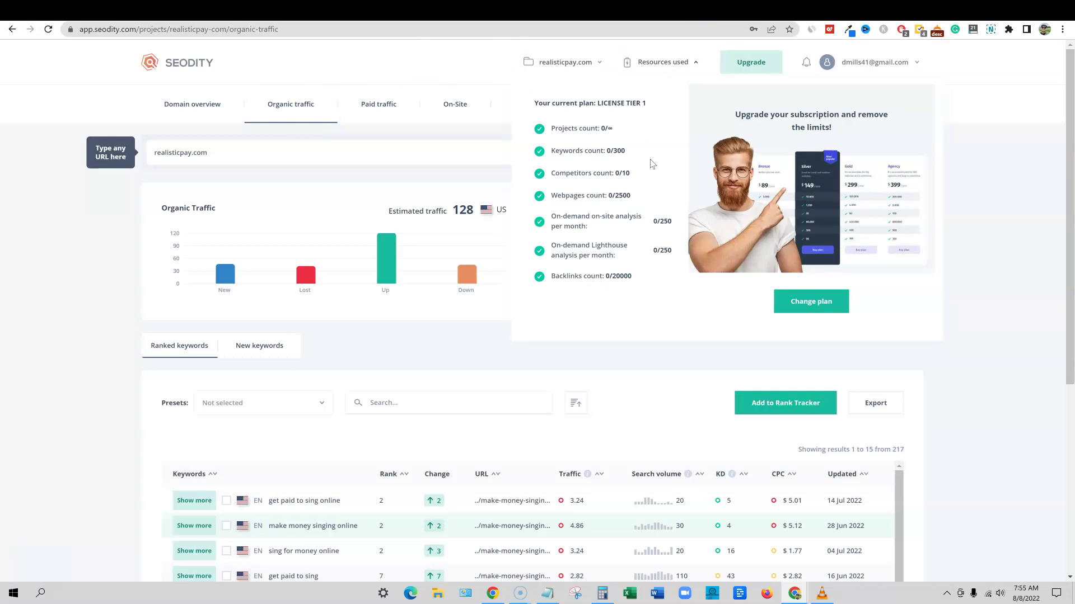
{"action": "left_click", "coordinate": [722, 12]}
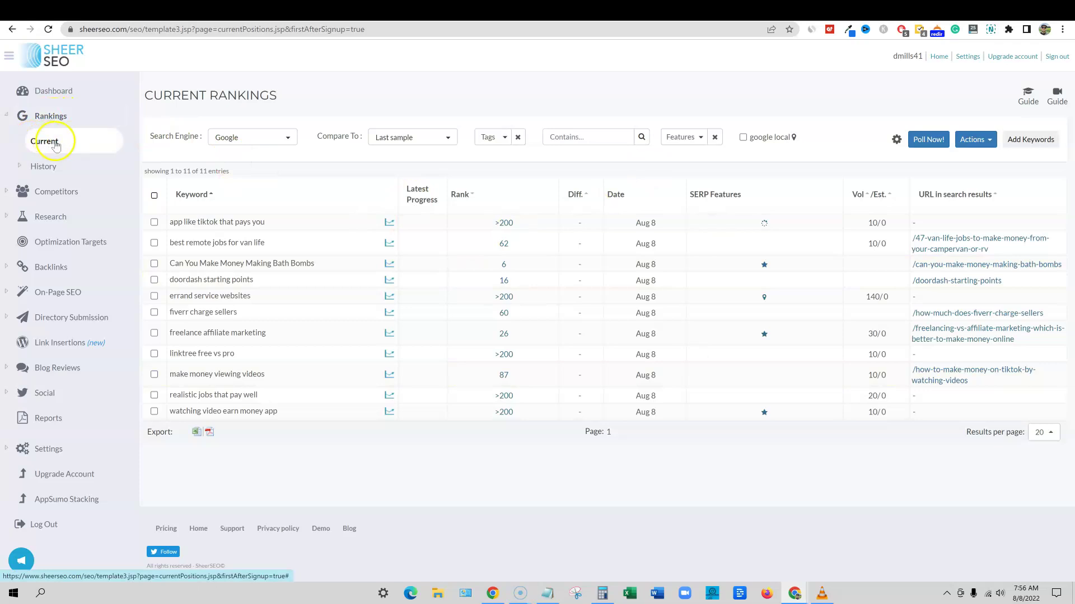
{"action": "left_click", "coordinate": [44, 168]}
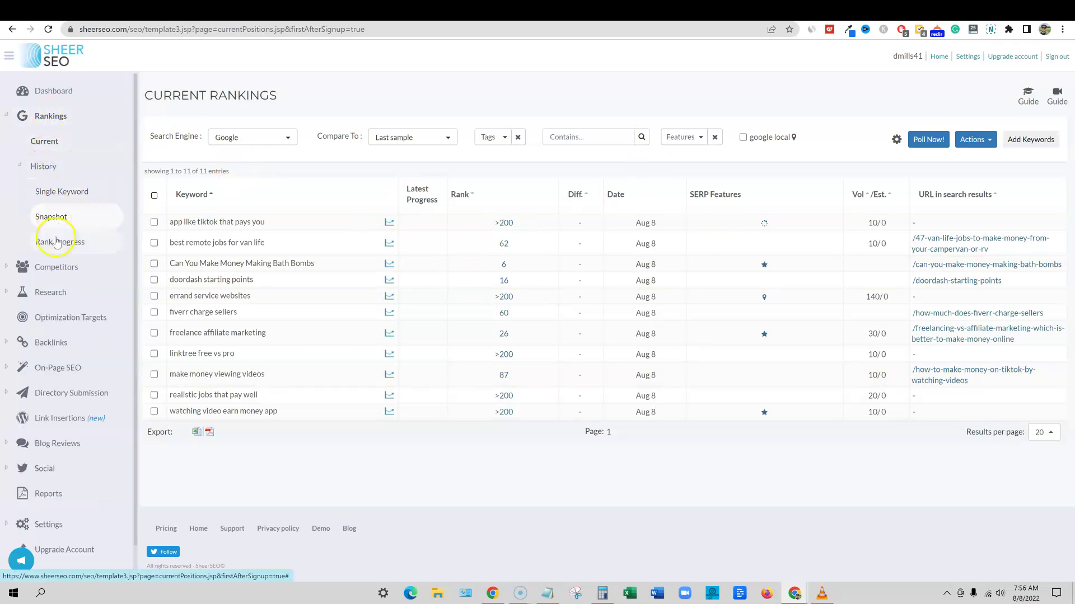
{"action": "left_click", "coordinate": [68, 196]}
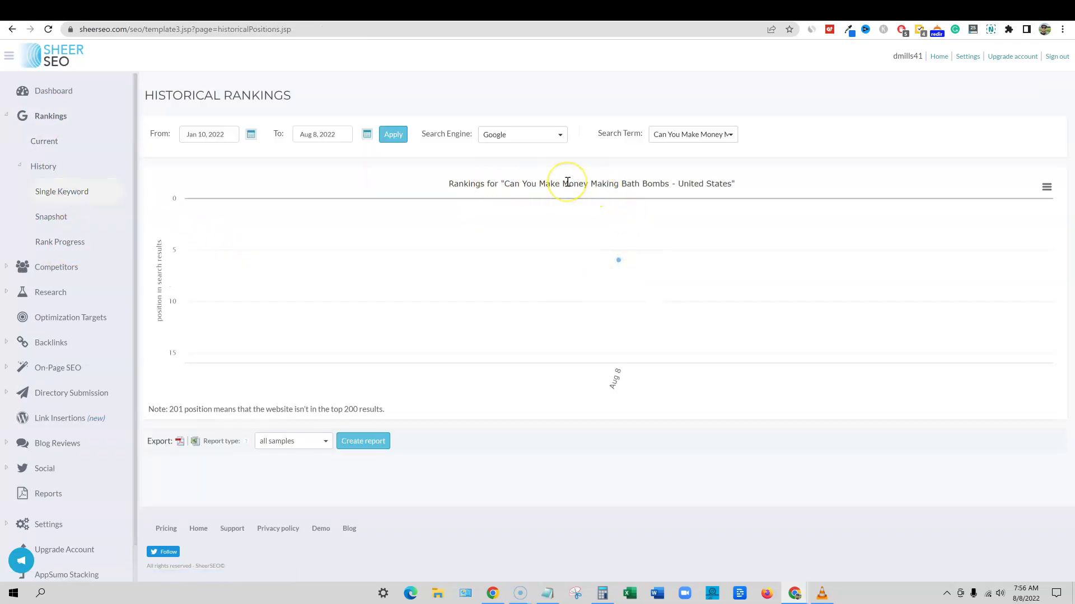
{"action": "mouse_move", "coordinate": [600, 243]}
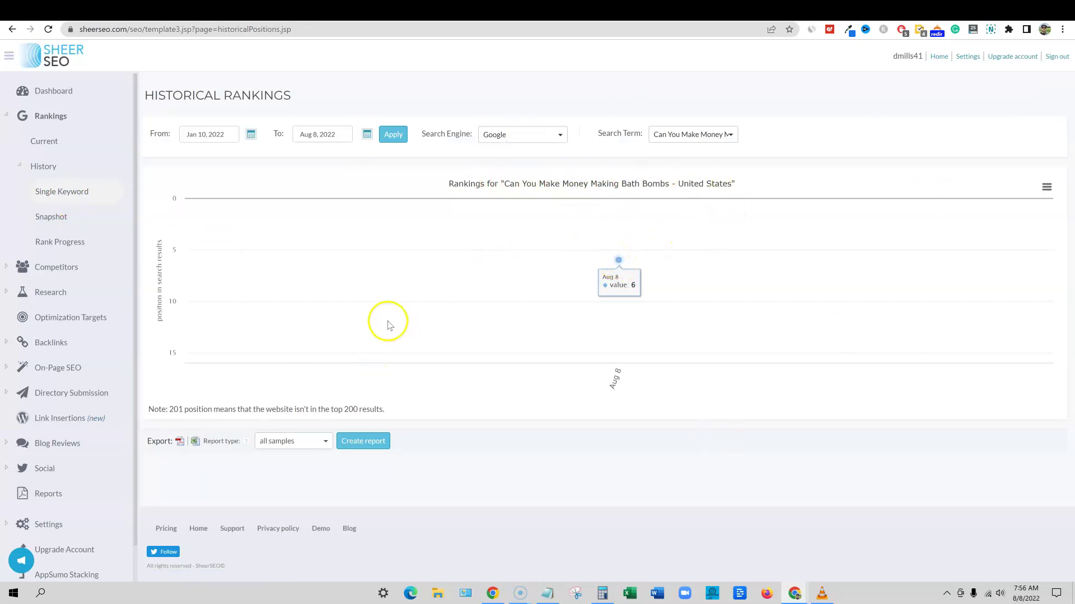
View the historical rankings for "best remote jobs for van life" and "app like tiktok that pays you"
{"action": "left_click", "coordinate": [662, 185]}
{"action": "left_click", "coordinate": [730, 134]}
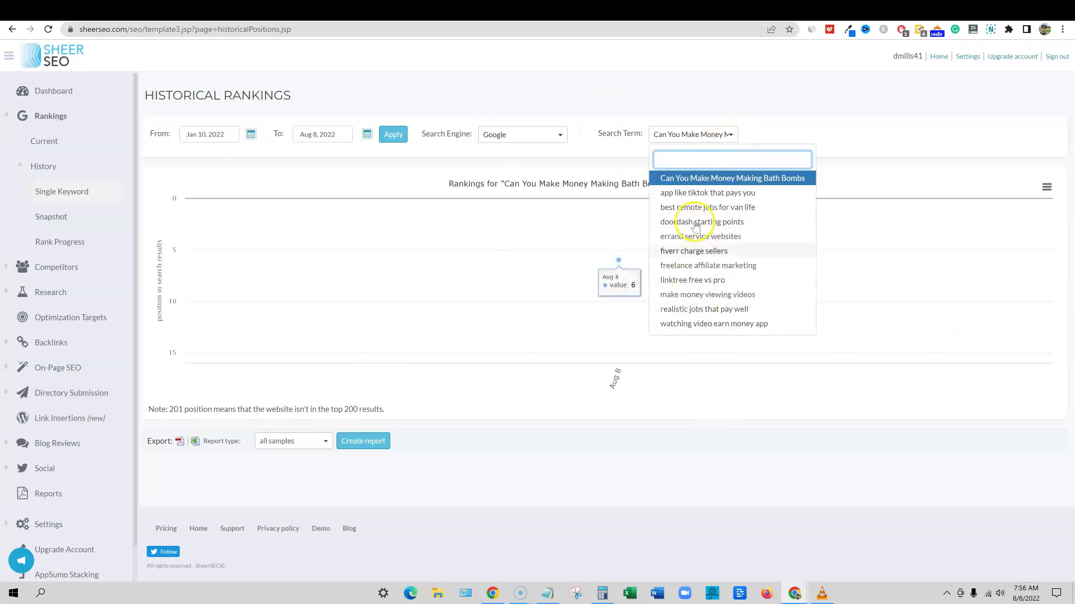
{"action": "left_click", "coordinate": [708, 207]}
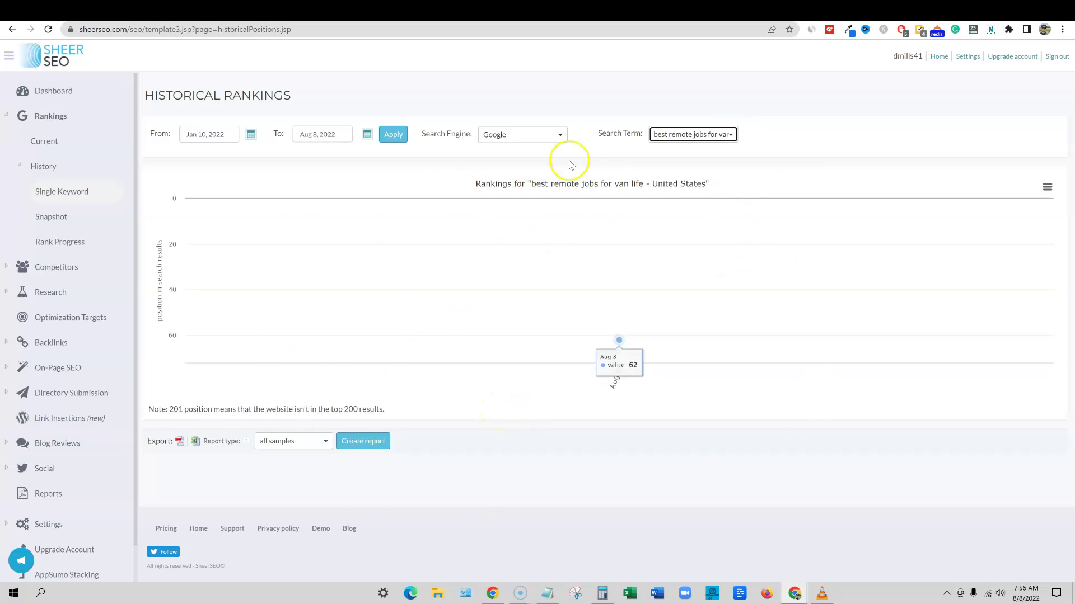
{"action": "left_click", "coordinate": [40, 209]}
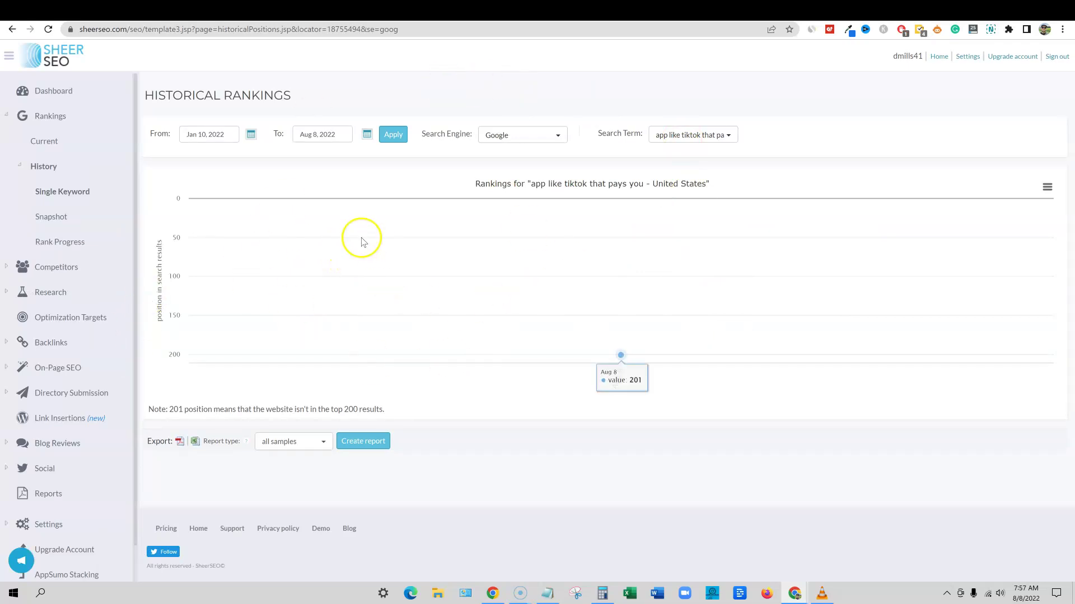
Check the project list in Seodity, and return to SheerSEO
{"action": "left_click", "coordinate": [534, 8]}
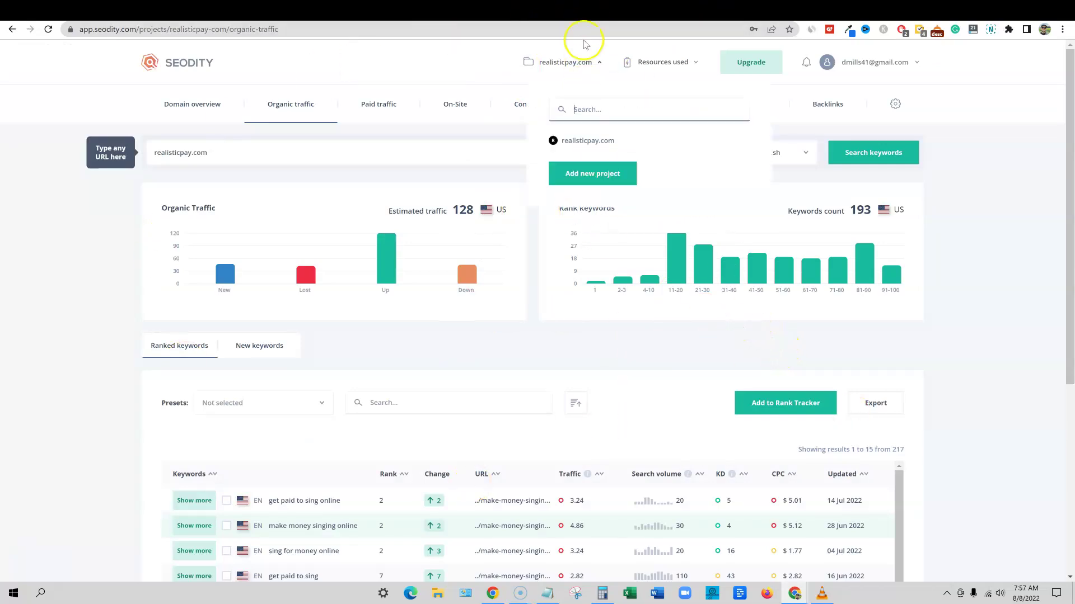
{"action": "left_click", "coordinate": [586, 8]}
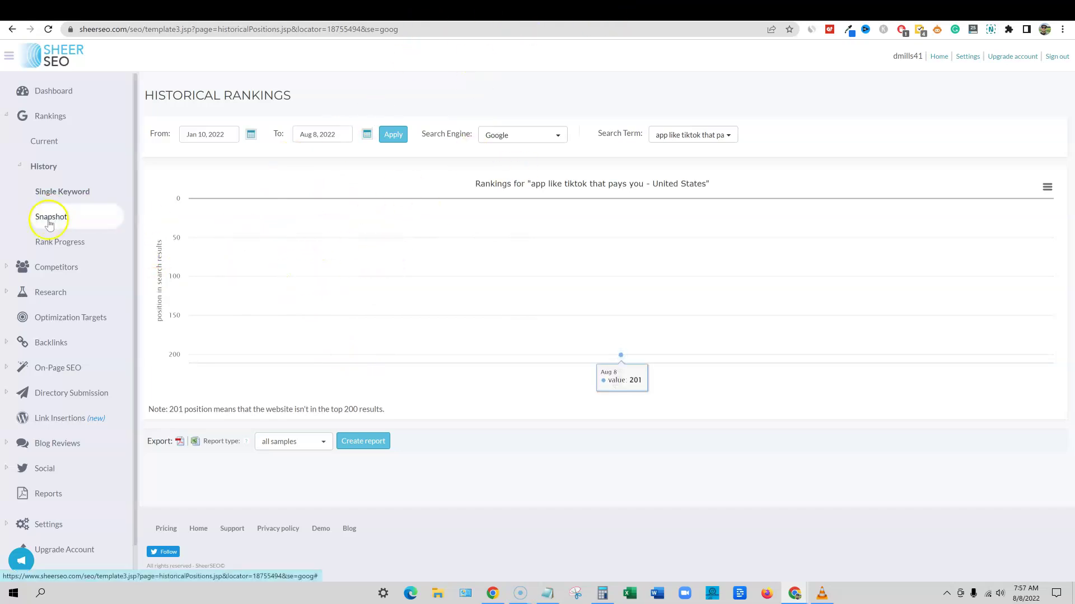
Search the competitor's keywords for financialwolves.com in the United States database, and review the number of entries
{"action": "left_click", "coordinate": [54, 272]}
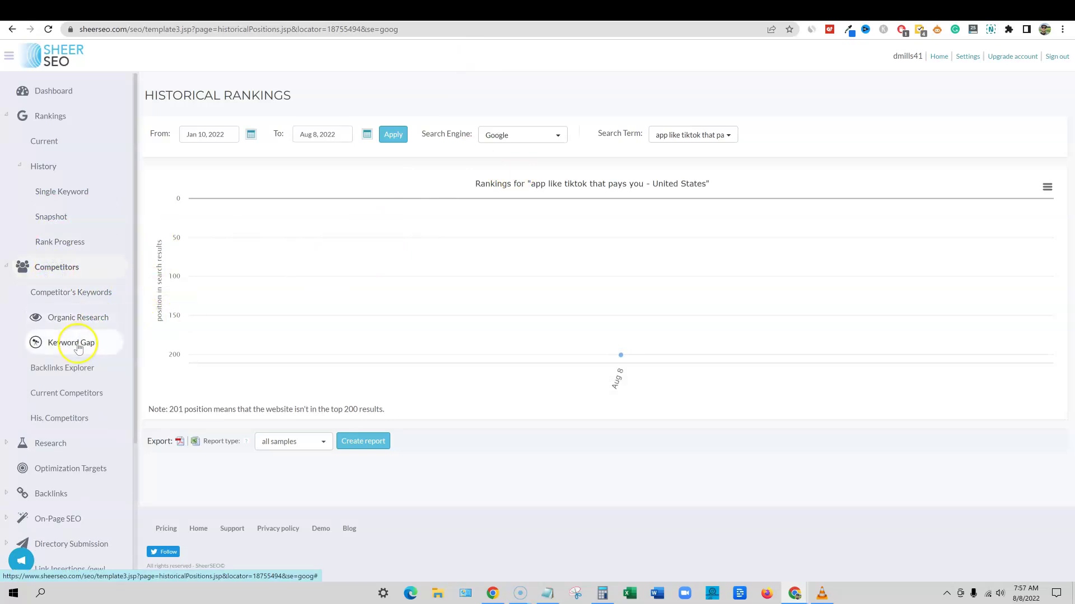
{"action": "left_click", "coordinate": [67, 294]}
{"action": "left_click", "coordinate": [200, 158]}
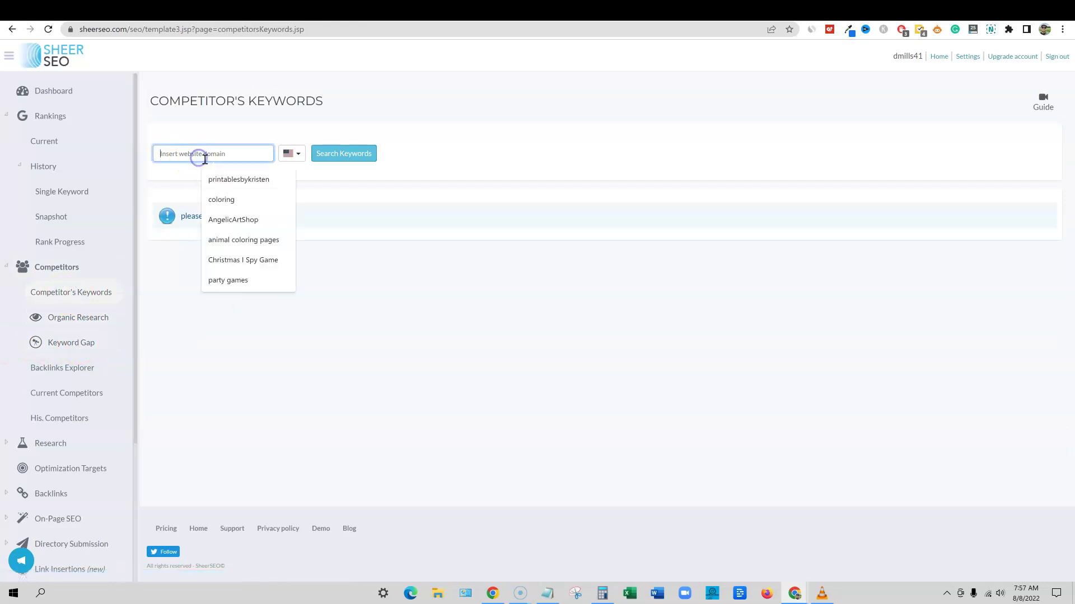
{"action": "left_click", "coordinate": [200, 160]}
{"action": "type", "text": "financialwolves.co"}
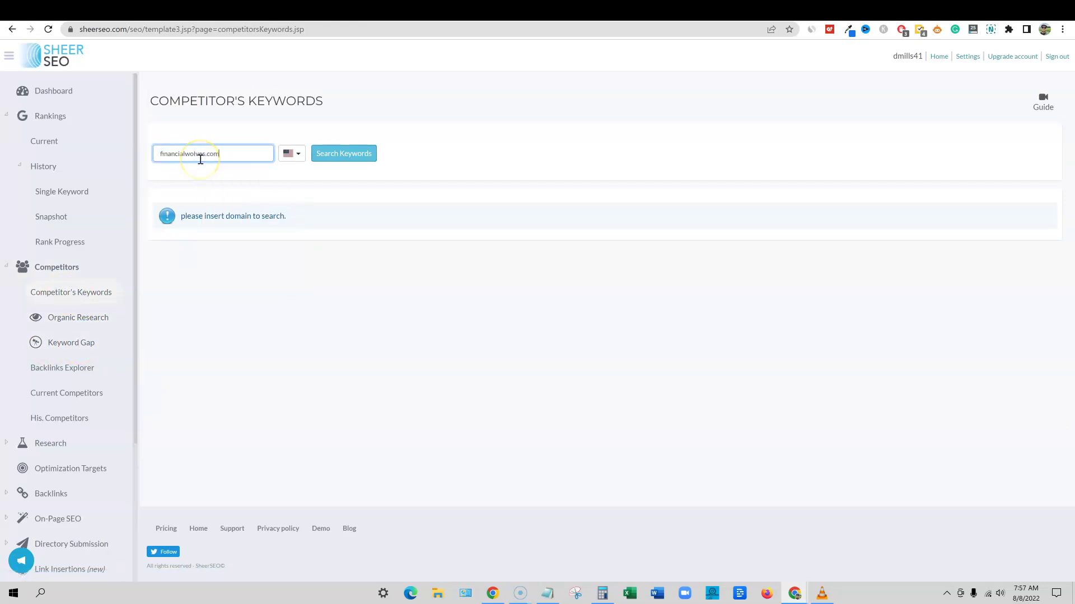
{"action": "left_click", "coordinate": [338, 152]}
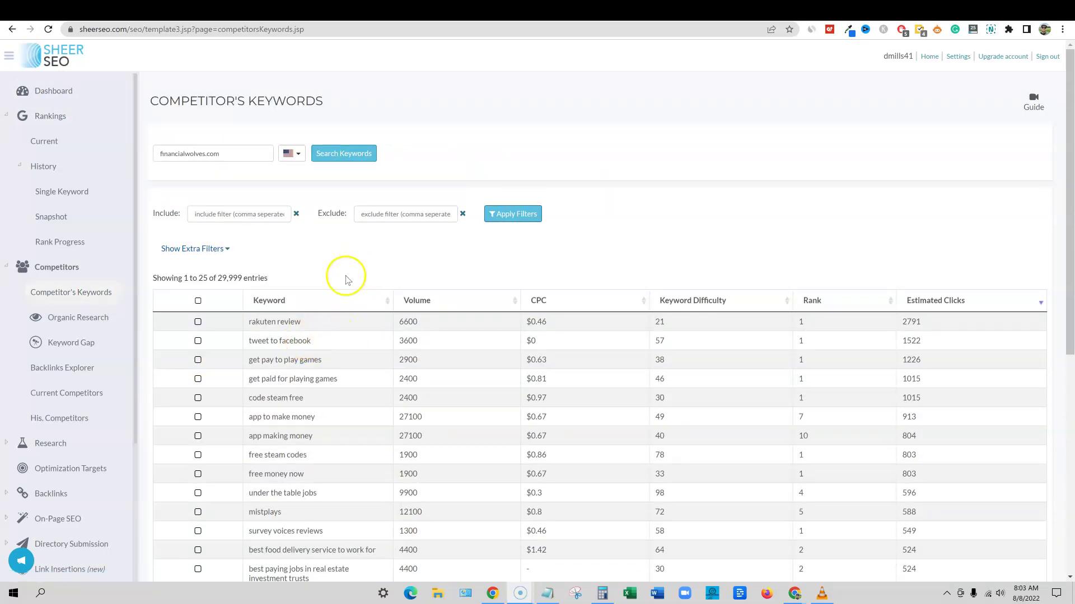
{"action": "left_click", "coordinate": [212, 278]}
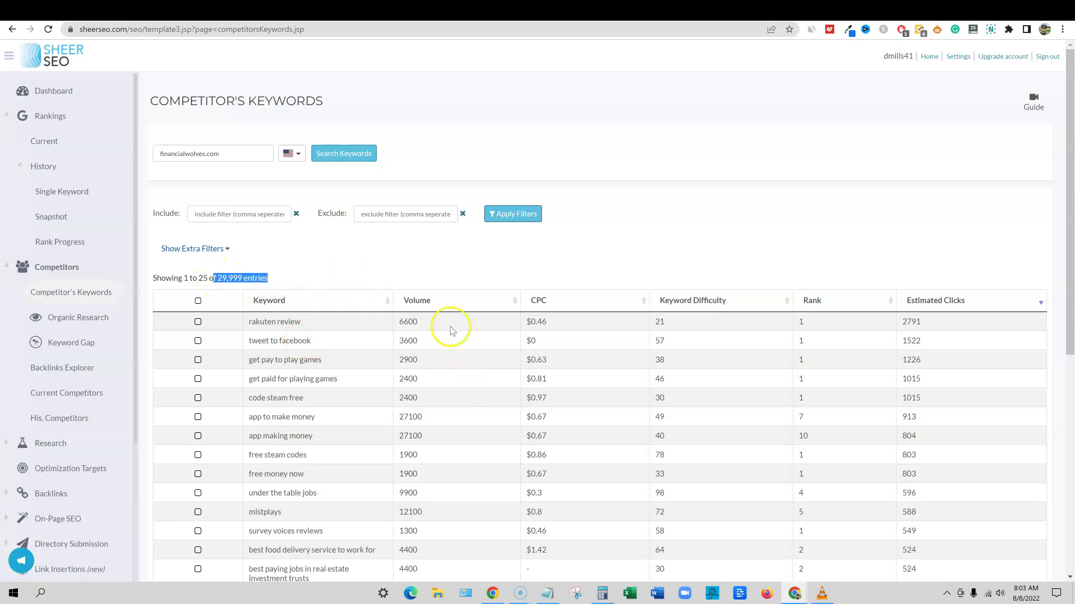
{"action": "left_click", "coordinate": [438, 269]}
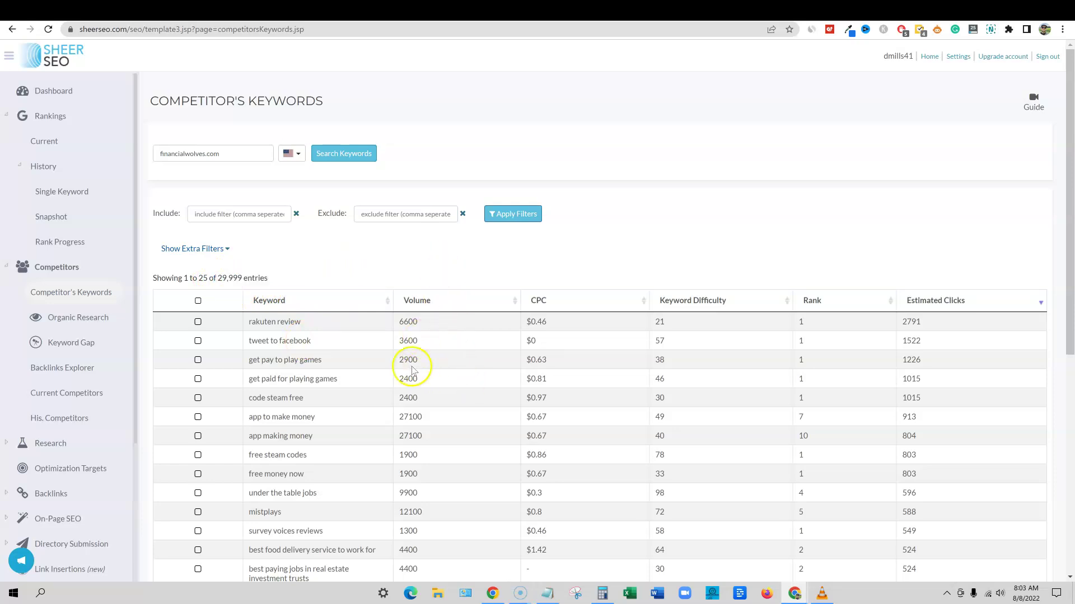
Copy the domain financialwolves.com, and open Ubersuggest in a new browser tab
{"action": "left_click_drag", "start_coordinate": [228, 152], "coordinate": [152, 155]}
{"action": "key", "text": "ctrl+c"}
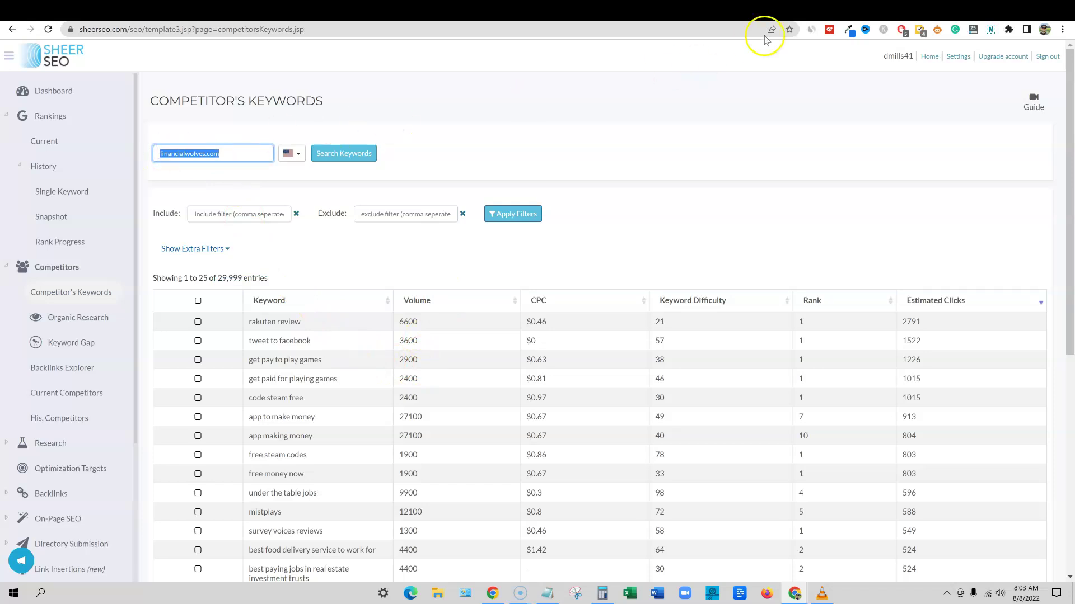
{"action": "left_click", "coordinate": [926, 10]}
{"action": "left_click", "coordinate": [657, 29]}
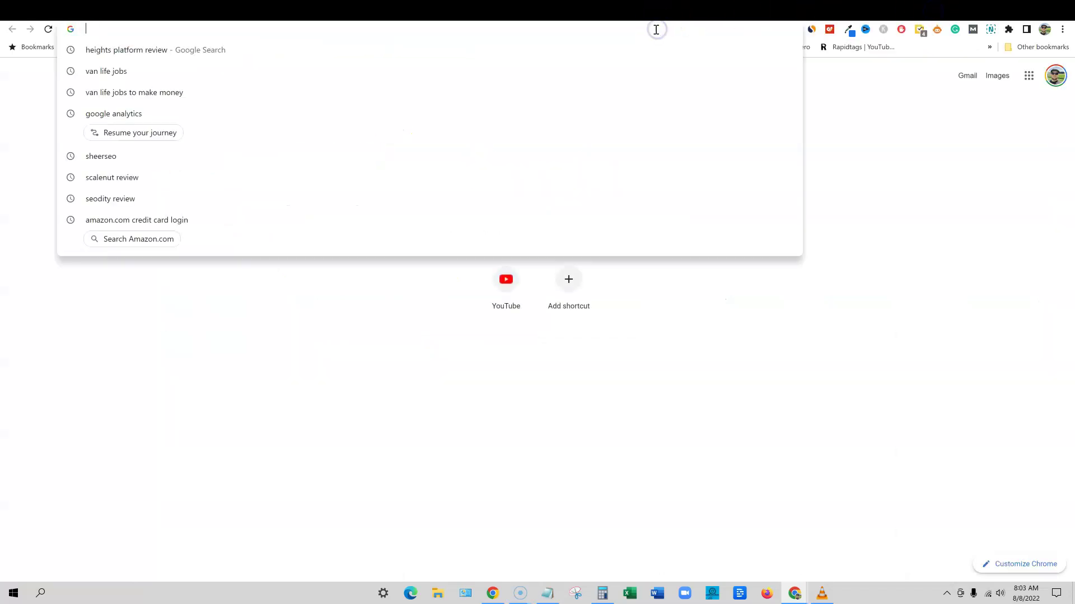
{"action": "type", "text": "ub"}
{"action": "key", "text": "Return"}
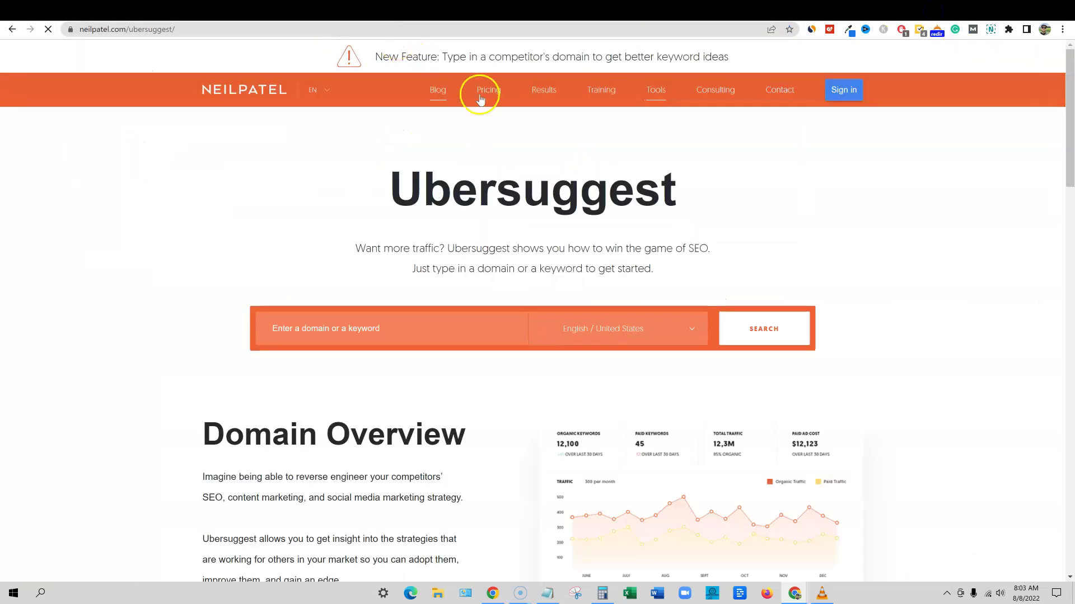
Log in to Ubersuggest with the Google account, and open the English / United States traffic overview for financialwolves.com
{"action": "left_click", "coordinate": [845, 91]}
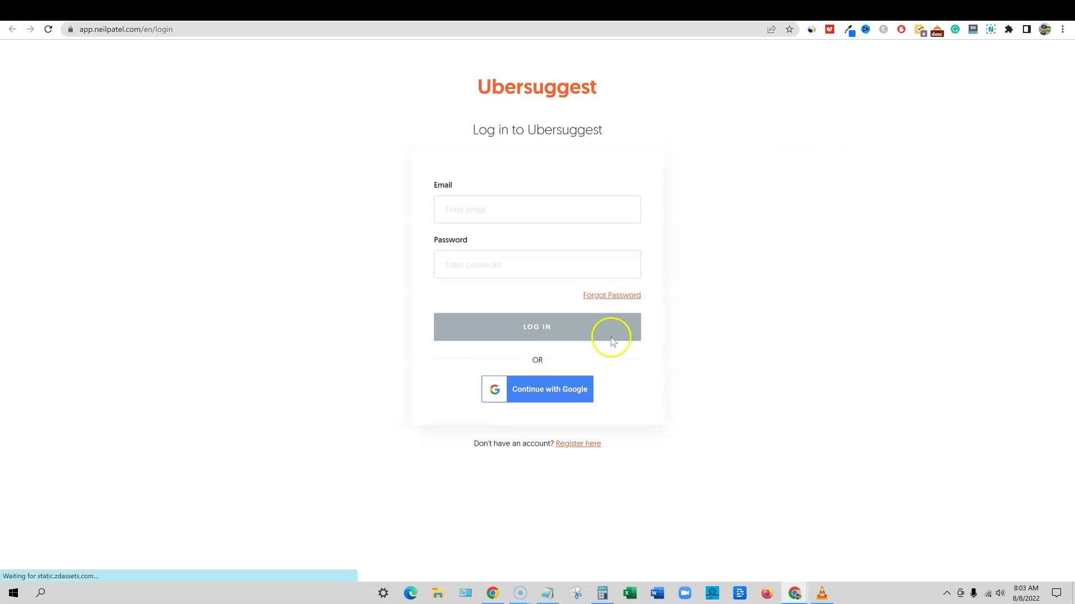
{"action": "left_click", "coordinate": [574, 397]}
{"action": "left_click", "coordinate": [504, 247]}
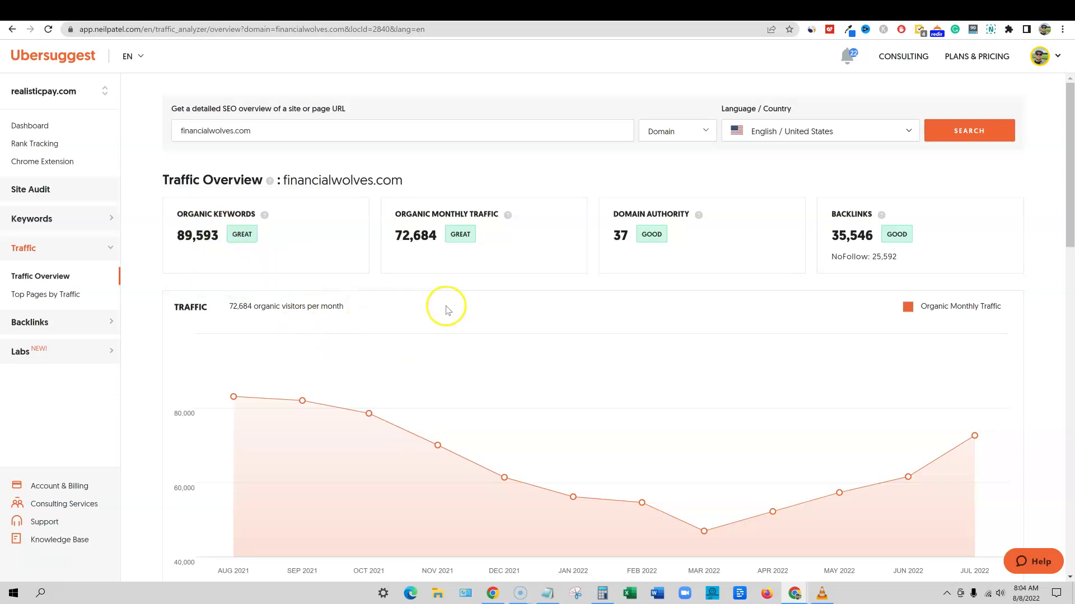
Compare Ubersuggest's US / EN keyword count for financialwolves.com with the competitor keyword entries in SheerSEO
{"action": "scroll", "coordinate": [444, 305], "scroll_direction": "down", "scroll_amount": 15}
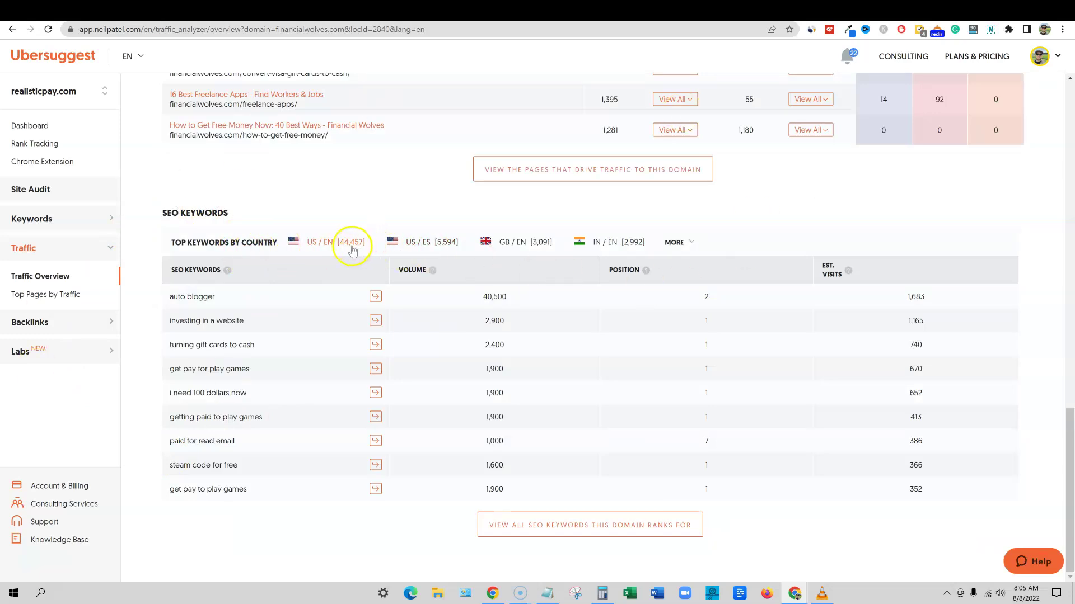
{"action": "left_click", "coordinate": [544, 11]}
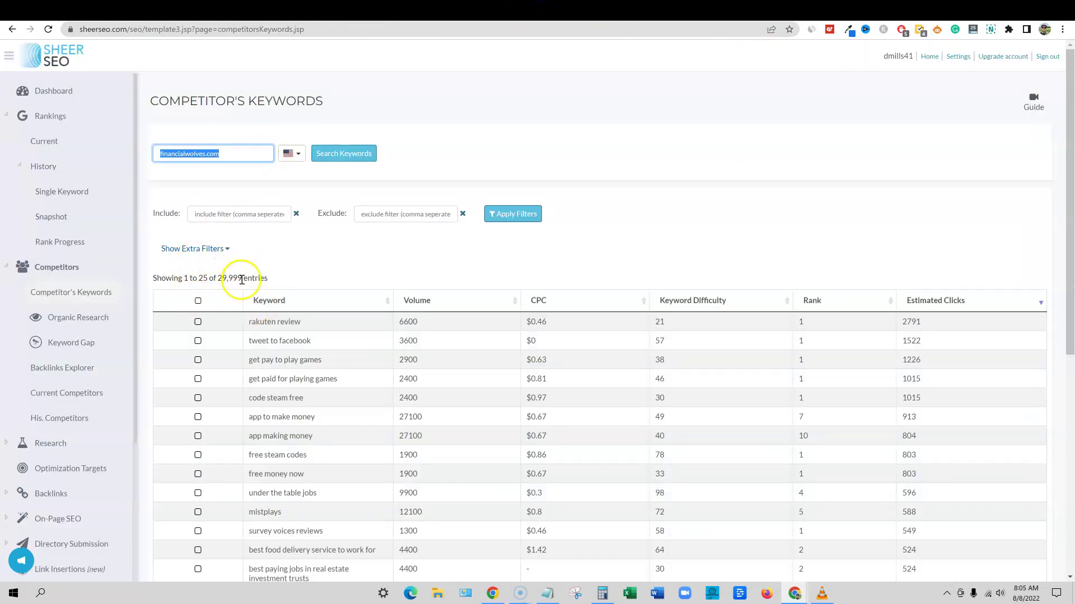
Switch to Seodity and run a domain overview analysis of financialwolves.com
{"action": "left_click", "coordinate": [493, 11]}
{"action": "mouse_move", "coordinate": [404, 274]}
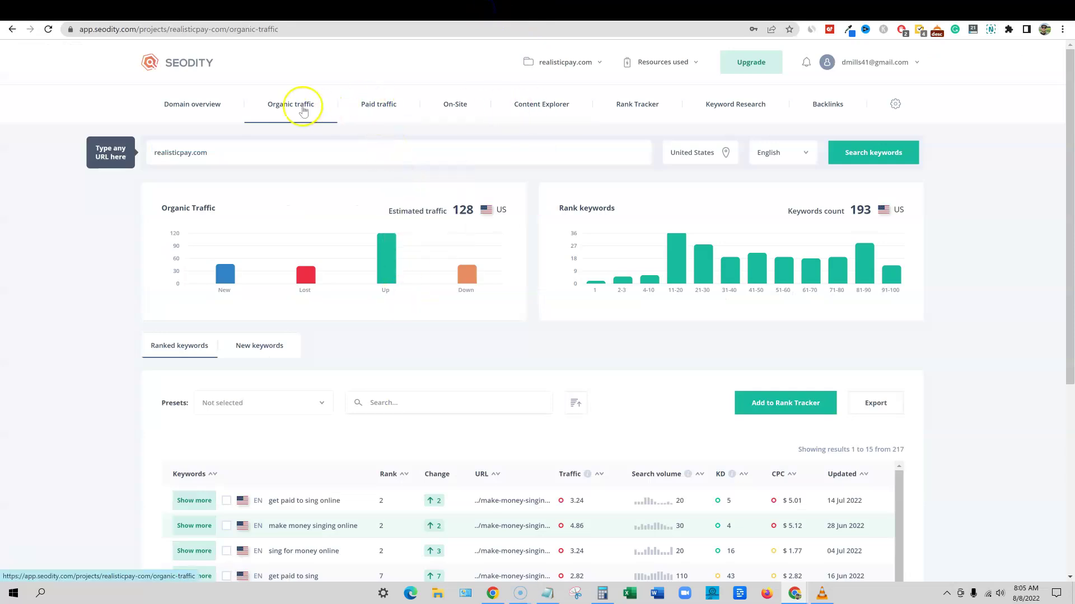
{"action": "left_click", "coordinate": [739, 104]}
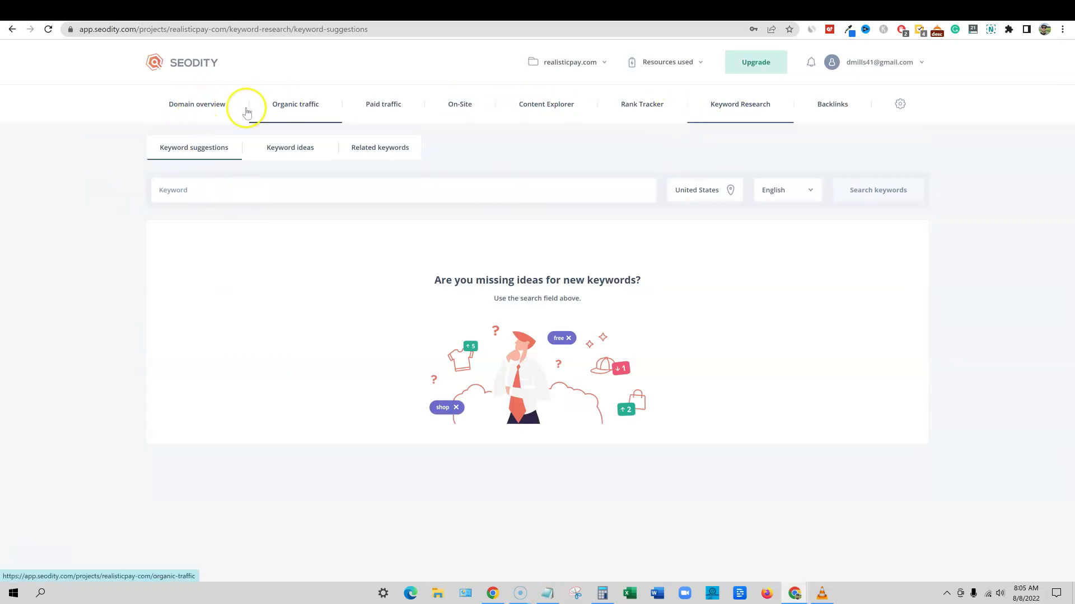
{"action": "left_click", "coordinate": [211, 104]}
{"action": "left_click_drag", "start_coordinate": [227, 155], "coordinate": [108, 155]}
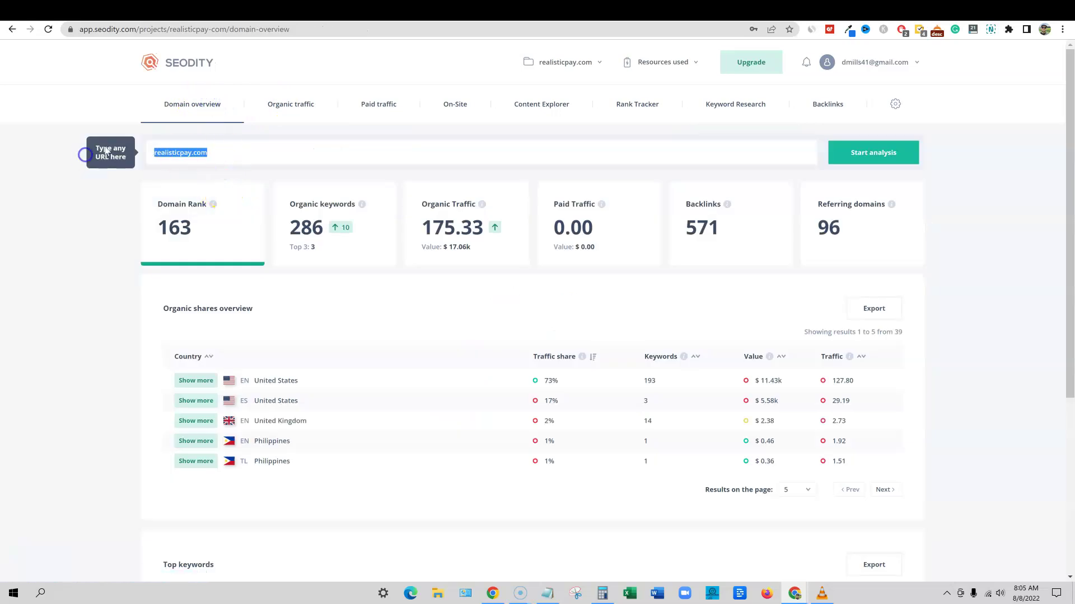
{"action": "key", "text": "ctrl+v"}
{"action": "left_click", "coordinate": [860, 157]}
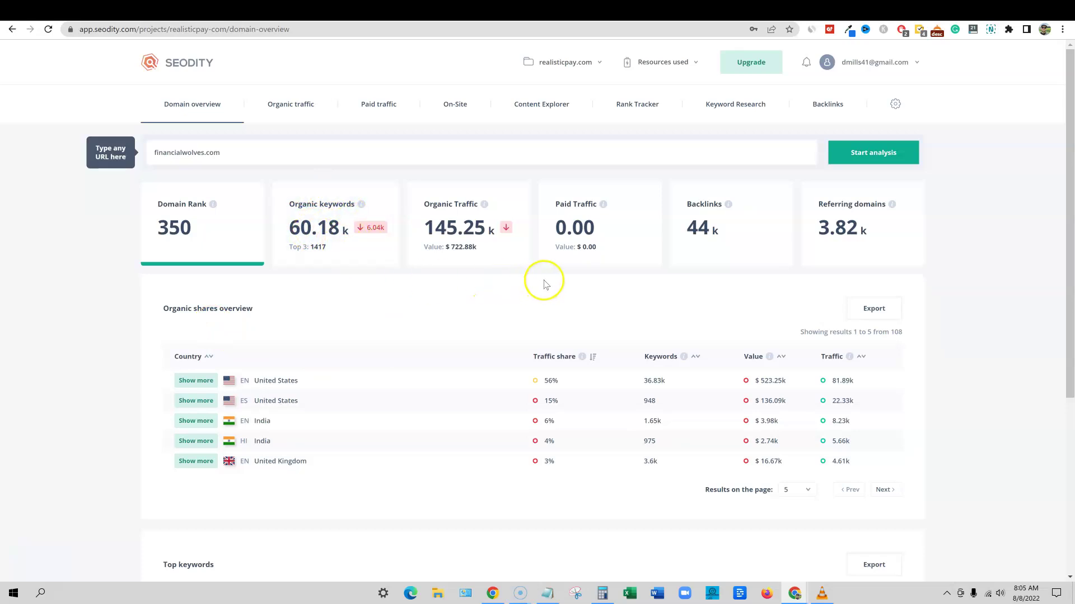
Review the Ubersuggest traffic overview figures for financialwolves.com, and return to the competitor keyword list in SheerSEO
{"action": "left_click", "coordinate": [895, 10]}
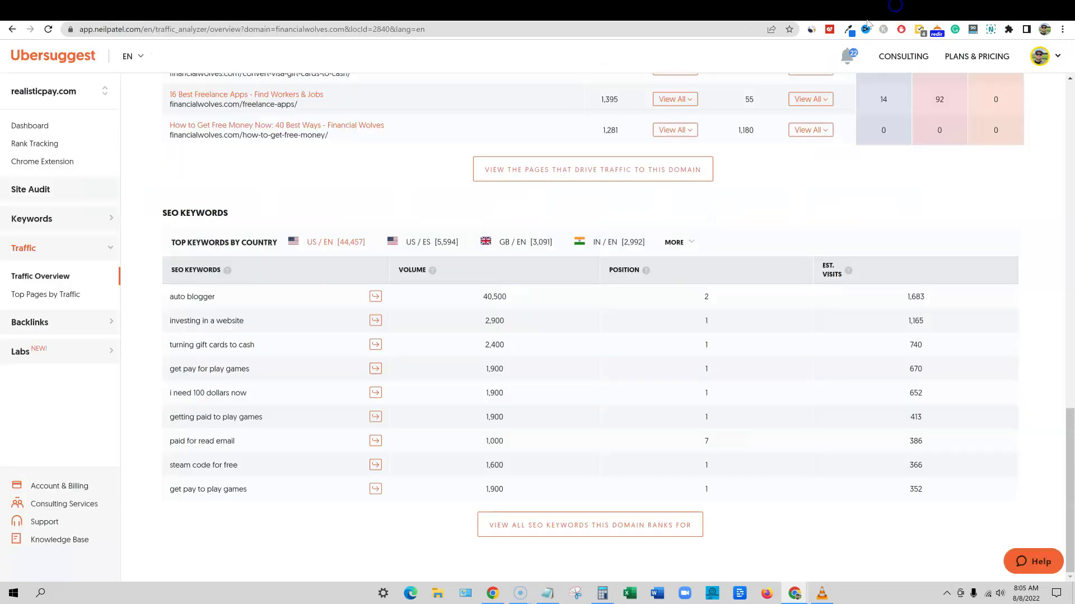
{"action": "scroll", "coordinate": [607, 353], "scroll_direction": "up", "scroll_amount": 15}
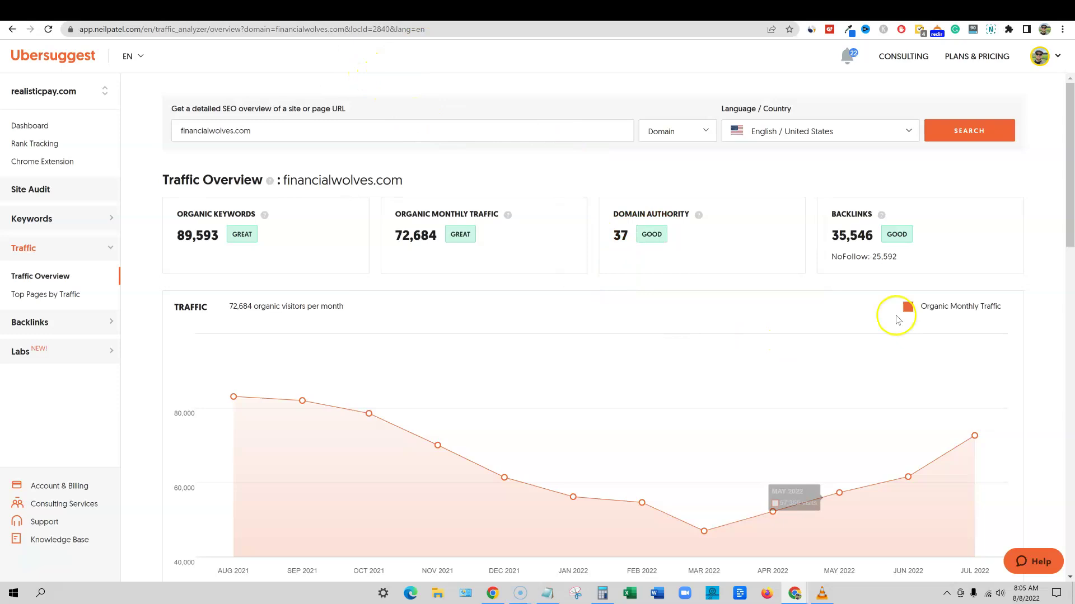
{"action": "left_click", "coordinate": [812, 11]}
{"action": "scroll", "coordinate": [451, 408], "scroll_direction": "down", "scroll_amount": 12}
{"action": "scroll", "coordinate": [404, 419], "scroll_direction": "up", "scroll_amount": 7}
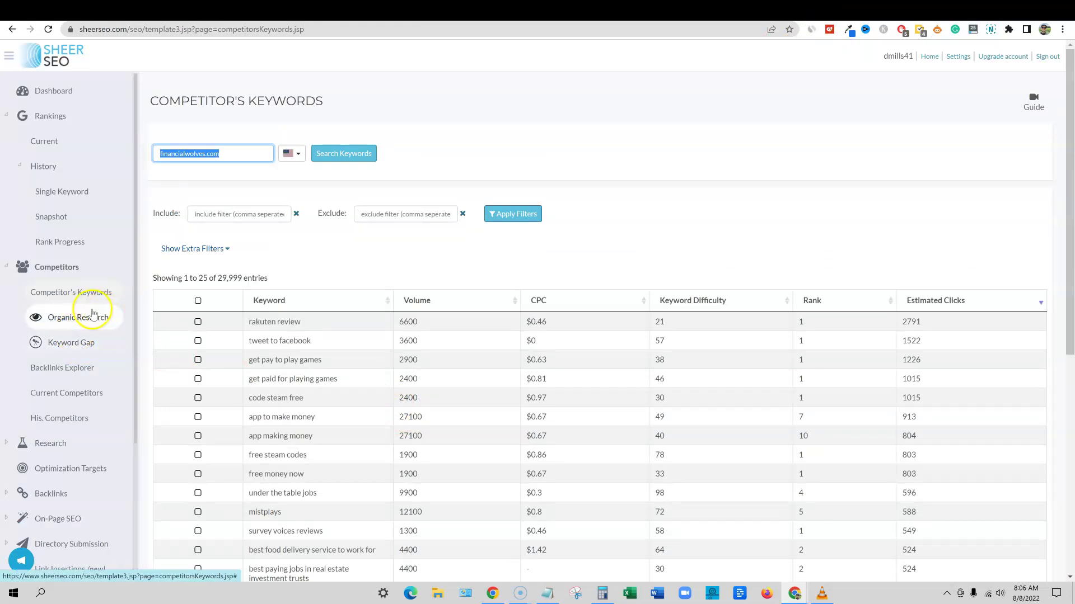
Run a Keyword Gap search comparing realisticpay.com with financialwolves.com, and review the resulting keyword table
{"action": "left_click", "coordinate": [73, 342]}
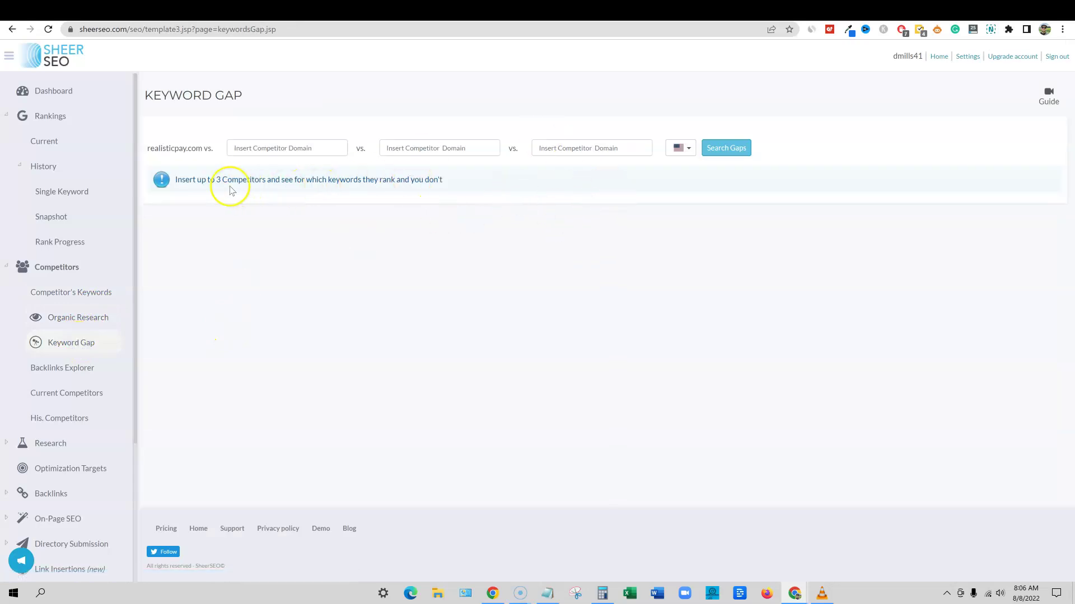
{"action": "left_click", "coordinate": [305, 147]}
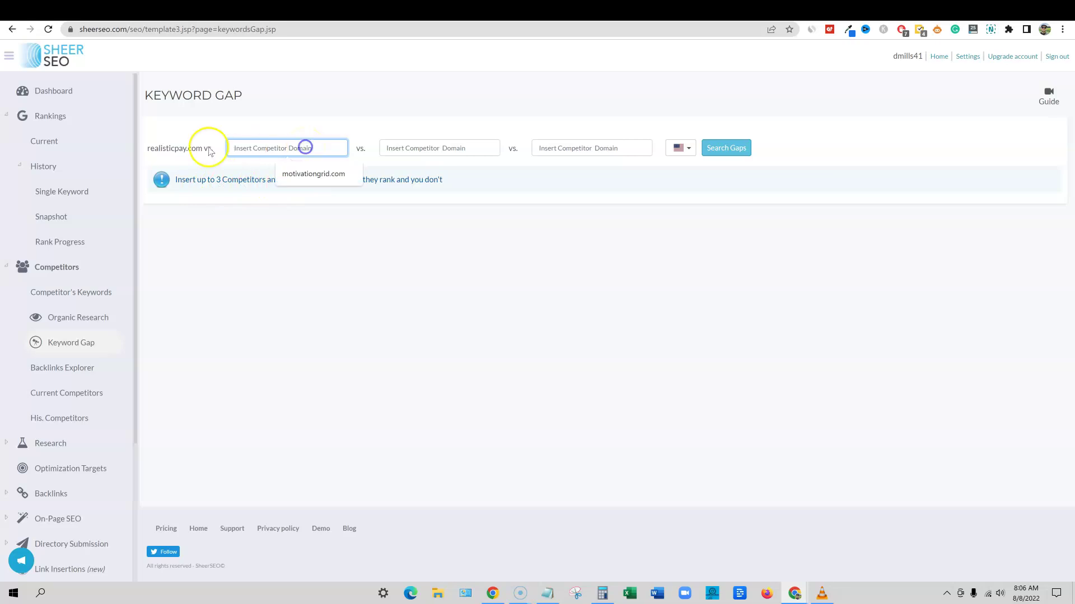
{"action": "left_click", "coordinate": [288, 148]}
{"action": "key", "text": "ctrl+v"}
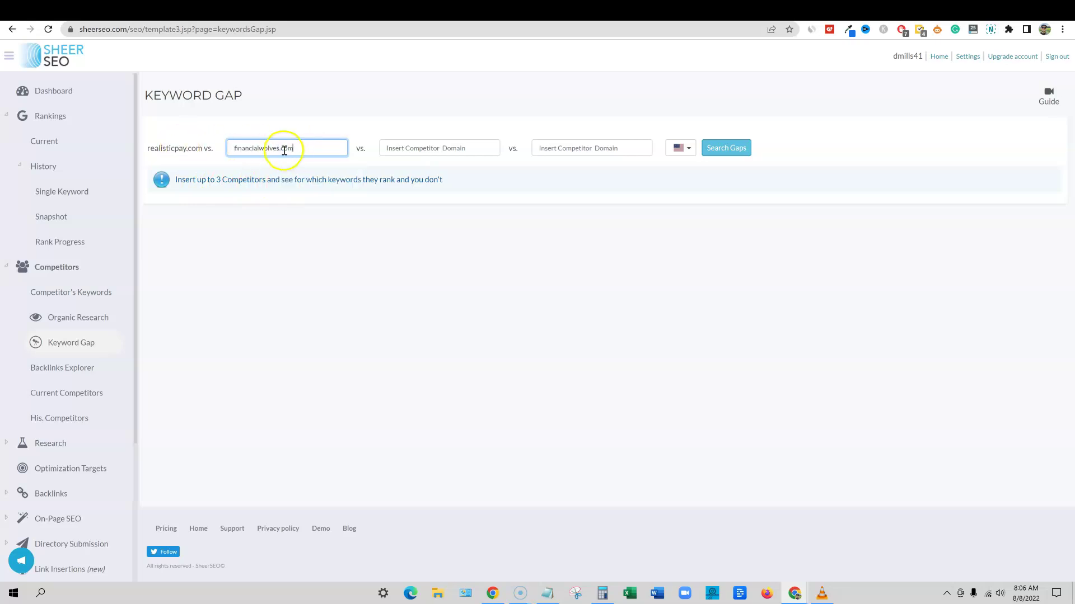
{"action": "left_click", "coordinate": [725, 148]}
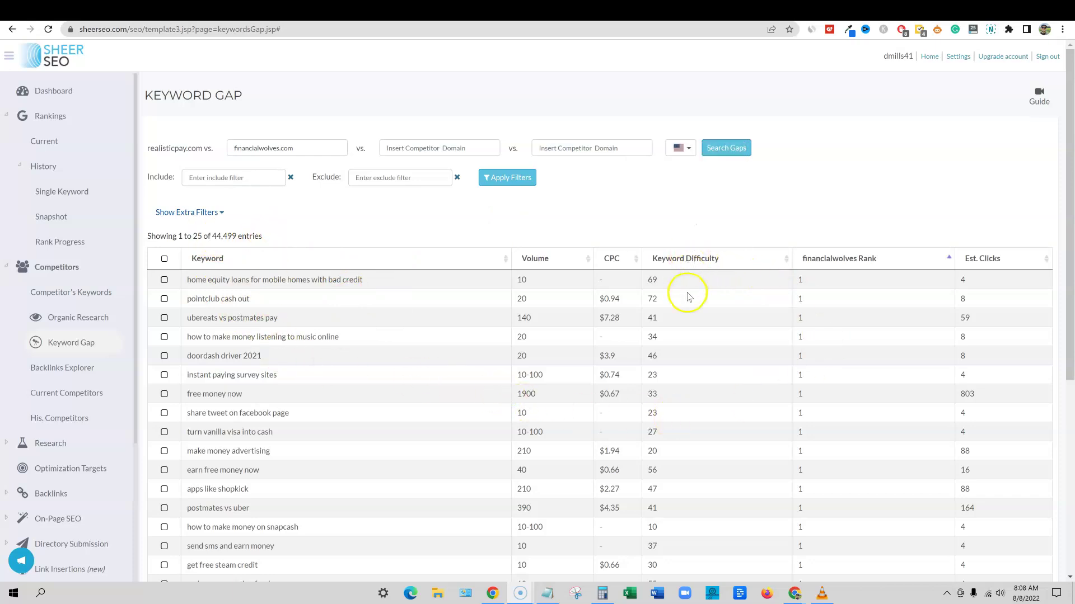
{"action": "mouse_move", "coordinate": [837, 264]}
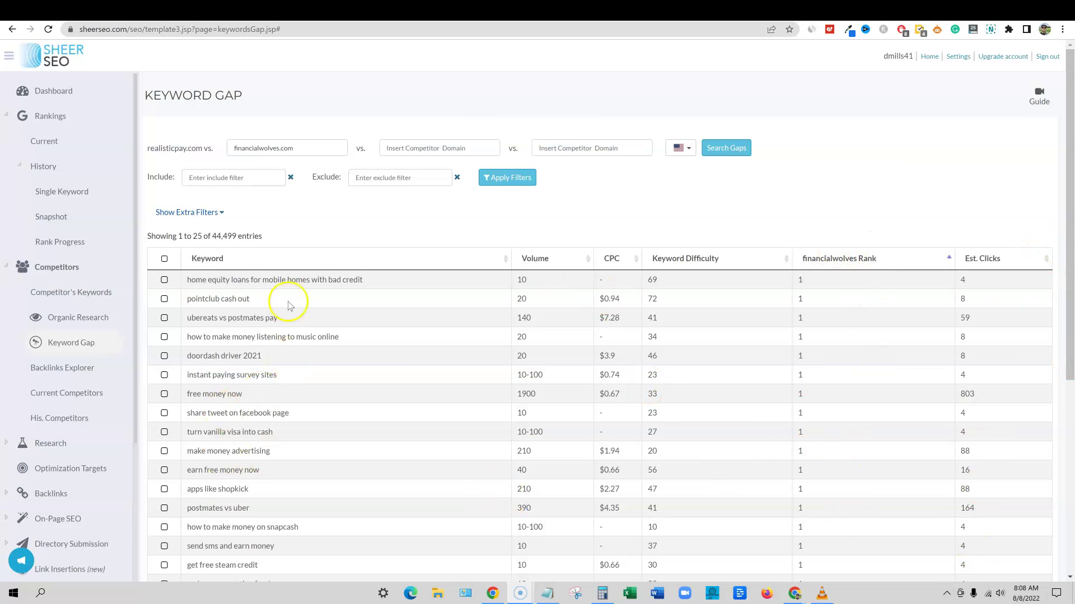
Filter the keyword gap results to keywords where financialwolves.com ranks from 50 to 100
{"action": "left_click", "coordinate": [220, 213]}
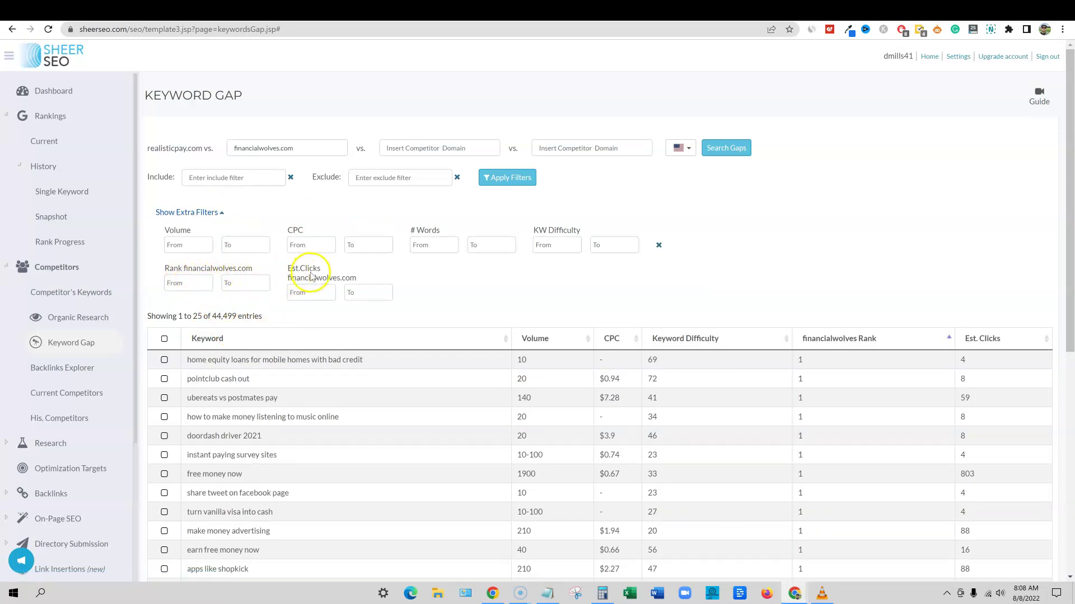
{"action": "left_click", "coordinate": [199, 282]}
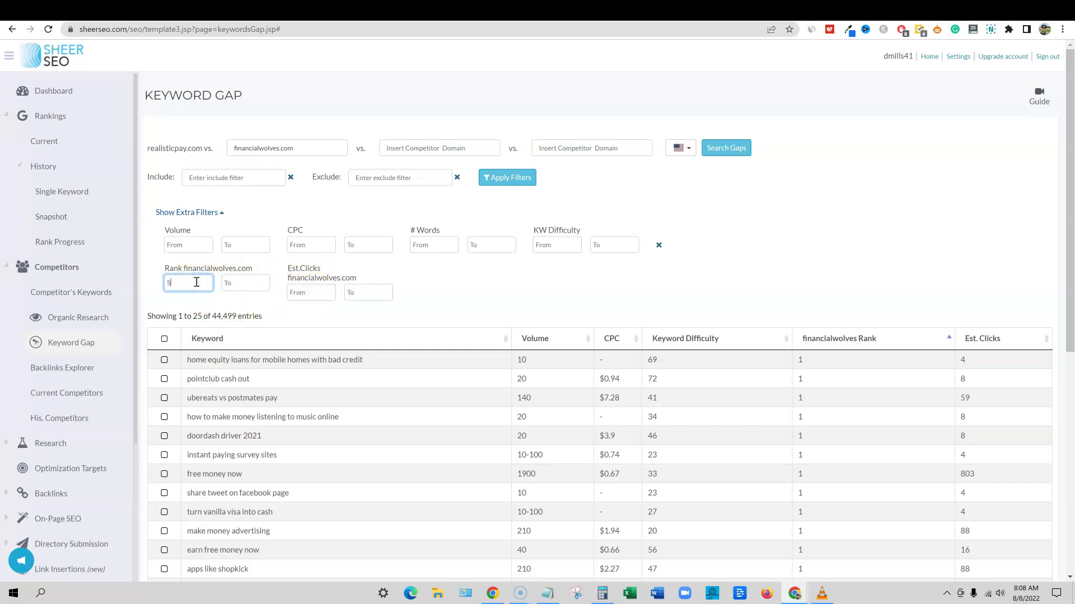
{"action": "left_click", "coordinate": [245, 282]}
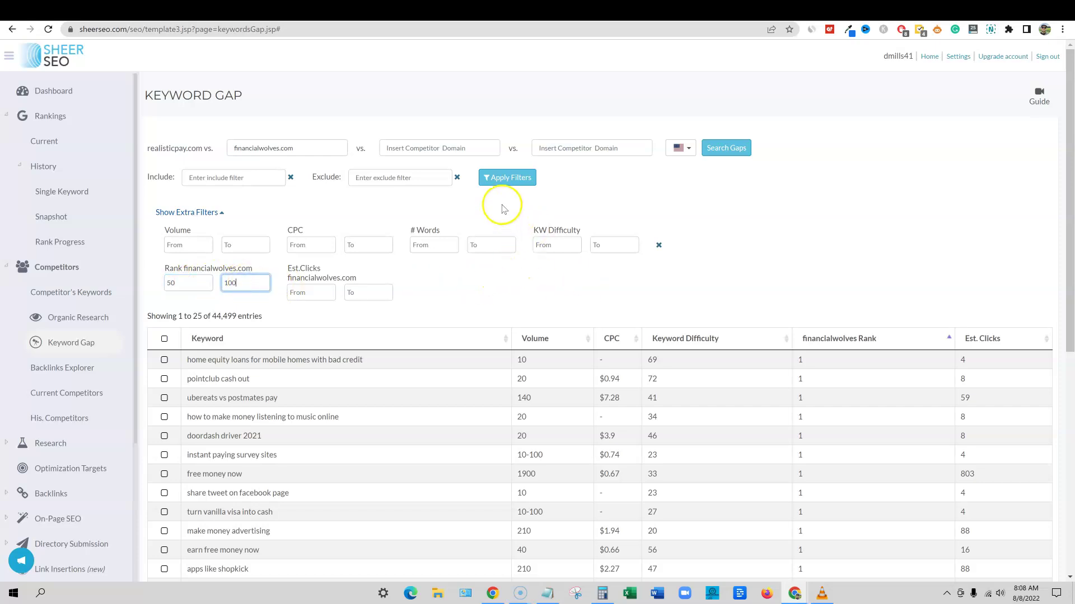
{"action": "left_click", "coordinate": [512, 179]}
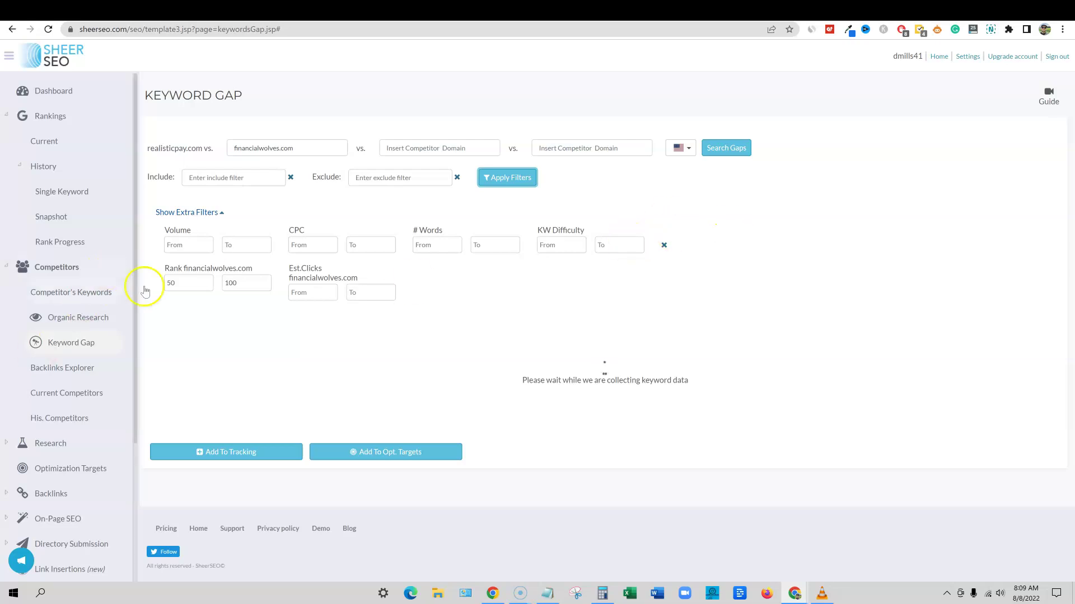
Examine the rank-filtered gap keywords, comparing their volume, CPC, keyword difficulty and competitor rank
{"action": "scroll", "coordinate": [456, 403], "scroll_direction": "down", "scroll_amount": 4}
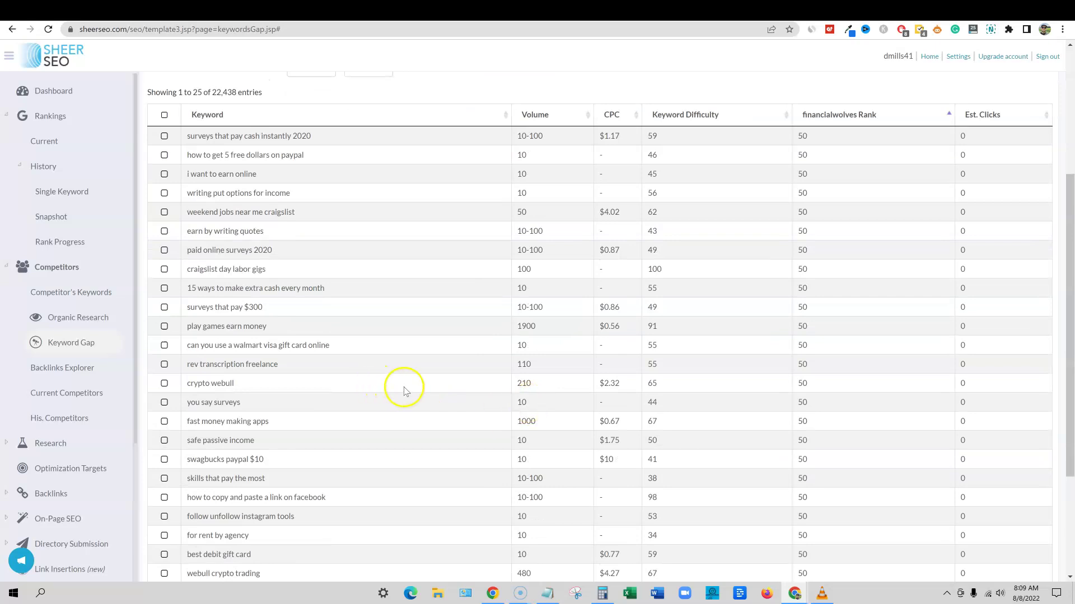
{"action": "scroll", "coordinate": [427, 388], "scroll_direction": "up", "scroll_amount": 1}
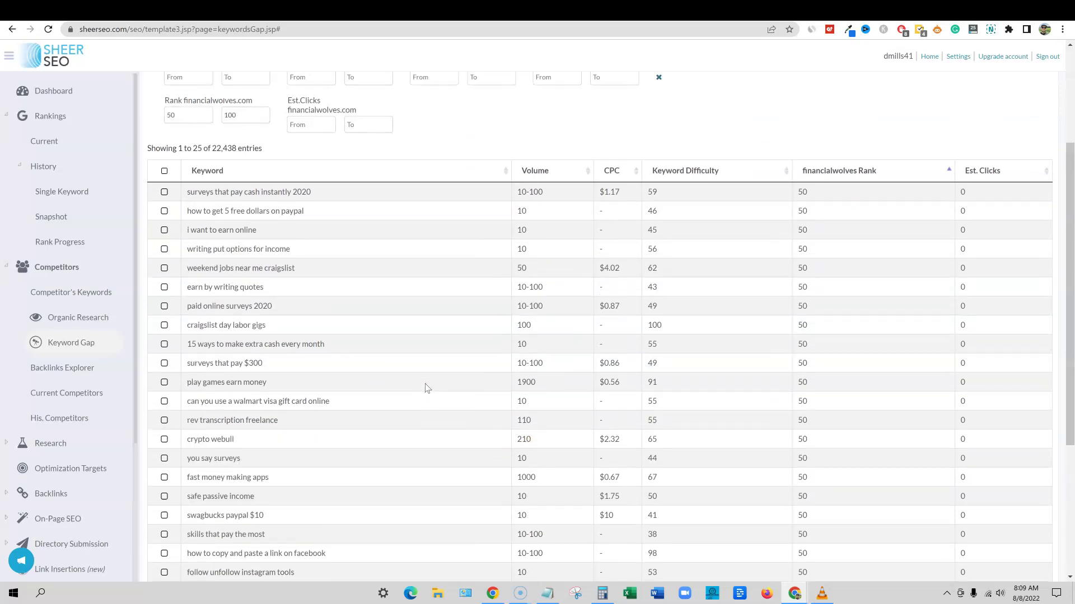
{"action": "scroll", "coordinate": [427, 388], "scroll_direction": "down", "scroll_amount": 1}
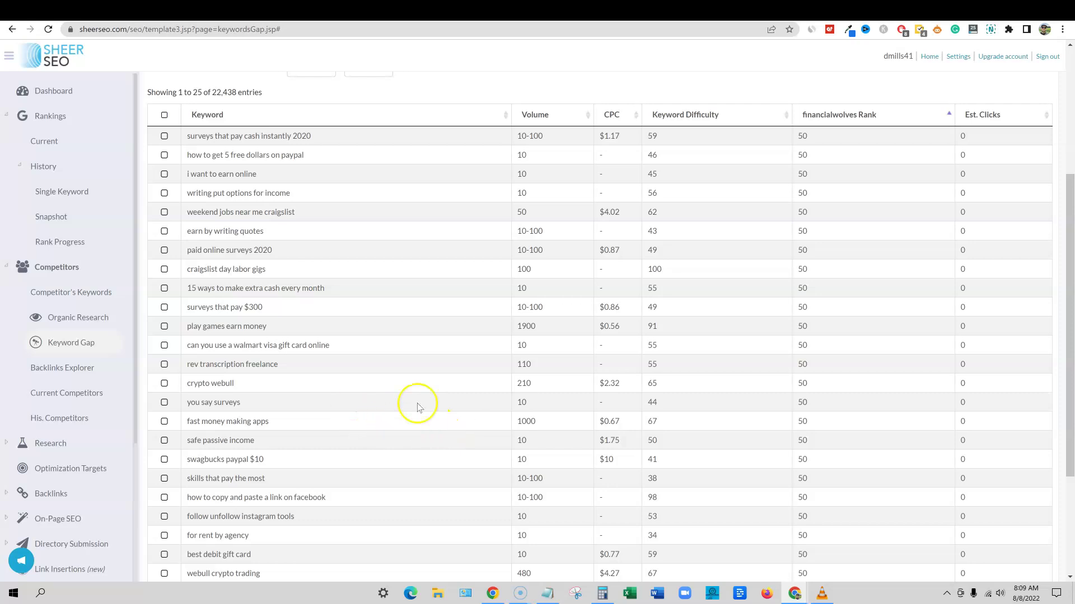
{"action": "scroll", "coordinate": [417, 402], "scroll_direction": "up", "scroll_amount": 1}
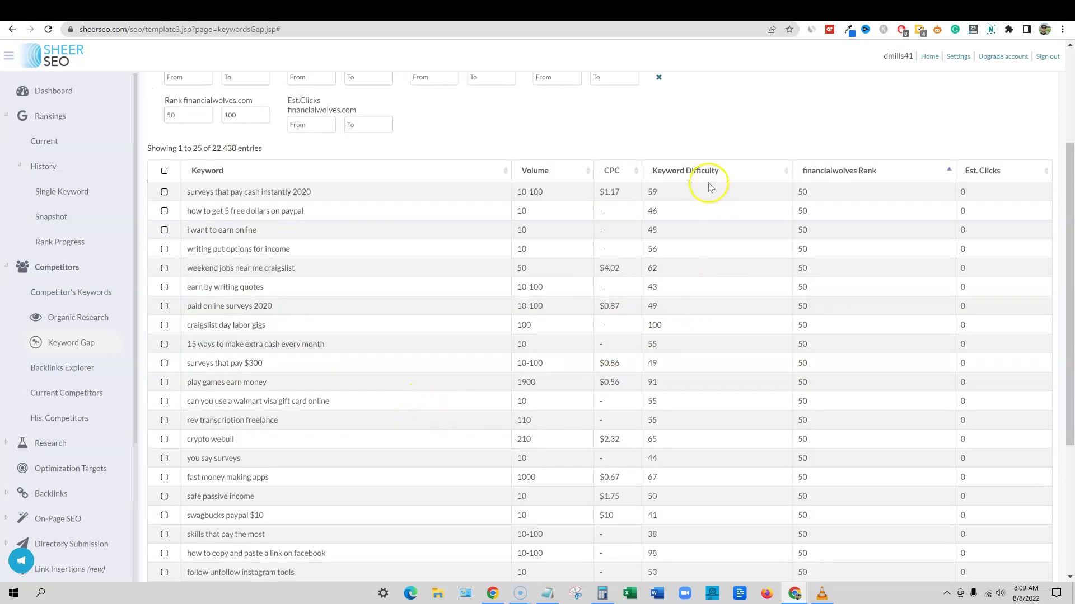
{"action": "scroll", "coordinate": [731, 532], "scroll_direction": "up", "scroll_amount": 1}
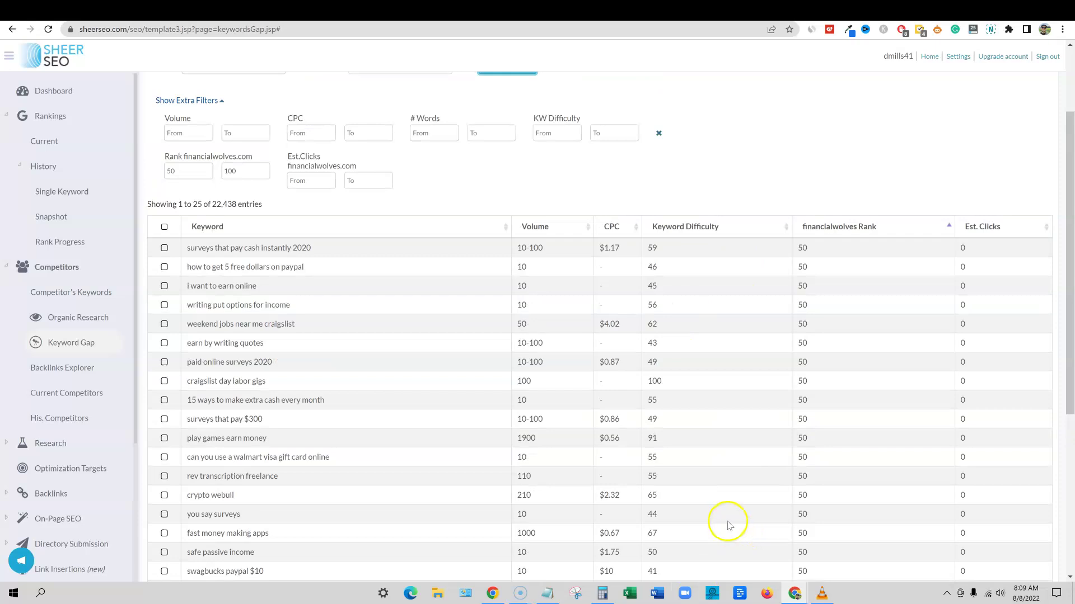
{"action": "scroll", "coordinate": [724, 518], "scroll_direction": "down", "scroll_amount": 5}
{"action": "scroll", "coordinate": [689, 442], "scroll_direction": "up", "scroll_amount": 3}
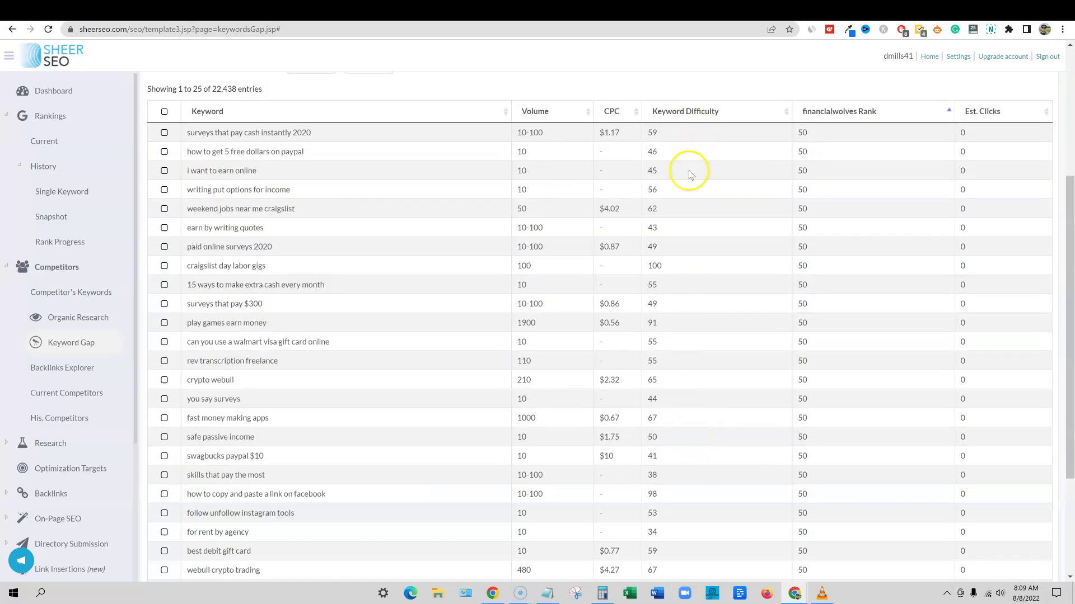
{"action": "scroll", "coordinate": [721, 464], "scroll_direction": "up", "scroll_amount": 2}
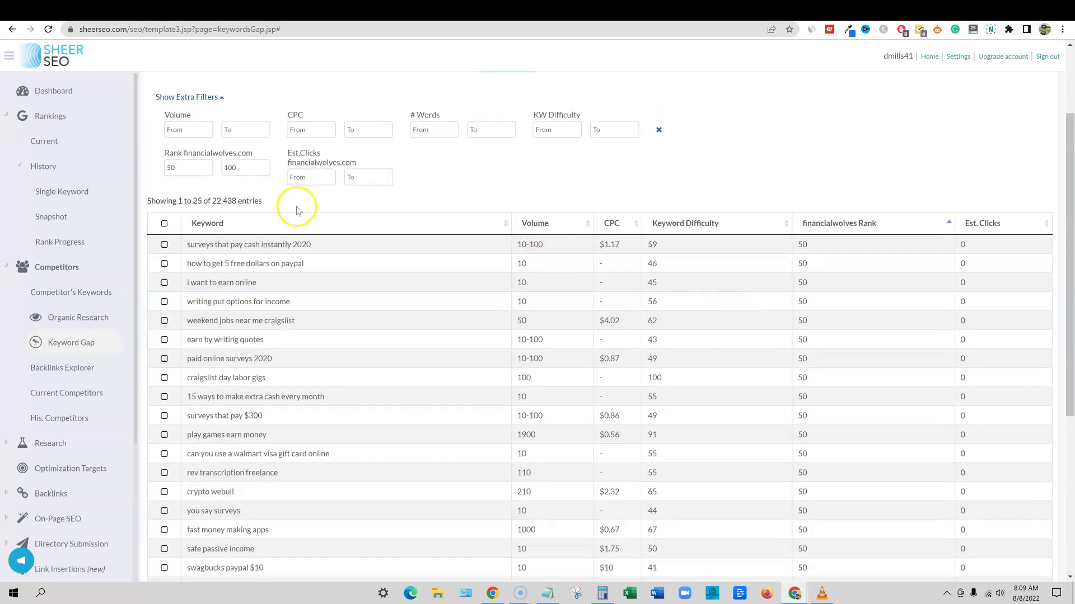
{"action": "scroll", "coordinate": [392, 199], "scroll_direction": "up", "scroll_amount": 2}
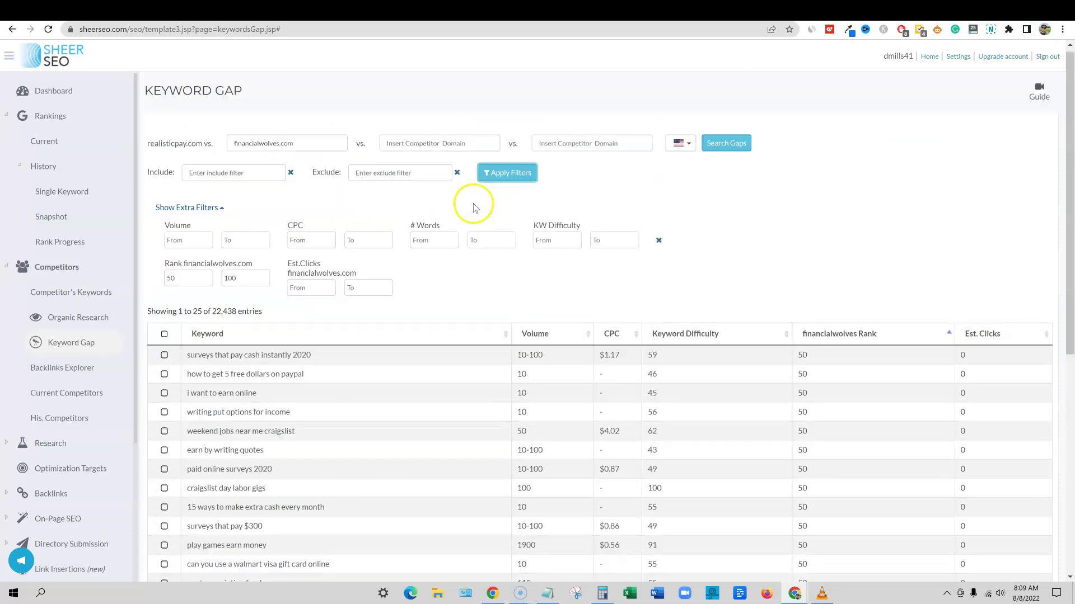
Add a keyword difficulty range of 0 to 15 to the keyword gap filters and apply it
{"action": "left_click", "coordinate": [504, 174]}
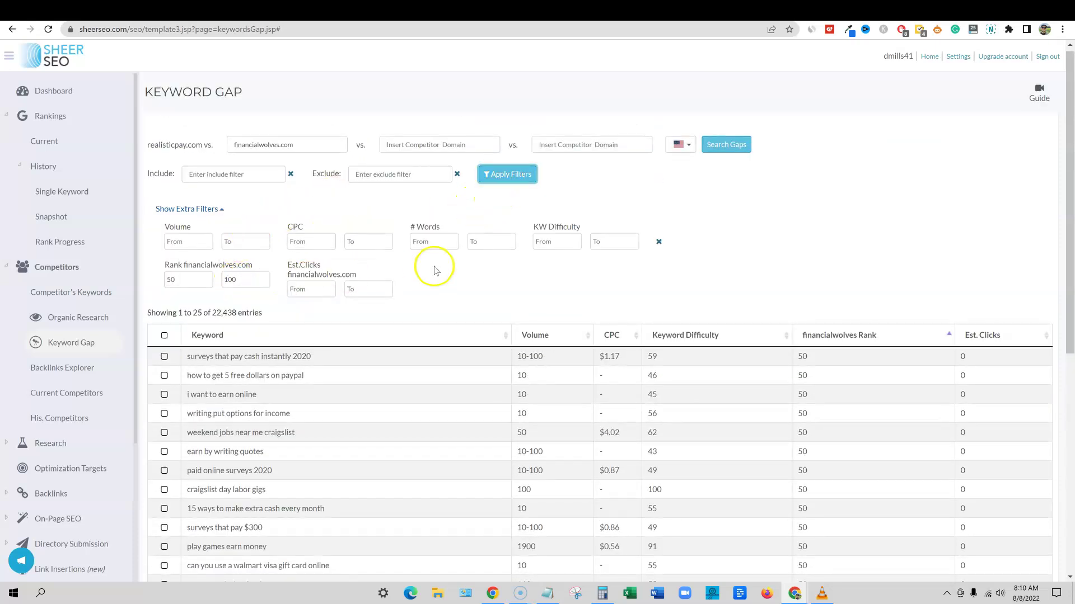
{"action": "left_click", "coordinate": [564, 242]}
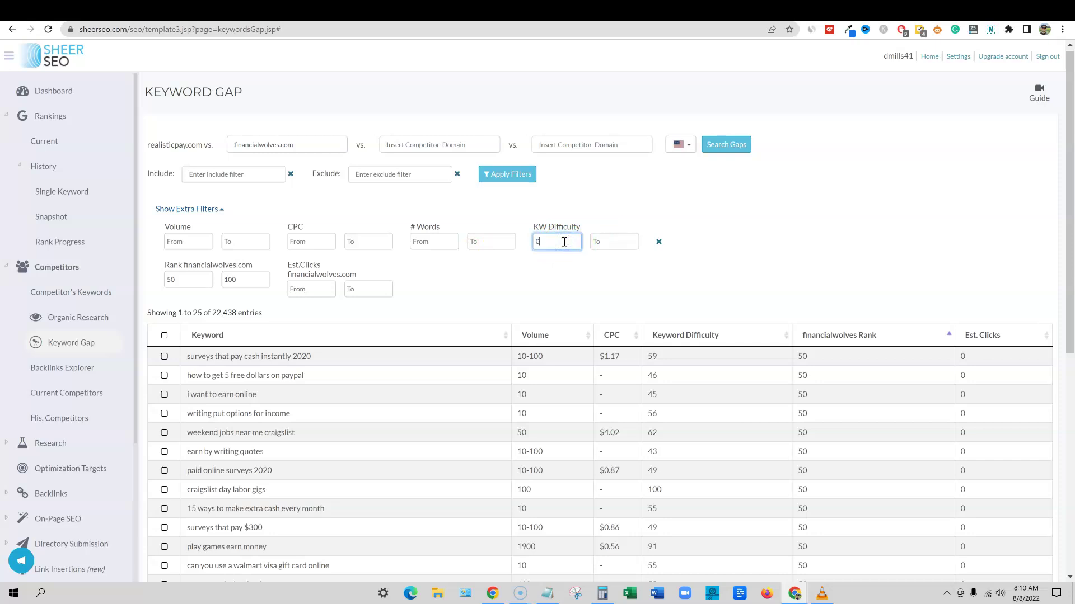
{"action": "left_click", "coordinate": [611, 240]}
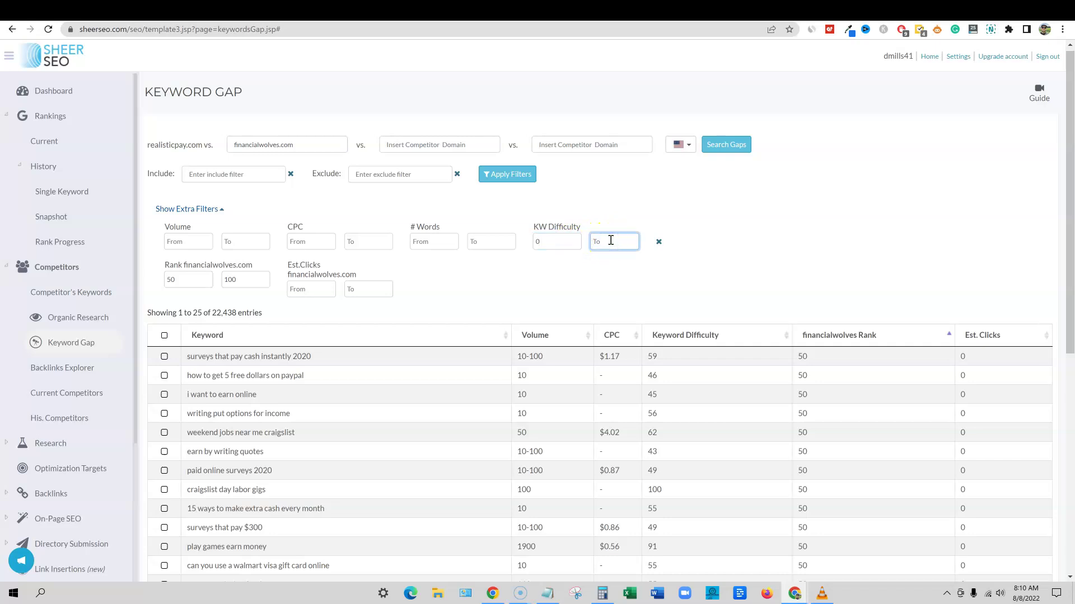
{"action": "type", "text": "15"}
{"action": "left_click", "coordinate": [514, 174]}
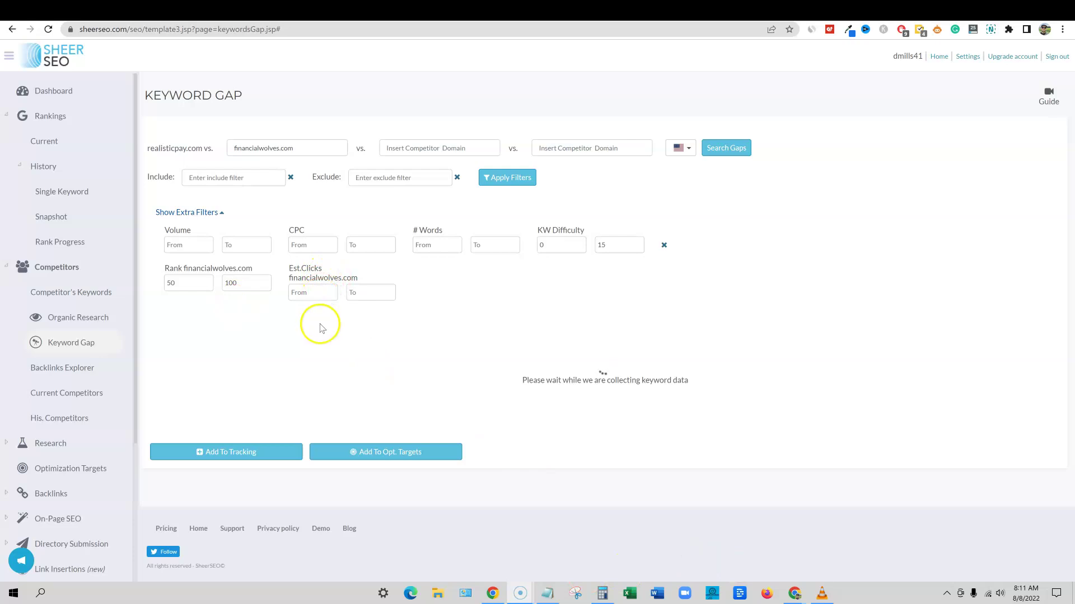
{"action": "left_click", "coordinate": [617, 245]}
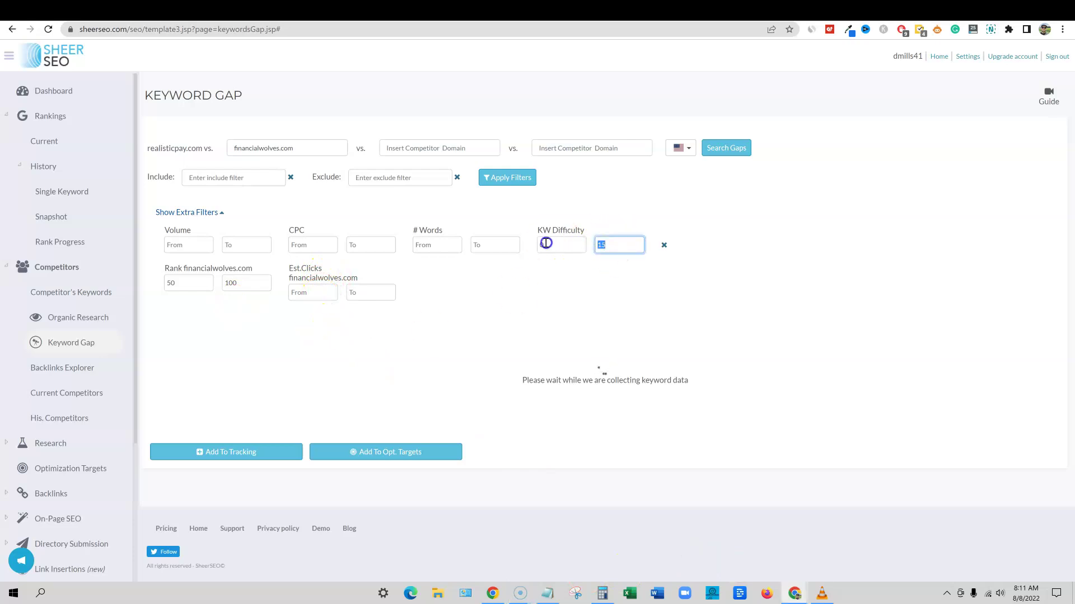
{"action": "left_click", "coordinate": [770, 225]}
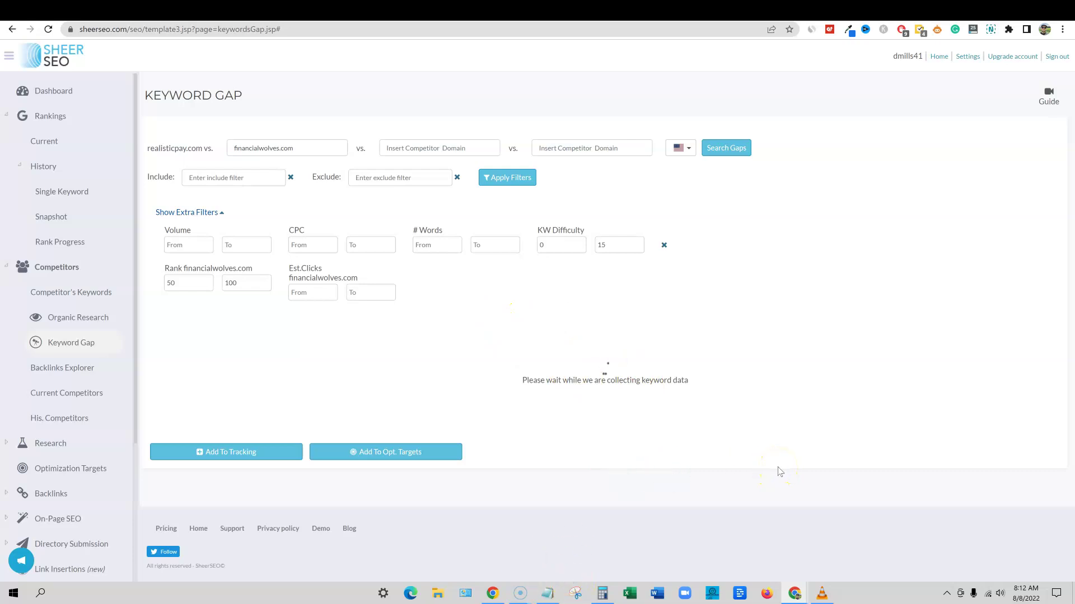
Switch to the Notepad comparison notes, check the speed/bugs criterion listed under Sheer SEO, and return to the browser
{"action": "left_click", "coordinate": [547, 593]}
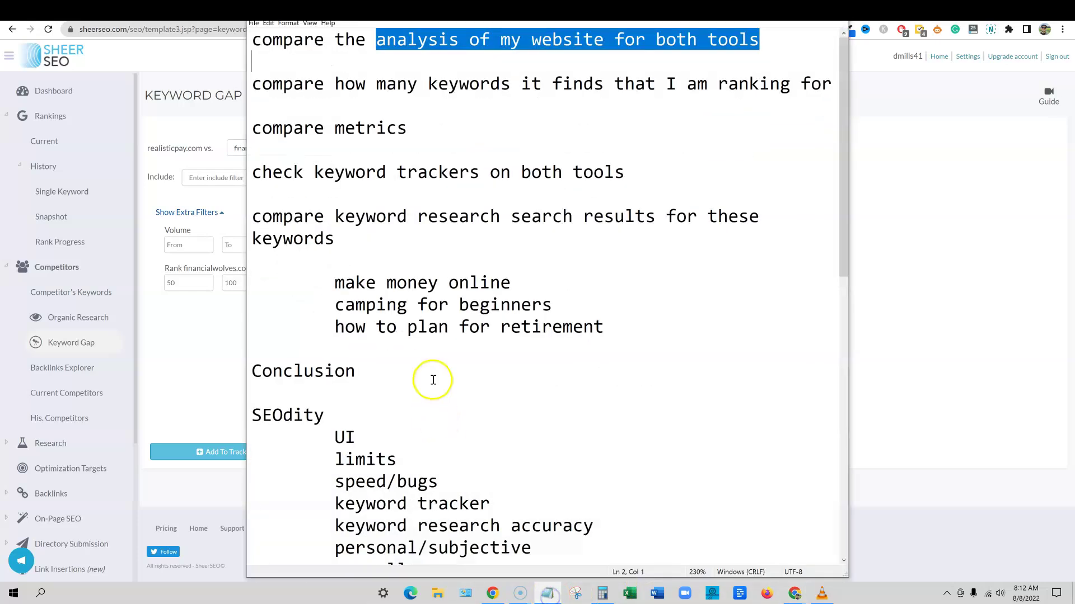
{"action": "scroll", "coordinate": [435, 434], "scroll_direction": "down", "scroll_amount": 1}
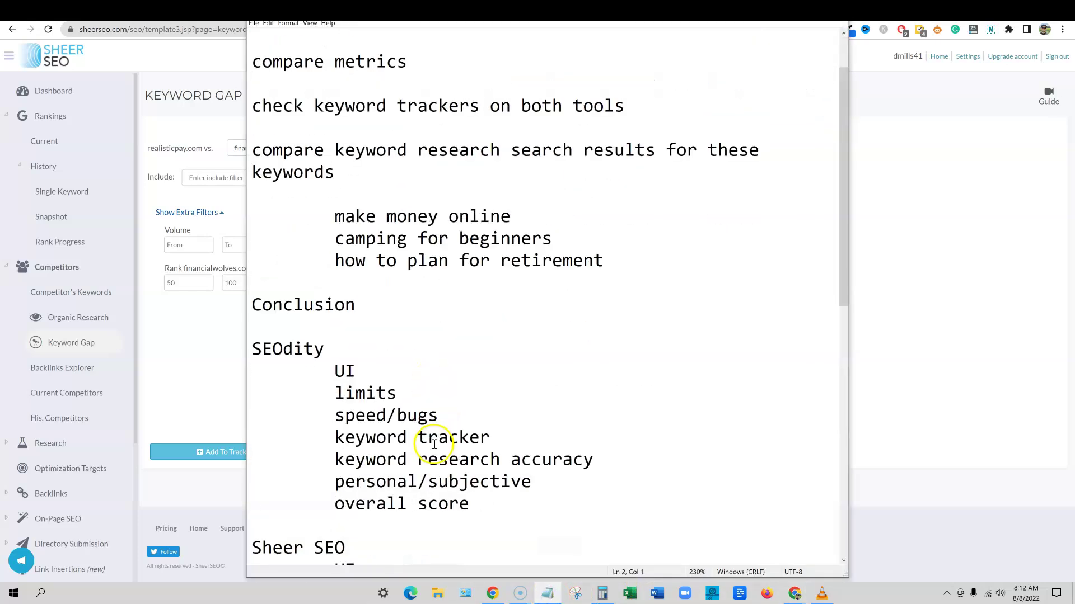
{"action": "scroll", "coordinate": [386, 420], "scroll_direction": "down", "scroll_amount": 3}
{"action": "left_click_drag", "start_coordinate": [333, 416], "coordinate": [478, 415]}
{"action": "left_click", "coordinate": [467, 417]}
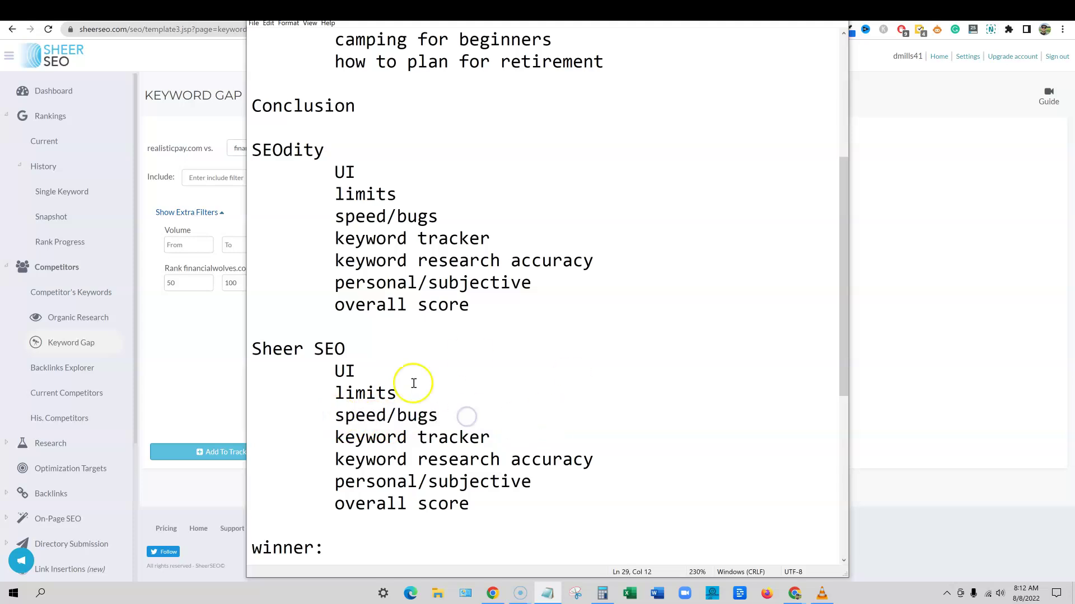
{"action": "key", "text": "alt+Tab"}
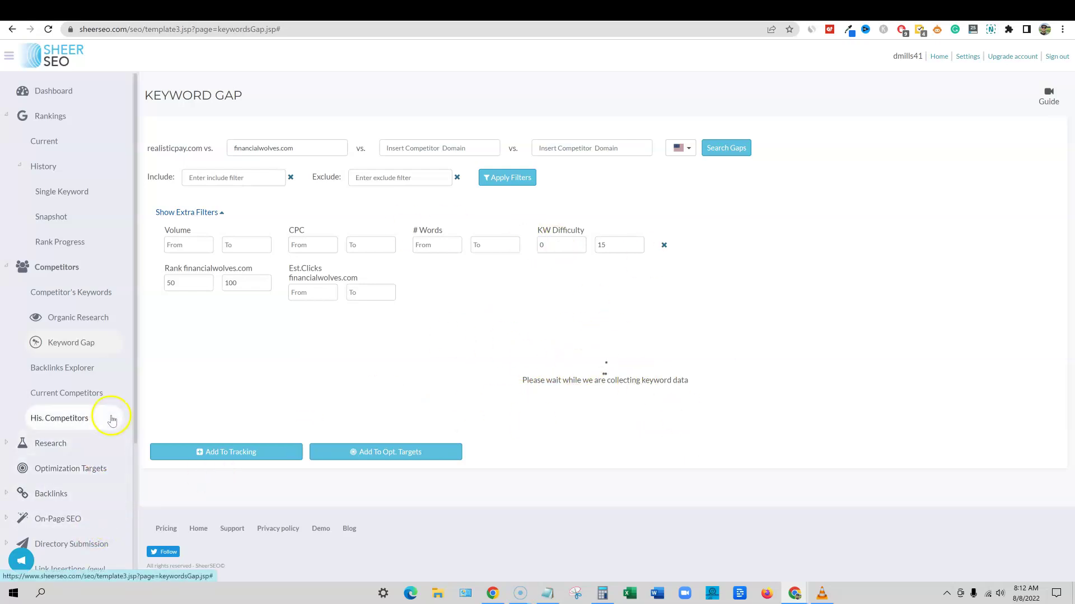
{"action": "double_click", "coordinate": [614, 244]}
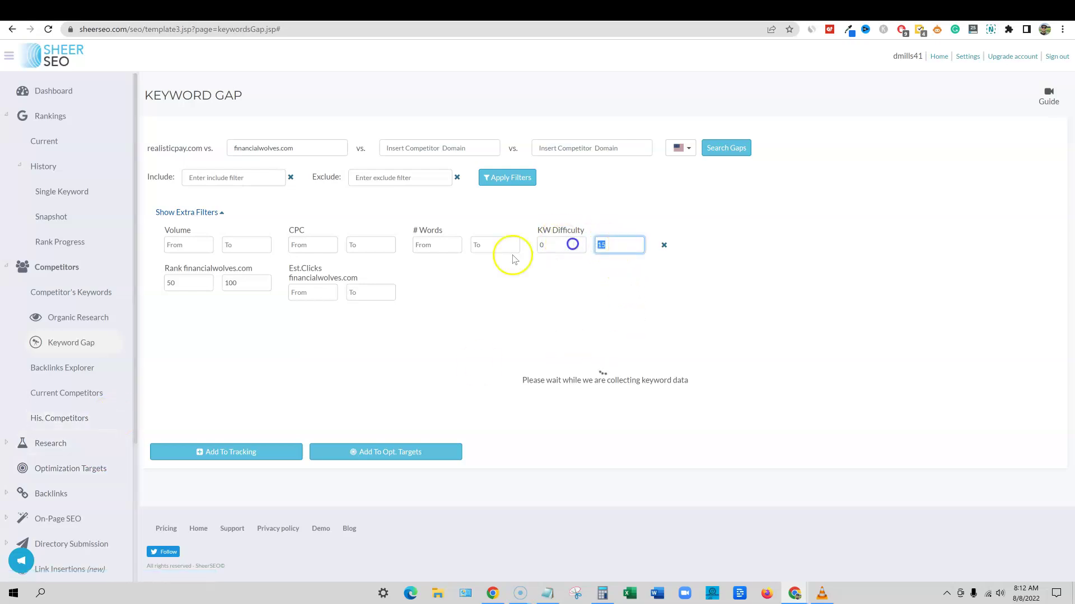
{"action": "double_click", "coordinate": [250, 283]}
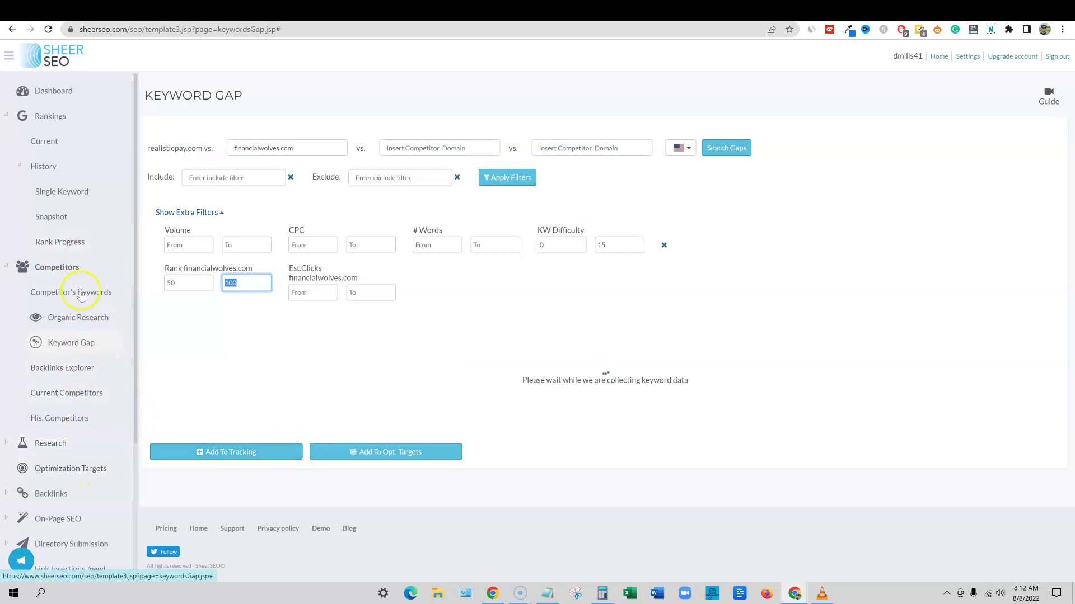
Try to create a Backlinks Explorer report for financialwolves.com
{"action": "left_click", "coordinate": [78, 368]}
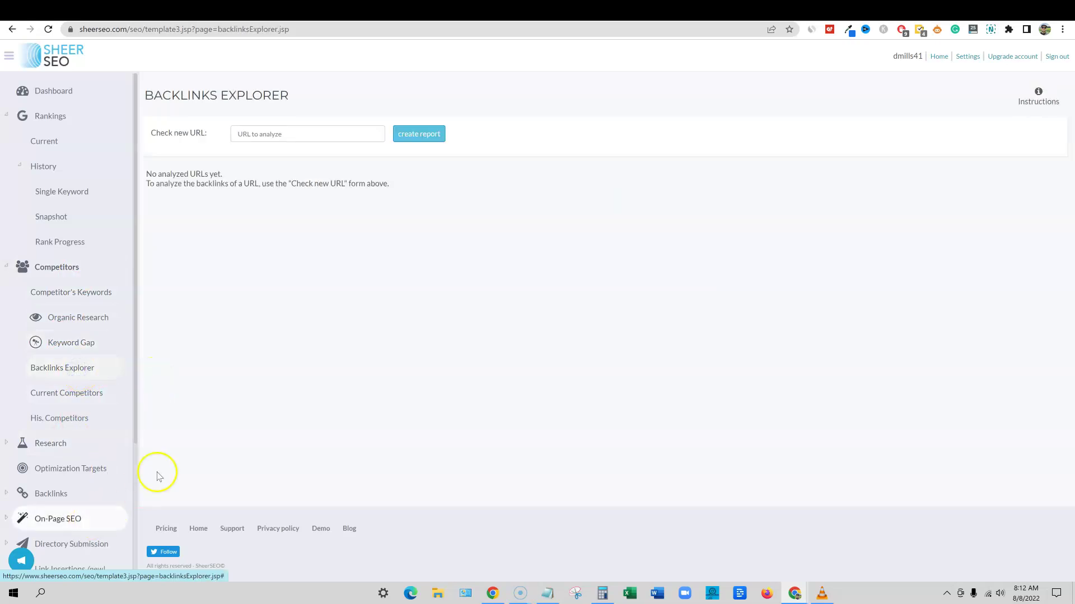
{"action": "left_click", "coordinate": [273, 135]}
{"action": "type", "text": "financialwolves.com"}
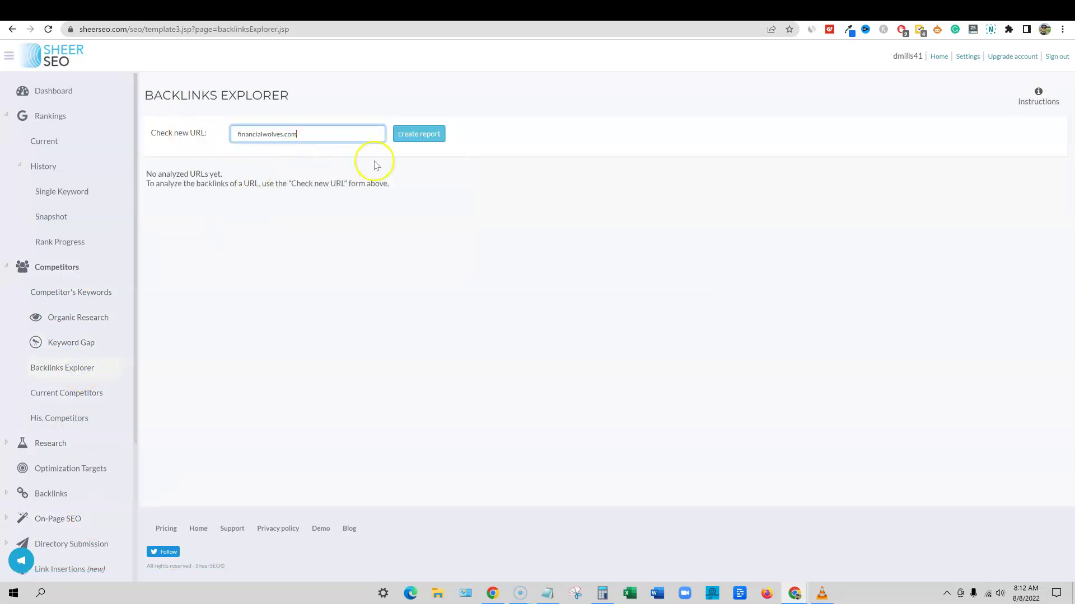
{"action": "left_click", "coordinate": [418, 133]}
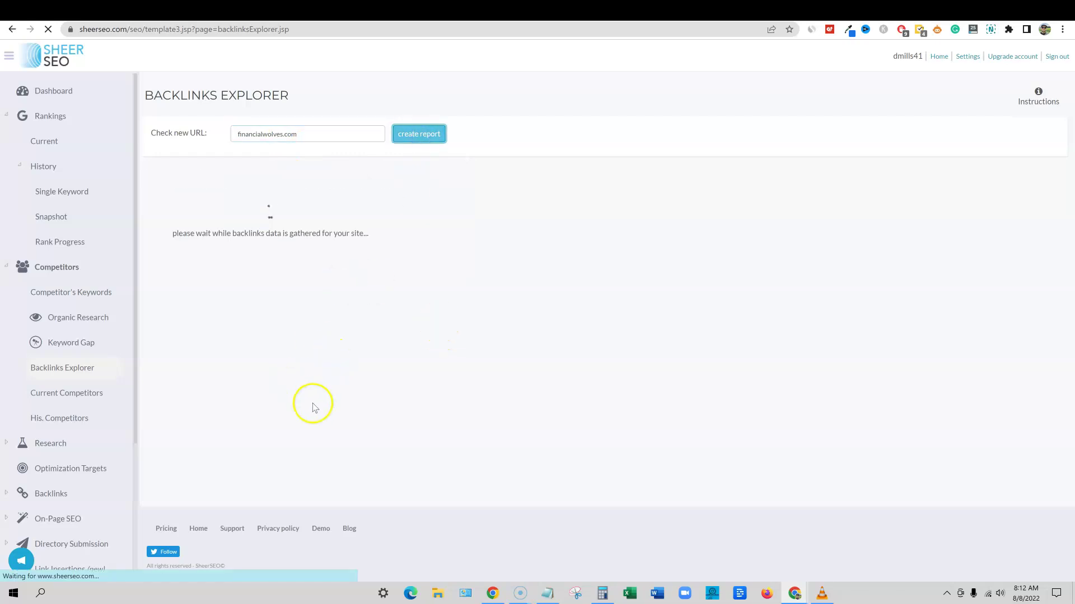
{"action": "scroll", "coordinate": [70, 413], "scroll_direction": "down", "scroll_amount": 4}
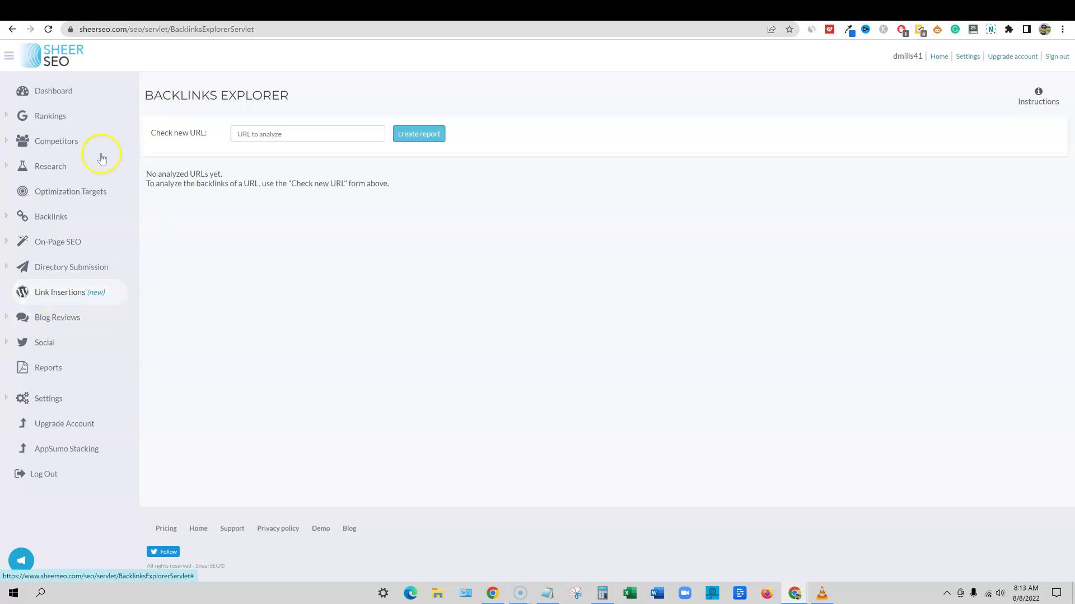
Expand the Backlinks section and retry the backlinks report with the copied competitor domain
{"action": "left_click", "coordinate": [52, 230]}
{"action": "left_click", "coordinate": [282, 137]}
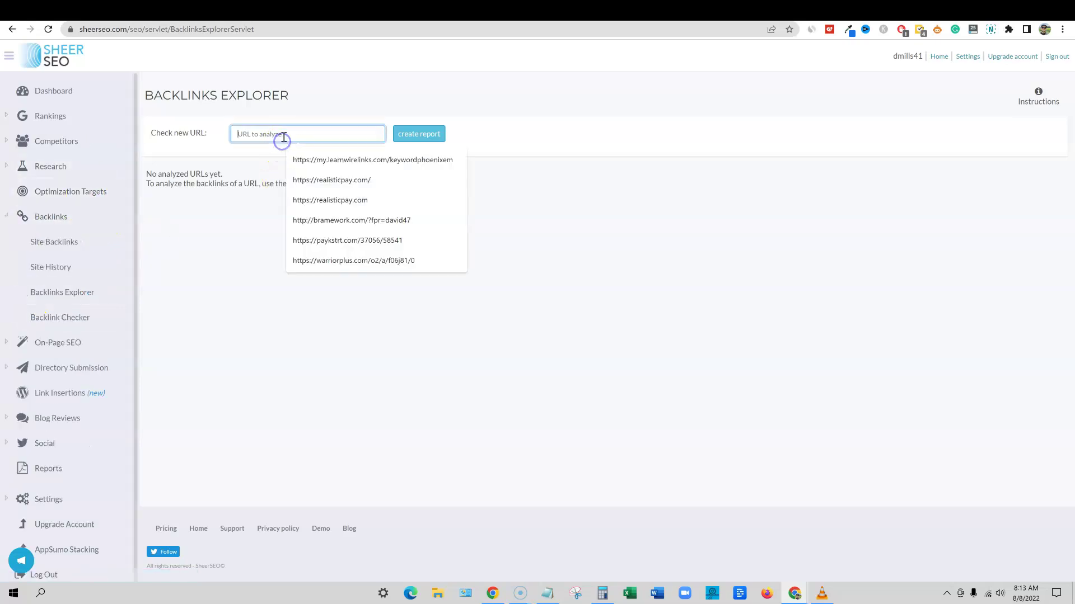
{"action": "key", "text": "ctrl+v"}
{"action": "left_click", "coordinate": [418, 134]}
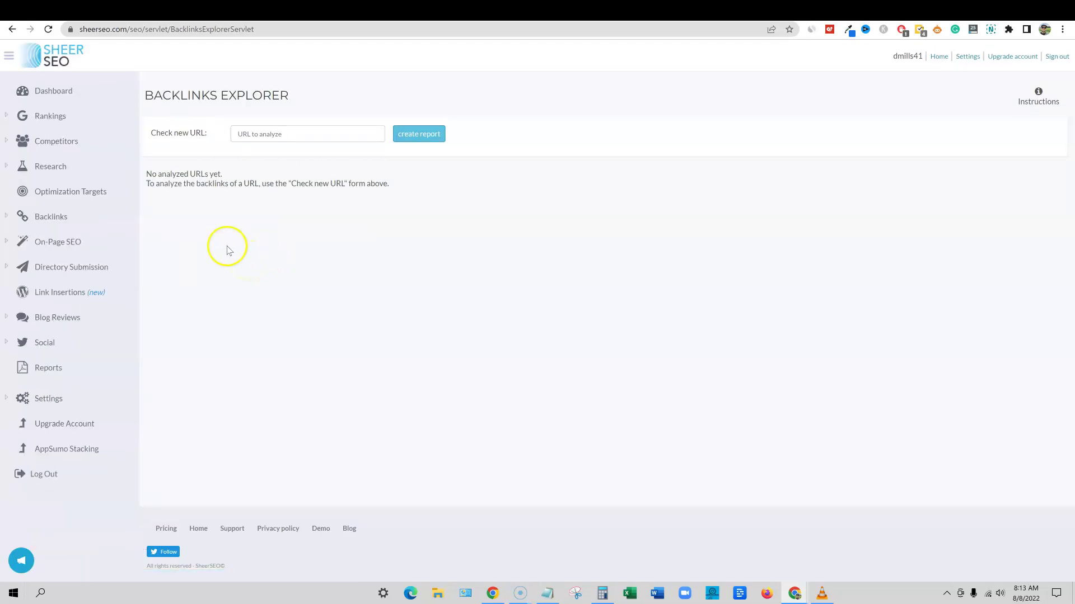
{"action": "left_click", "coordinate": [268, 132]}
{"action": "left_click", "coordinate": [231, 202]}
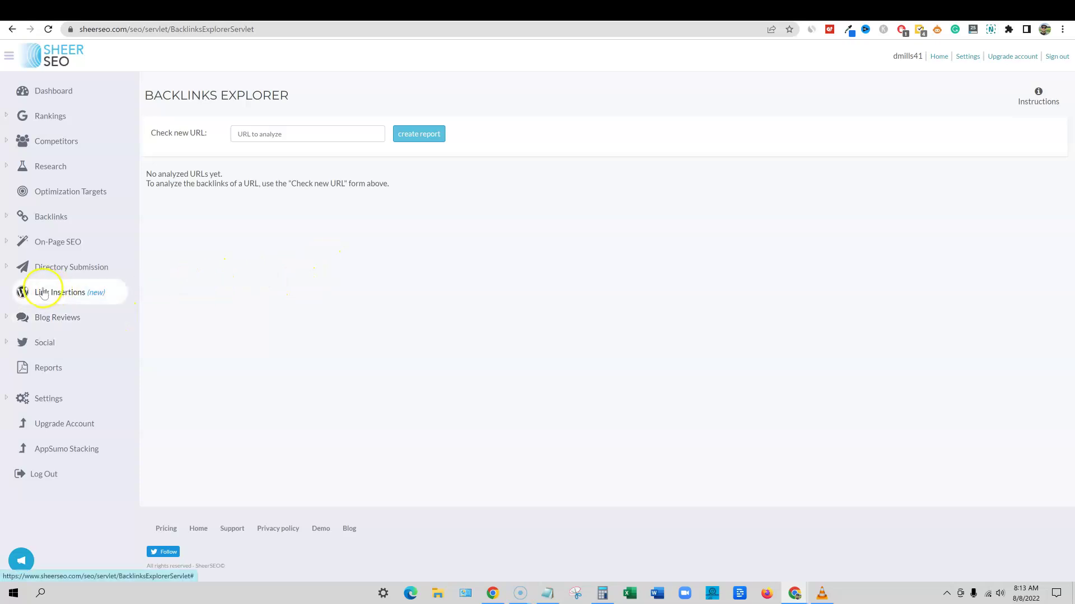
View the dashboard's ranking and web presence charts and open Keyword Ideas in the Keyword Explorer under Research
{"action": "left_click", "coordinate": [48, 89]}
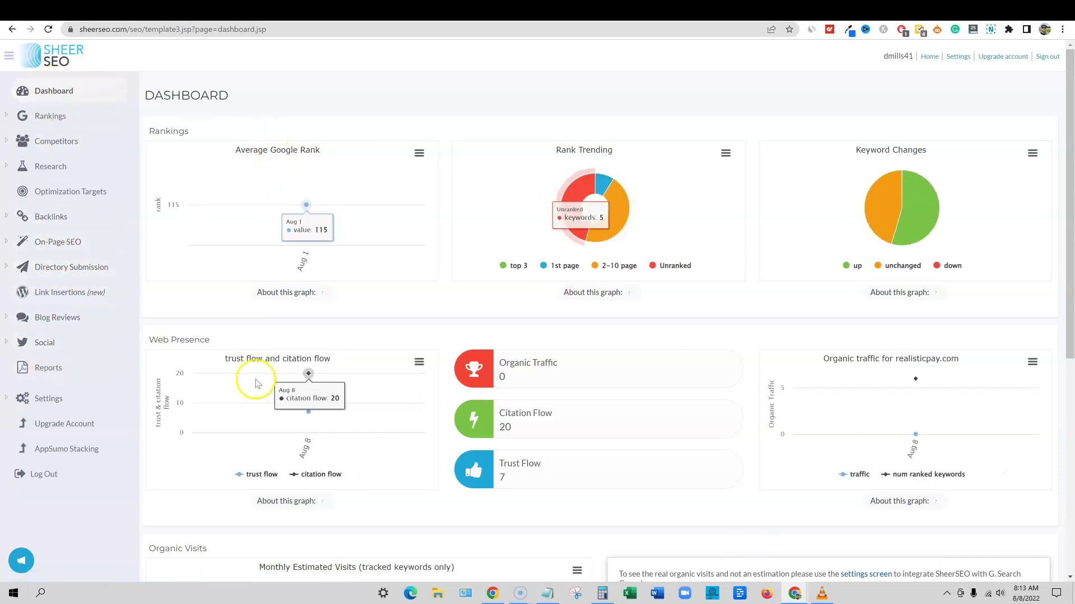
{"action": "left_click", "coordinate": [7, 164]}
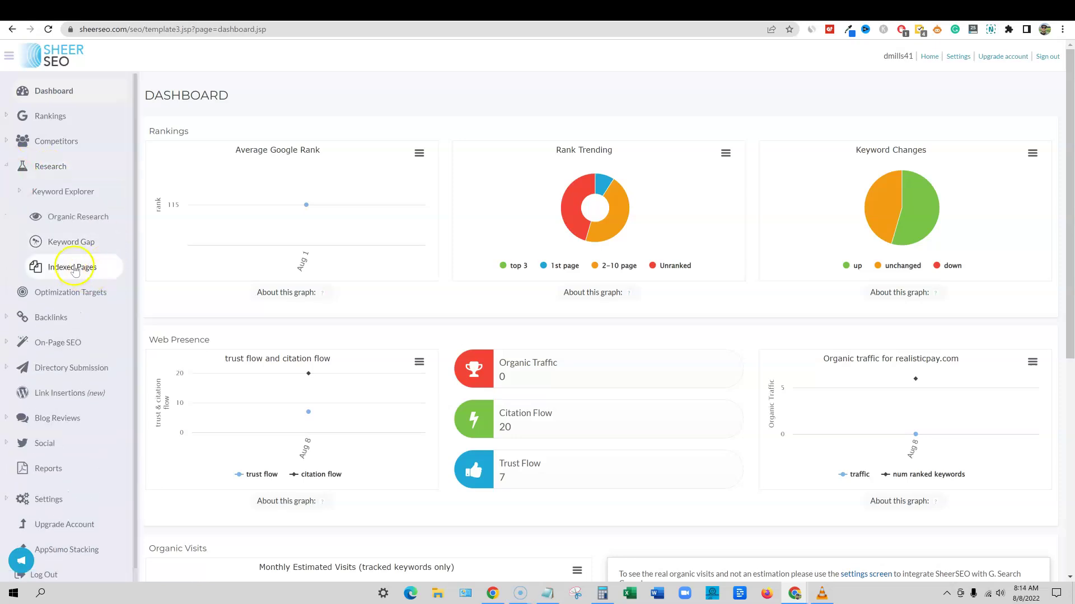
{"action": "left_click", "coordinate": [19, 192]}
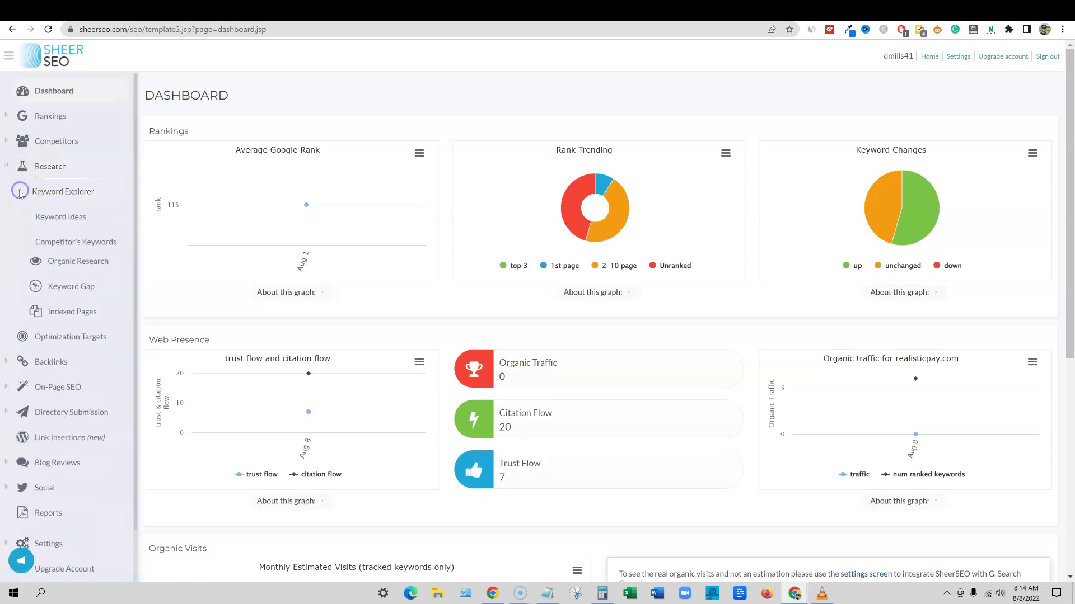
{"action": "left_click", "coordinate": [67, 217]}
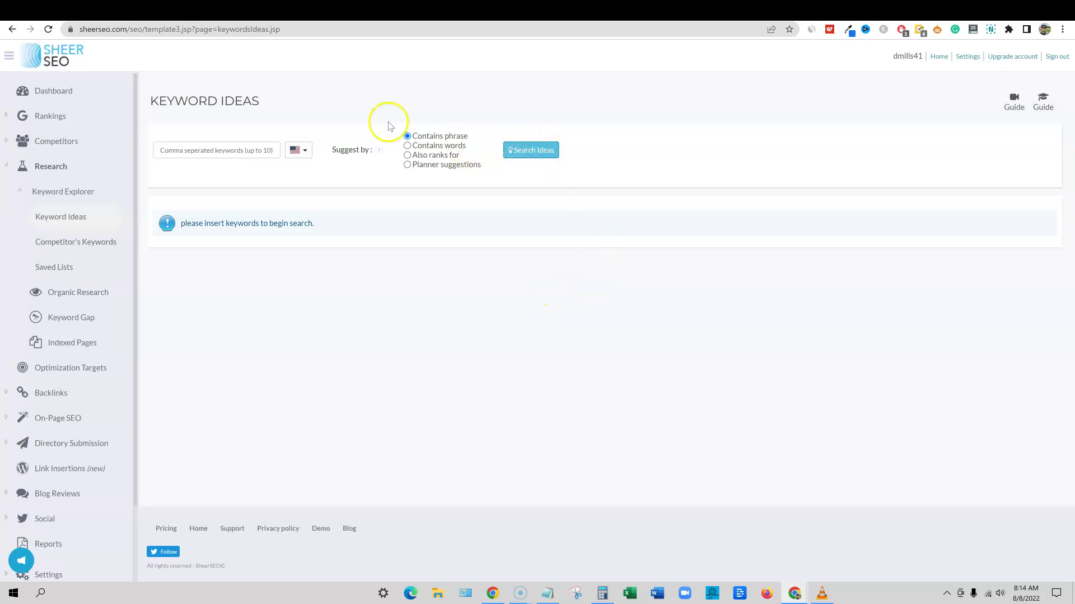
Switch to the Notepad comparison notes and copy the test keyword "make money online"
{"action": "left_click", "coordinate": [546, 593]}
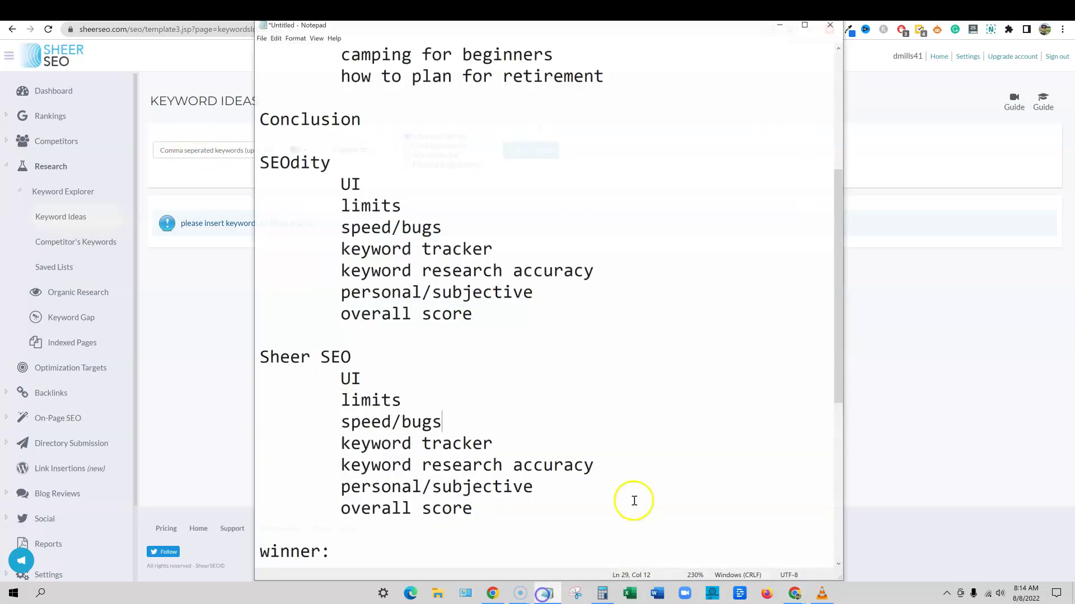
{"action": "scroll", "coordinate": [479, 344], "scroll_direction": "up", "scroll_amount": 4}
{"action": "left_click", "coordinate": [605, 327]}
{"action": "left_click_drag", "start_coordinate": [605, 327], "coordinate": [325, 273]}
{"action": "left_click_drag", "start_coordinate": [509, 283], "coordinate": [336, 280]}
{"action": "key", "text": "ctrl+c"}
Return to SheerSEO in the browser and search keyword ideas containing the phrase "make money online" for the United States
{"action": "left_click", "coordinate": [204, 331]}
{"action": "left_click", "coordinate": [216, 152]}
{"action": "key", "text": "ctrl+v"}
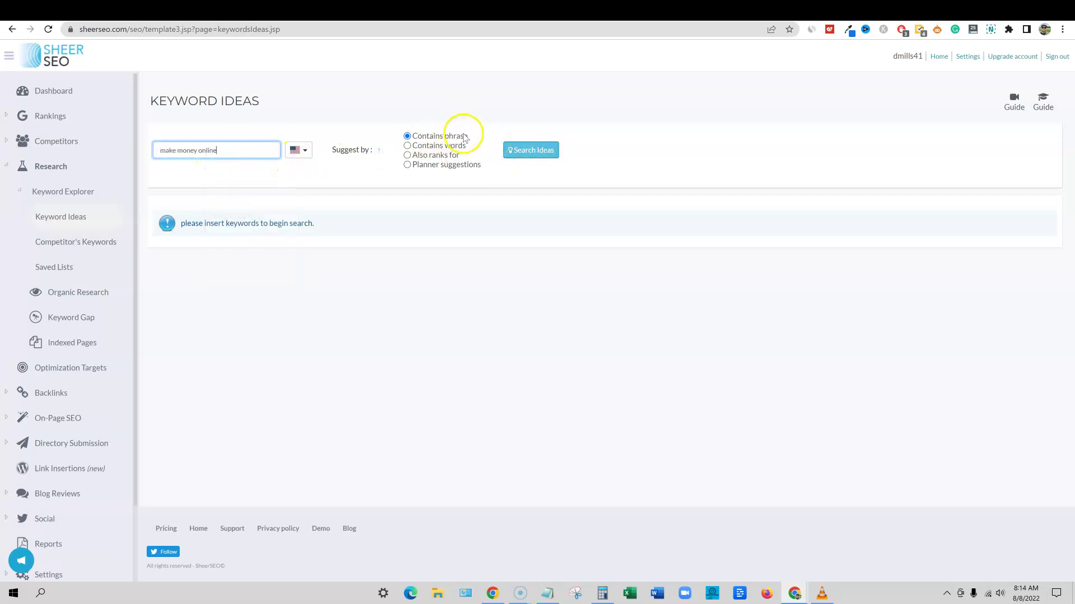
{"action": "left_click", "coordinate": [533, 149]}
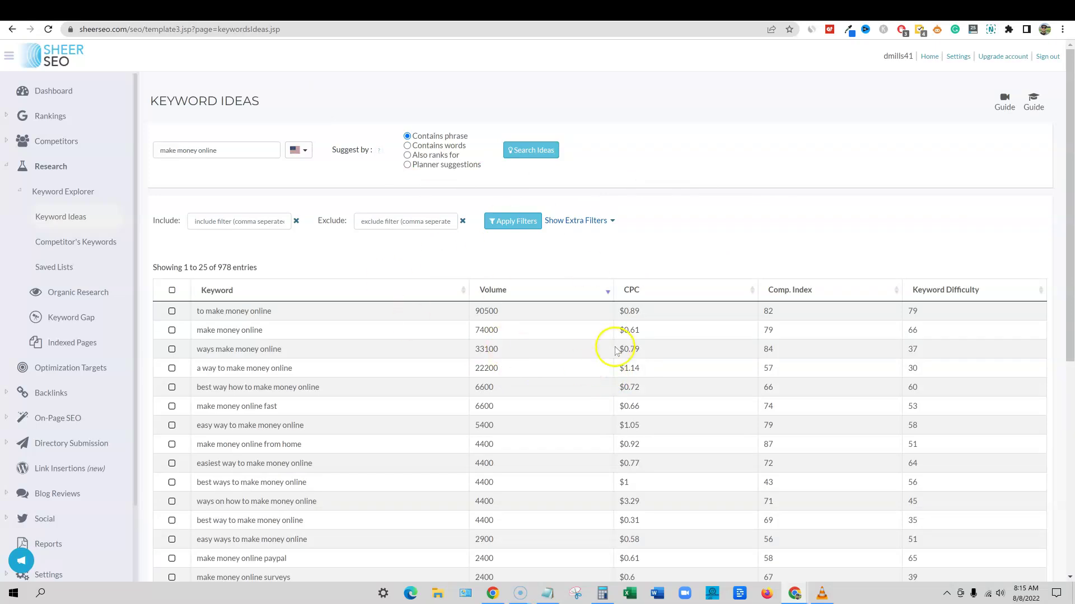
Examine the keyword ideas for "make money online", including the number of entries, volume, CPC, competition index and keyword difficulty
{"action": "left_click_drag", "start_coordinate": [217, 267], "coordinate": [258, 268]}
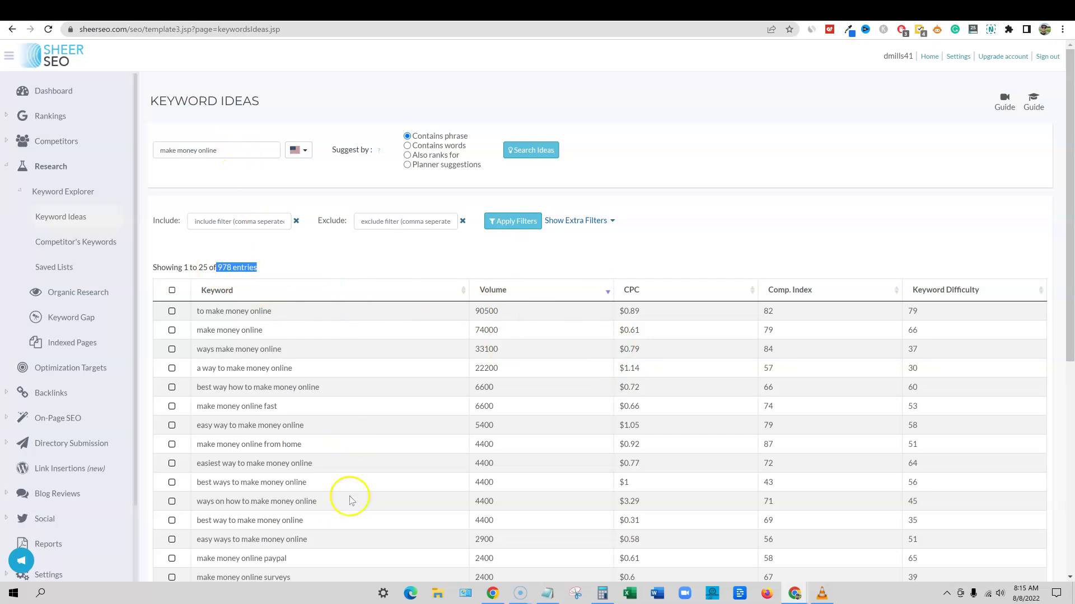
{"action": "scroll", "coordinate": [351, 500], "scroll_direction": "down", "scroll_amount": 4}
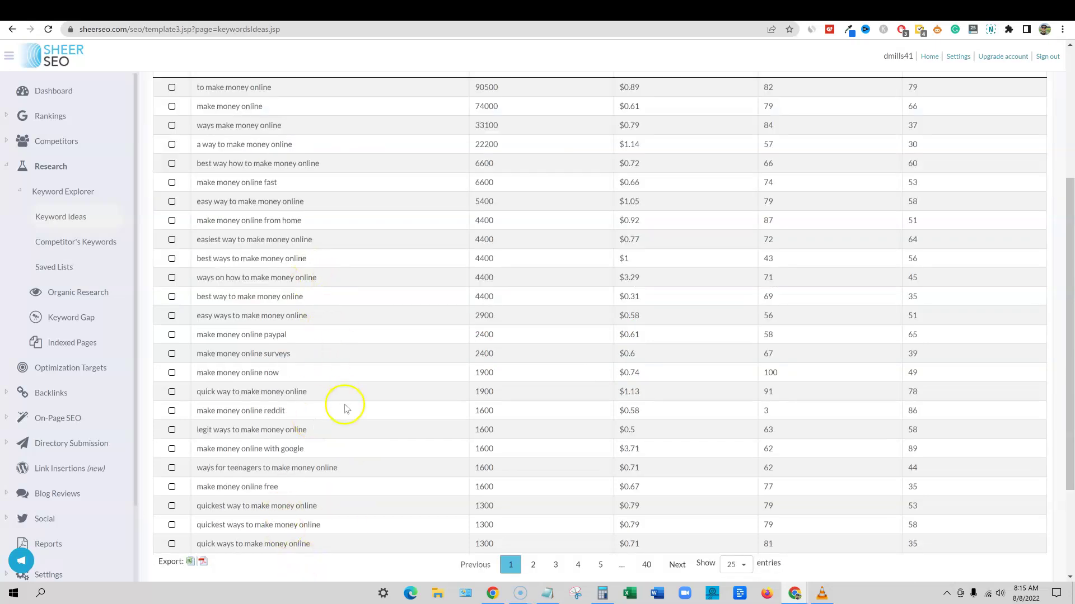
{"action": "scroll", "coordinate": [329, 411], "scroll_direction": "up", "scroll_amount": 4}
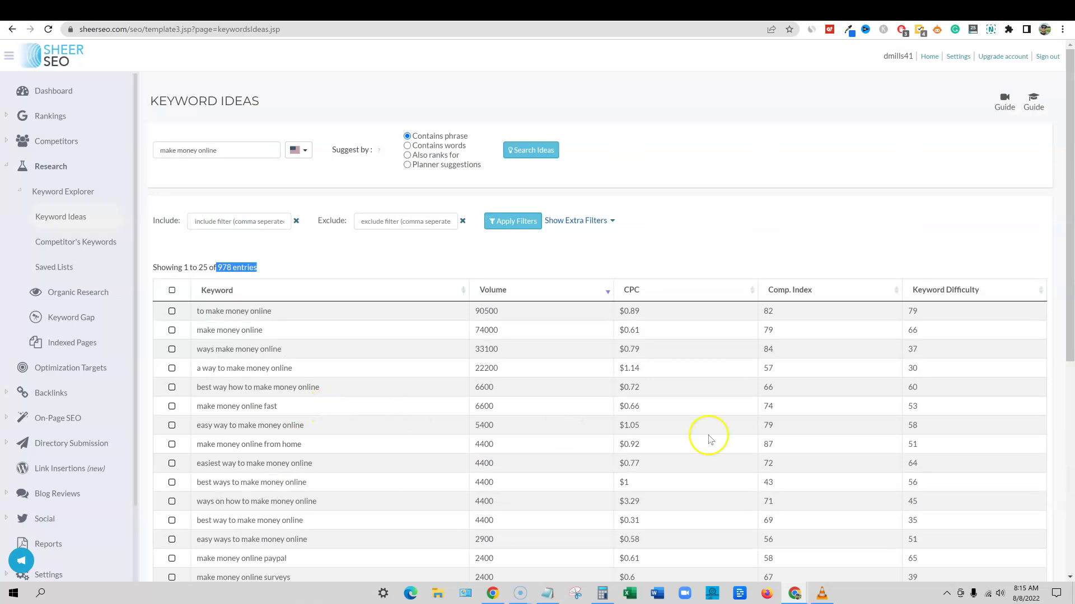
{"action": "scroll", "coordinate": [948, 465], "scroll_direction": "down", "scroll_amount": 4}
{"action": "scroll", "coordinate": [950, 470], "scroll_direction": "up", "scroll_amount": 4}
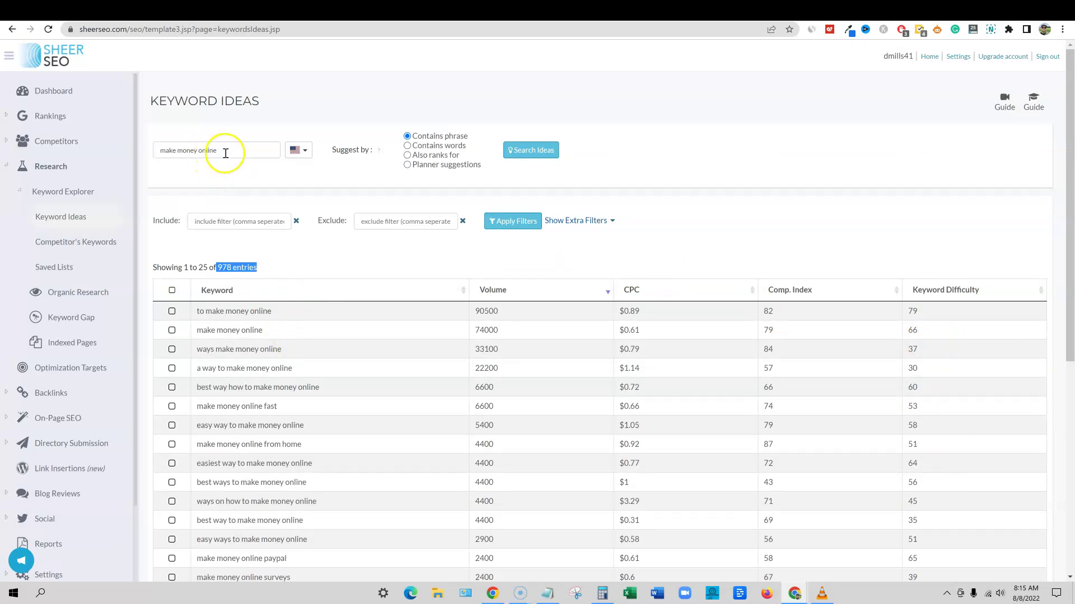
{"action": "scroll", "coordinate": [261, 395], "scroll_direction": "down", "scroll_amount": 2}
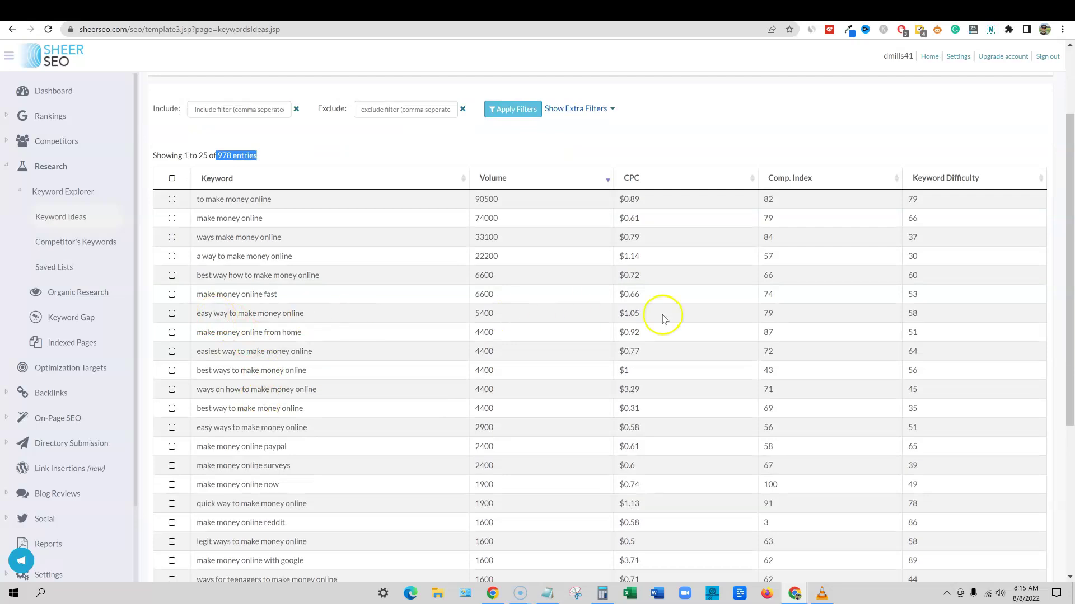
{"action": "scroll", "coordinate": [932, 321], "scroll_direction": "down", "scroll_amount": 4}
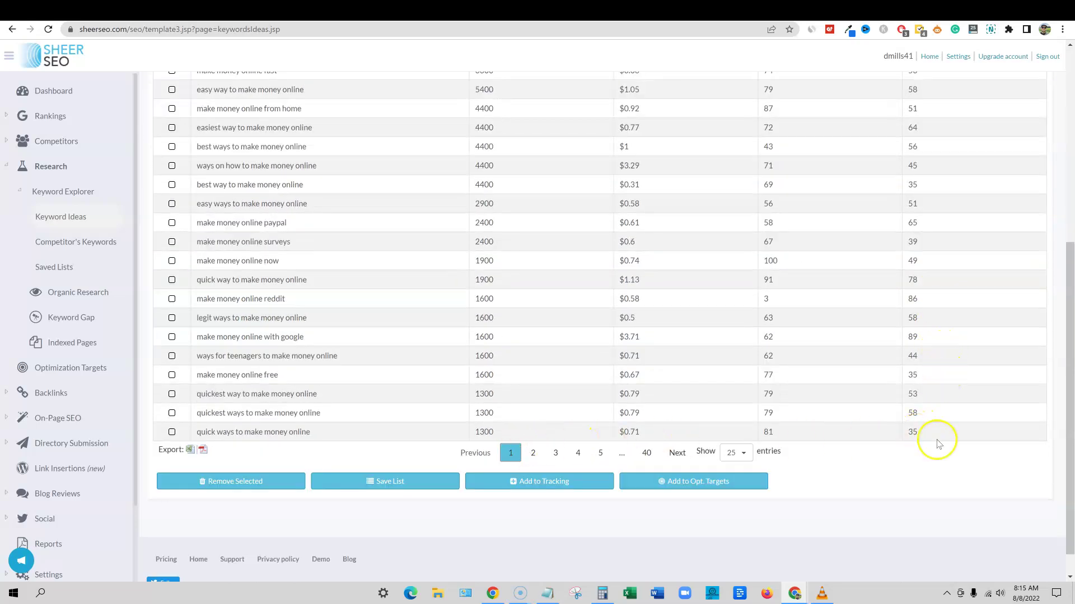
{"action": "left_click_drag", "start_coordinate": [411, 448], "coordinate": [439, 454]}
{"action": "left_click", "coordinate": [438, 454]}
{"action": "scroll", "coordinate": [940, 434], "scroll_direction": "up", "scroll_amount": 6}
{"action": "scroll", "coordinate": [946, 437], "scroll_direction": "down", "scroll_amount": 6}
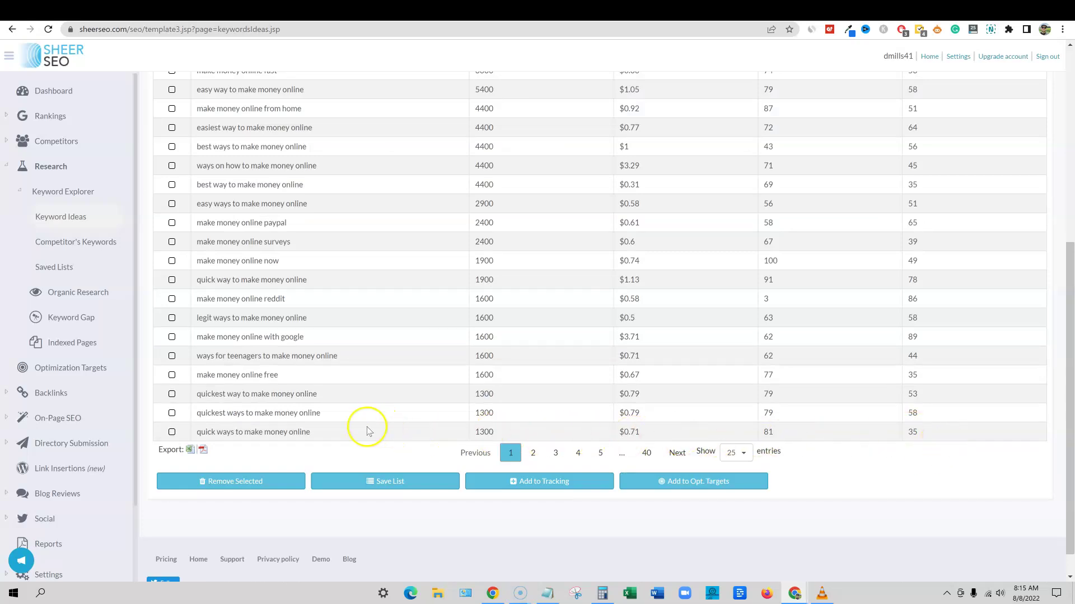
Copy "quick ways to make money online" from the results and search it in SEOdity's keyword suggestions for the United States in English
{"action": "left_click_drag", "start_coordinate": [311, 434], "coordinate": [197, 434]}
{"action": "key", "text": "ctrl+c"}
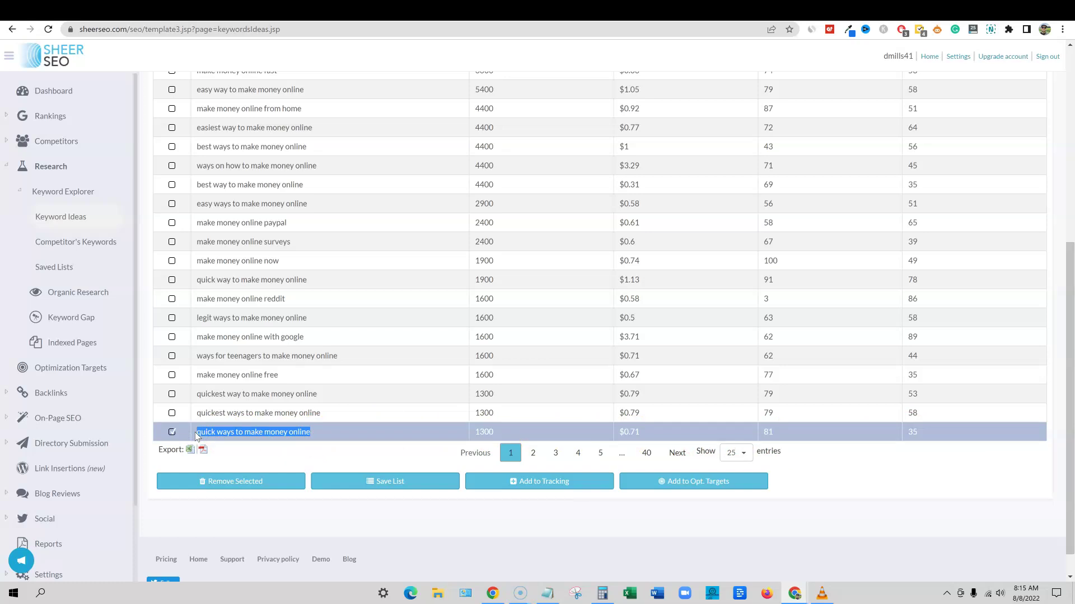
{"action": "left_click", "coordinate": [521, 10]}
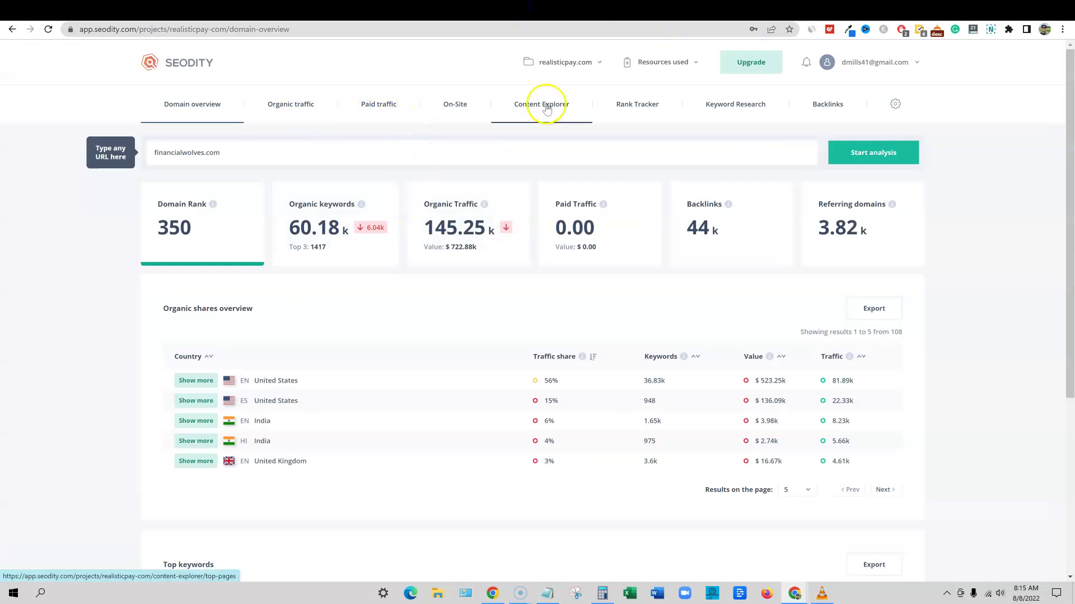
{"action": "left_click", "coordinate": [742, 107]}
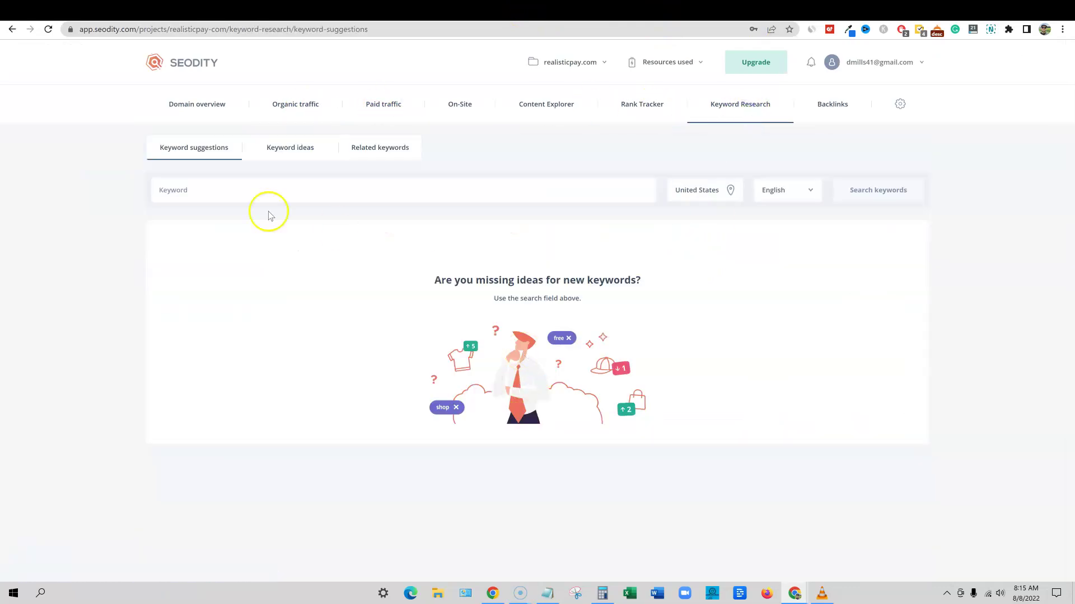
{"action": "left_click", "coordinate": [182, 192]}
{"action": "key", "text": "ctrl+v"}
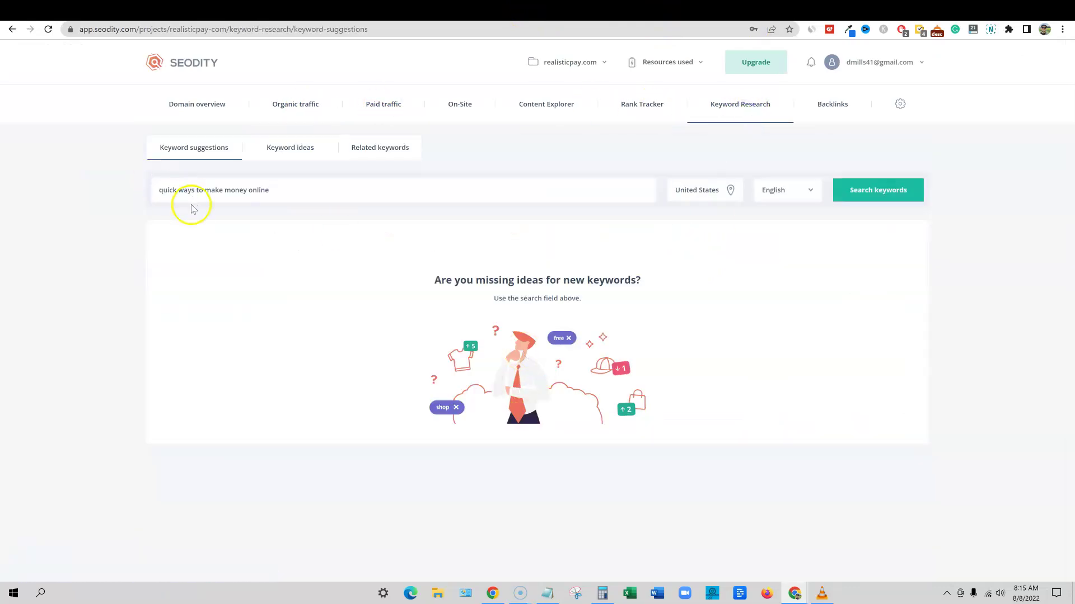
{"action": "left_click", "coordinate": [845, 196]}
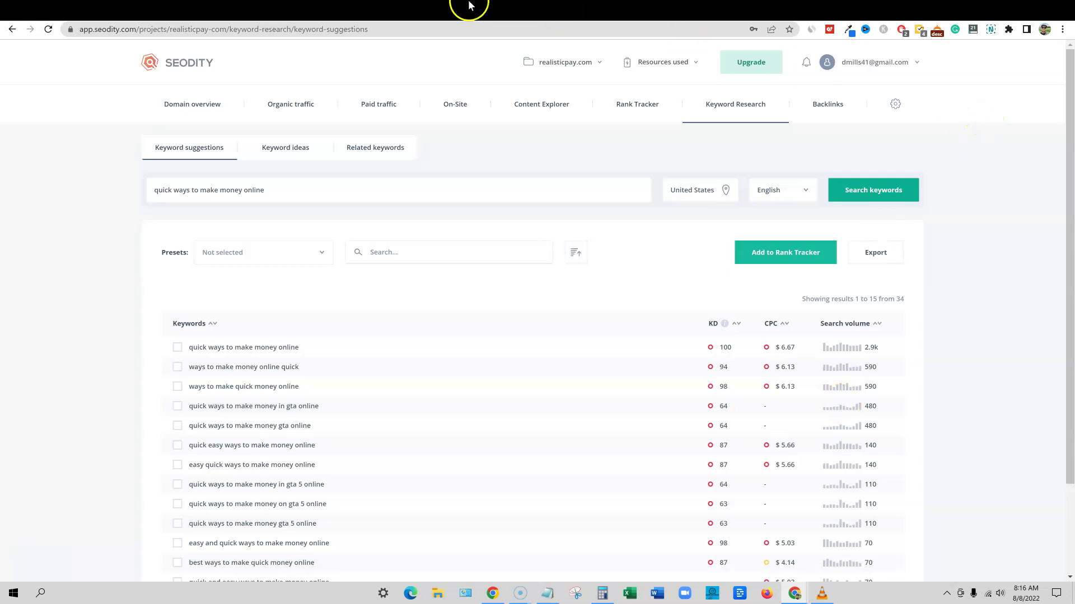
Compare the difficulty, CPC and search volume of "quick ways to make money online" between SheerSEO and SEOdity, and review SEOdity's other suggestions
{"action": "left_click", "coordinate": [567, 10]}
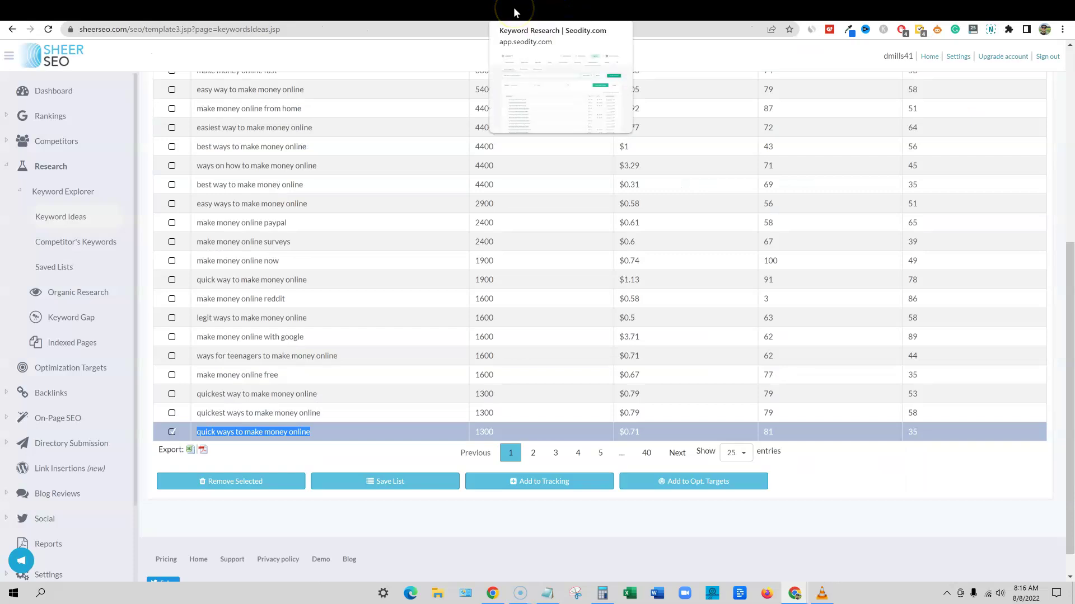
{"action": "left_click", "coordinate": [515, 11]}
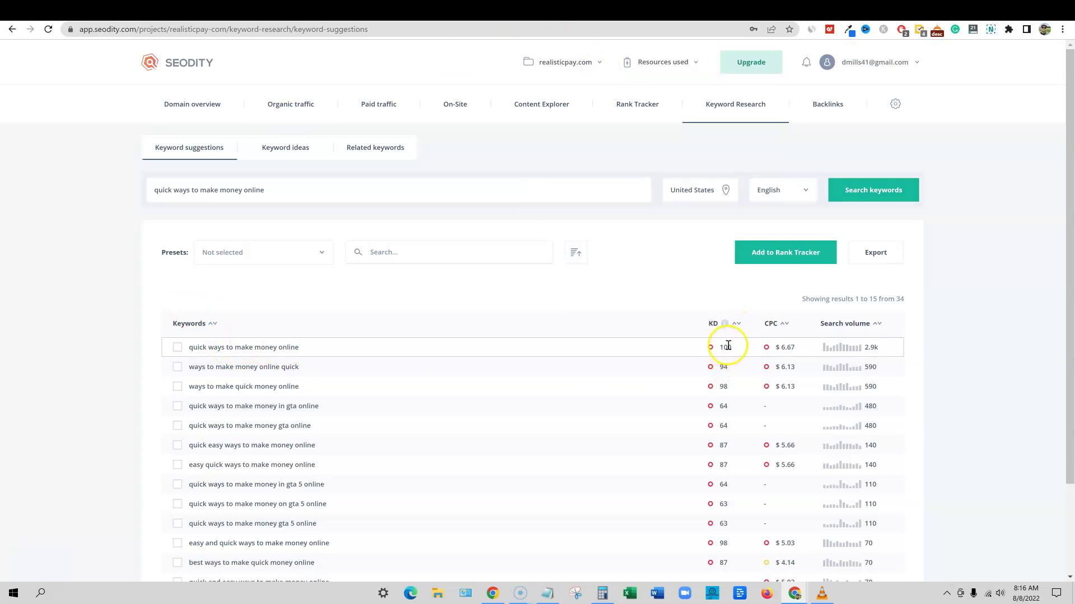
{"action": "mouse_move", "coordinate": [725, 324]}
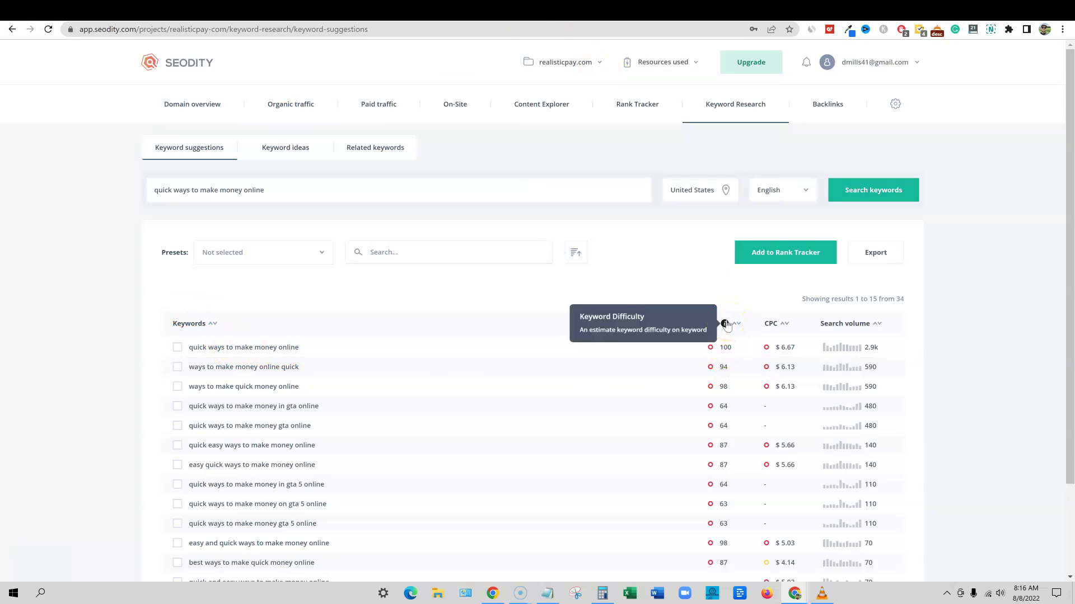
{"action": "double_click", "coordinate": [727, 348]}
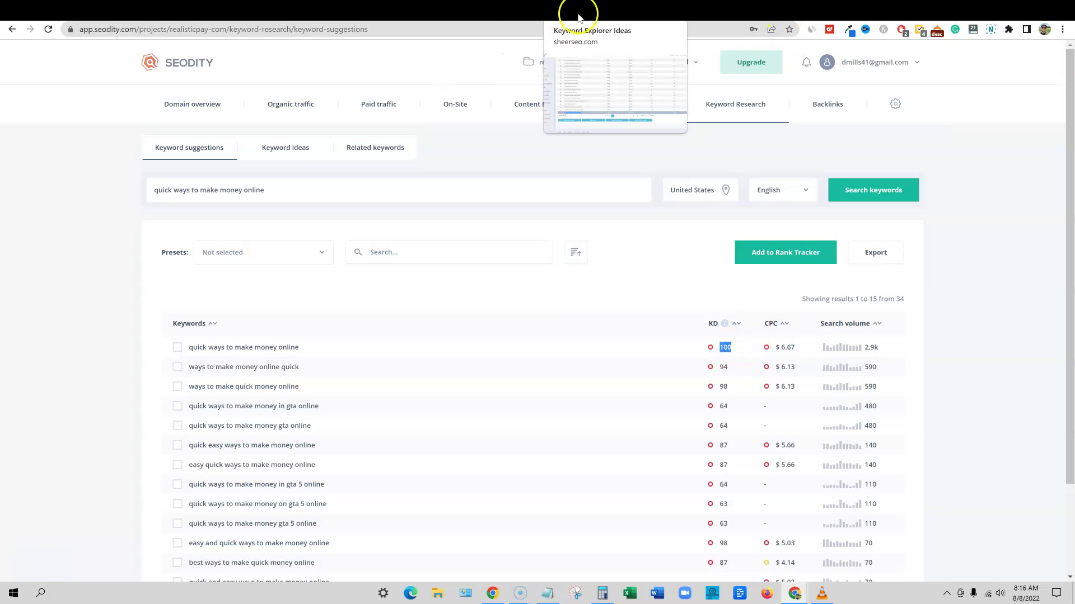
{"action": "left_click", "coordinate": [580, 13]}
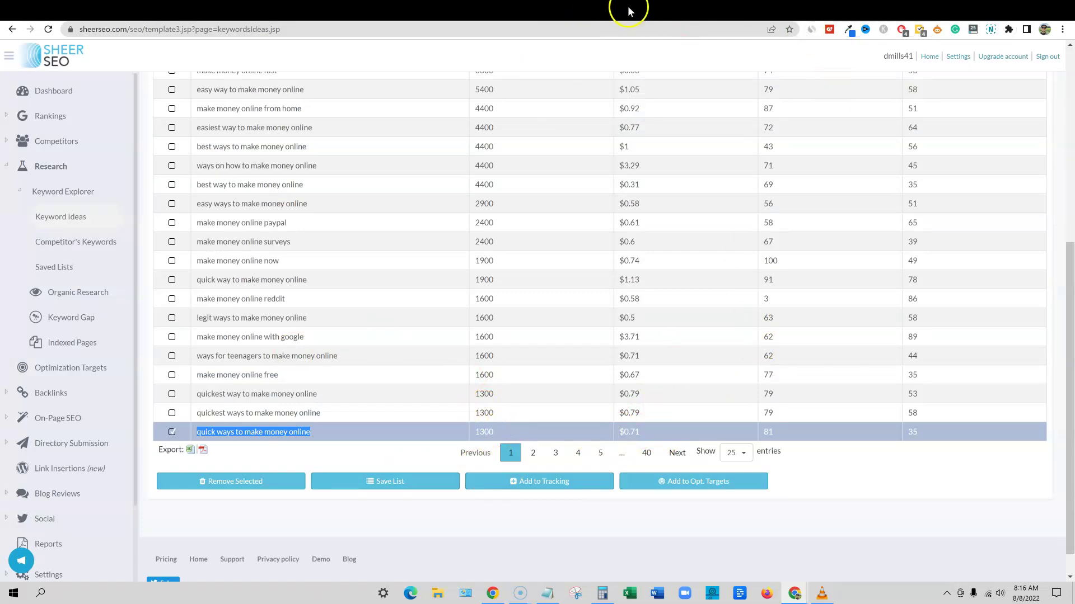
{"action": "left_click", "coordinate": [523, 8]}
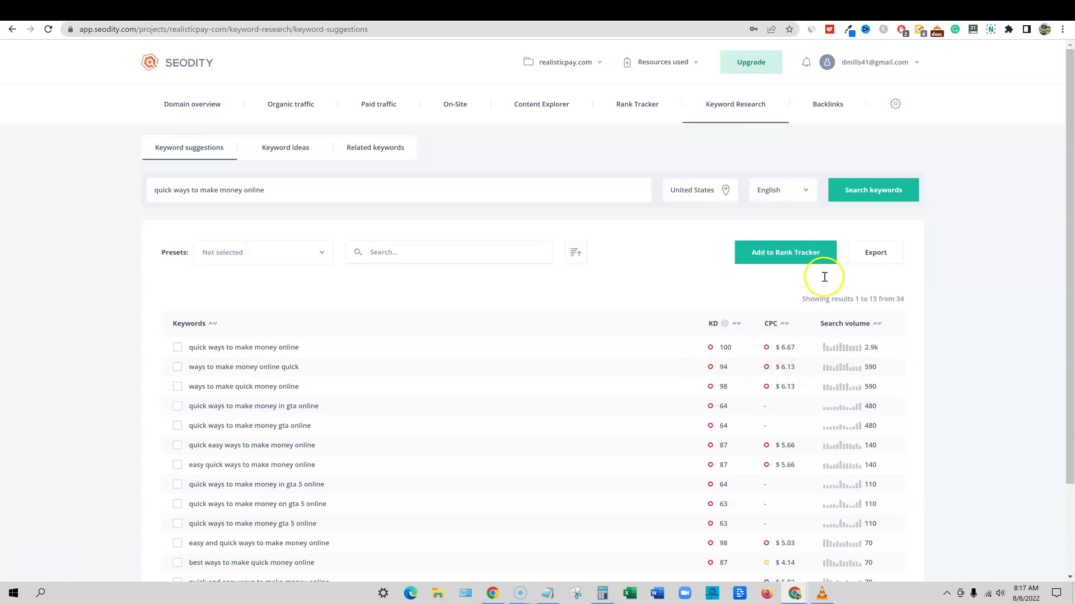
{"action": "left_click", "coordinate": [571, 12]}
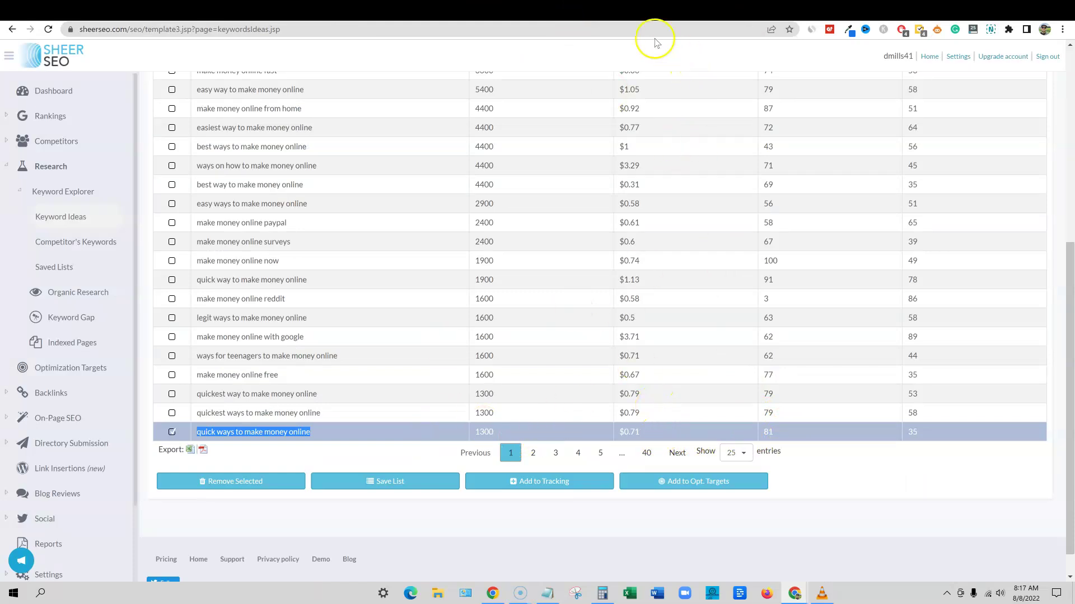
{"action": "left_click", "coordinate": [519, 11]}
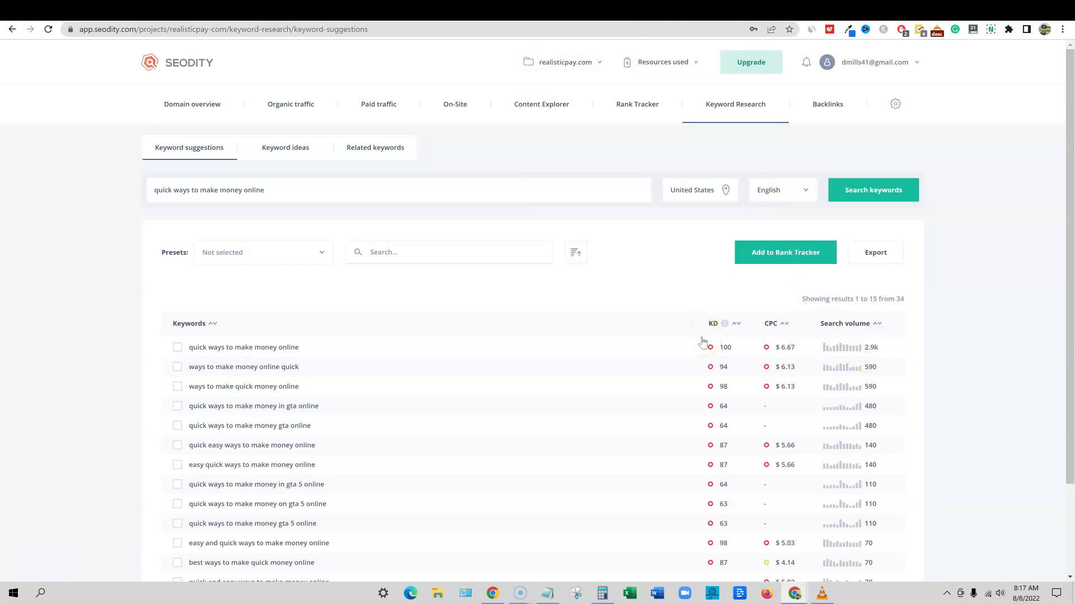
{"action": "scroll", "coordinate": [687, 419], "scroll_direction": "down", "scroll_amount": 3}
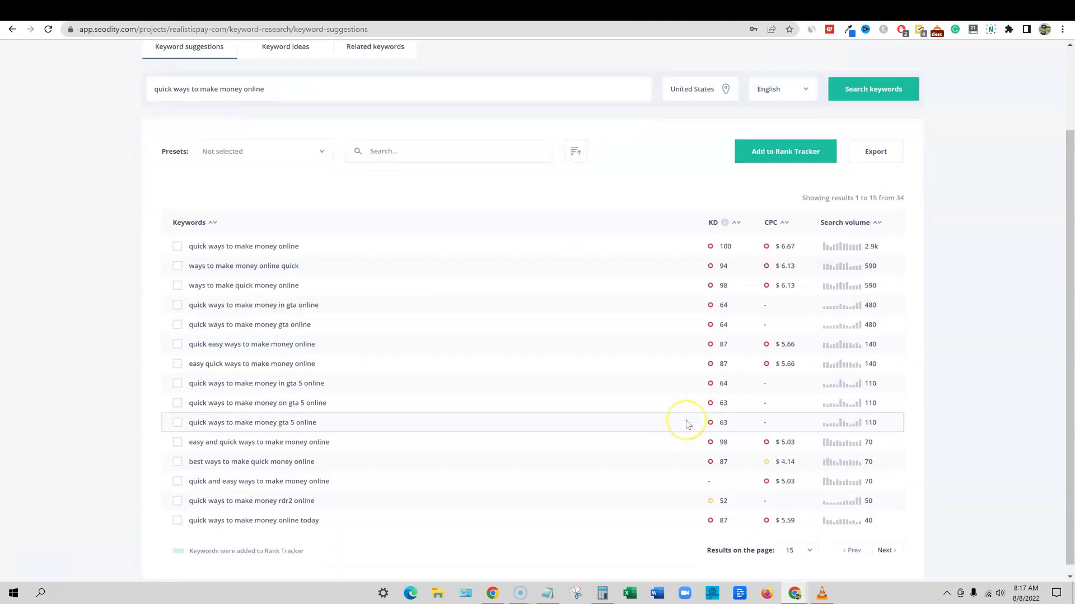
{"action": "scroll", "coordinate": [687, 425], "scroll_direction": "up", "scroll_amount": 3}
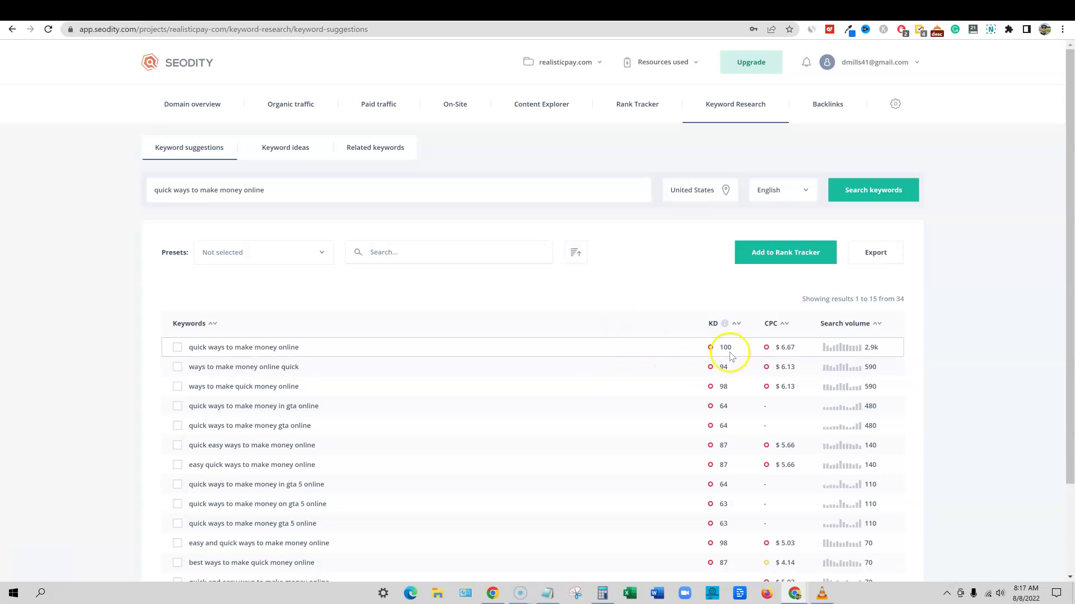
Switch to Ubersuggest and look up "quick ways to make money online" in Keyword Overview, checking its SEO difficulty
{"action": "left_click", "coordinate": [889, 8]}
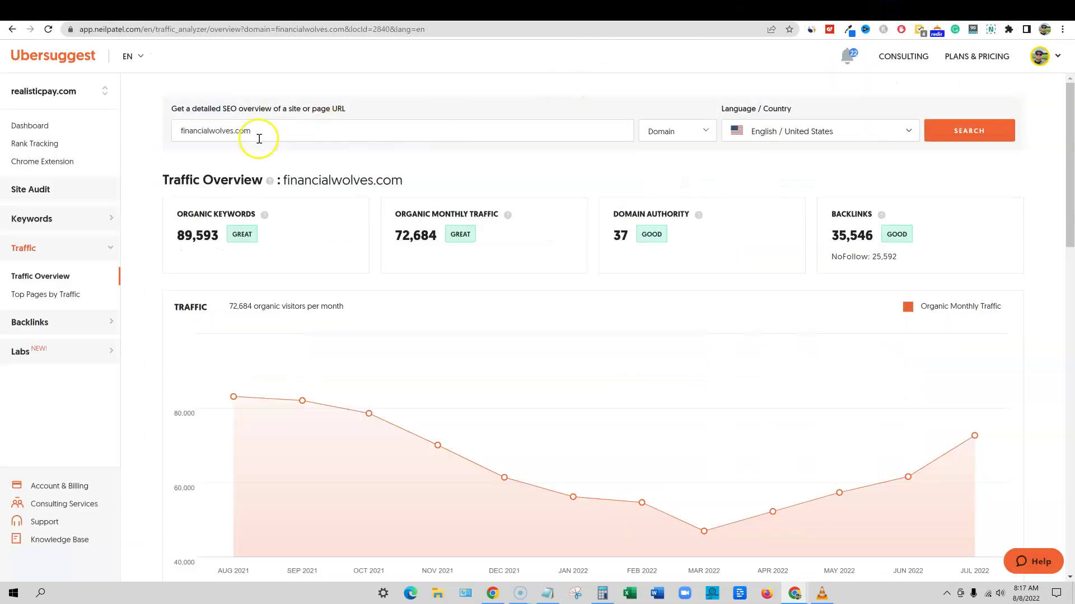
{"action": "left_click", "coordinate": [107, 218]}
{"action": "left_click", "coordinate": [64, 266]}
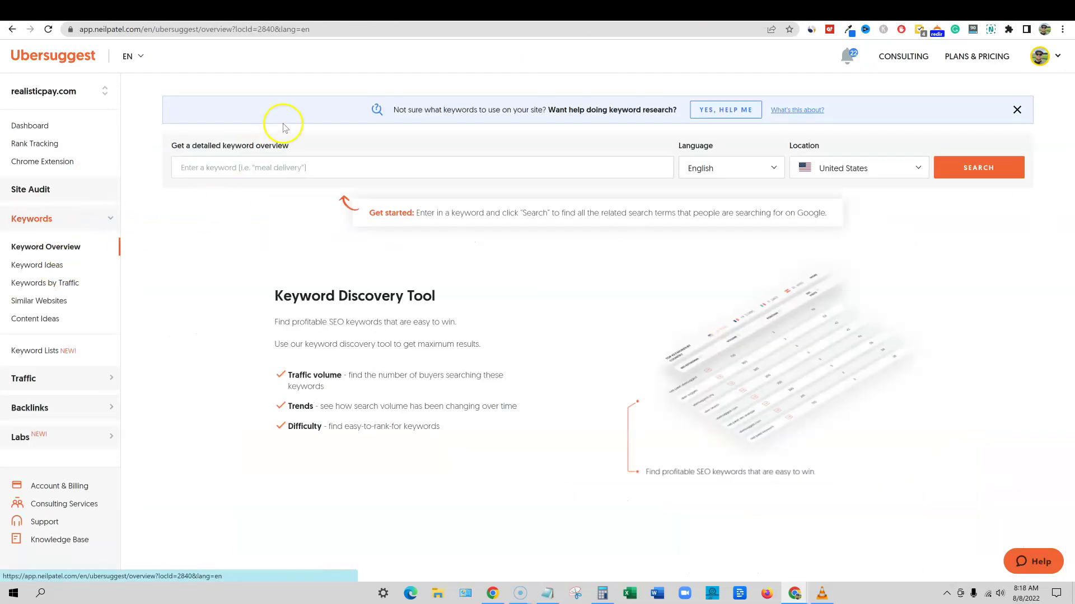
{"action": "key", "text": "ctrl+v"}
{"action": "left_click", "coordinate": [976, 168]}
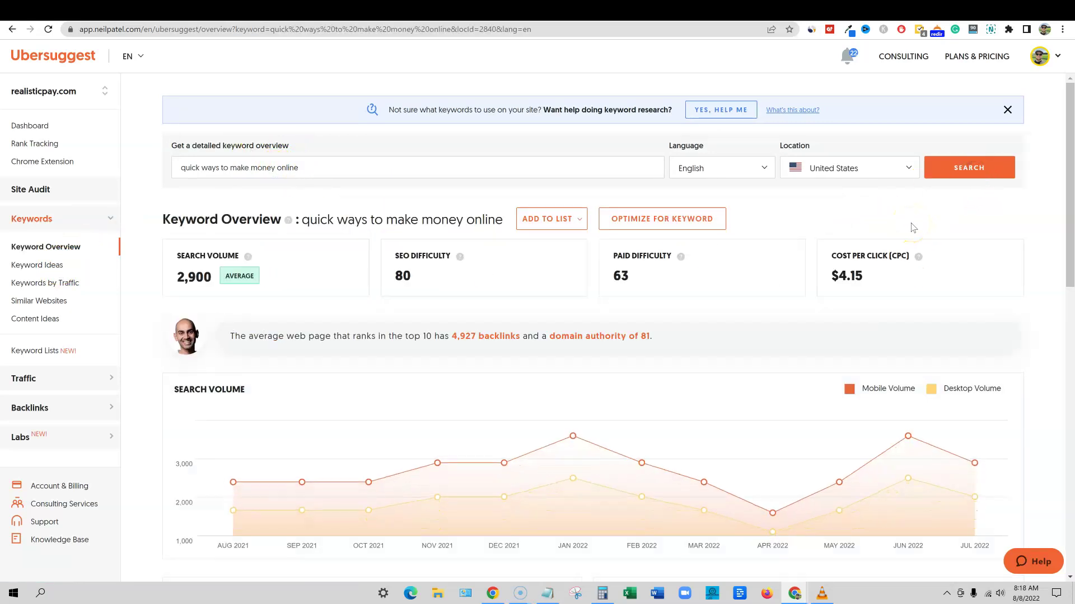
{"action": "left_click", "coordinate": [466, 283]}
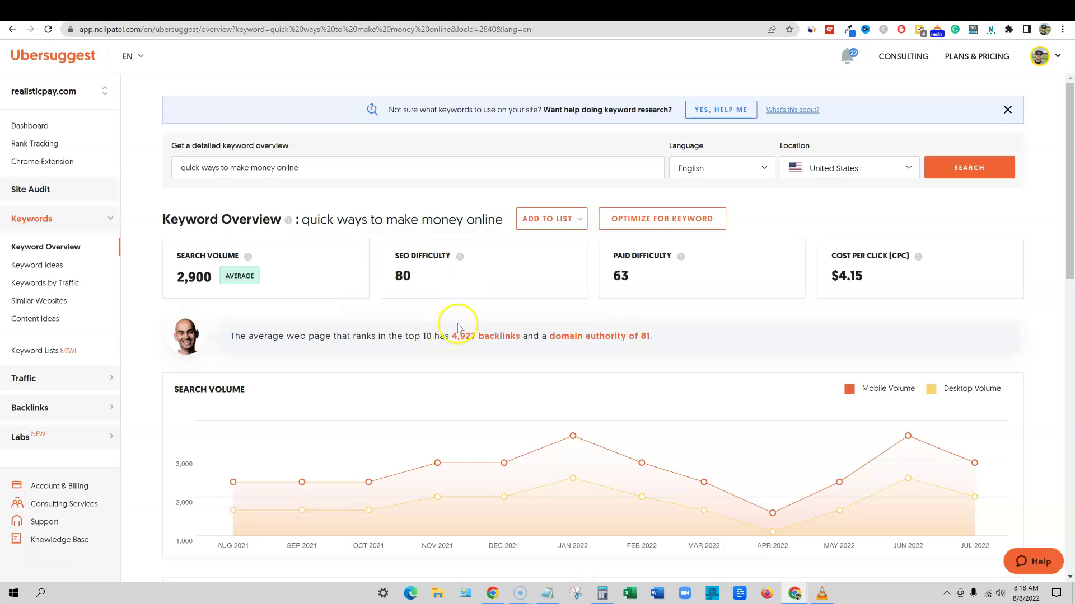
Deselect the "quick ways to make money online" row in SheerSEO and compare its metrics with the Ubersuggest keyword overview
{"action": "left_click", "coordinate": [569, 12]}
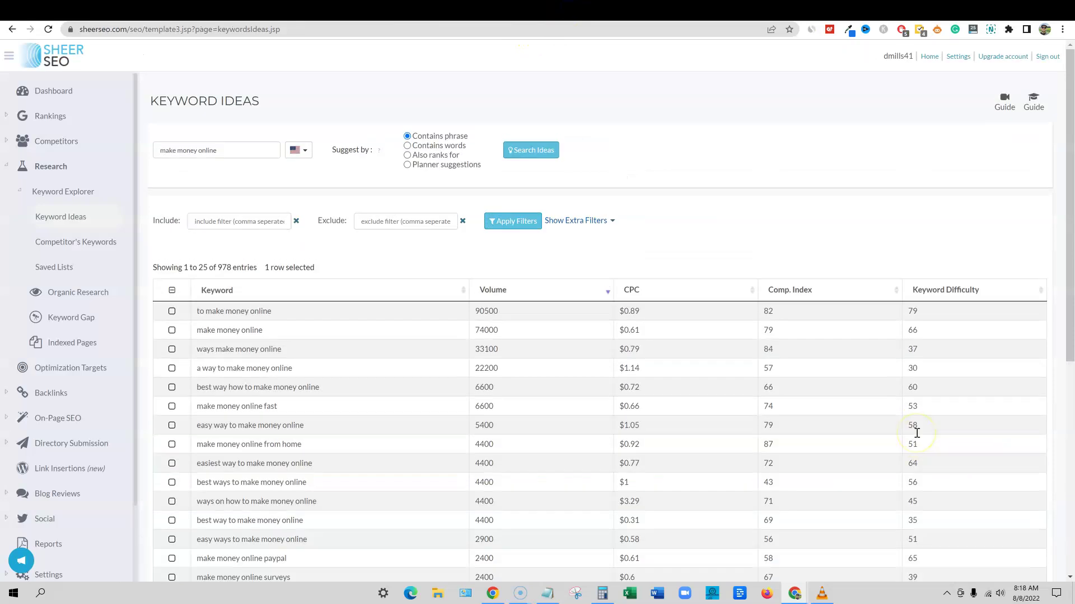
{"action": "scroll", "coordinate": [917, 433], "scroll_direction": "down", "scroll_amount": 1}
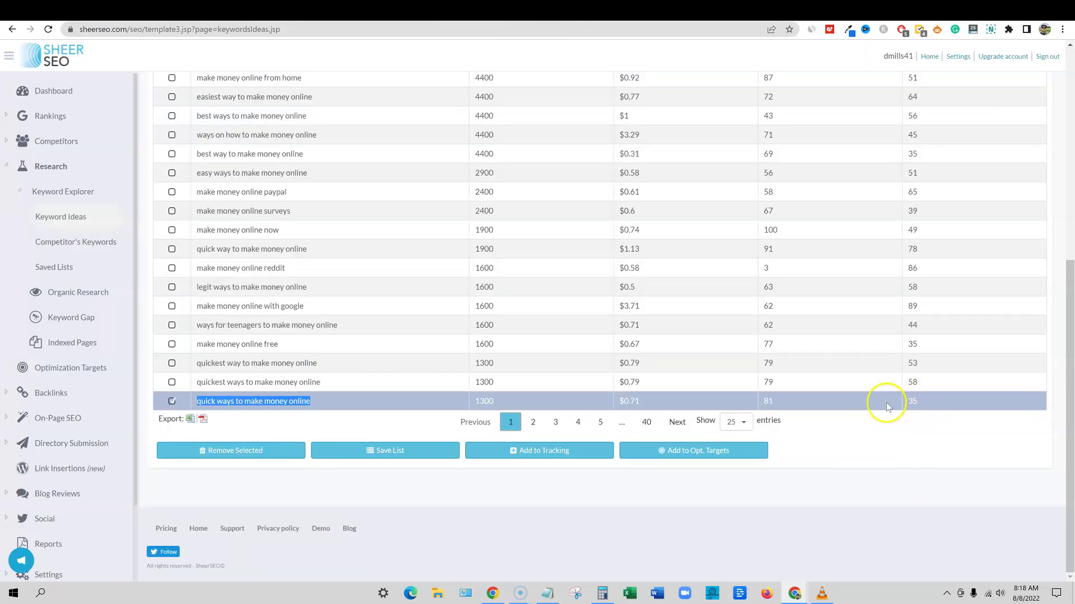
{"action": "left_click", "coordinate": [903, 401]}
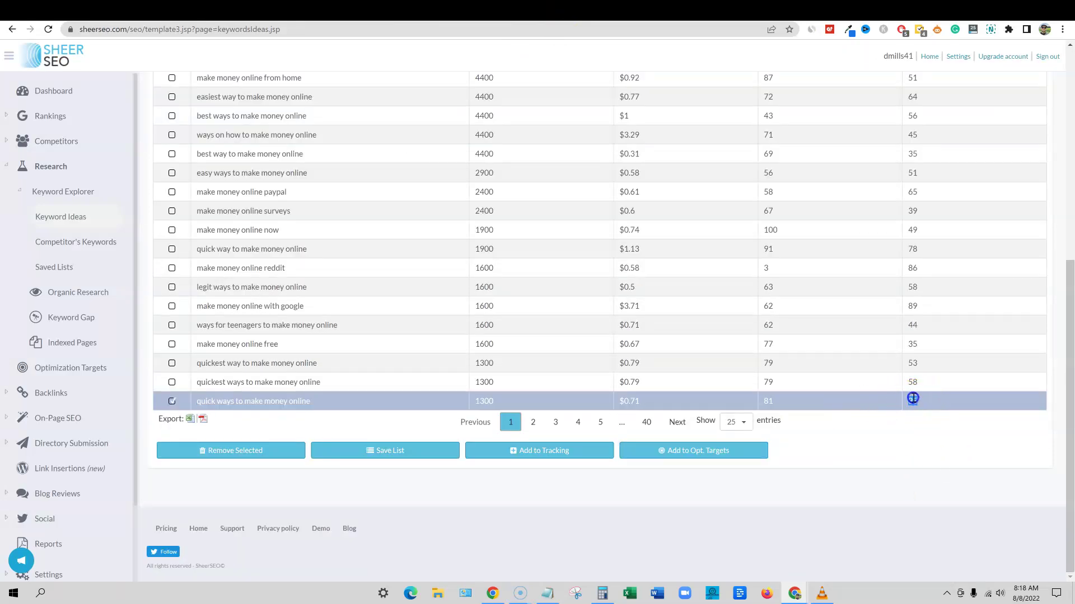
{"action": "double_click", "coordinate": [906, 400]}
{"action": "left_click", "coordinate": [926, 402]}
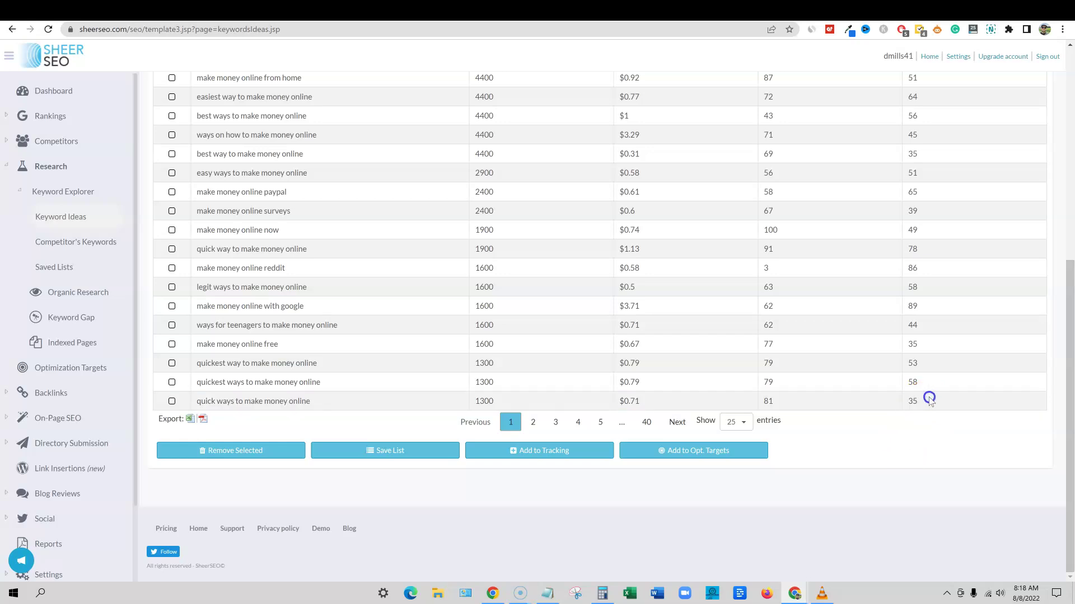
{"action": "left_click_drag", "start_coordinate": [848, 401], "coordinate": [213, 398]}
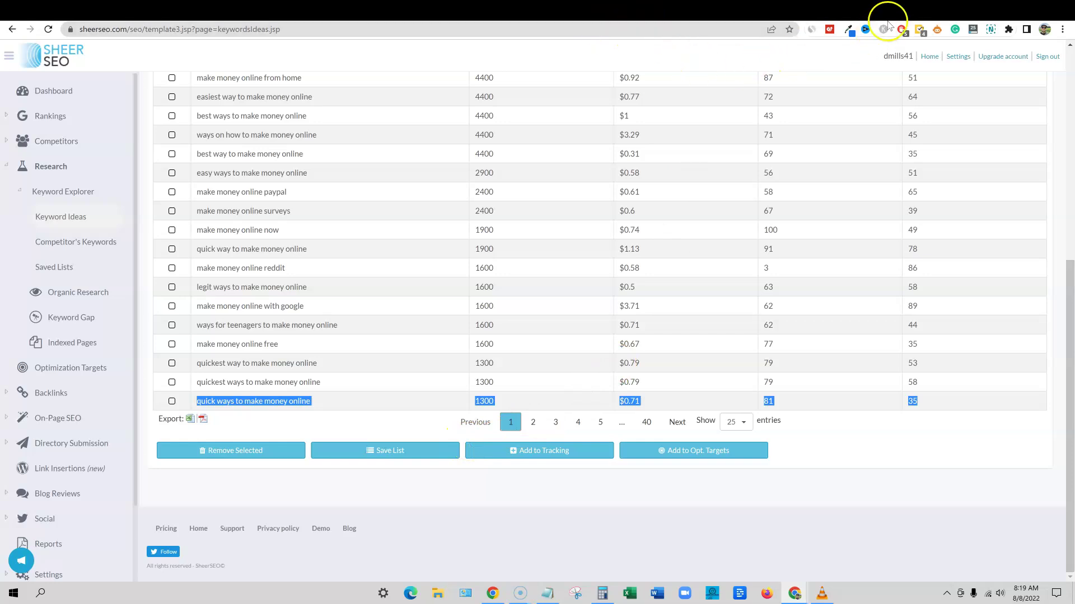
{"action": "left_click", "coordinate": [904, 10]}
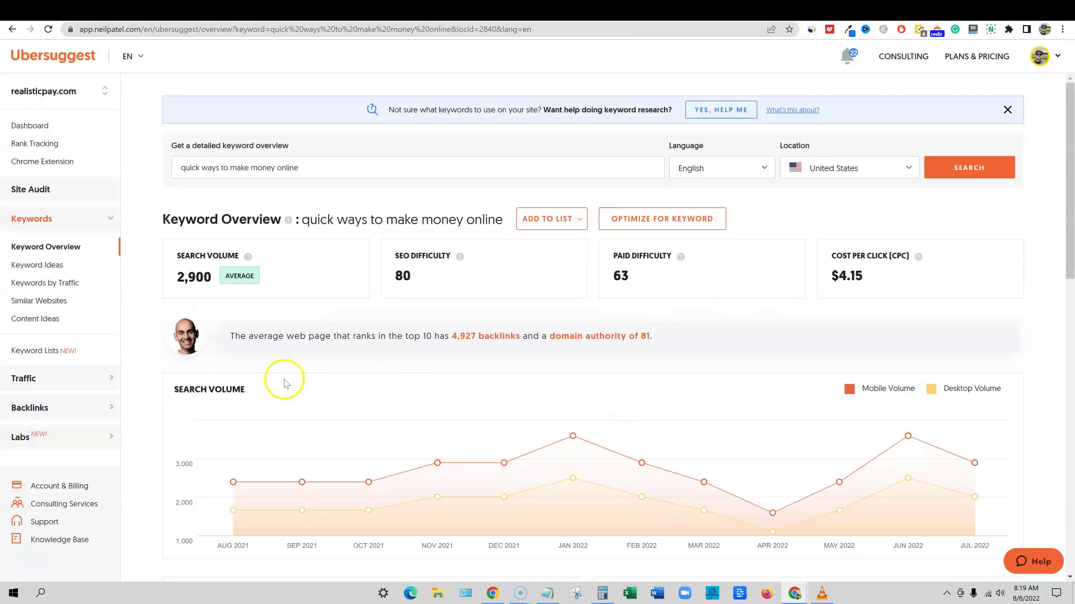
Compare the search volume, difficulty and CPC of "quick ways to make money online" across SheerSEO, SEOdity and Ubersuggest
{"action": "left_click", "coordinate": [567, 12]}
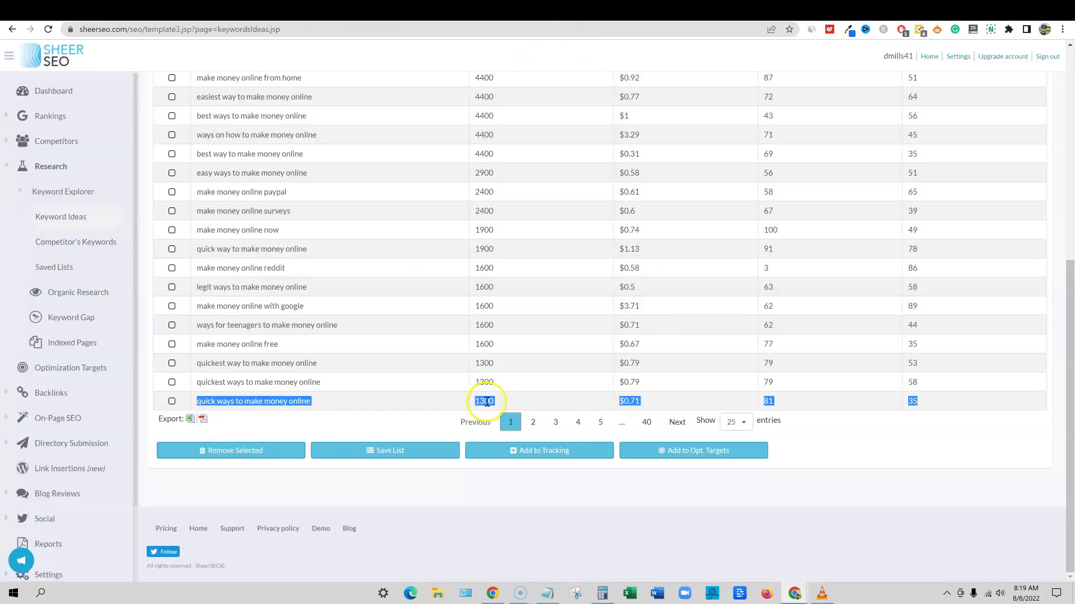
{"action": "left_click", "coordinate": [525, 9]}
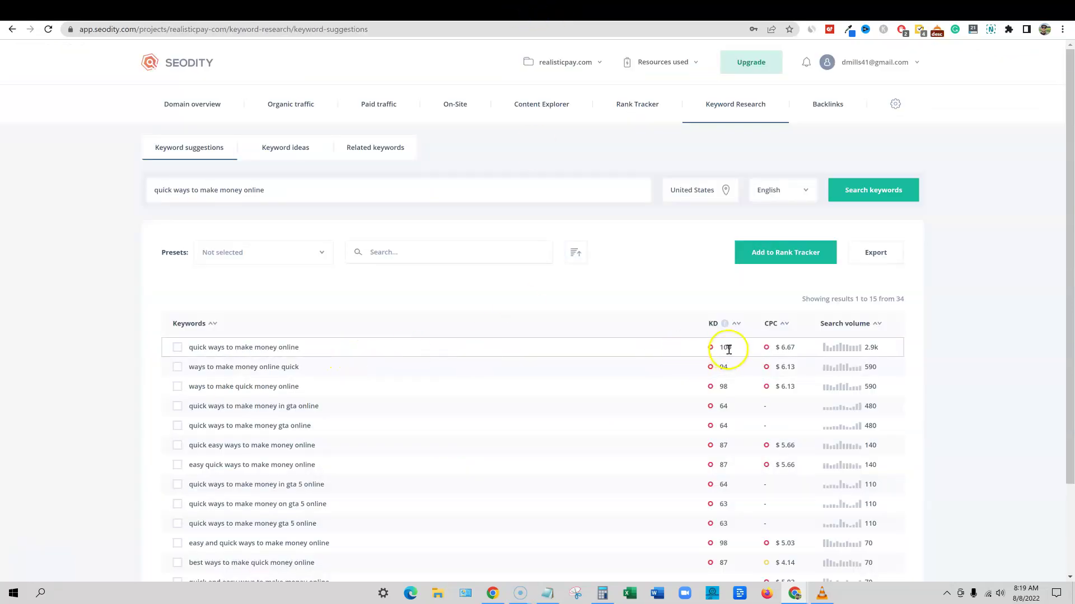
{"action": "left_click", "coordinate": [906, 11]}
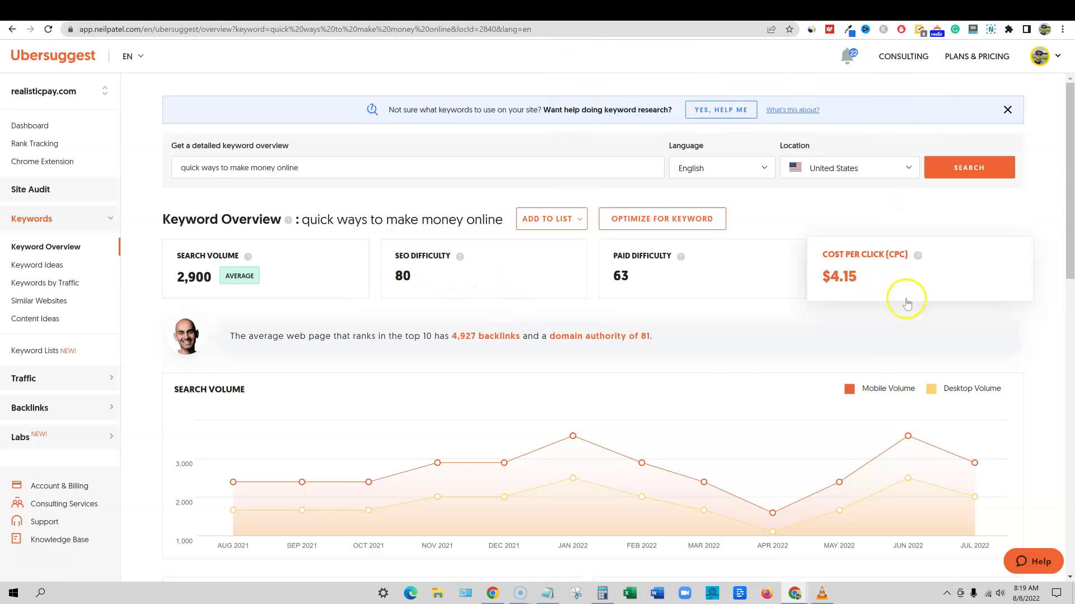
{"action": "left_click", "coordinate": [517, 10]}
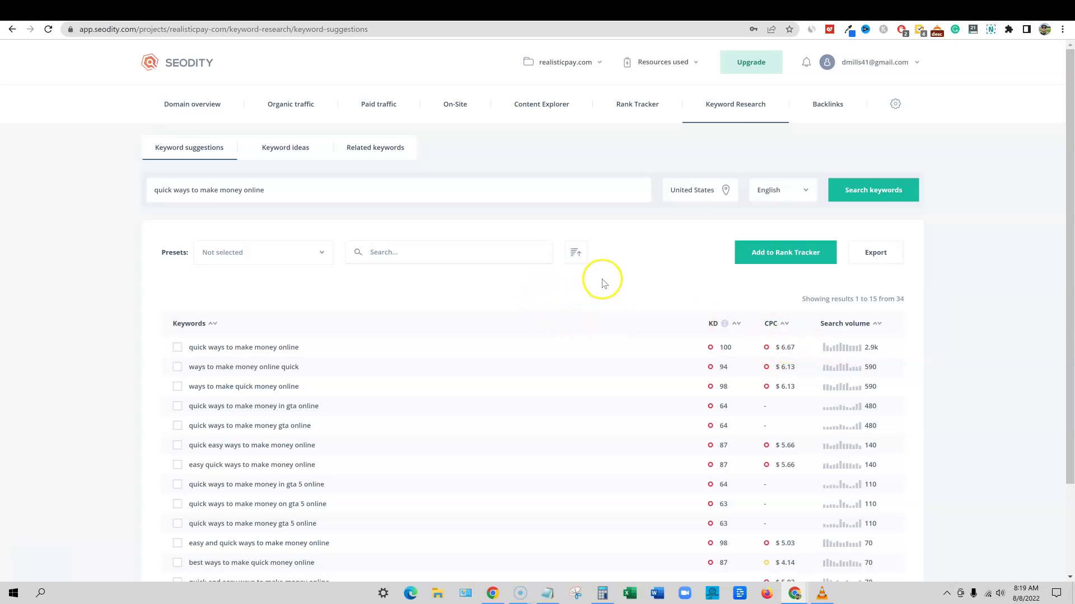
{"action": "scroll", "coordinate": [602, 277], "scroll_direction": "down", "scroll_amount": 2}
{"action": "scroll", "coordinate": [606, 278], "scroll_direction": "up", "scroll_amount": 2}
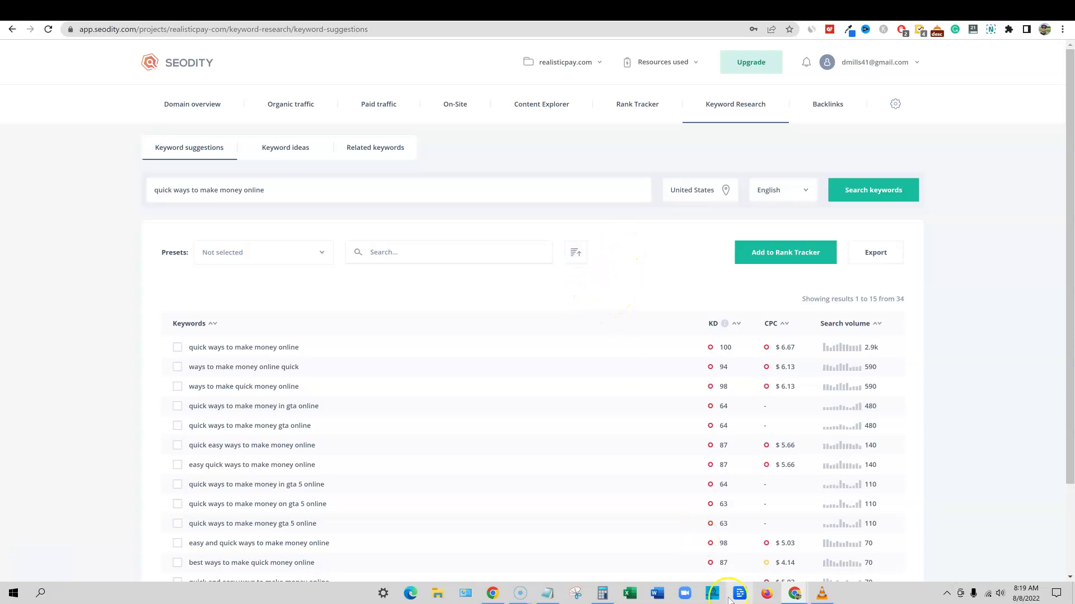
Copy "camping for beginners" from the notes window and search it in SEOdity's keyword suggestions
{"action": "left_click", "coordinate": [550, 596]}
{"action": "left_click_drag", "start_coordinate": [551, 305], "coordinate": [332, 305]}
{"action": "key", "text": "ctrl+c"}
{"action": "left_click", "coordinate": [952, 211]}
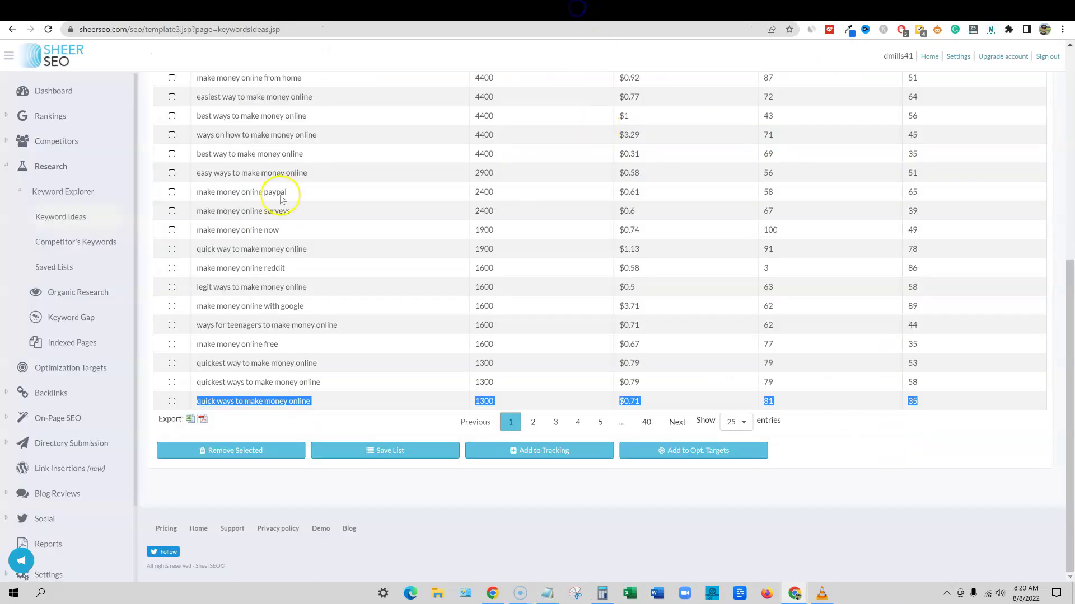
Switch to SheerSEO's Keyword Ideas and search "camping for beginners" for the United States using Planner suggestions
{"action": "scroll", "coordinate": [279, 199], "scroll_direction": "up", "scroll_amount": 10}
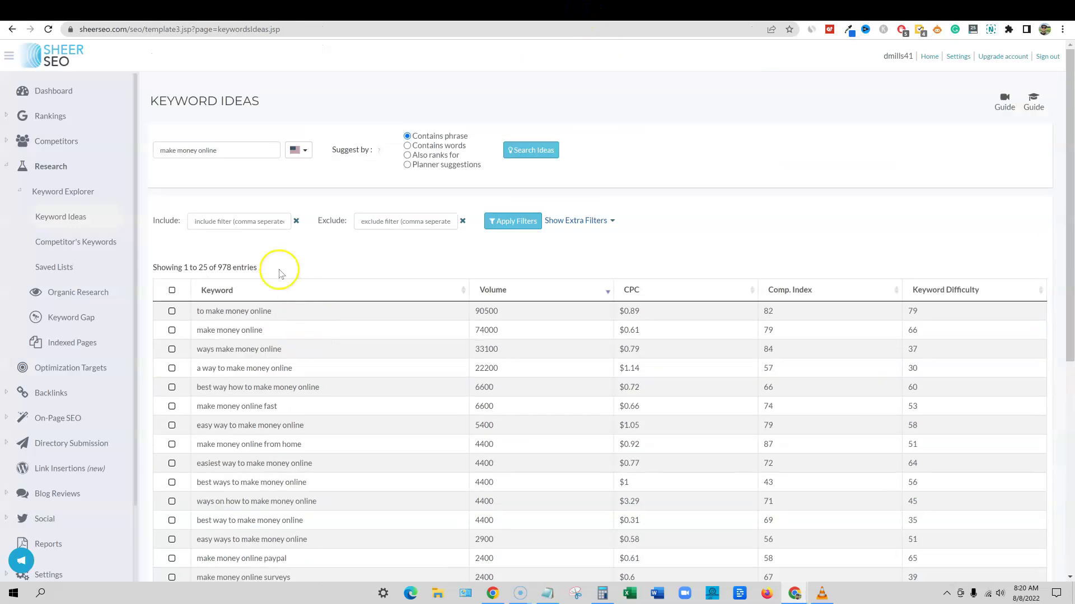
{"action": "left_click_drag", "start_coordinate": [235, 146], "coordinate": [144, 146]}
{"action": "key", "text": "ctrl+v"}
{"action": "left_click", "coordinate": [540, 151]}
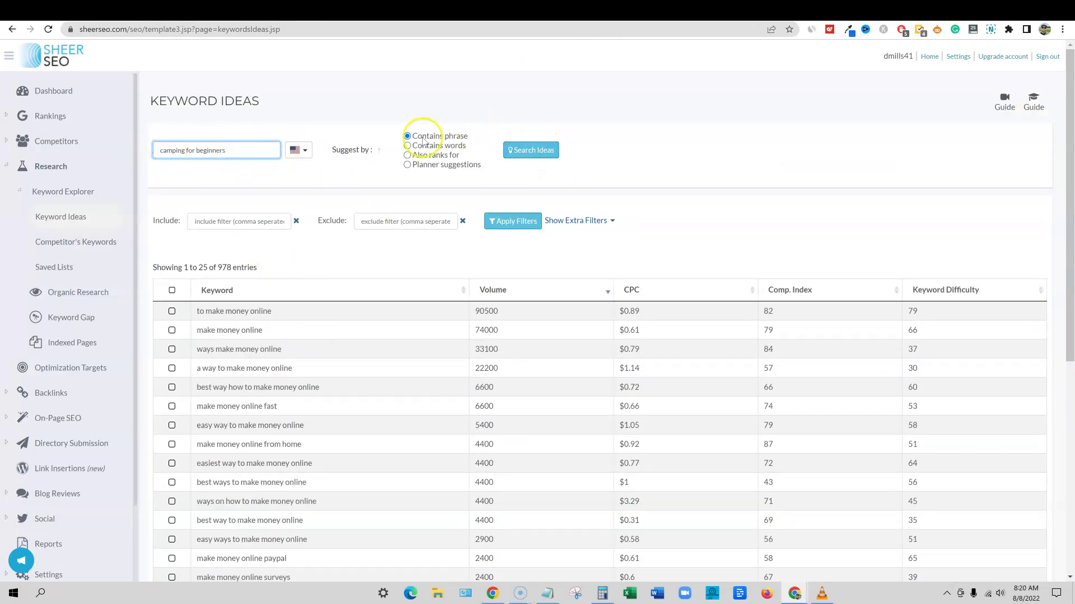
{"action": "left_click", "coordinate": [407, 164]}
{"action": "left_click", "coordinate": [529, 150]}
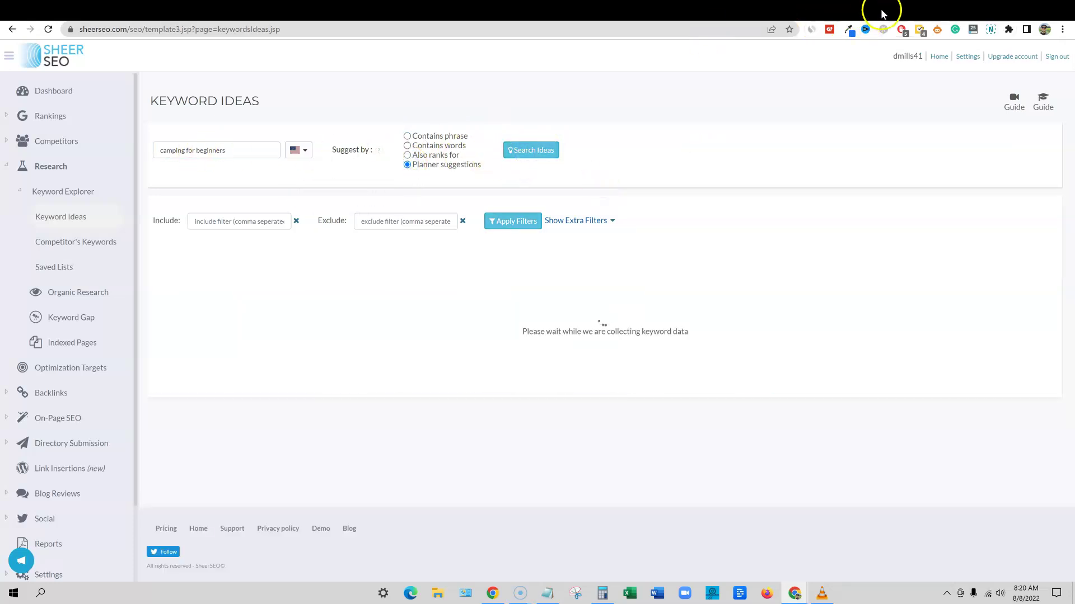
Switch to Ubersuggest and look up "camping for beginners" in Keyword Overview for the United States in English
{"action": "left_click", "coordinate": [885, 11]}
{"action": "left_click_drag", "start_coordinate": [311, 165], "coordinate": [141, 164]}
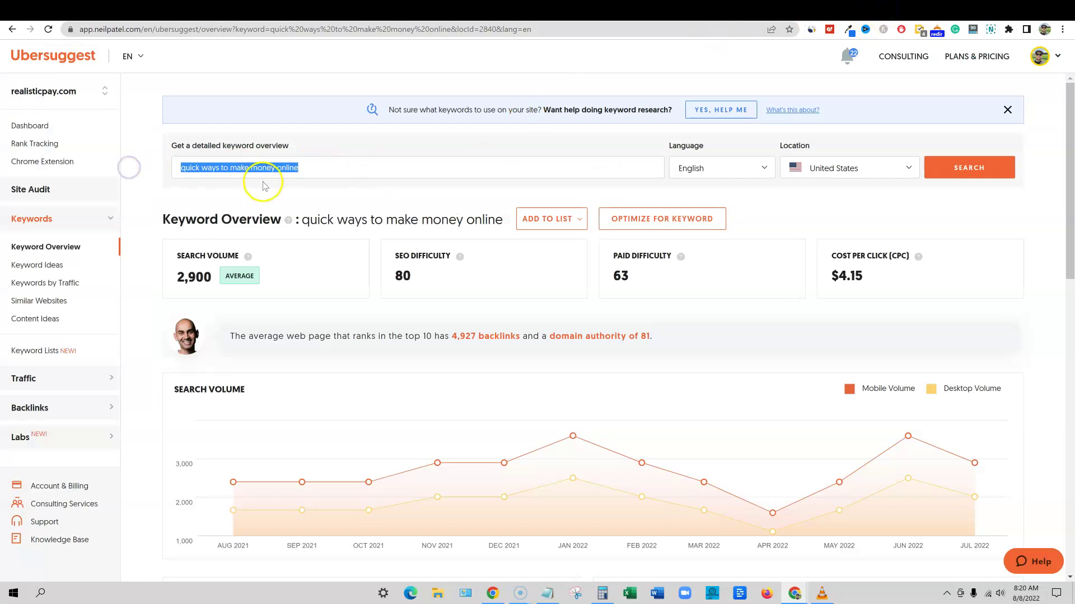
{"action": "key", "text": "ctrl+v"}
{"action": "left_click", "coordinate": [954, 168]}
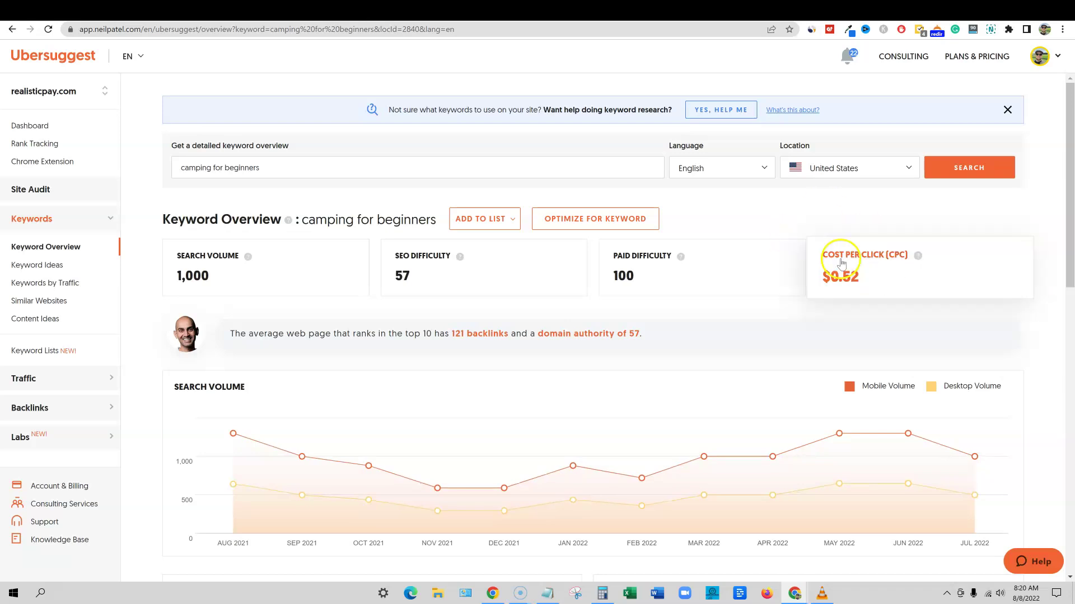
Compare SEOdity's difficulty, CPC and volume for "camping for beginners" with Ubersuggest's overview and SheerSEO's planner search
{"action": "left_click", "coordinate": [588, 7]}
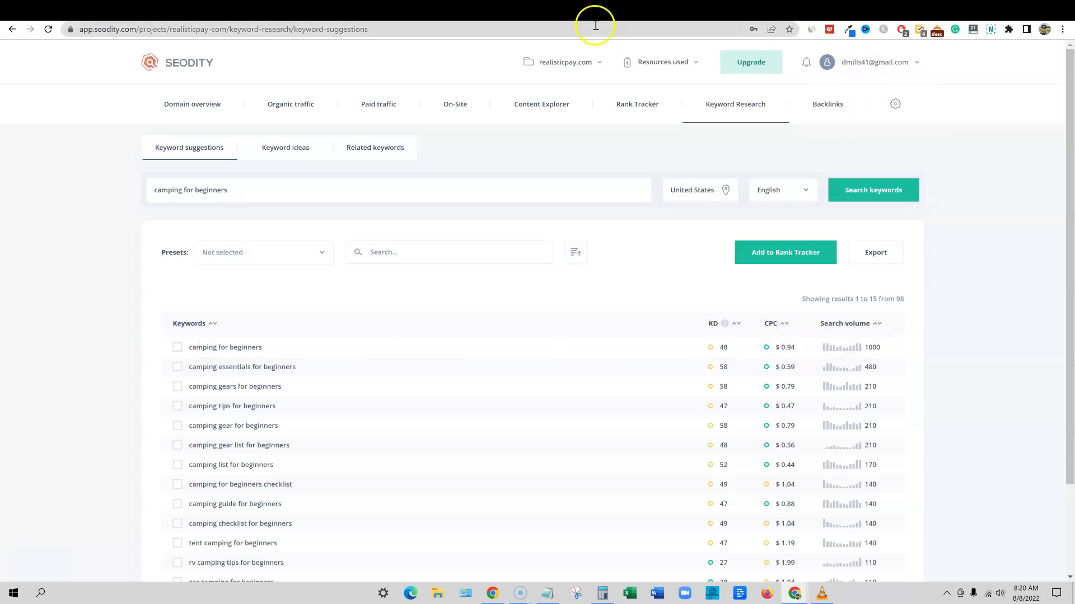
{"action": "left_click", "coordinate": [568, 11]}
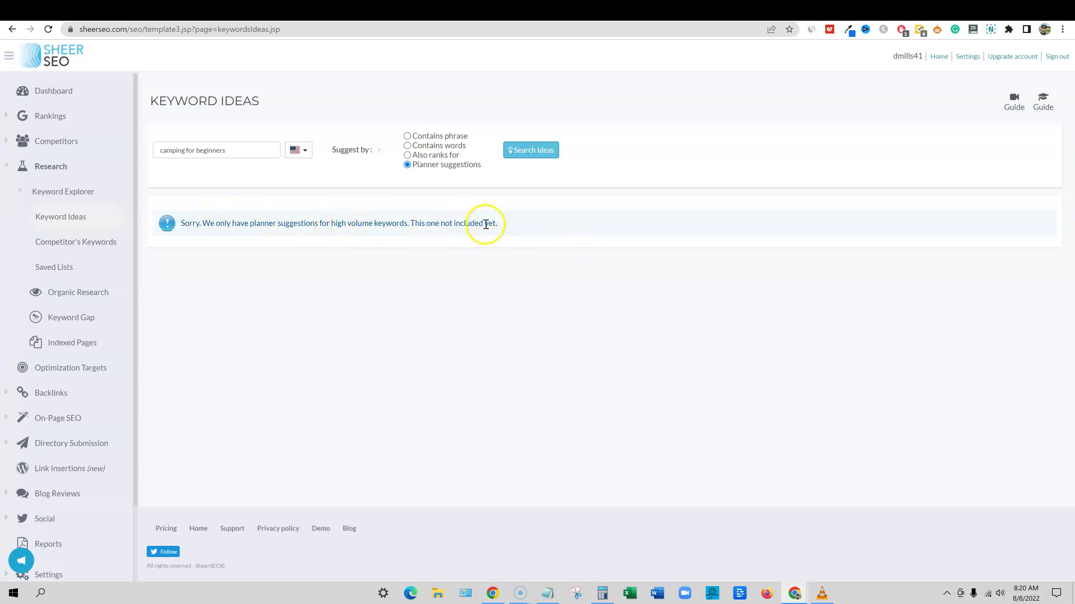
{"action": "left_click", "coordinate": [538, 12]}
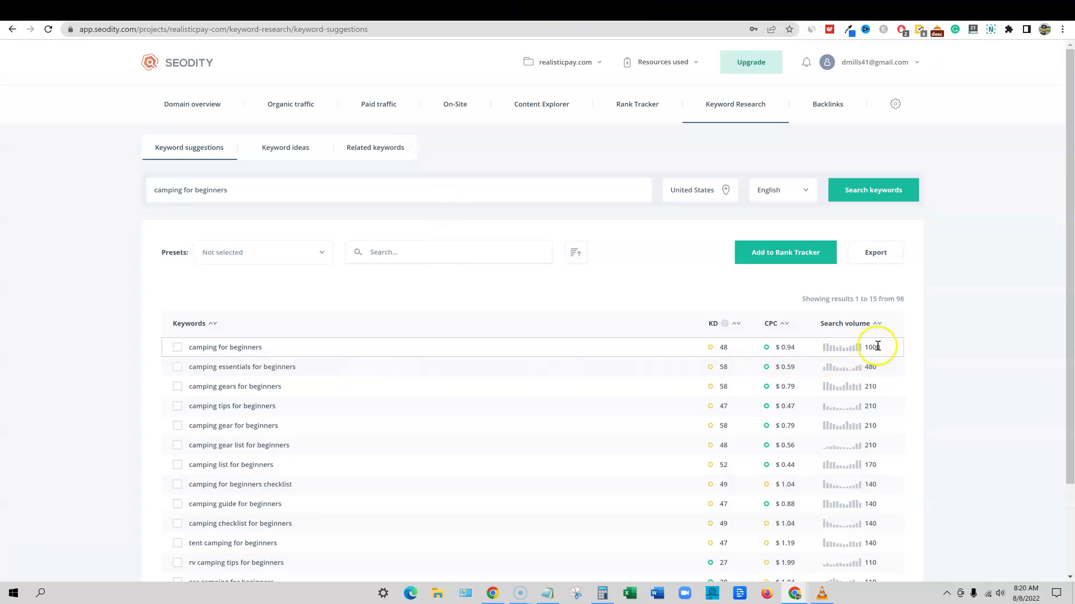
{"action": "left_click", "coordinate": [572, 8]}
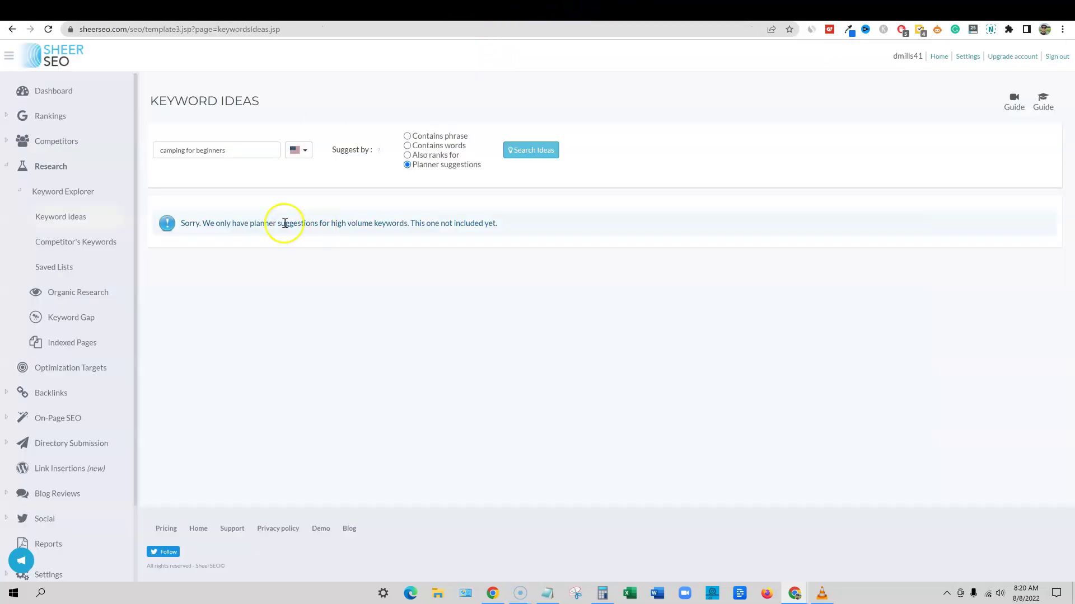
Rerun SheerSEO's search for "camping for beginners" with Contains words, and again with Contains phrase
{"action": "left_click", "coordinate": [407, 145]}
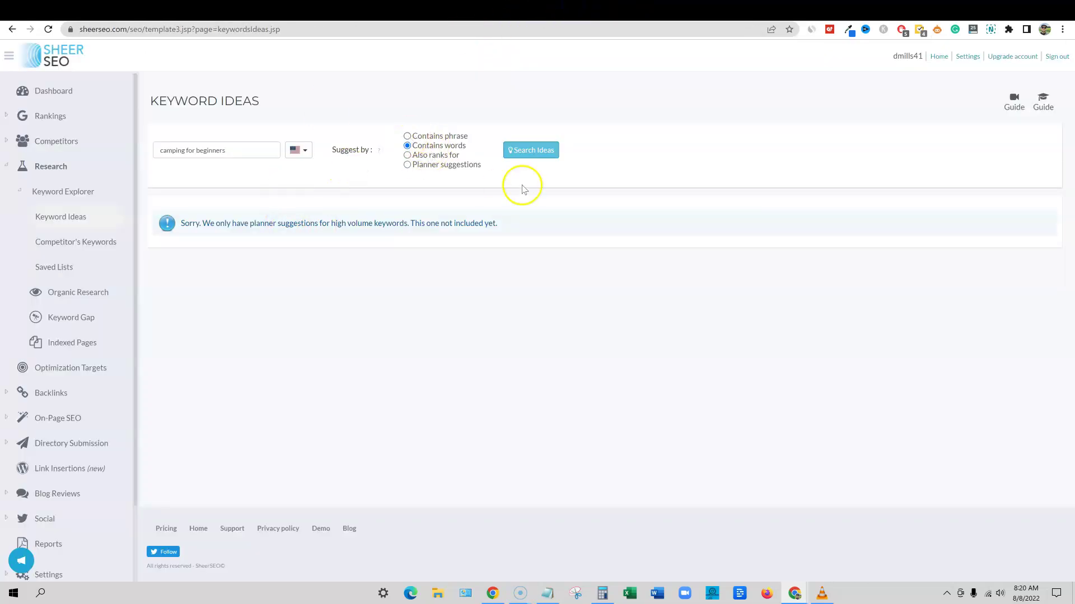
{"action": "left_click", "coordinate": [550, 149]}
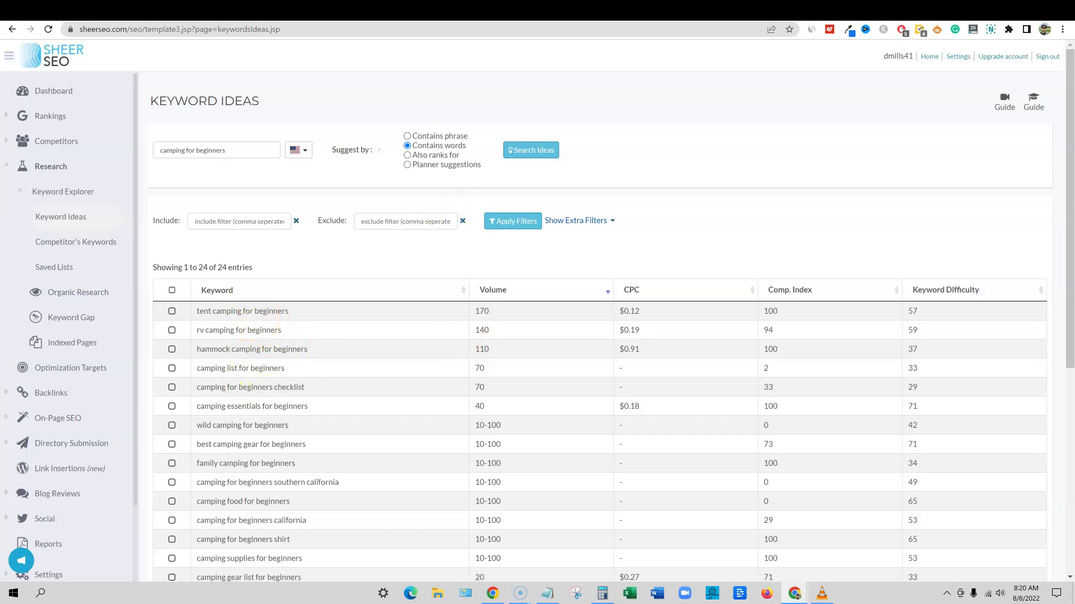
{"action": "left_click", "coordinate": [406, 136]}
{"action": "left_click", "coordinate": [531, 153]}
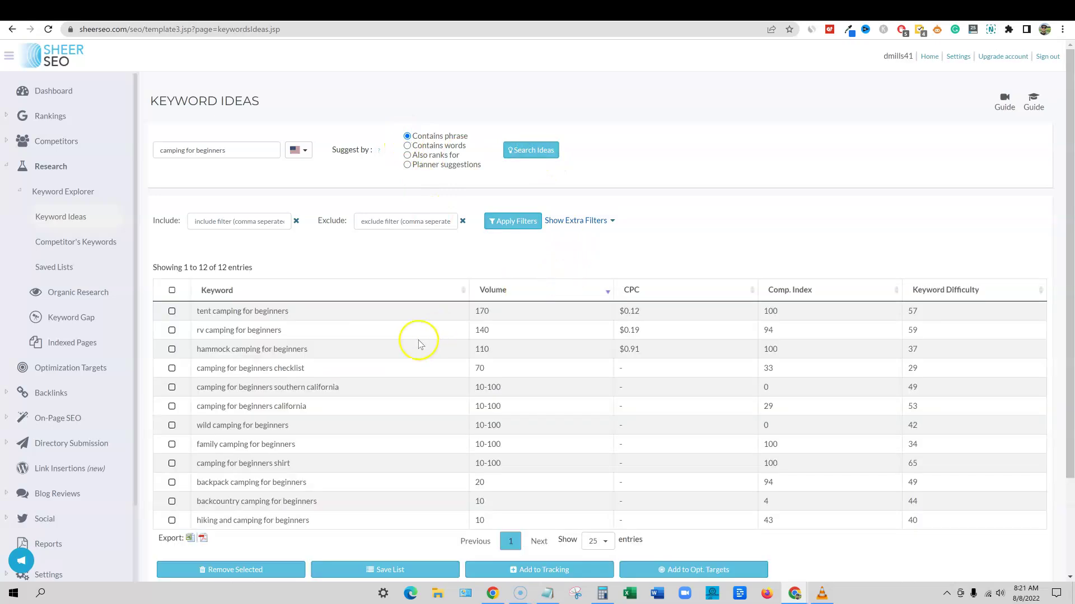
Review the whole Contains phrase suggestion list for the exact keyword "camping for beginners" and its related variations
{"action": "scroll", "coordinate": [414, 358], "scroll_direction": "down", "scroll_amount": 2}
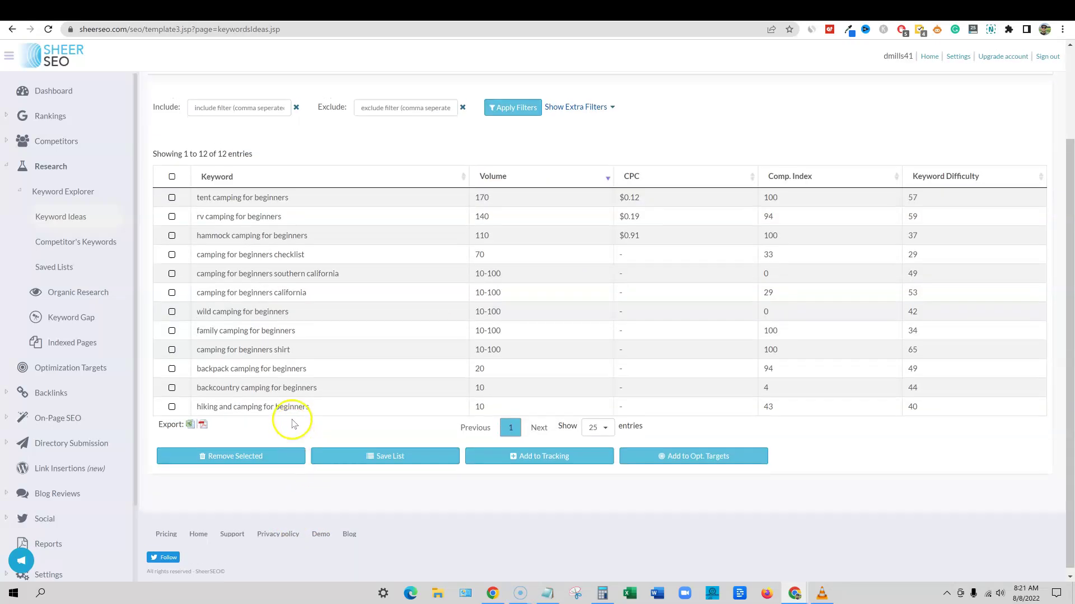
{"action": "scroll", "coordinate": [312, 420], "scroll_direction": "up", "scroll_amount": 2}
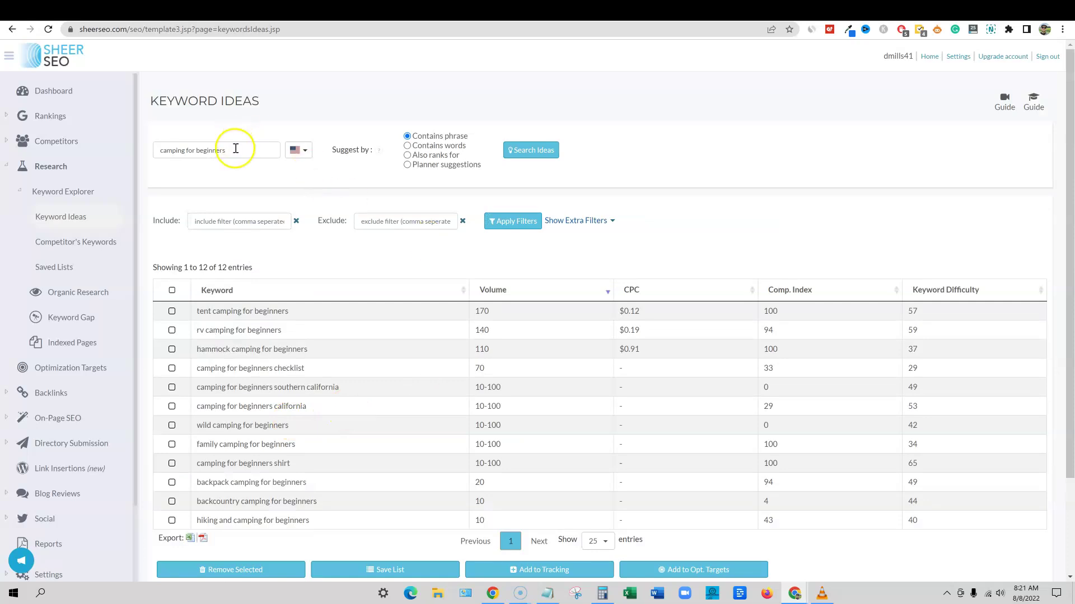
{"action": "left_click_drag", "start_coordinate": [235, 149], "coordinate": [107, 150]}
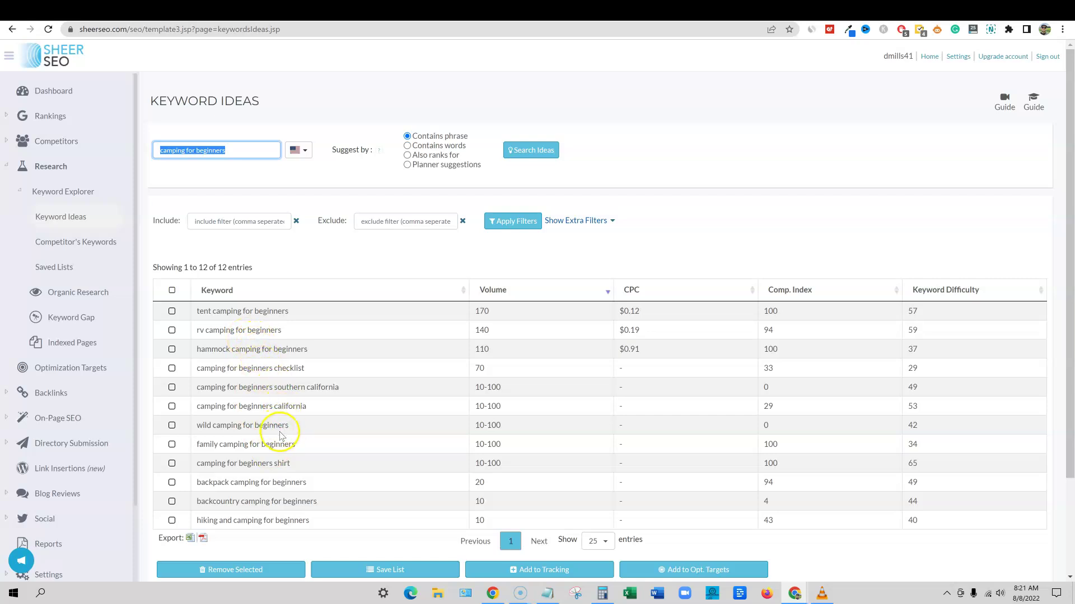
{"action": "scroll", "coordinate": [287, 451], "scroll_direction": "down", "scroll_amount": 3}
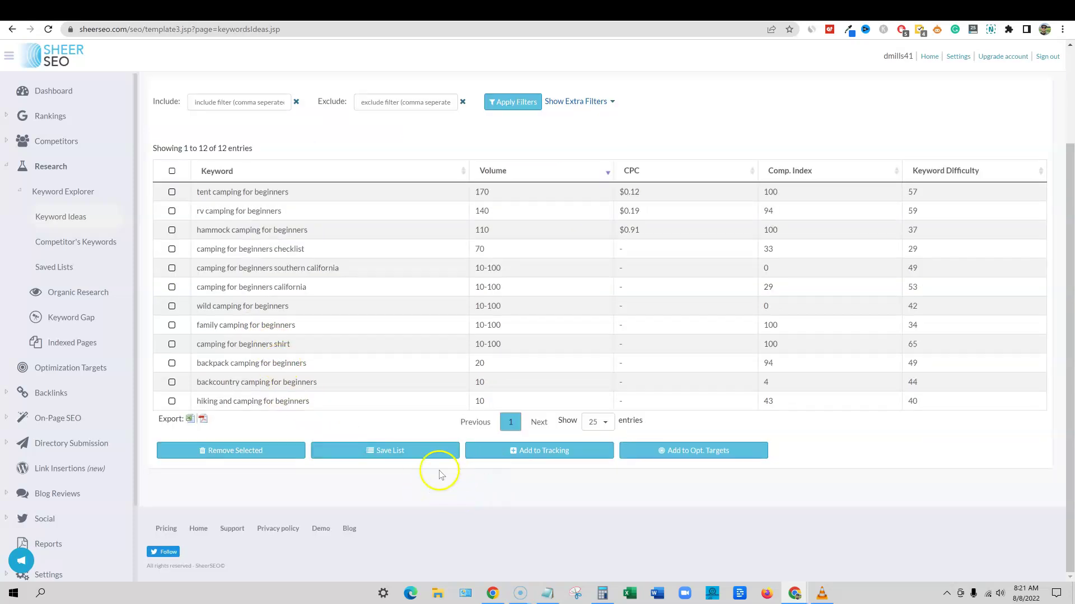
{"action": "scroll", "coordinate": [360, 396], "scroll_direction": "up", "scroll_amount": 3}
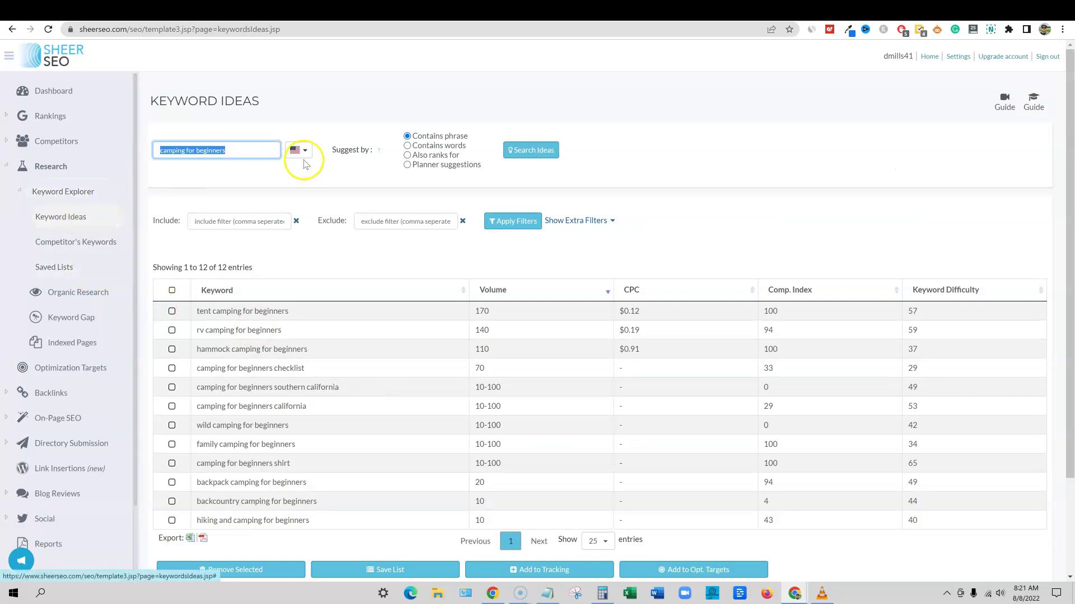
{"action": "left_click", "coordinate": [247, 149]}
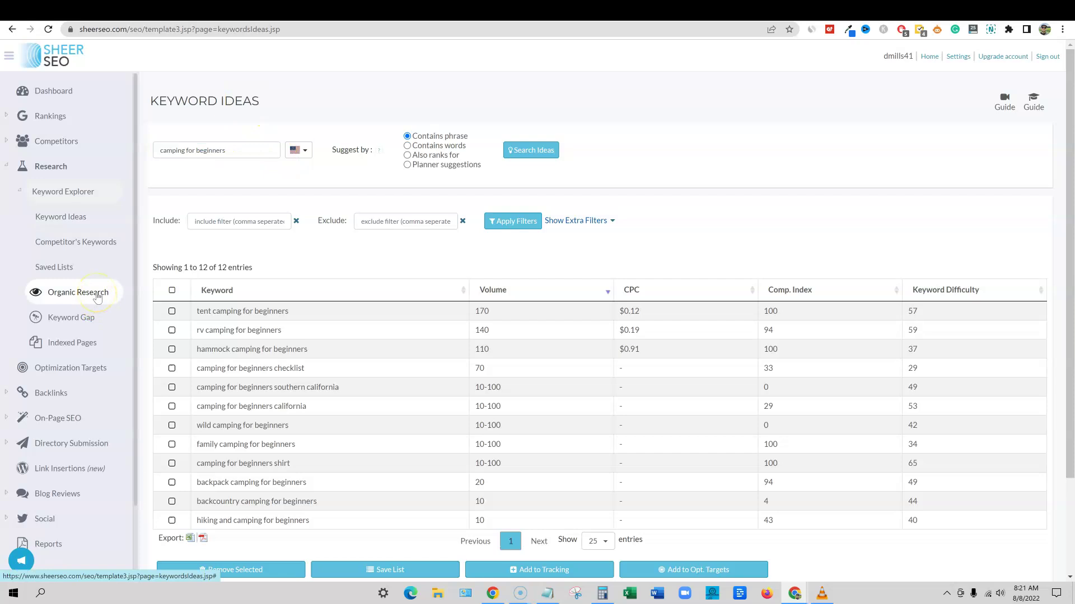
Open SheerSEO's Organic Research and review the site's ranked keywords, competitors and the keywords shared with nairalanceblog.com
{"action": "left_click", "coordinate": [97, 295]}
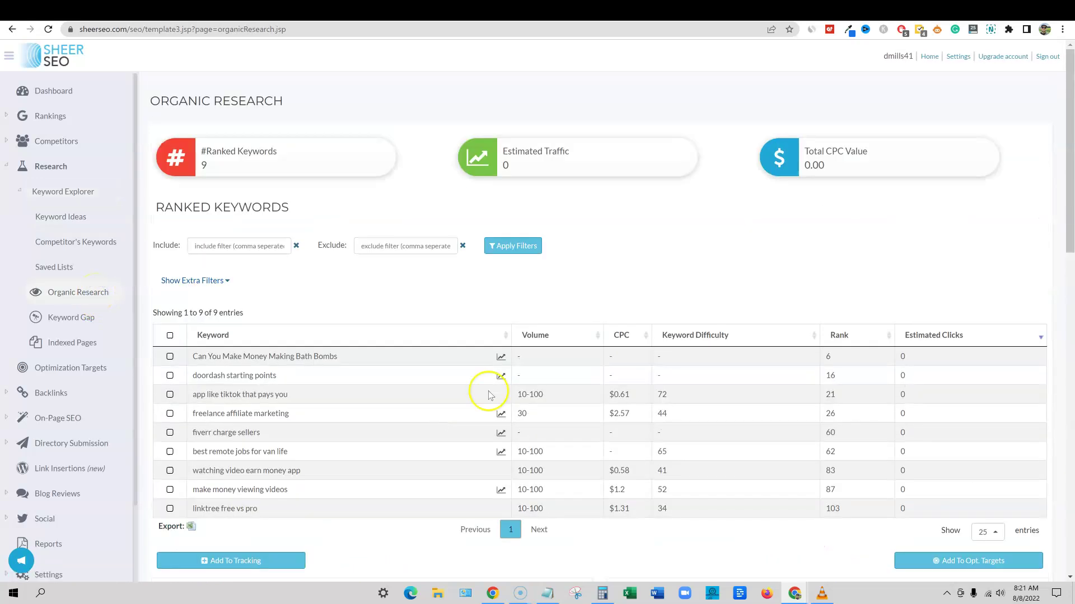
{"action": "scroll", "coordinate": [271, 354], "scroll_direction": "down", "scroll_amount": 15}
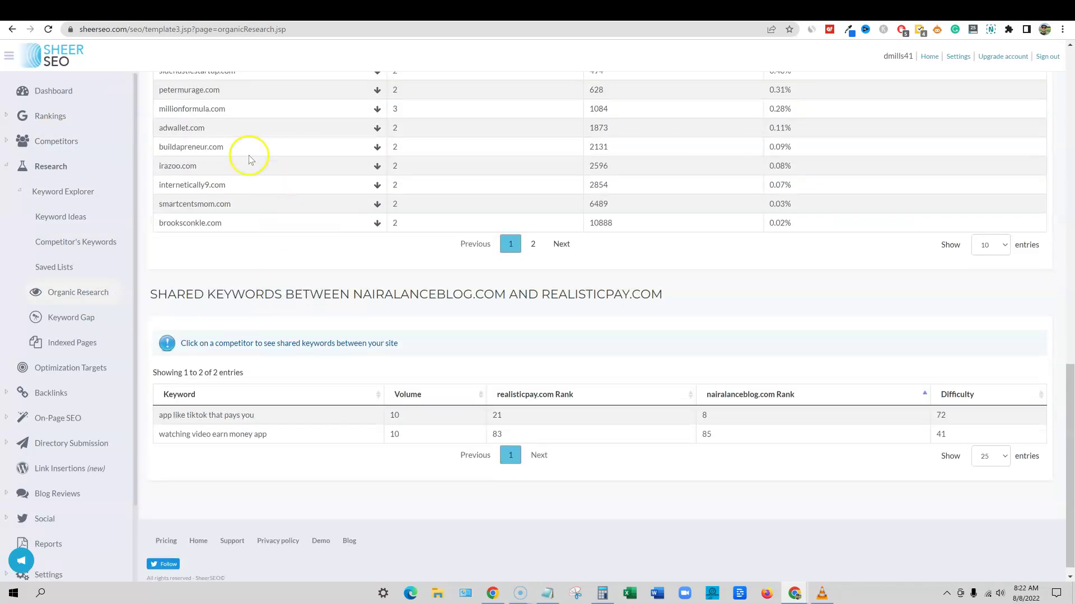
{"action": "scroll", "coordinate": [249, 160], "scroll_direction": "up", "scroll_amount": 3}
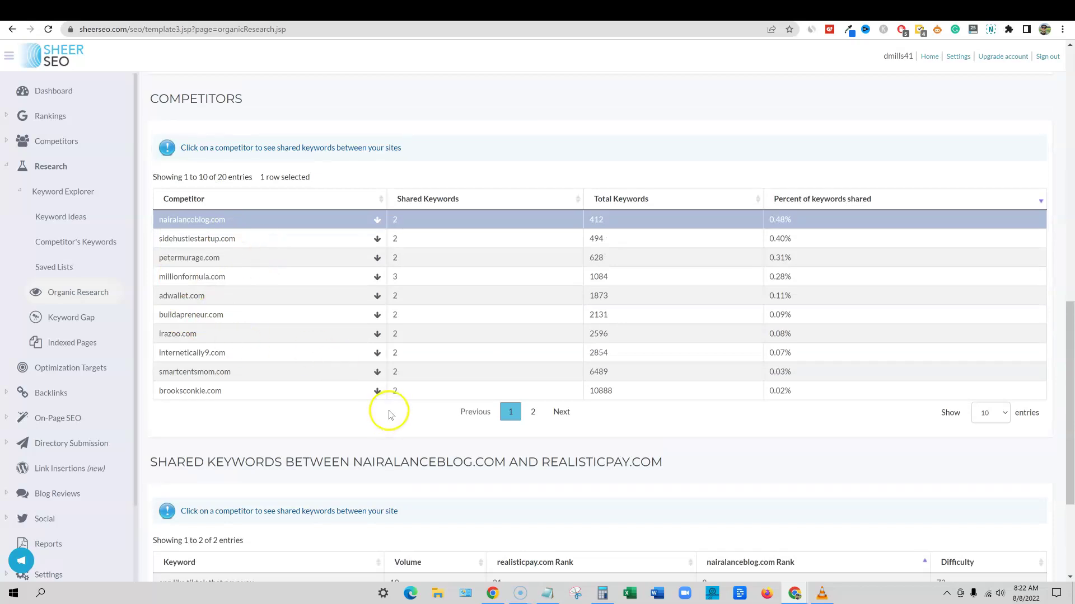
{"action": "scroll", "coordinate": [390, 414], "scroll_direction": "down", "scroll_amount": 3}
{"action": "scroll", "coordinate": [394, 420], "scroll_direction": "up", "scroll_amount": 15}
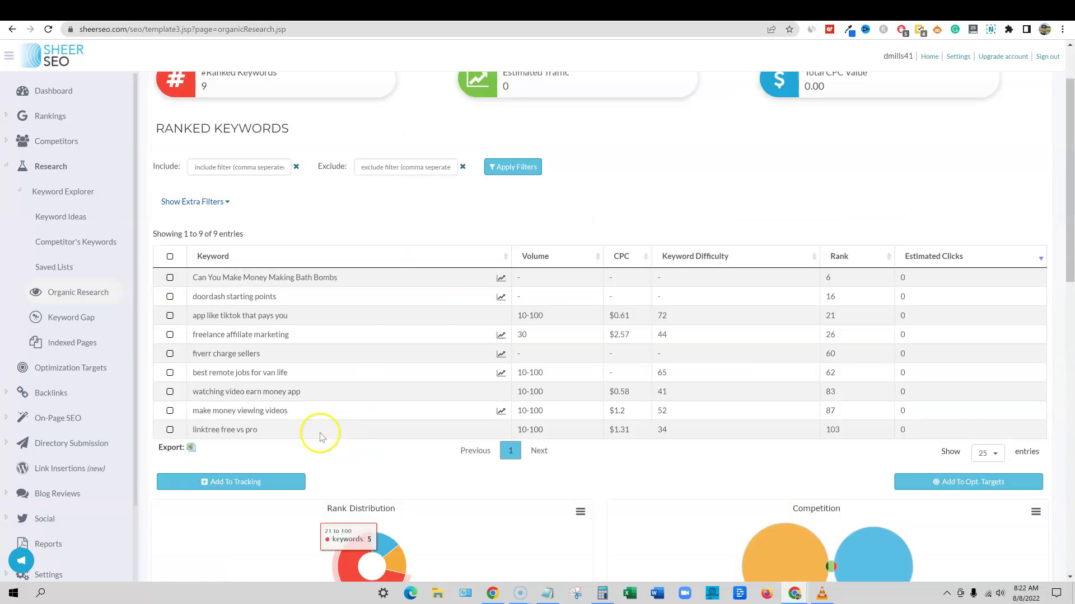
{"action": "scroll", "coordinate": [320, 437], "scroll_direction": "up", "scroll_amount": 2}
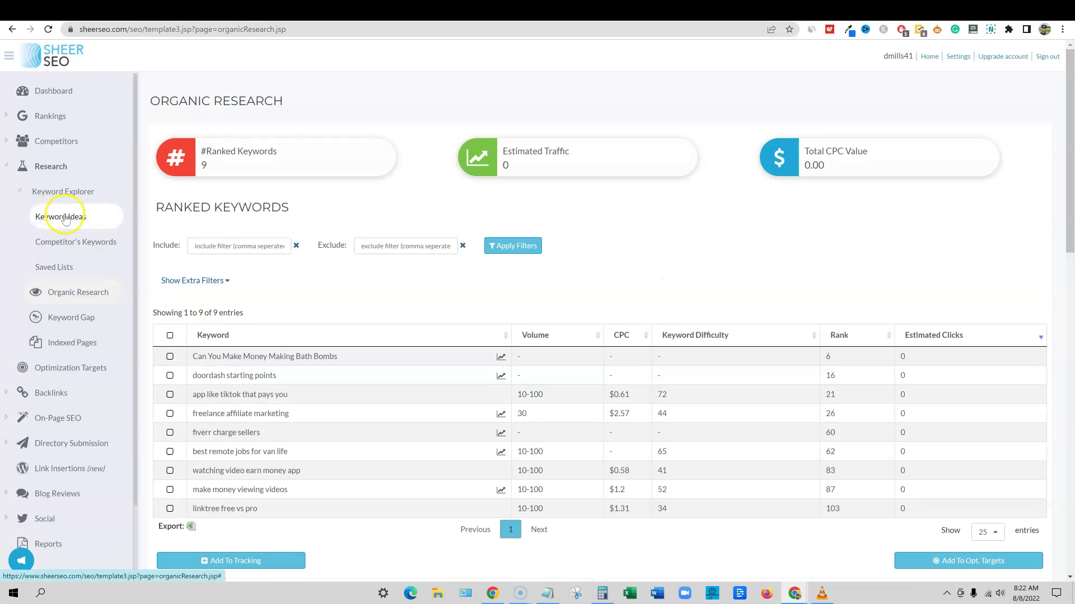
Return to SheerSEO's Keyword Ideas and search "camping for beginners" with the Also ranks for option
{"action": "left_click", "coordinate": [65, 220]}
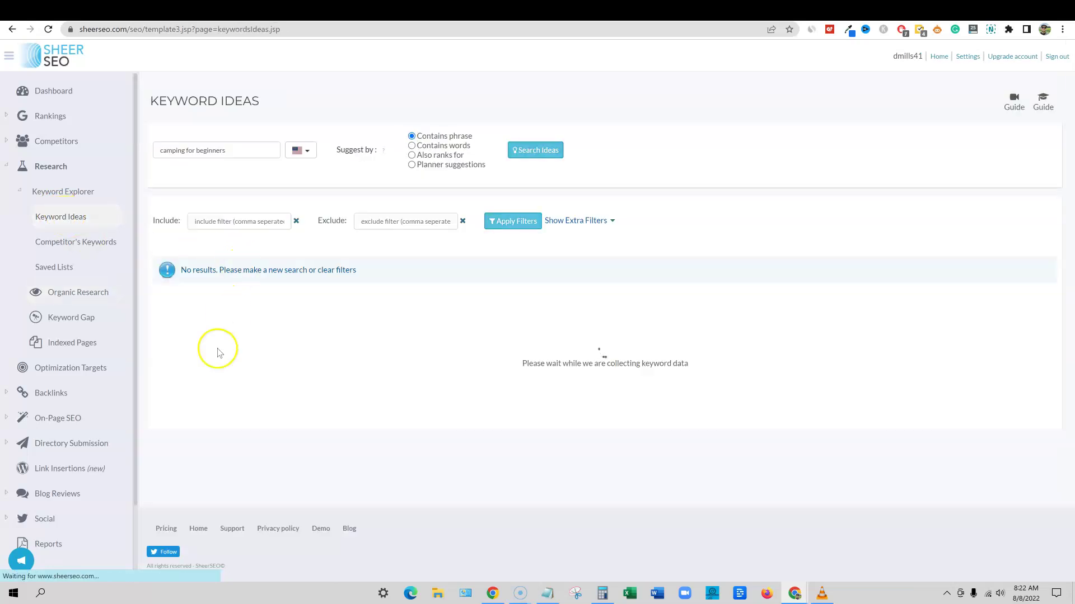
{"action": "left_click", "coordinate": [239, 151]}
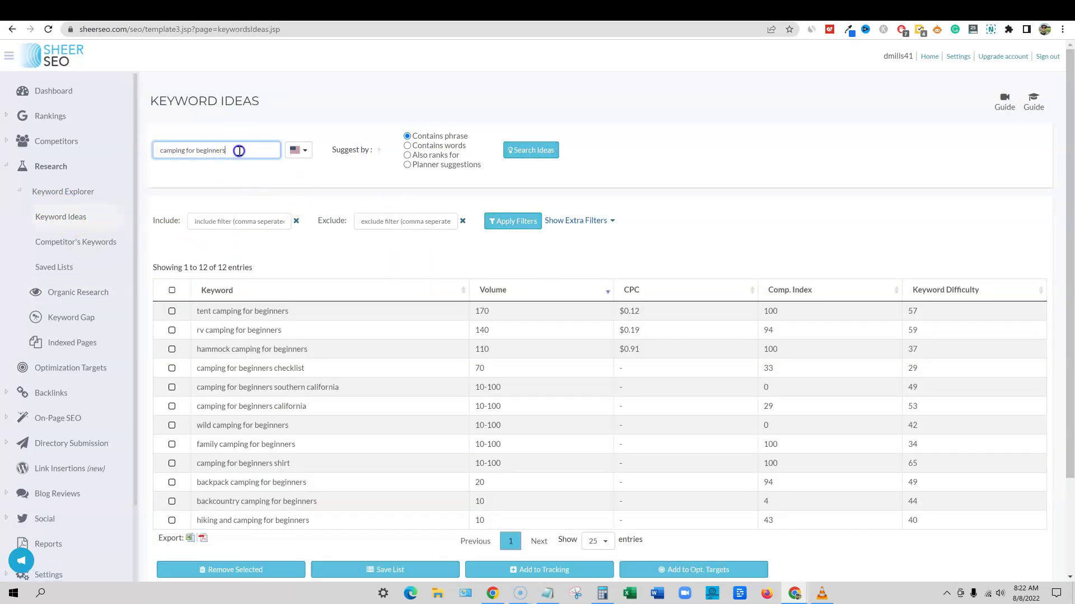
{"action": "triple_click", "coordinate": [239, 151]}
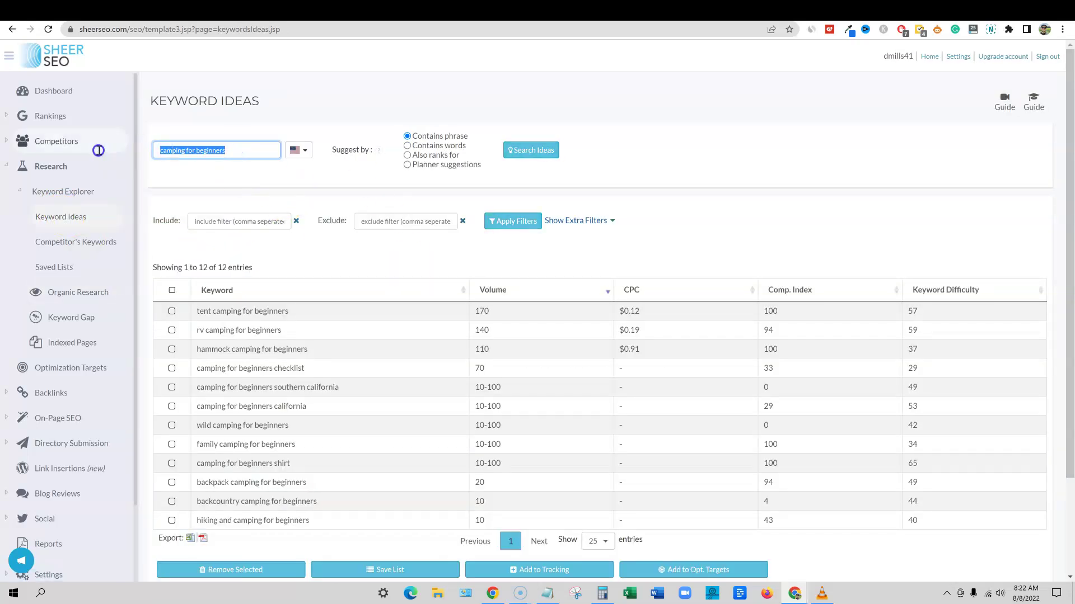
{"action": "left_click", "coordinate": [407, 155]}
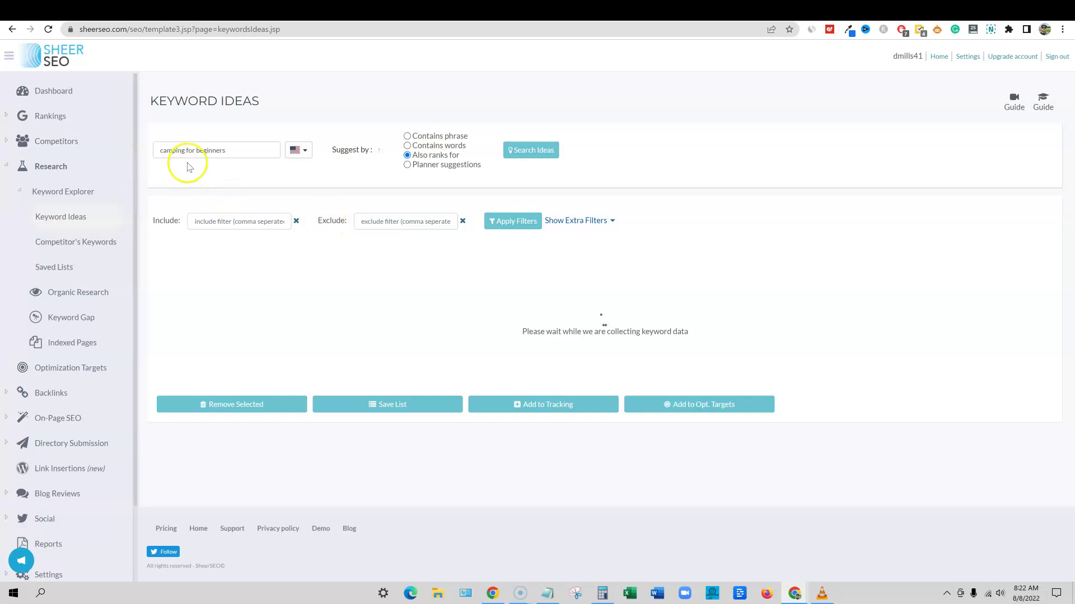
{"action": "triple_click", "coordinate": [240, 150]}
{"action": "left_click_drag", "start_coordinate": [240, 150], "coordinate": [206, 150]}
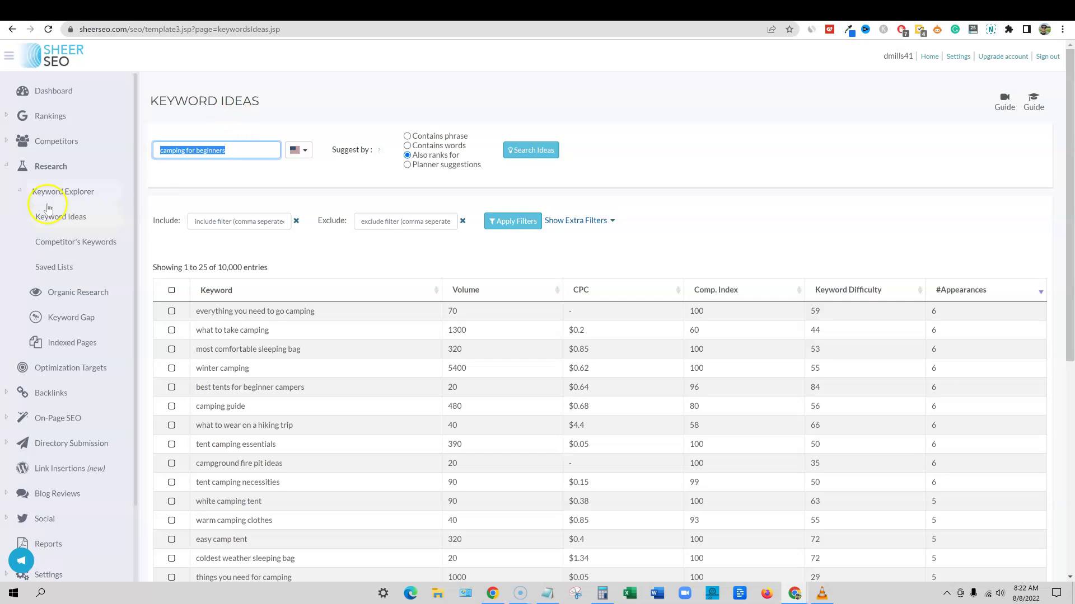
{"action": "scroll", "coordinate": [73, 381], "scroll_direction": "down", "scroll_amount": 10}
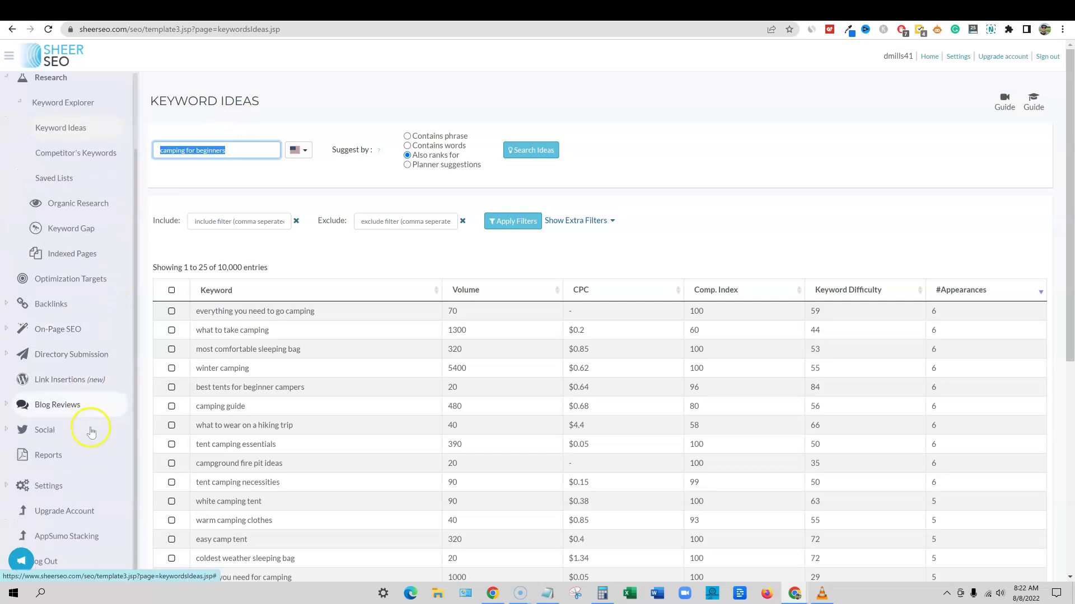
Review the Also ranks for suggestions for "camping for beginners", checking how closely entries such as "everything you need to go camping" match it
{"action": "scroll", "coordinate": [78, 478], "scroll_direction": "up", "scroll_amount": 10}
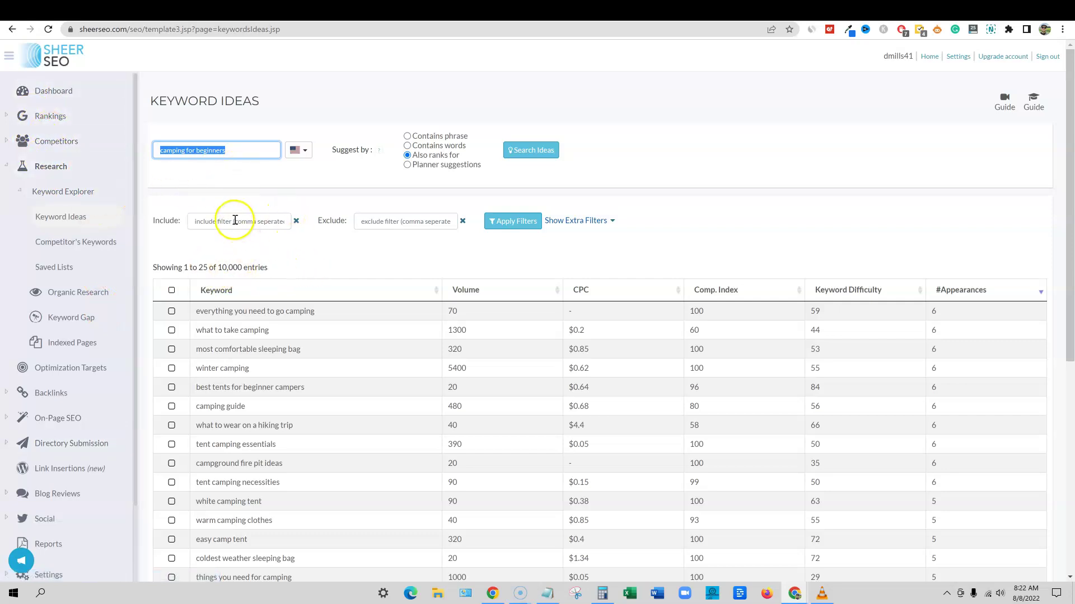
{"action": "left_click_drag", "start_coordinate": [195, 310], "coordinate": [323, 309]}
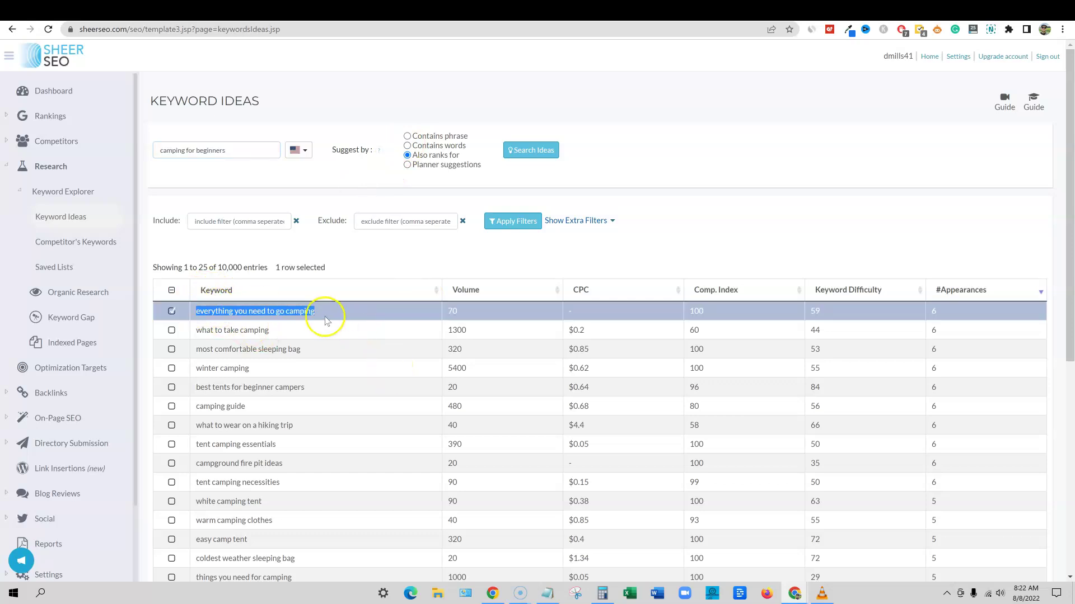
{"action": "left_click_drag", "start_coordinate": [249, 150], "coordinate": [131, 146]}
{"action": "left_click", "coordinate": [406, 260]}
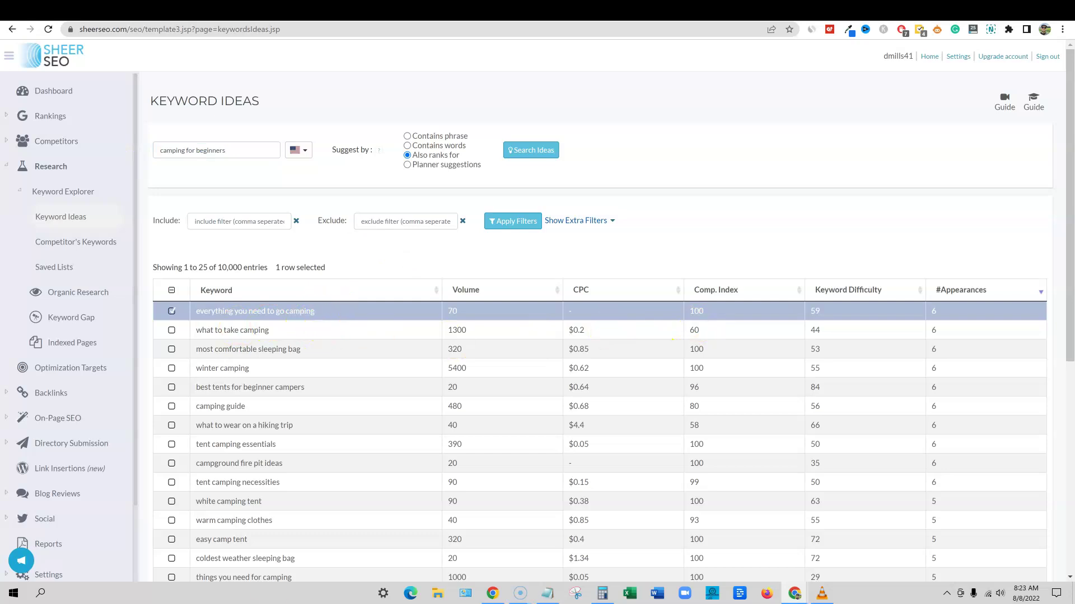
{"action": "scroll", "coordinate": [307, 439], "scroll_direction": "down", "scroll_amount": 6}
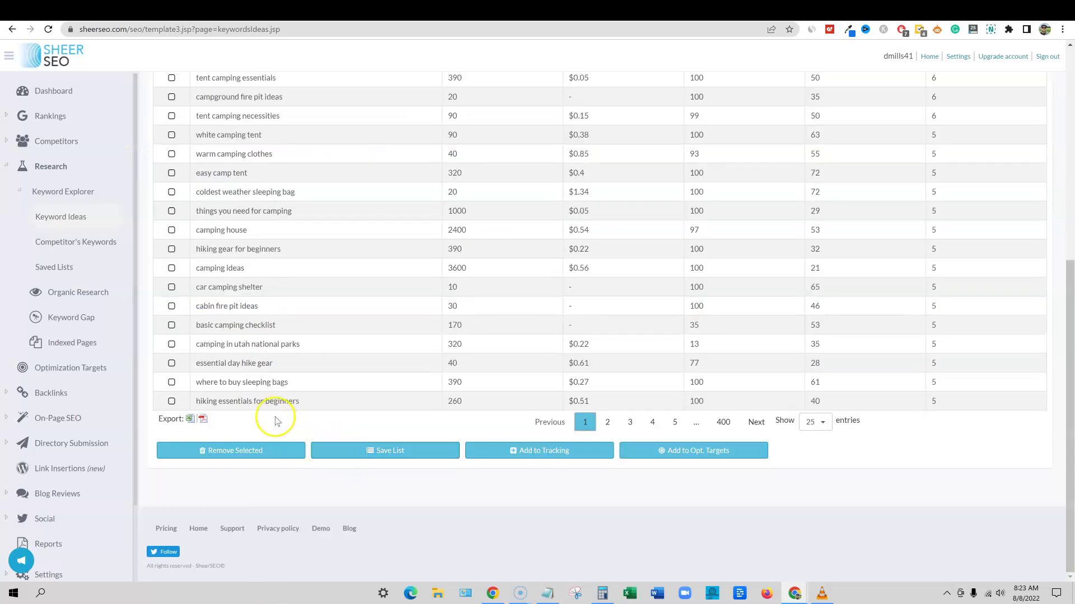
{"action": "scroll", "coordinate": [277, 421], "scroll_direction": "up", "scroll_amount": 7}
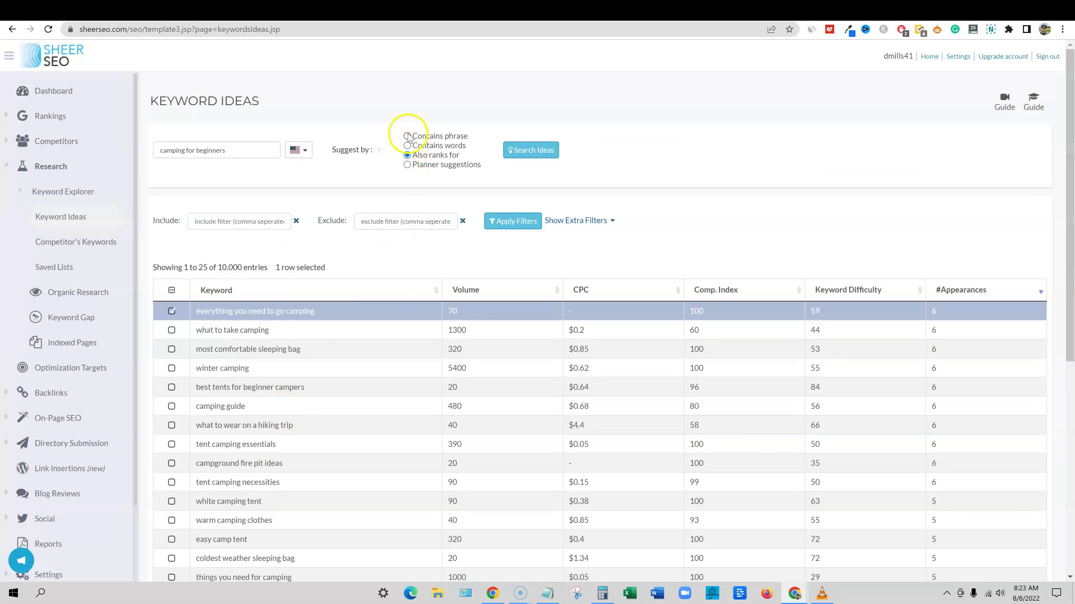
Rerun SheerSEO's keyword ideas search for "camping for beginners" with the Contains phrase option and review the suggestions
{"action": "left_click", "coordinate": [532, 149]}
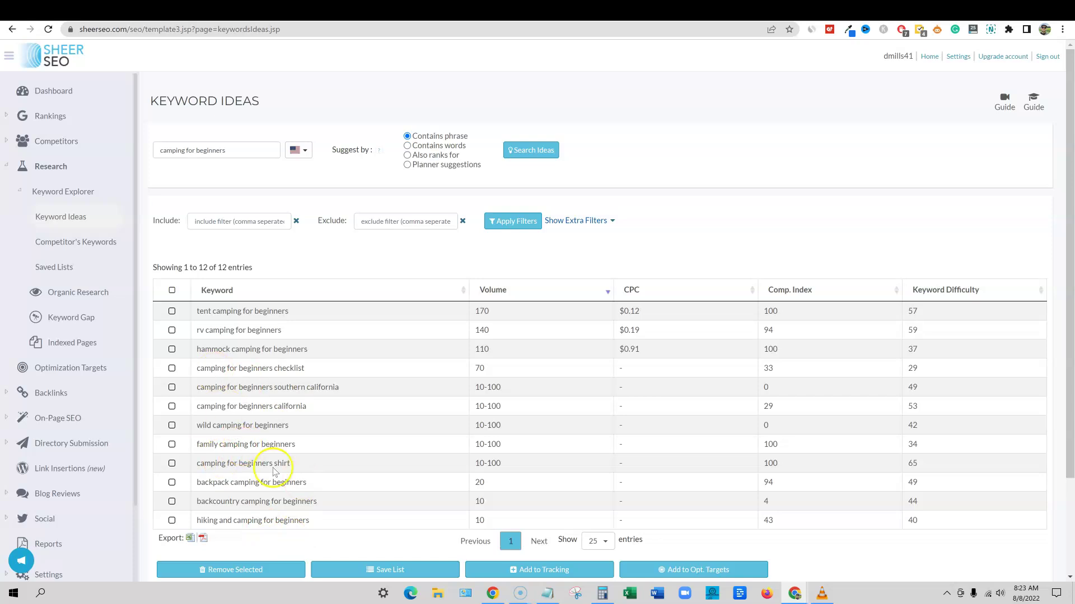
{"action": "left_click_drag", "start_coordinate": [247, 148], "coordinate": [115, 148]}
{"action": "left_click", "coordinate": [687, 176]}
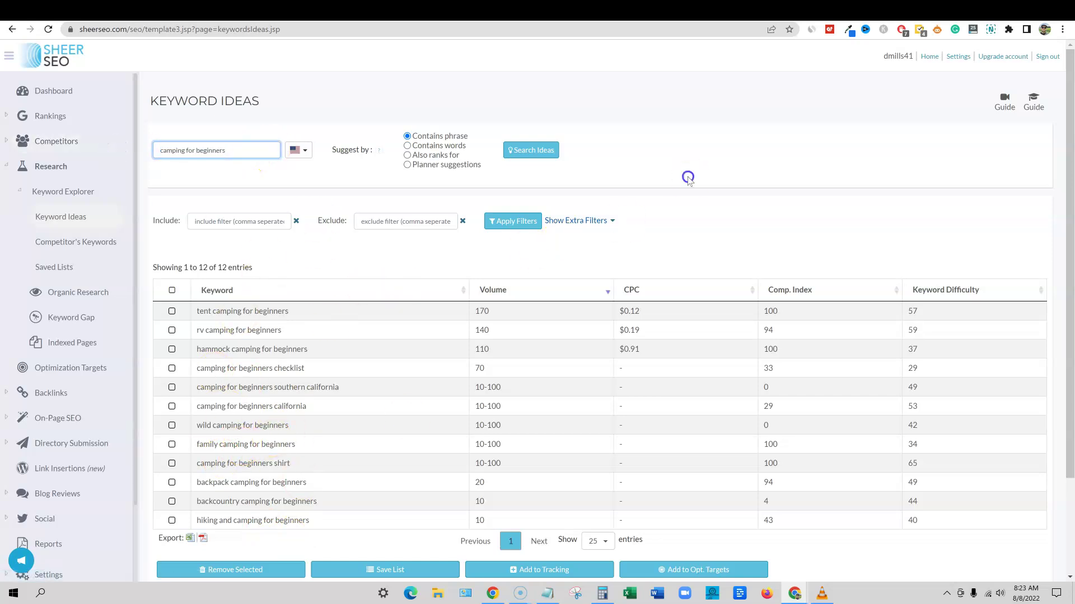
Copy "tent camping for beginners" from the SheerSEO results and search it in SEOdity's Keyword suggestions and Ubersuggest's Keyword Overview
{"action": "left_click", "coordinate": [286, 312]}
{"action": "left_click_drag", "start_coordinate": [276, 312], "coordinate": [192, 312]}
{"action": "key", "text": "ctrl+c"}
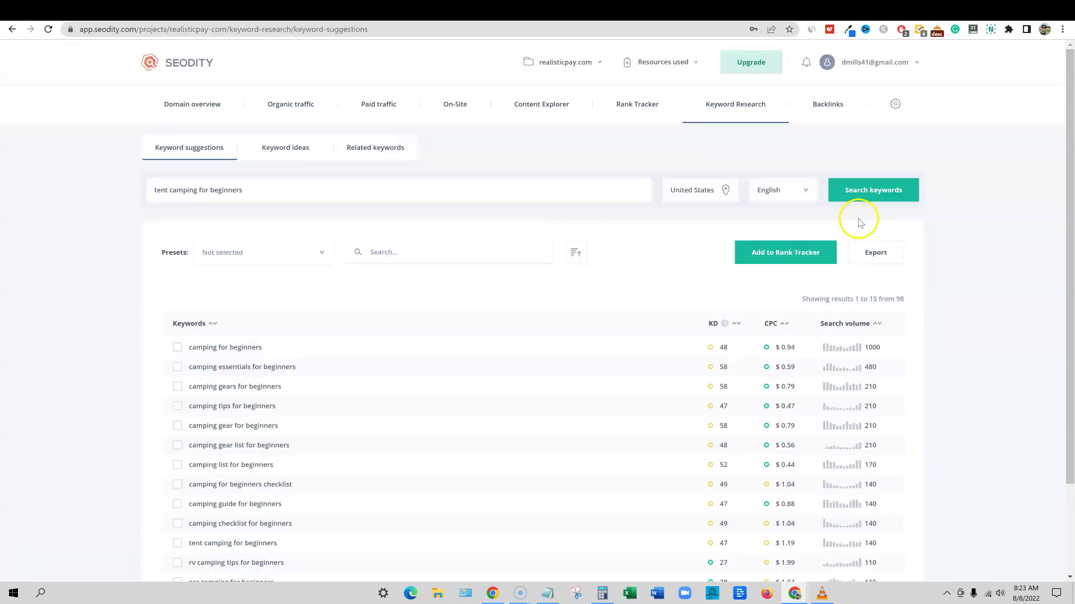
{"action": "left_click", "coordinate": [870, 197]}
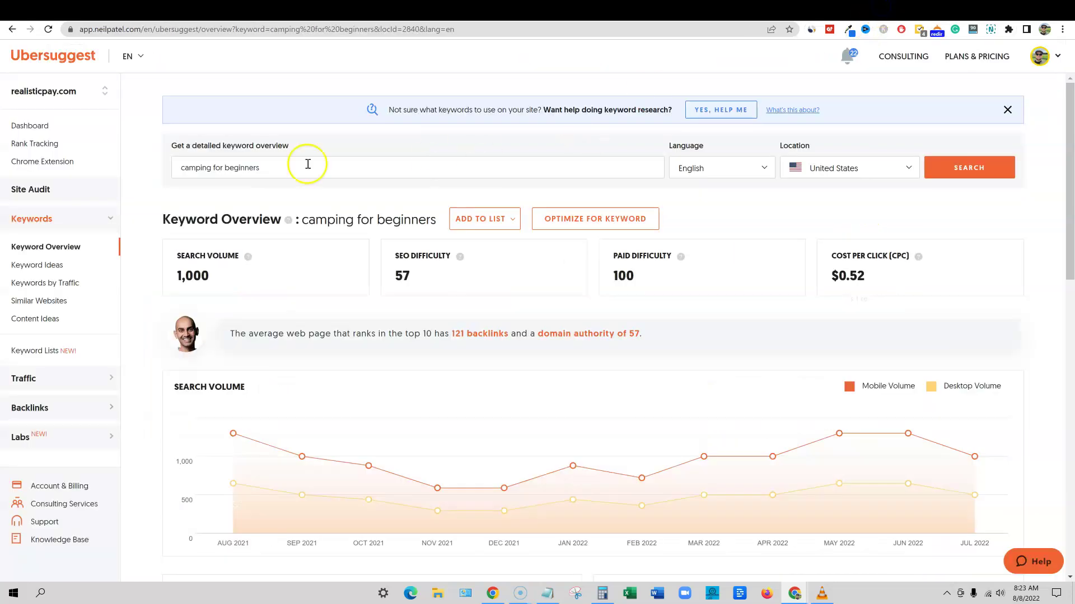
{"action": "left_click_drag", "start_coordinate": [280, 167], "coordinate": [152, 169]}
{"action": "key", "text": "ctrl+v"}
{"action": "left_click", "coordinate": [955, 165]}
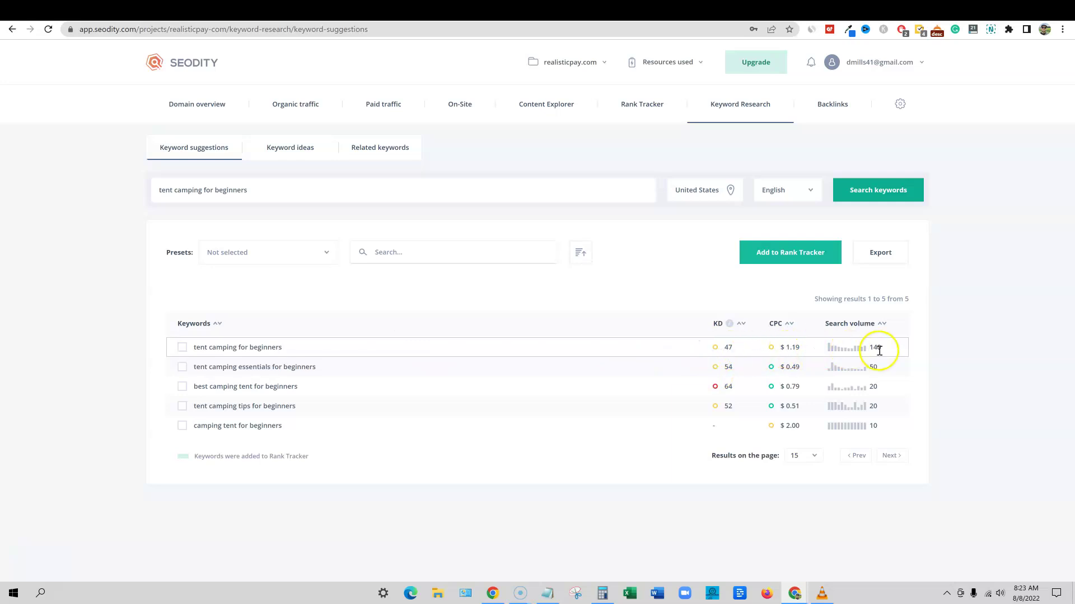
Compare the search volume and keyword difficulty of "tent camping for beginners" between SheerSEO and SEOdity
{"action": "left_click", "coordinate": [577, 12]}
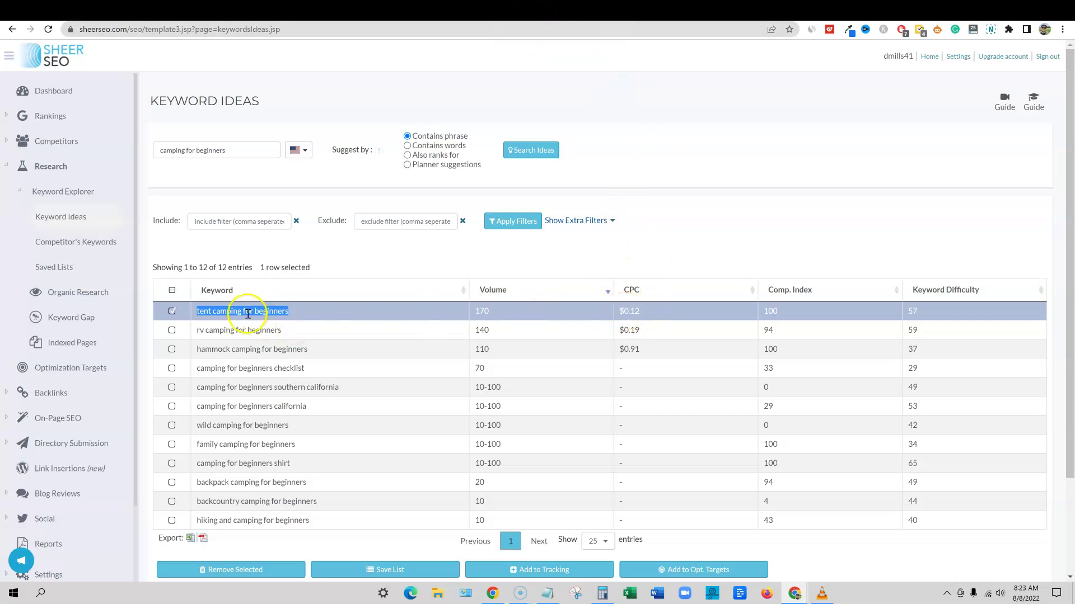
{"action": "left_click", "coordinate": [508, 10]}
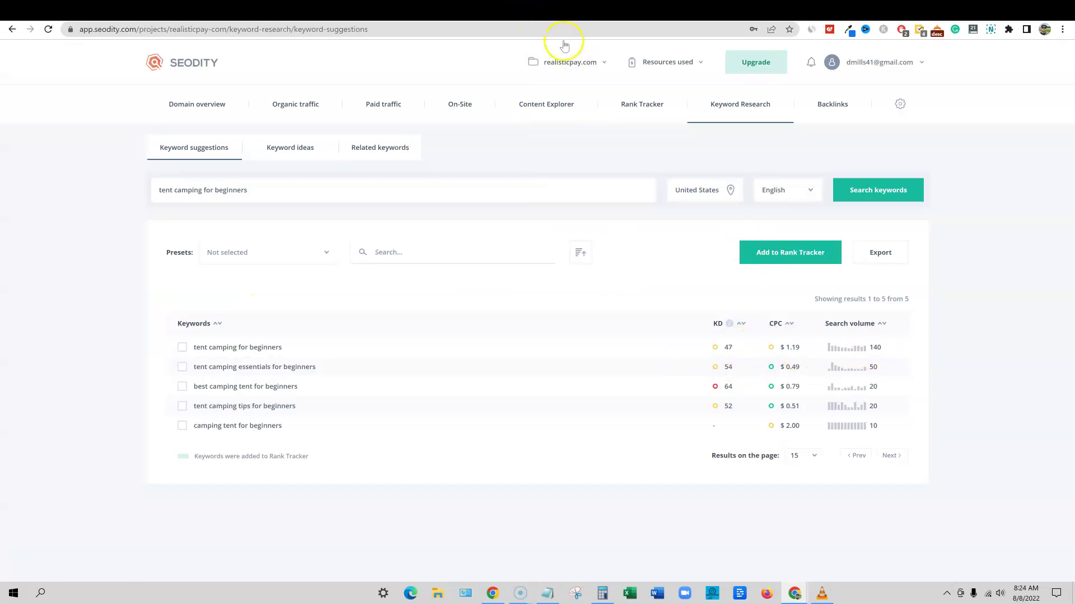
{"action": "left_click", "coordinate": [572, 10]}
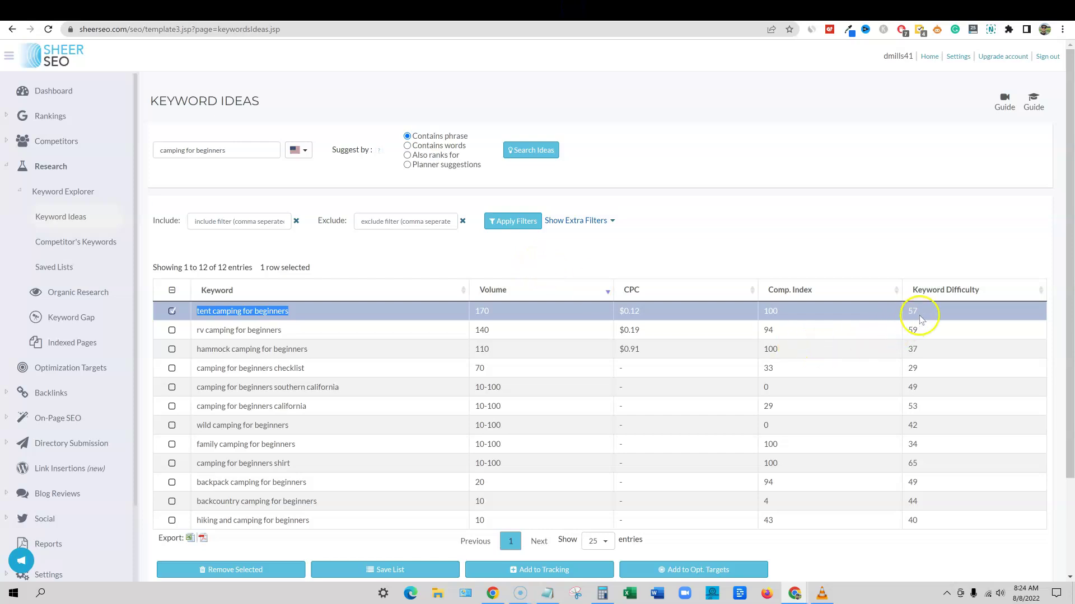
{"action": "left_click", "coordinate": [519, 11]}
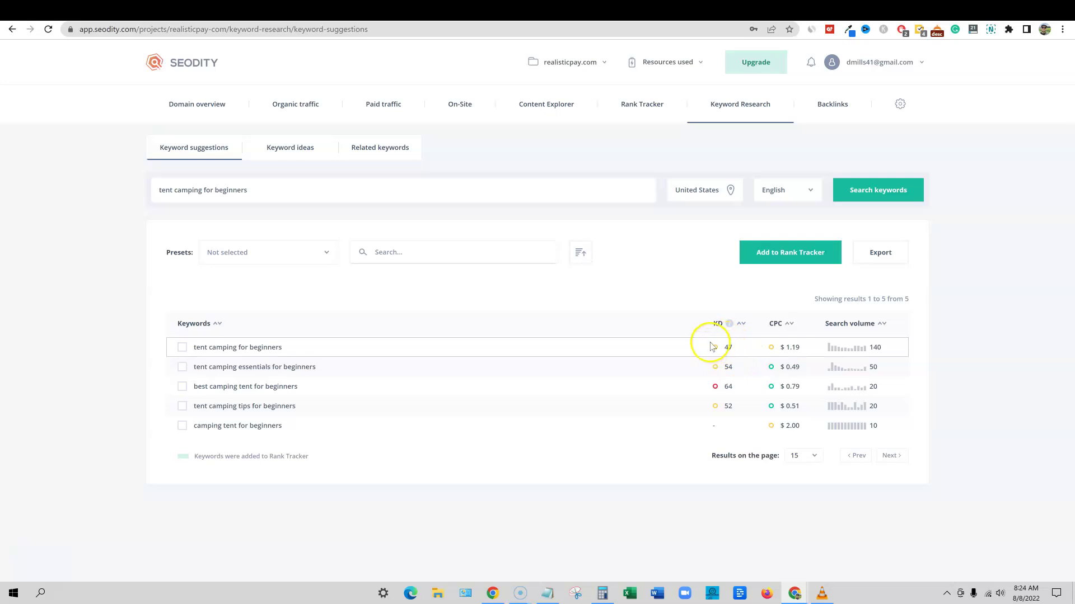
Check SEOdity's and SheerSEO's volume and difficulty for "tent camping for beginners" against the Ubersuggest Keyword Overview
{"action": "left_click", "coordinate": [897, 9]}
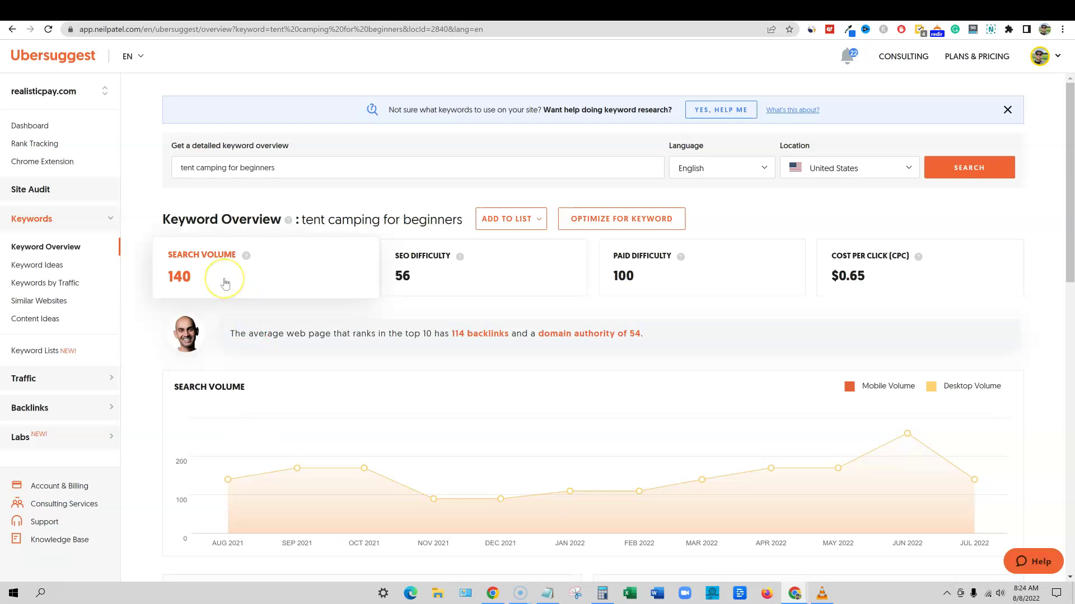
{"action": "left_click", "coordinate": [522, 8]}
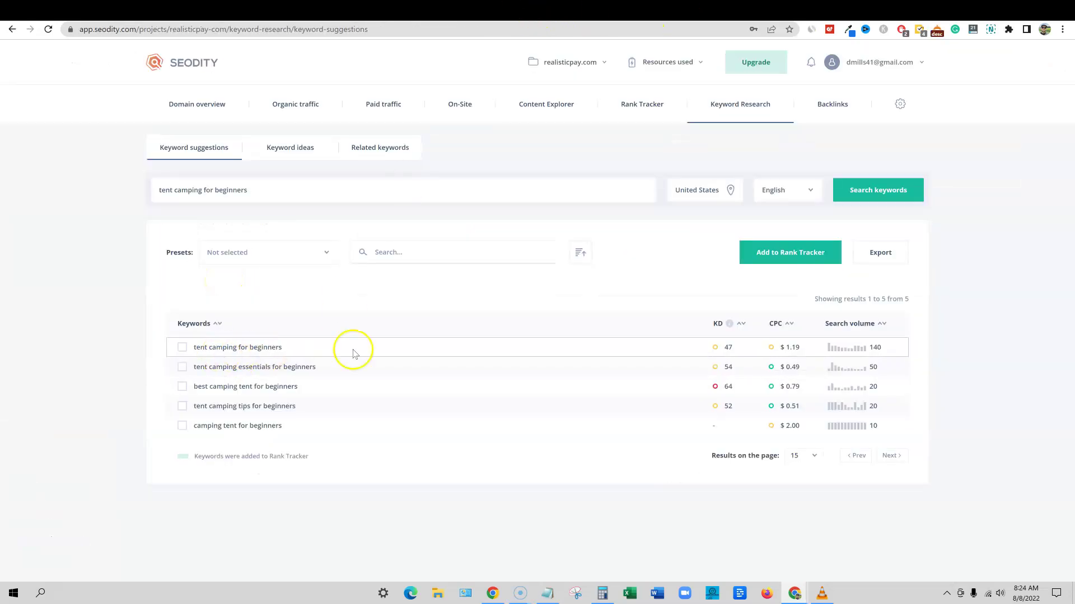
{"action": "key", "text": "ctrl+Tab"}
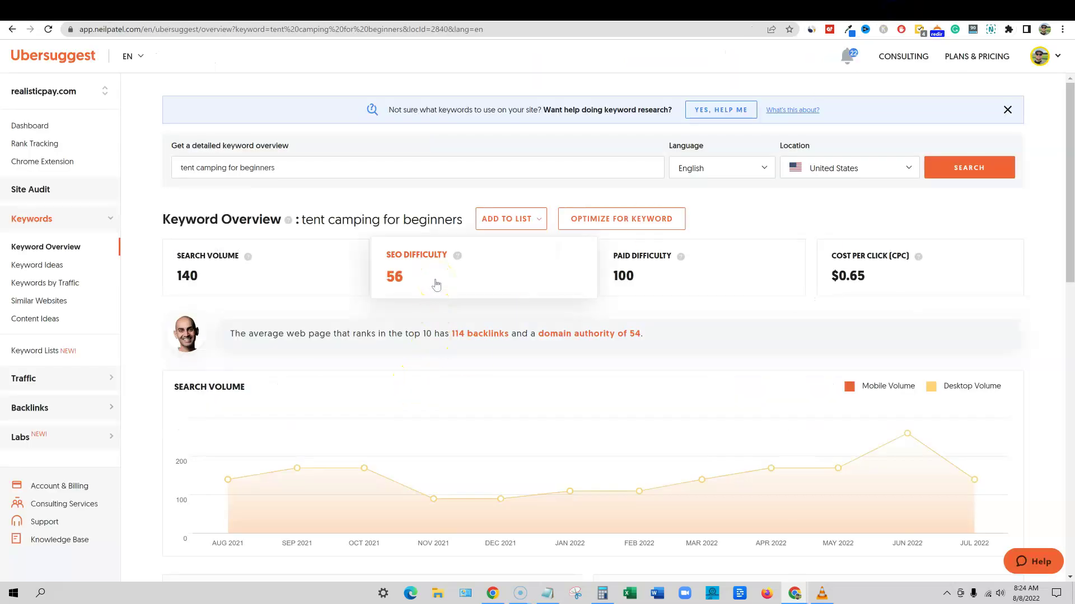
{"action": "left_click", "coordinate": [526, 9]}
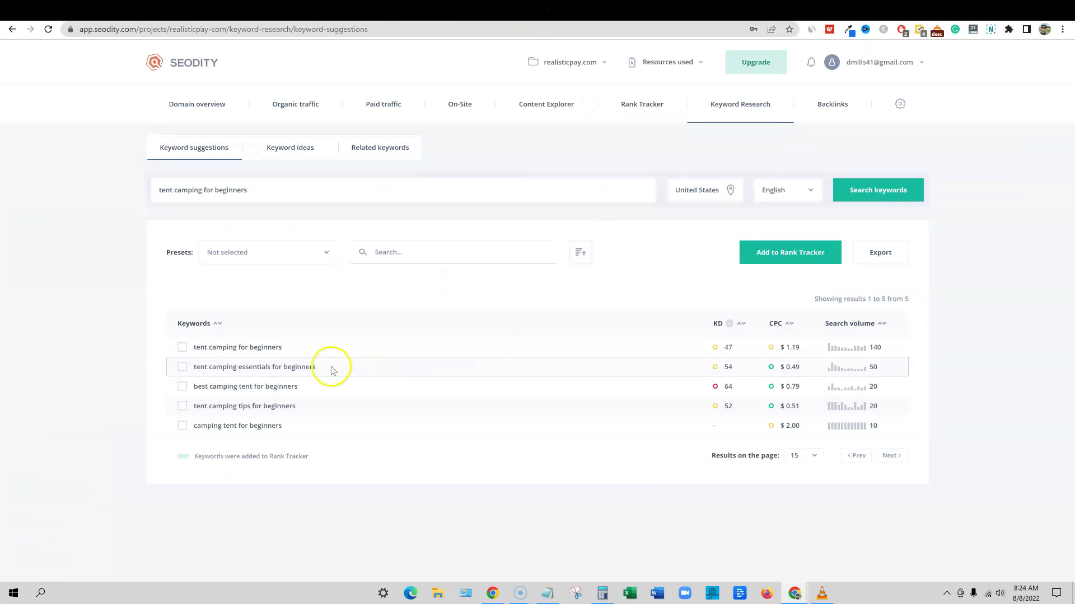
{"action": "left_click", "coordinate": [577, 10]}
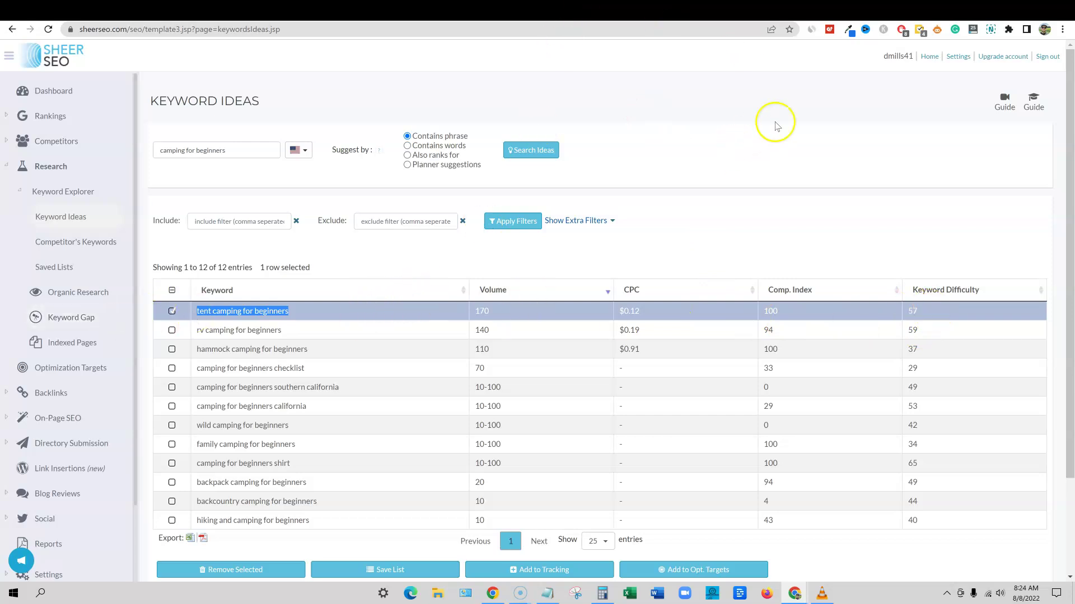
{"action": "left_click", "coordinate": [890, 13]}
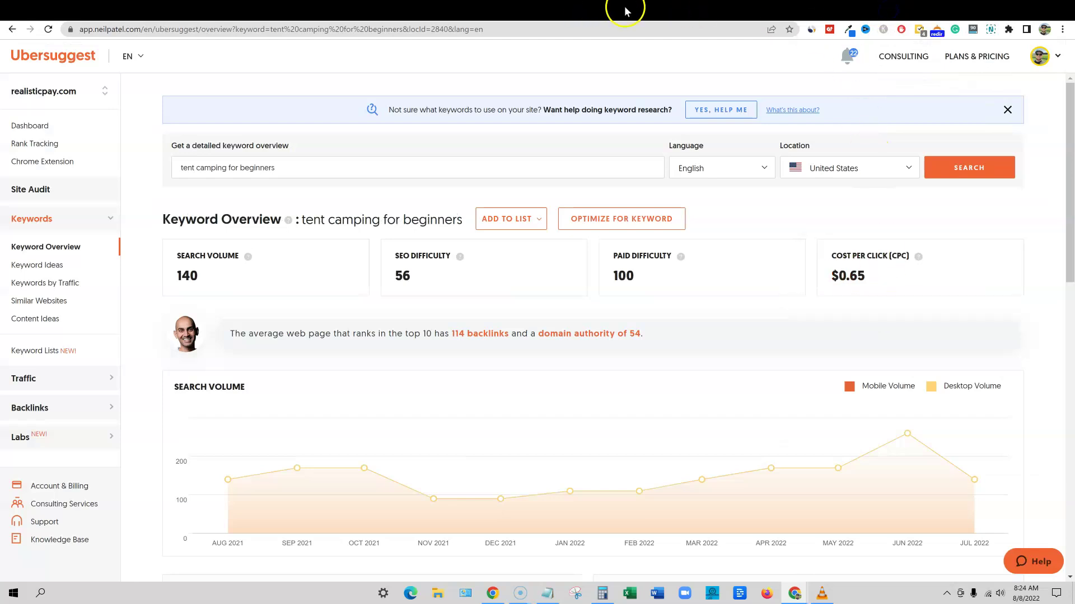
{"action": "left_click", "coordinate": [510, 11]}
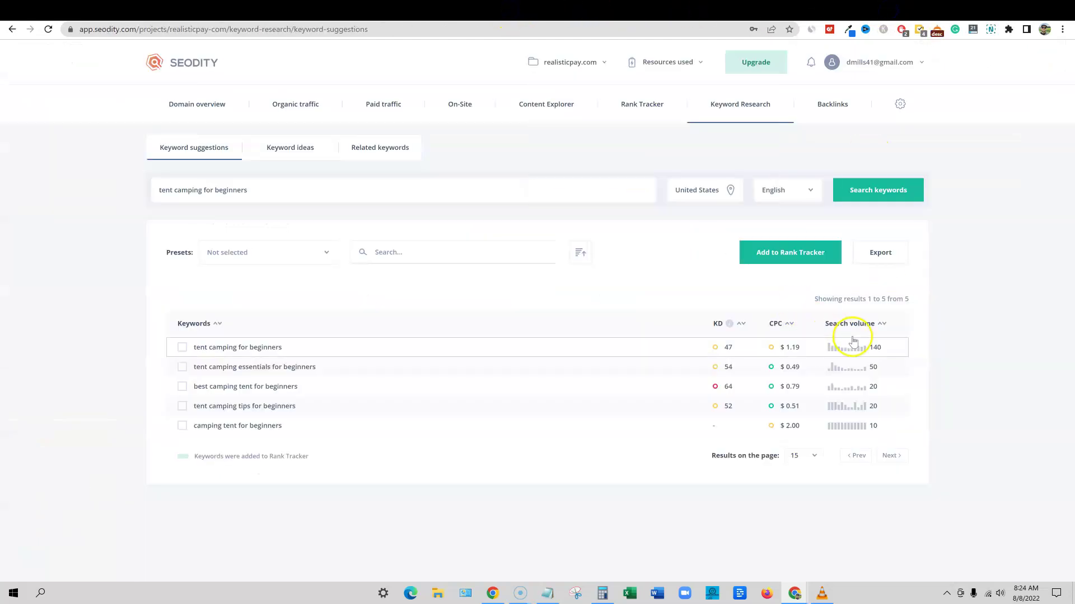
{"action": "left_click", "coordinate": [566, 7]}
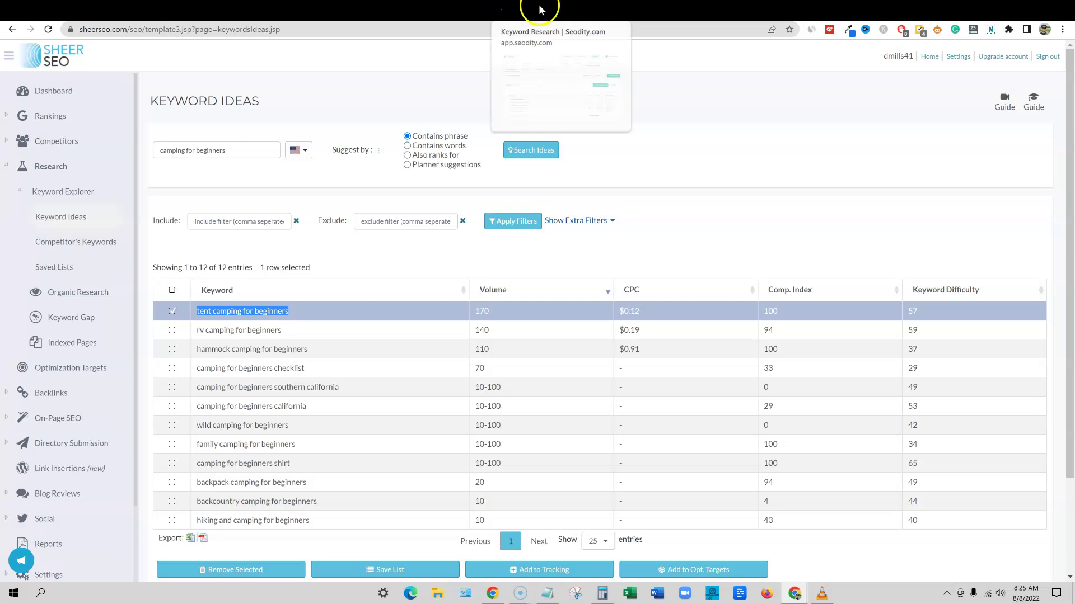
Open the comparison notes in Notepad and copy the third test keyword, "how to plan for retirement"
{"action": "left_click", "coordinate": [547, 587]}
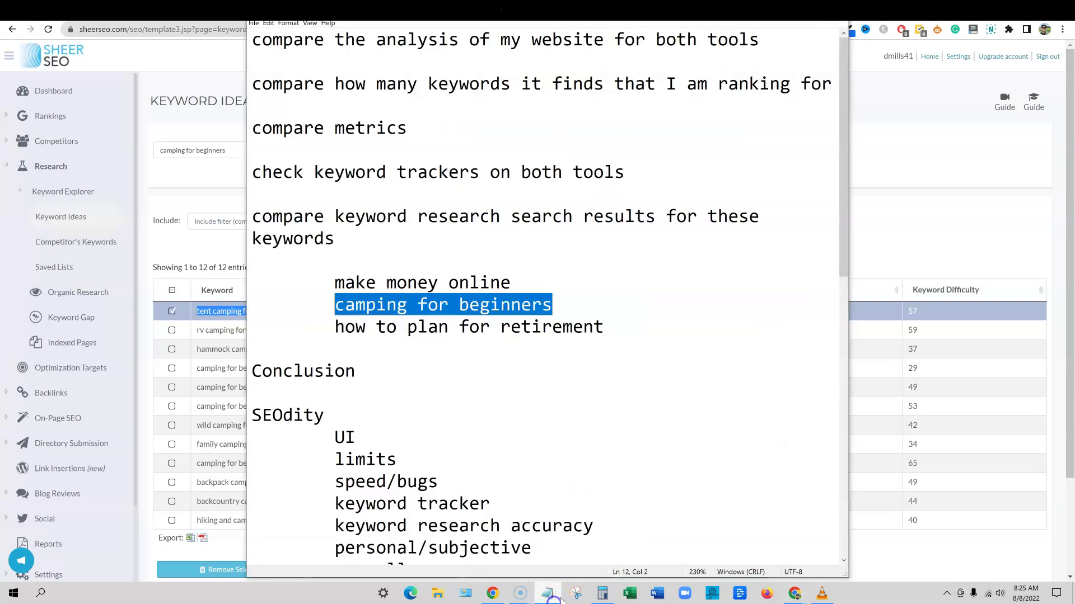
{"action": "left_click_drag", "start_coordinate": [604, 328], "coordinate": [341, 330]}
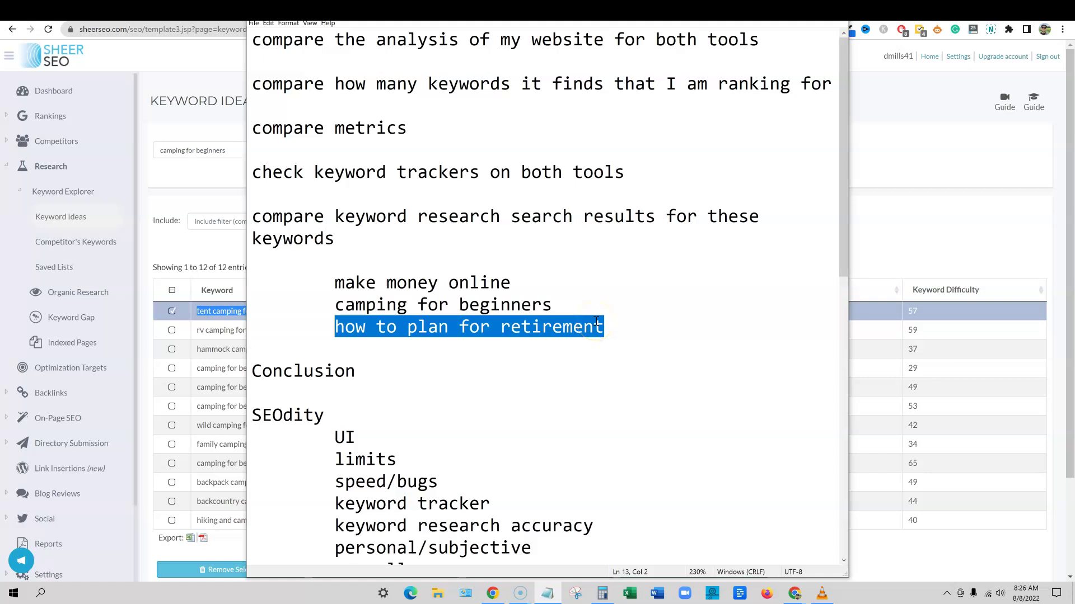
{"action": "left_click", "coordinate": [447, 324]}
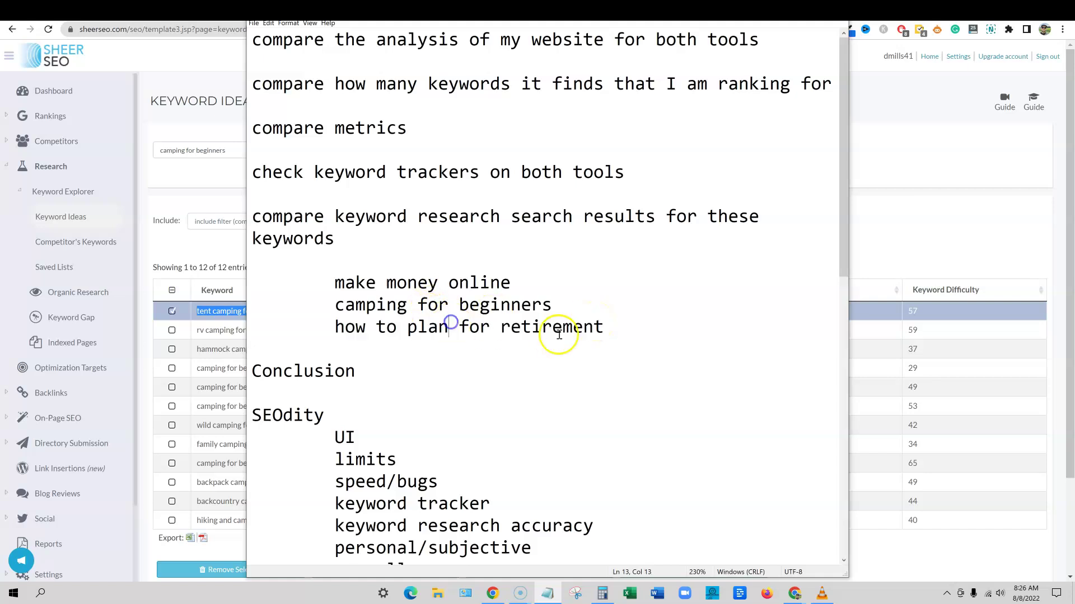
{"action": "left_click_drag", "start_coordinate": [602, 327], "coordinate": [336, 328]}
{"action": "key", "text": "ctrl+c"}
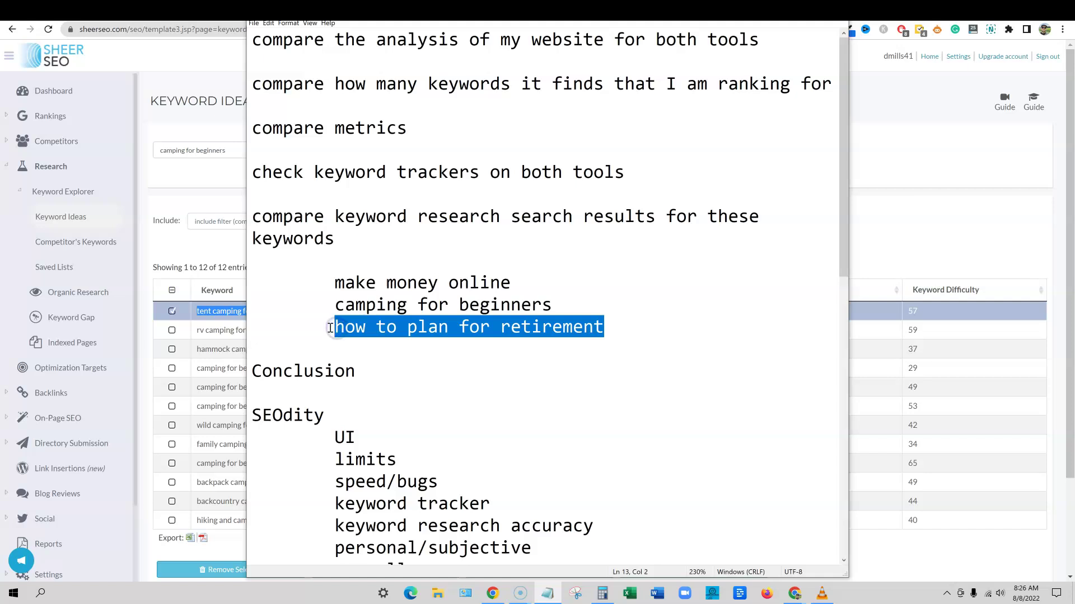
Return to SheerSEO's Keyword Ideas and search "how to plan for retirement" with the Contains phrase option
{"action": "left_click", "coordinate": [893, 150]}
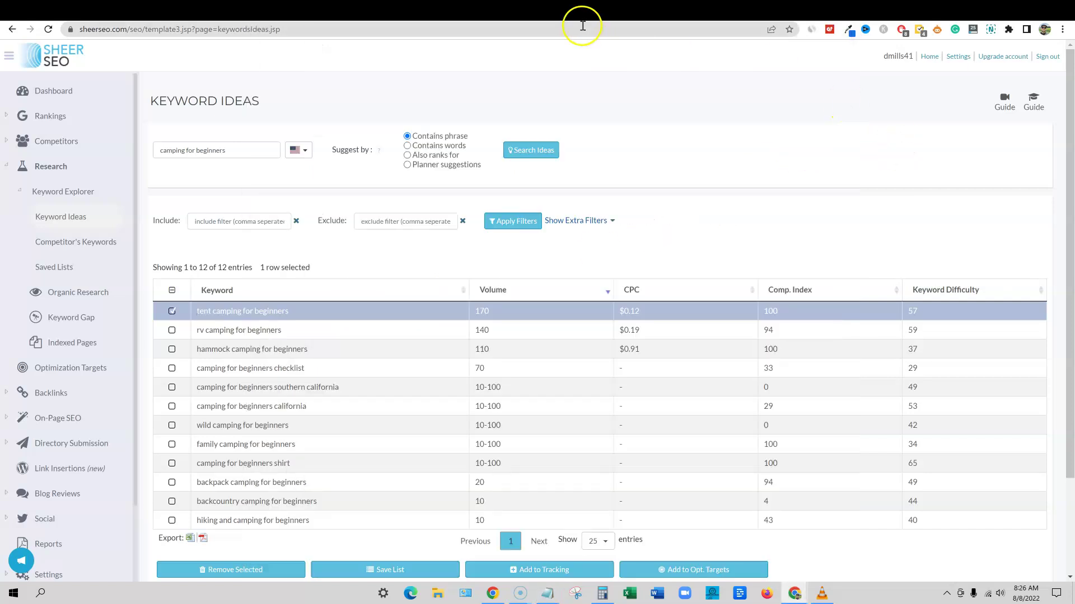
{"action": "left_click", "coordinate": [188, 150]}
{"action": "key", "text": "ctrl+v"}
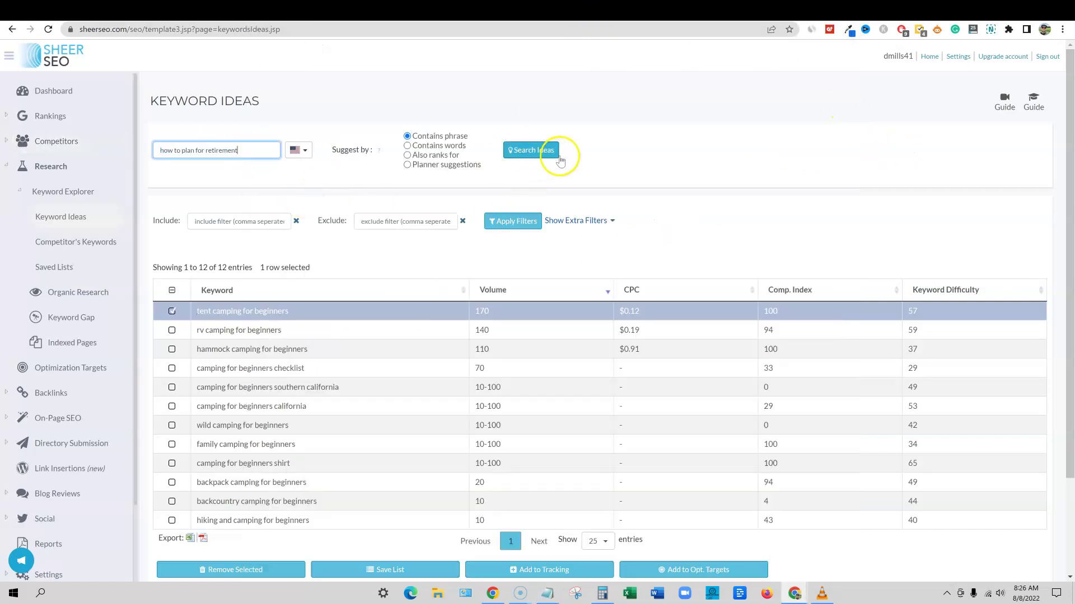
{"action": "left_click", "coordinate": [551, 150]}
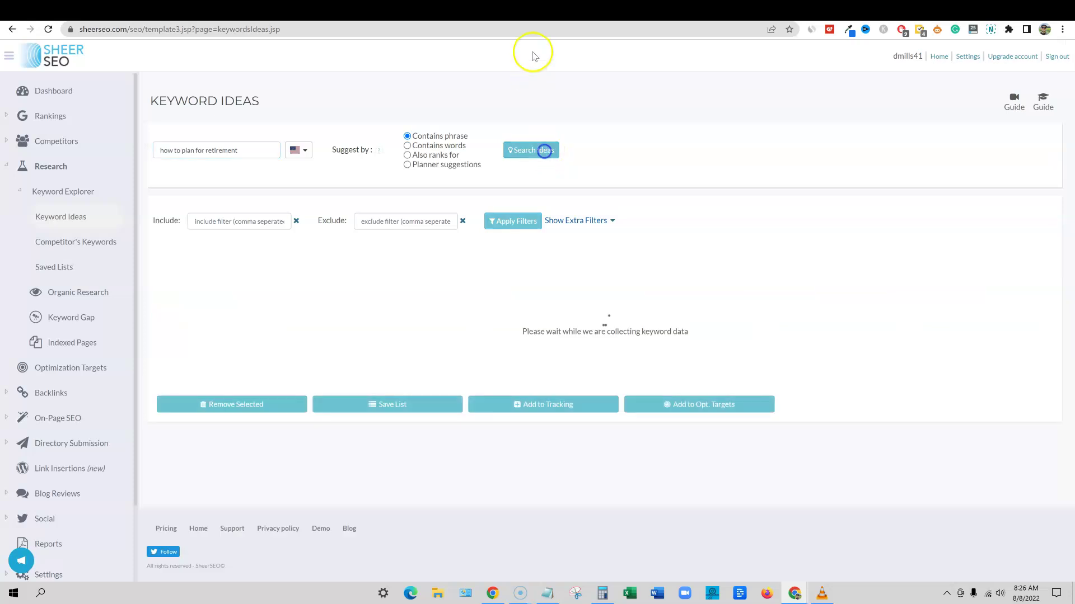
Search "how to plan for retirement" in SEOdity's Keyword suggestions and in Ubersuggest's Keyword Overview
{"action": "left_click", "coordinate": [519, 8]}
{"action": "left_click_drag", "start_coordinate": [300, 191], "coordinate": [131, 193]}
{"action": "key", "text": "ctrl+v"}
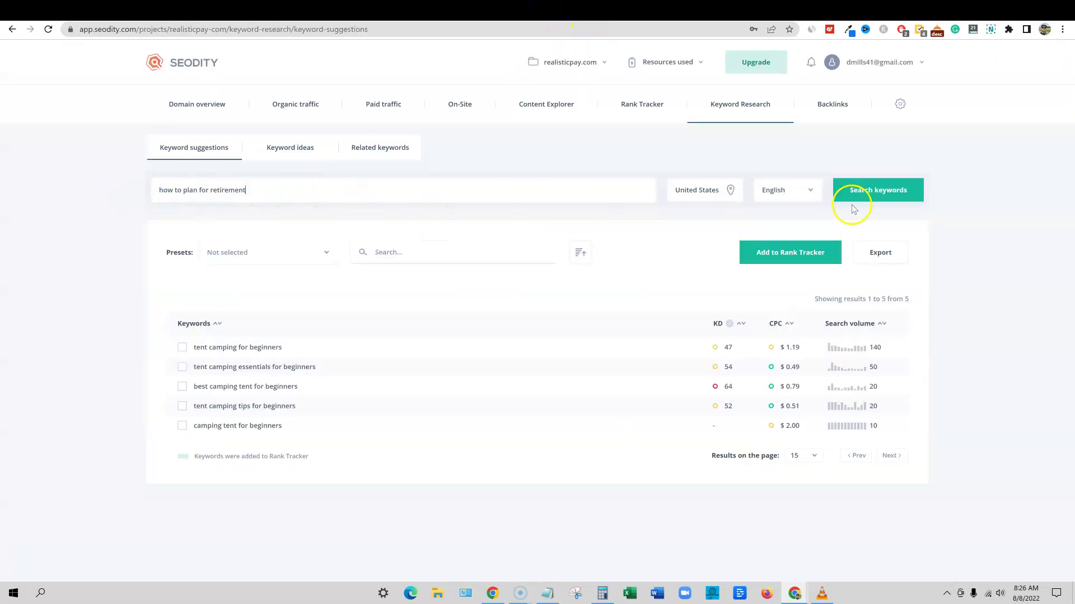
{"action": "left_click", "coordinate": [854, 196]}
{"action": "left_click", "coordinate": [901, 8]}
{"action": "left_click_drag", "start_coordinate": [291, 168], "coordinate": [143, 169]}
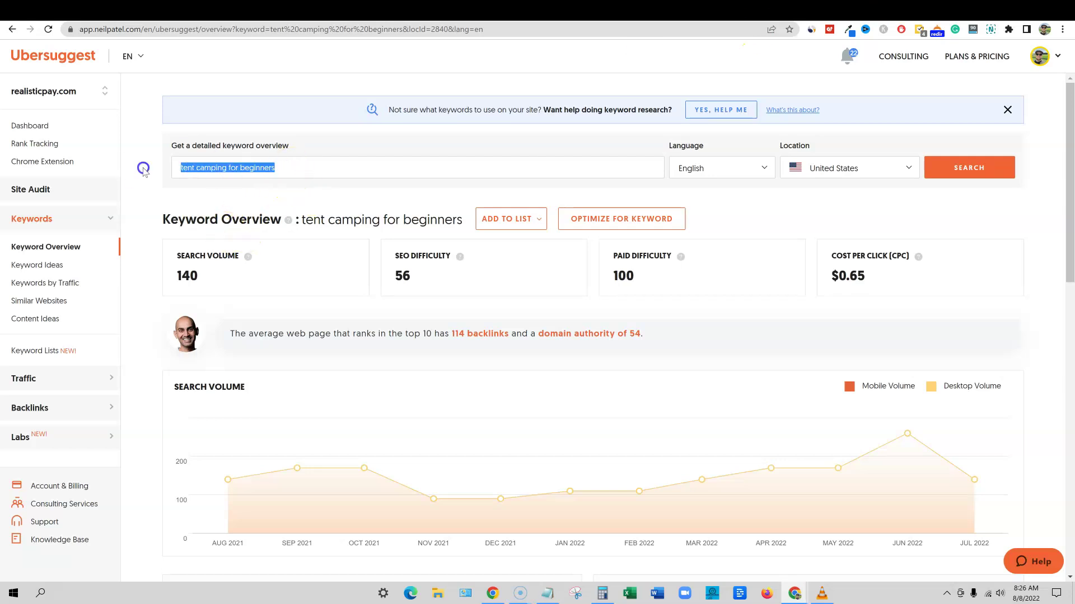
{"action": "key", "text": "ctrl+v"}
{"action": "key", "text": "Return"}
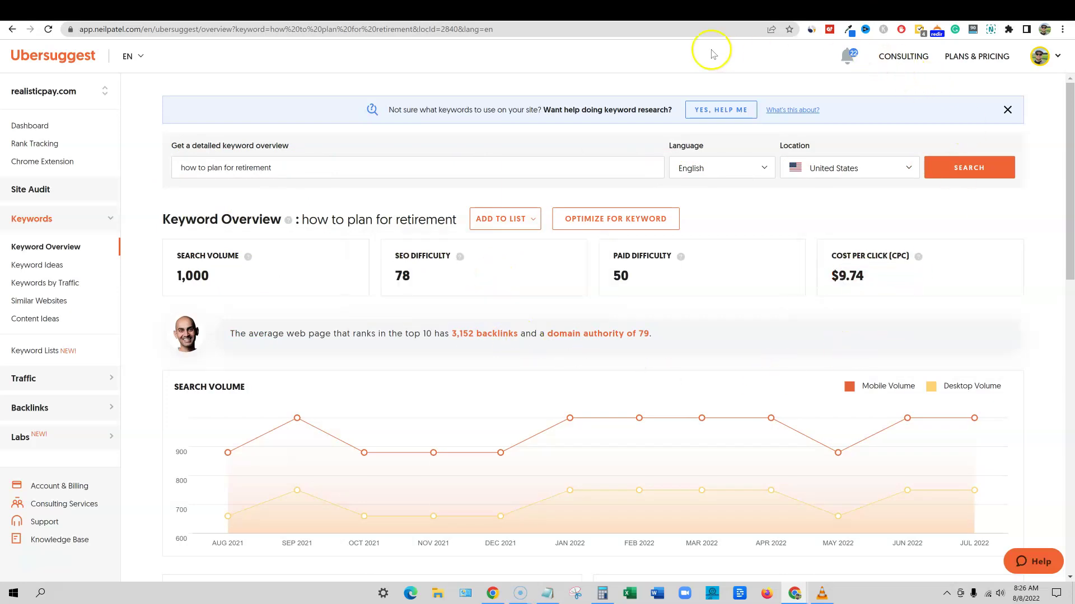
Compare the "how to plan for retirement" results in SheerSEO and SEOdity
{"action": "left_click", "coordinate": [572, 8]}
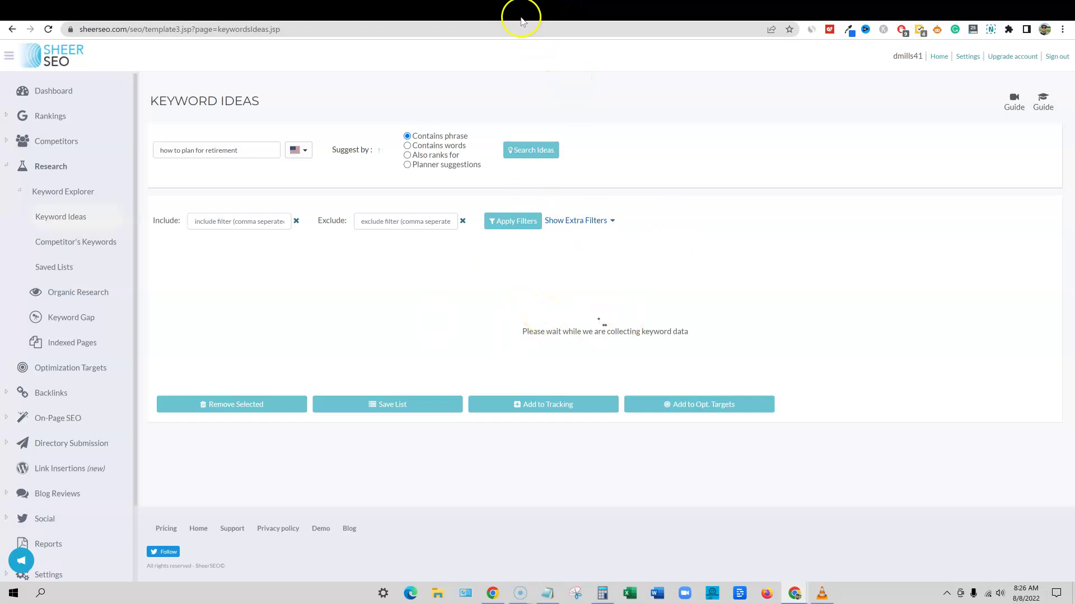
{"action": "left_click", "coordinate": [518, 11]}
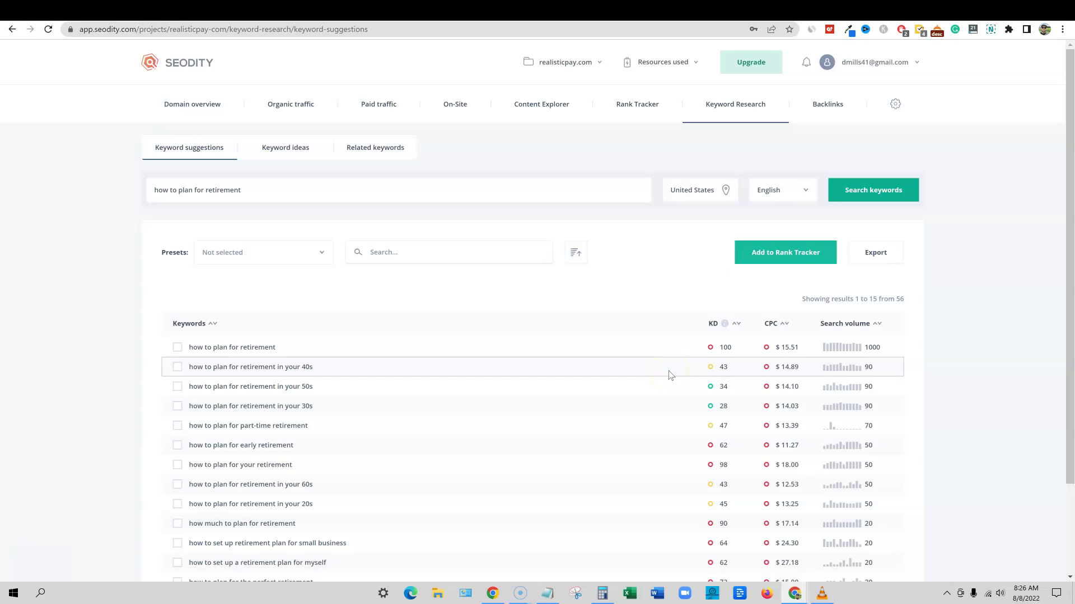
{"action": "left_click", "coordinate": [578, 11]}
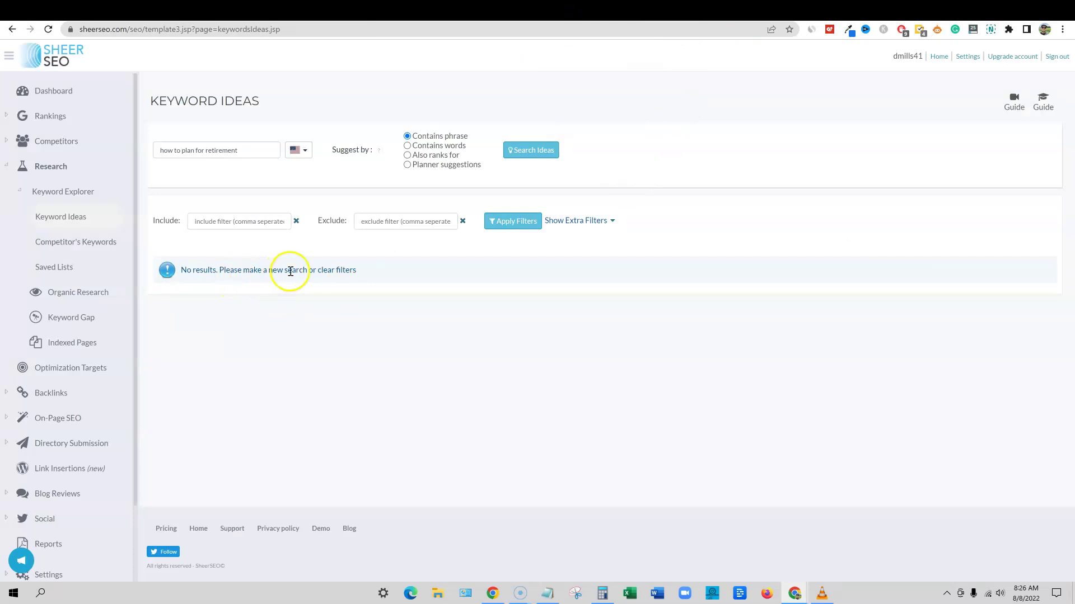
Check the list of test keywords in the Notepad comparison notes
{"action": "left_click_drag", "start_coordinate": [250, 150], "coordinate": [144, 150]}
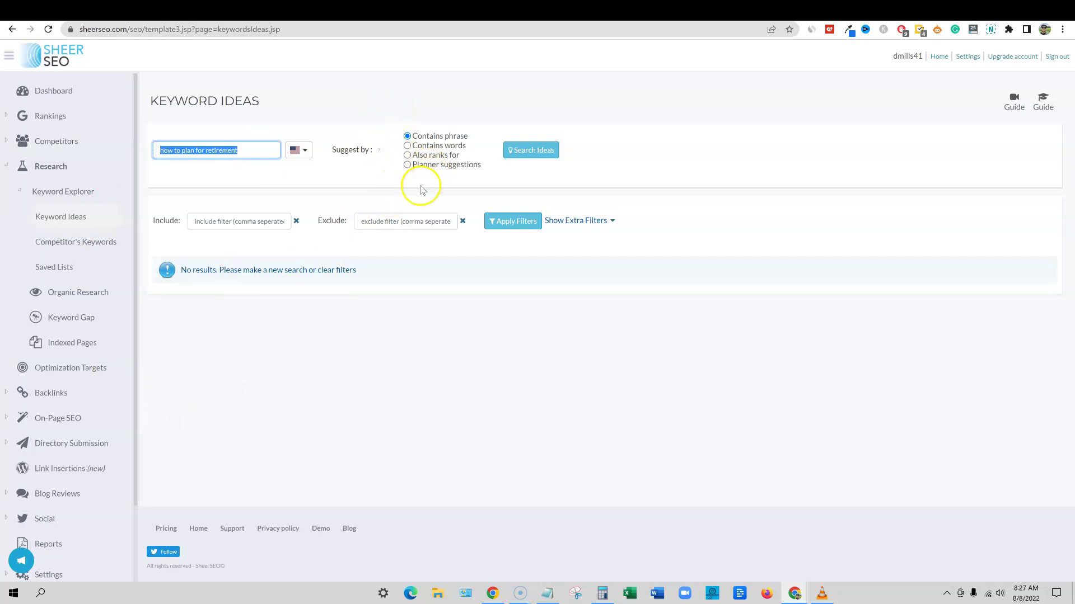
{"action": "left_click", "coordinate": [407, 249]}
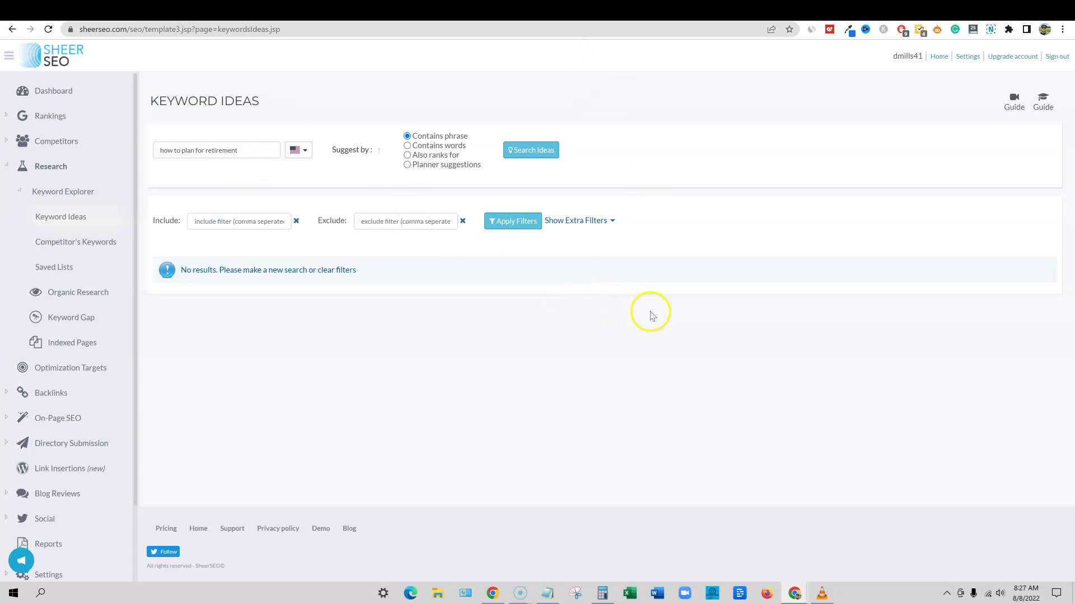
{"action": "key", "text": "alt+Tab"}
{"action": "scroll", "coordinate": [428, 352], "scroll_direction": "down", "scroll_amount": 1}
{"action": "scroll", "coordinate": [426, 352], "scroll_direction": "up", "scroll_amount": 1}
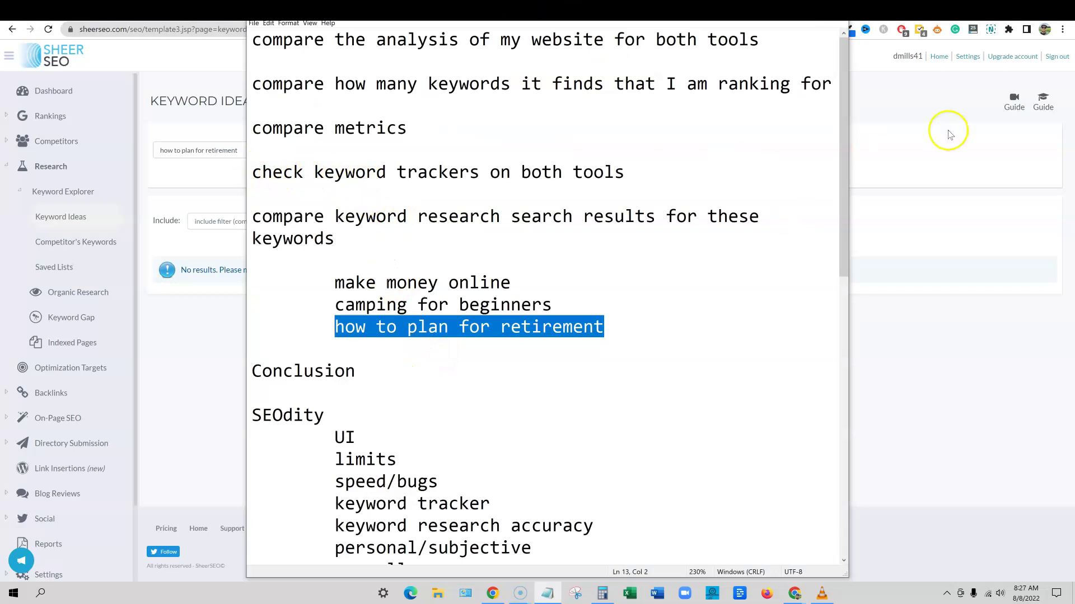
Open SheerSEO's Dashboard and inspect the segments of the Rank Trending chart
{"action": "left_click", "coordinate": [925, 138]}
{"action": "left_click", "coordinate": [53, 91]}
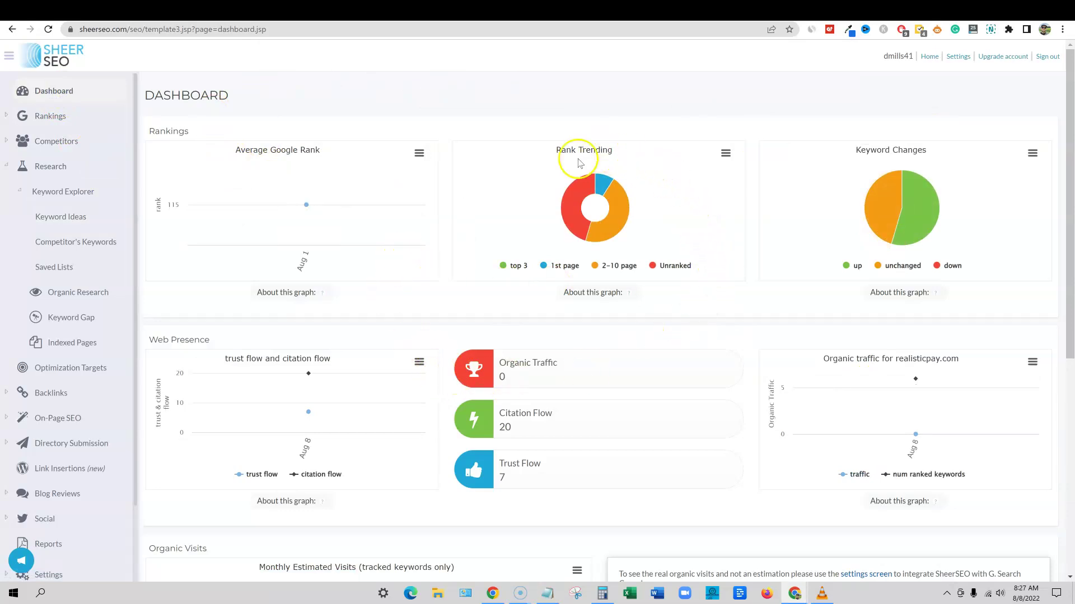
{"action": "mouse_move", "coordinate": [573, 201]}
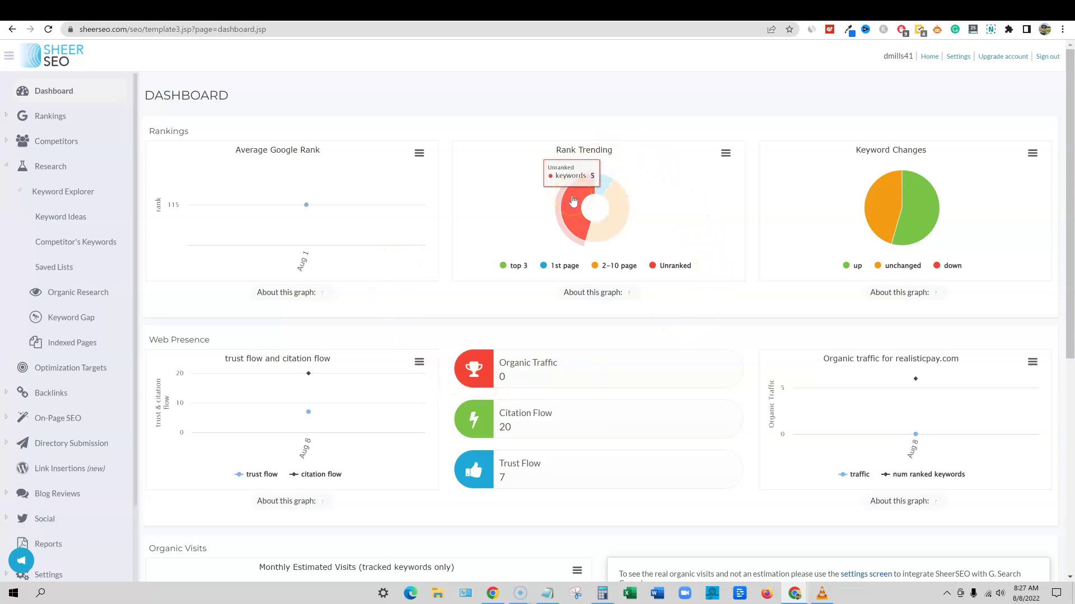
{"action": "mouse_move", "coordinate": [603, 185]}
{"action": "mouse_move", "coordinate": [614, 224]}
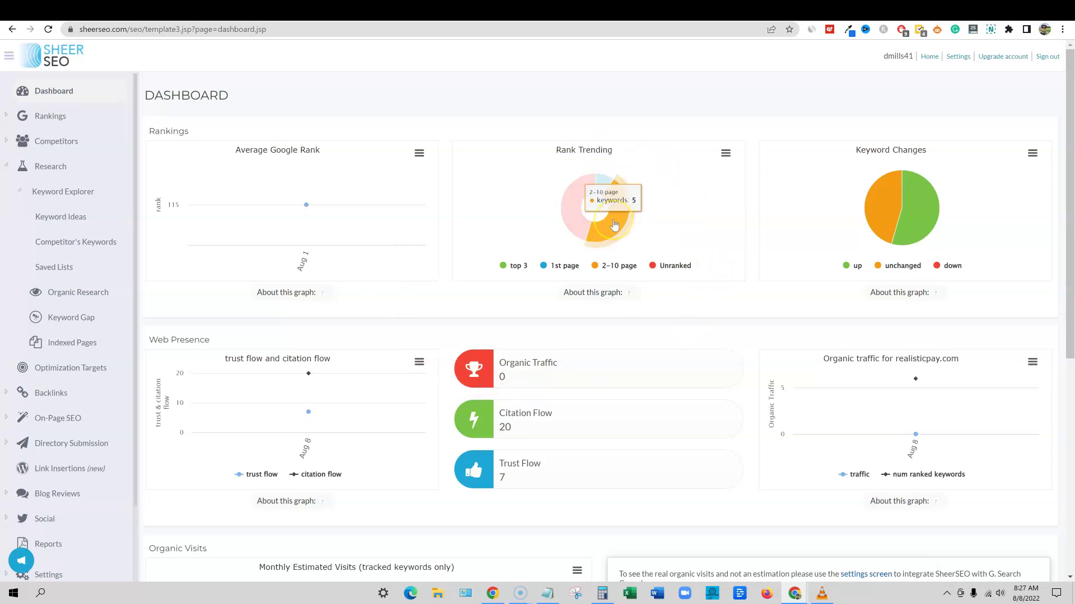
Examine the Dashboard's Keyword Changes, organic traffic, trust and citation flow, Average Google Rank and Monthly Estimated Visits charts
{"action": "left_click", "coordinate": [1033, 154]}
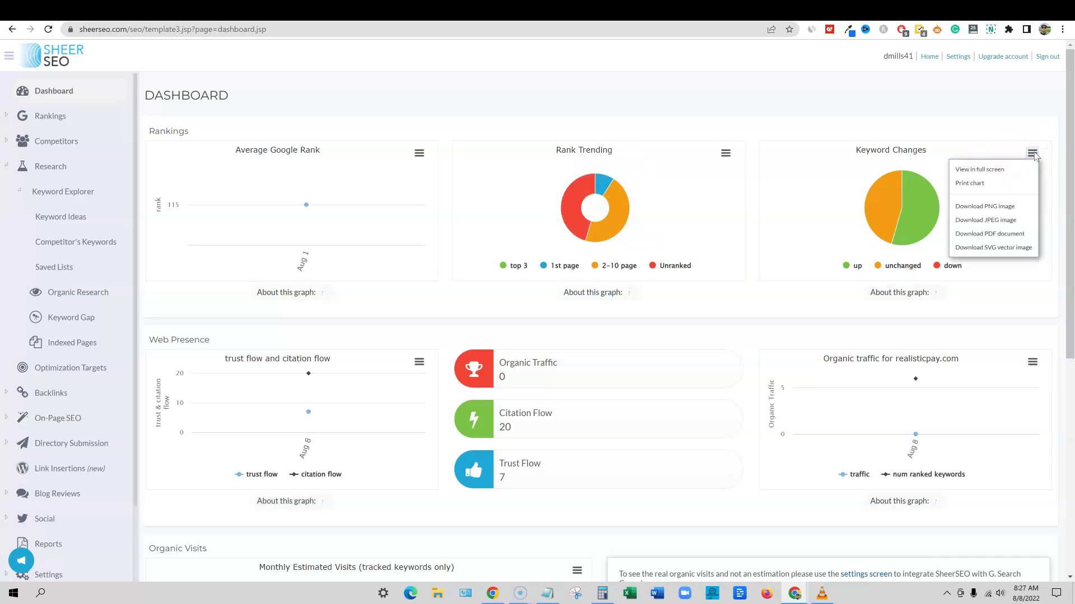
{"action": "left_click", "coordinate": [1033, 153]}
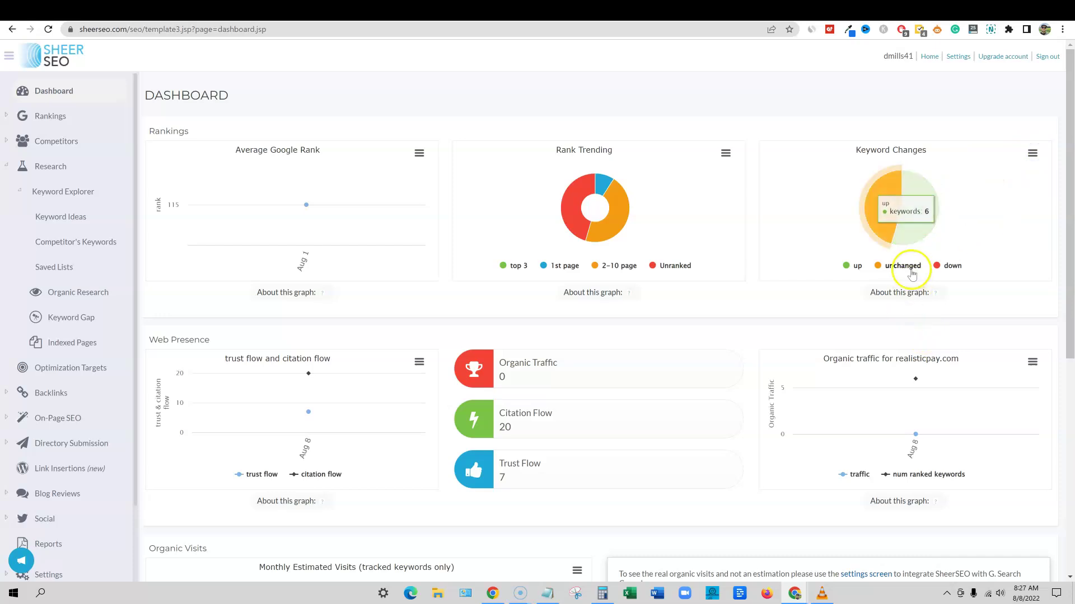
{"action": "mouse_move", "coordinate": [883, 213]}
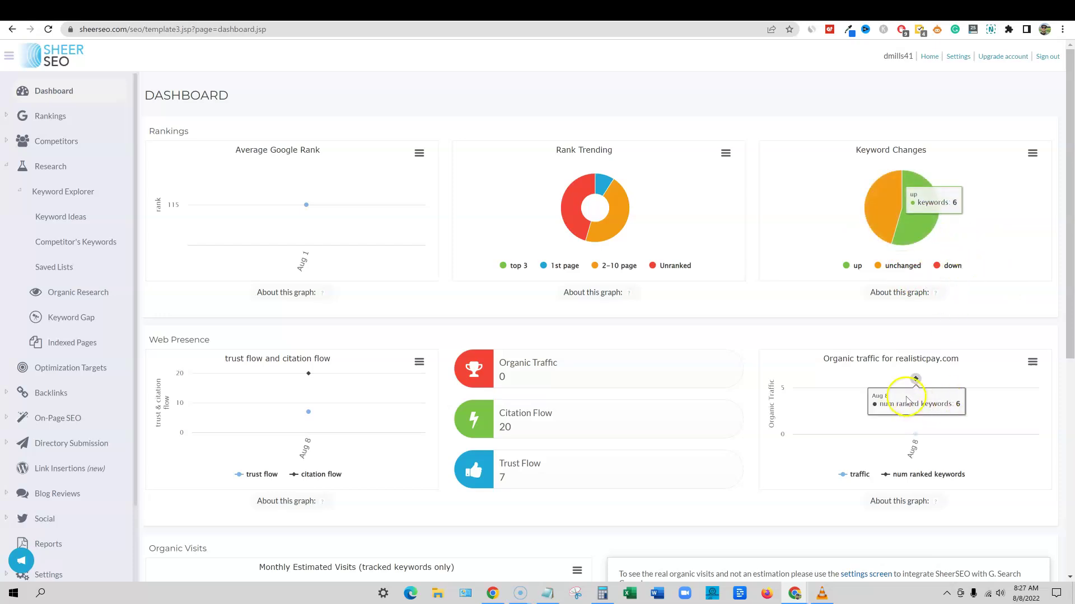
{"action": "mouse_move", "coordinate": [916, 380]}
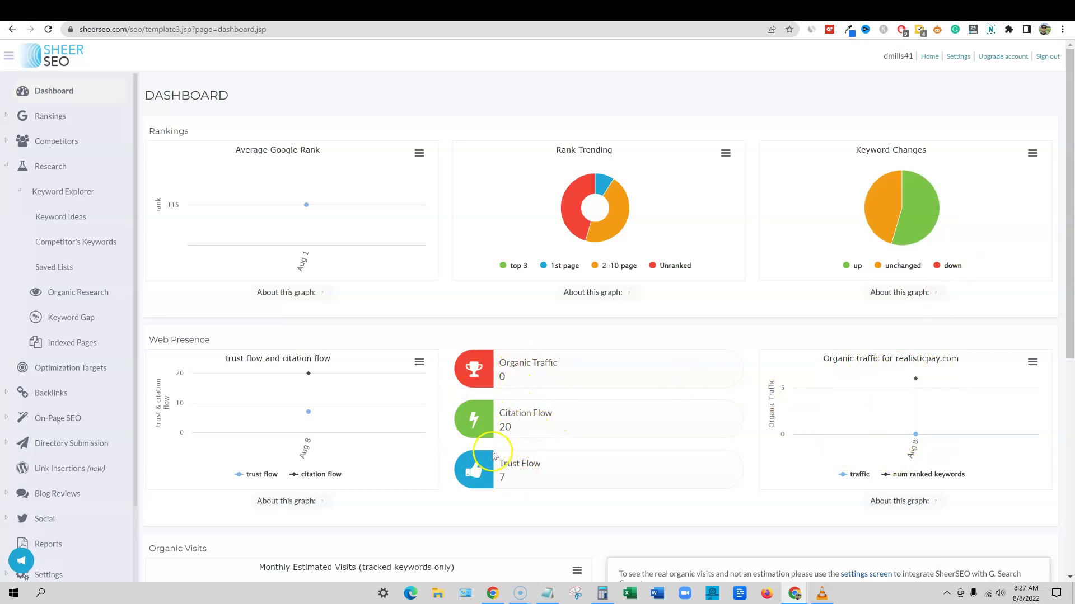
{"action": "mouse_move", "coordinate": [257, 370]}
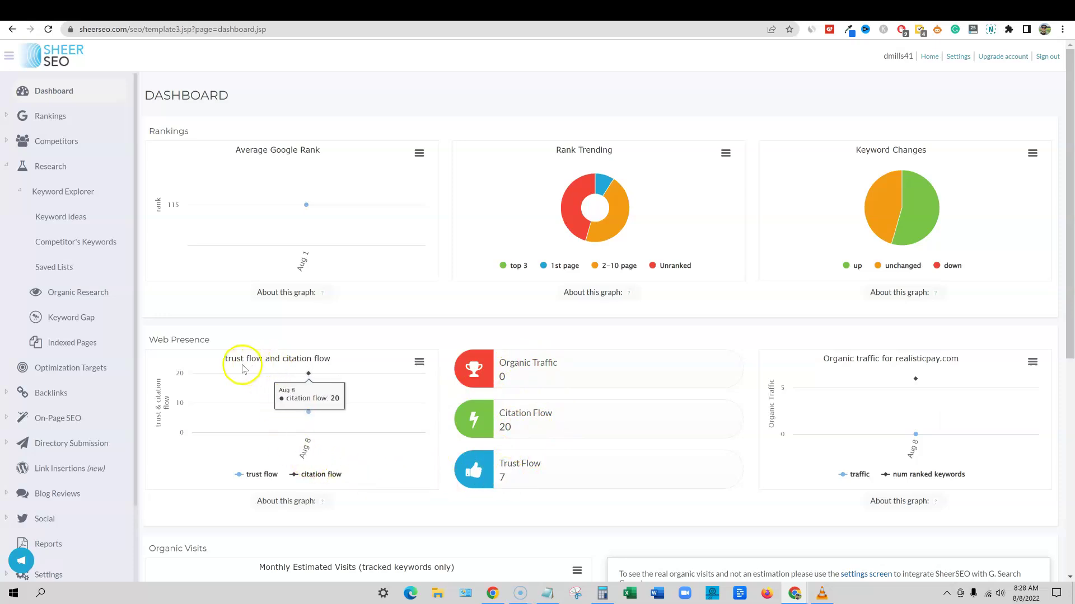
{"action": "mouse_move", "coordinate": [321, 207]}
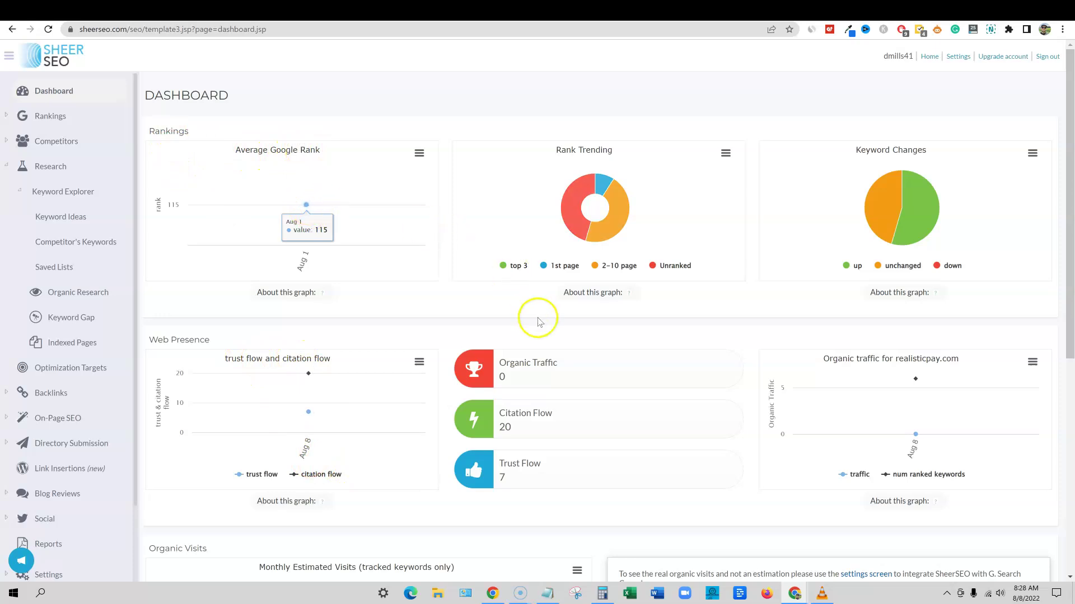
{"action": "scroll", "coordinate": [534, 317], "scroll_direction": "down", "scroll_amount": 7}
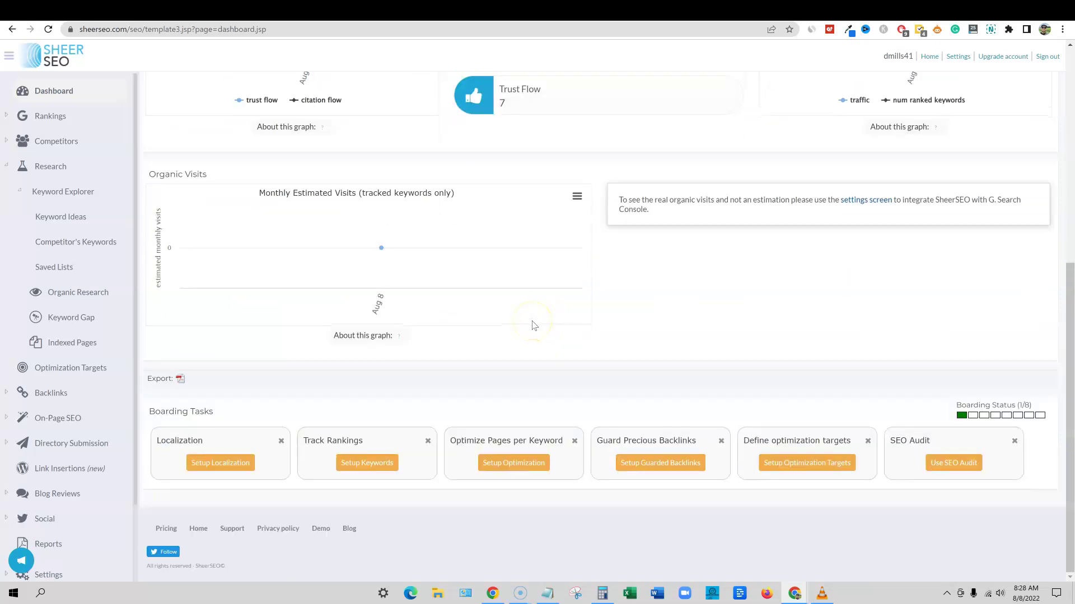
{"action": "mouse_move", "coordinate": [396, 241]}
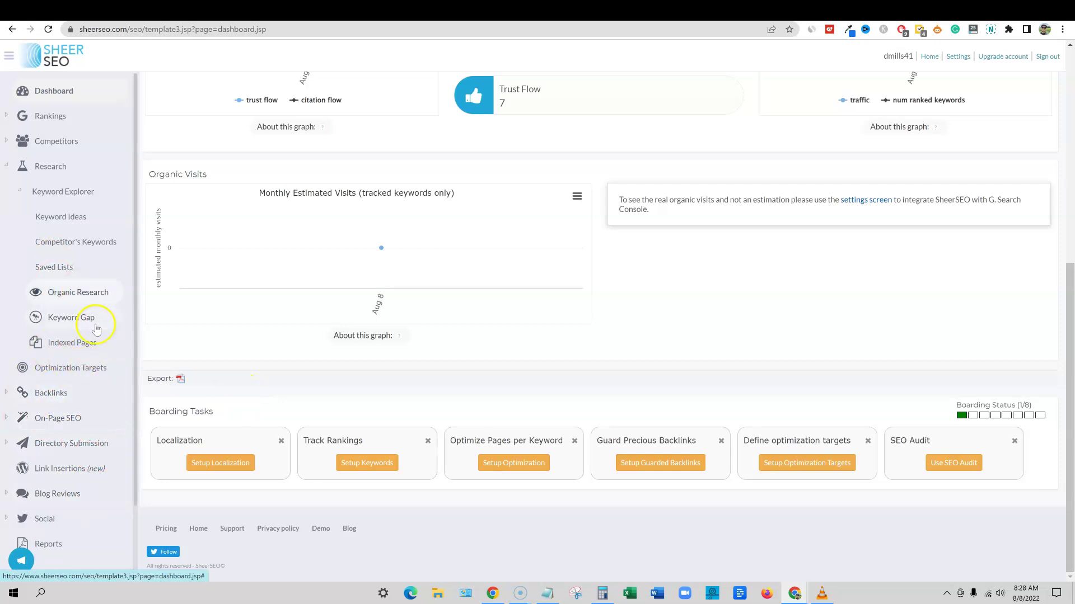
Switch to SEOdity and open the On-Site audit for realisticpay.com
{"action": "left_click", "coordinate": [548, 11]}
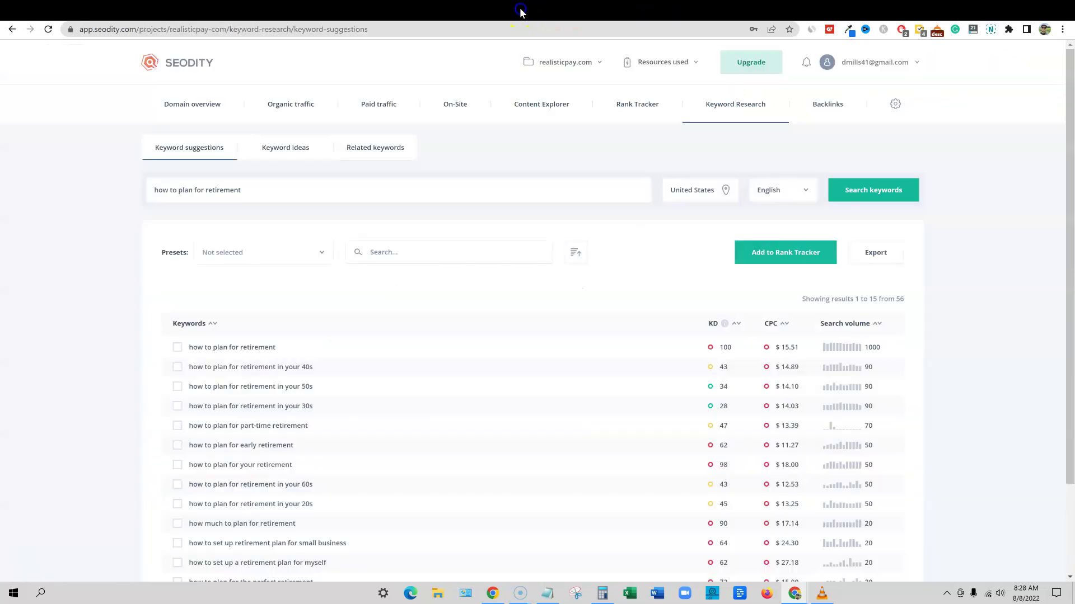
{"action": "left_click", "coordinate": [460, 105]}
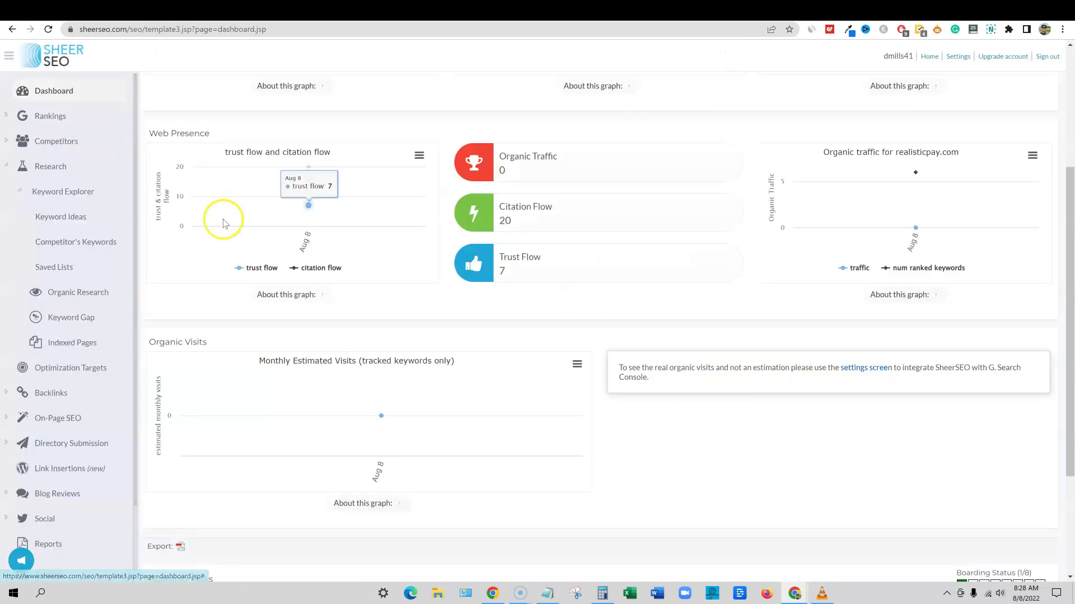
Return to SheerSEO's Dashboard and review its rankings, web presence, organic visits and boarding tasks again
{"action": "scroll", "coordinate": [221, 220], "scroll_direction": "up", "scroll_amount": 3}
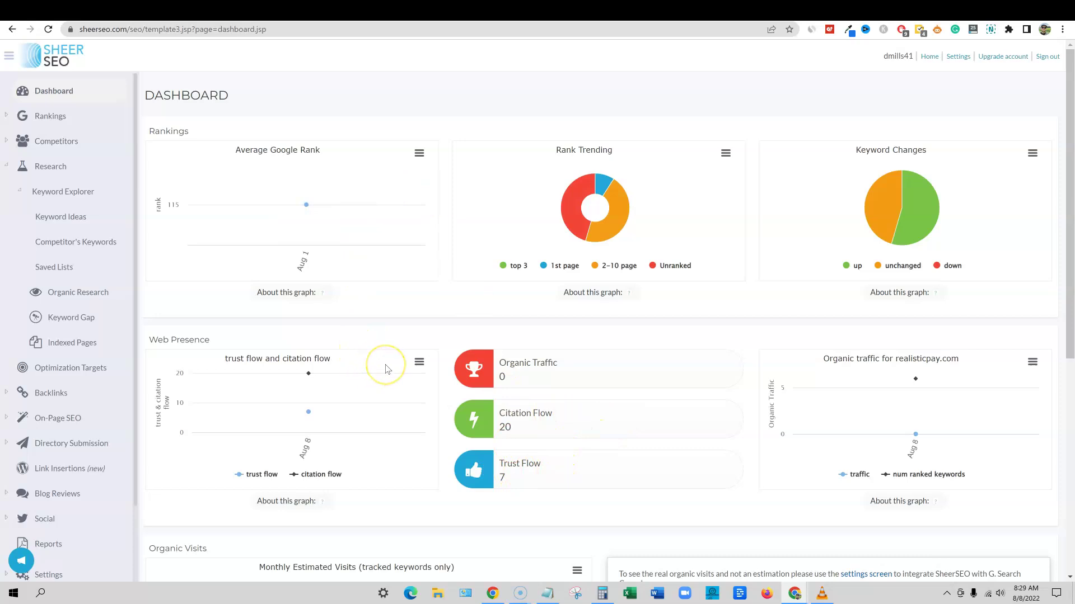
{"action": "scroll", "coordinate": [420, 367], "scroll_direction": "down", "scroll_amount": 6}
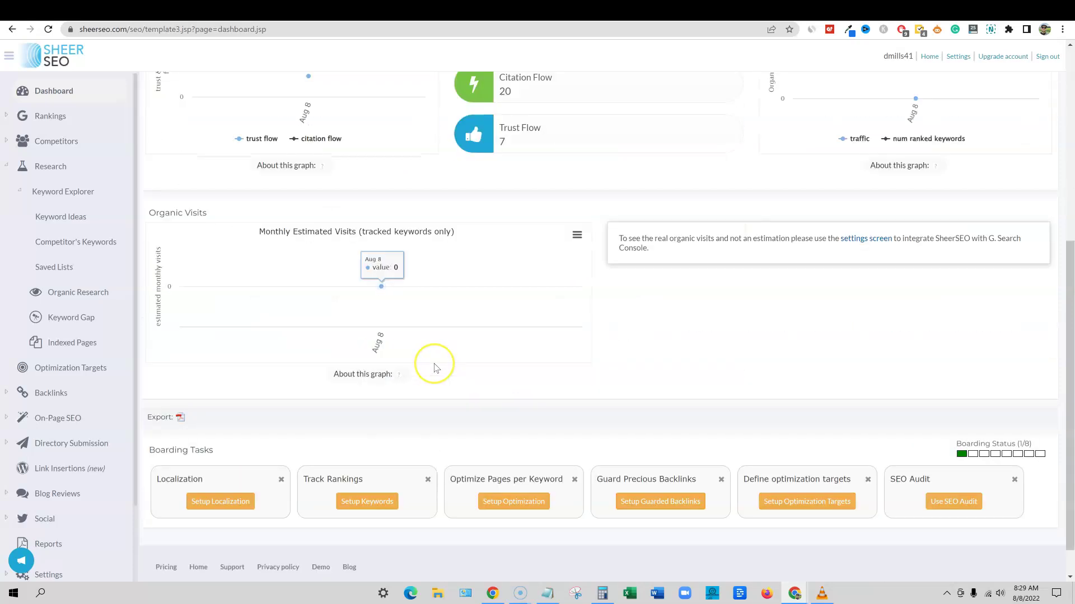
{"action": "scroll", "coordinate": [440, 368], "scroll_direction": "down", "scroll_amount": 1}
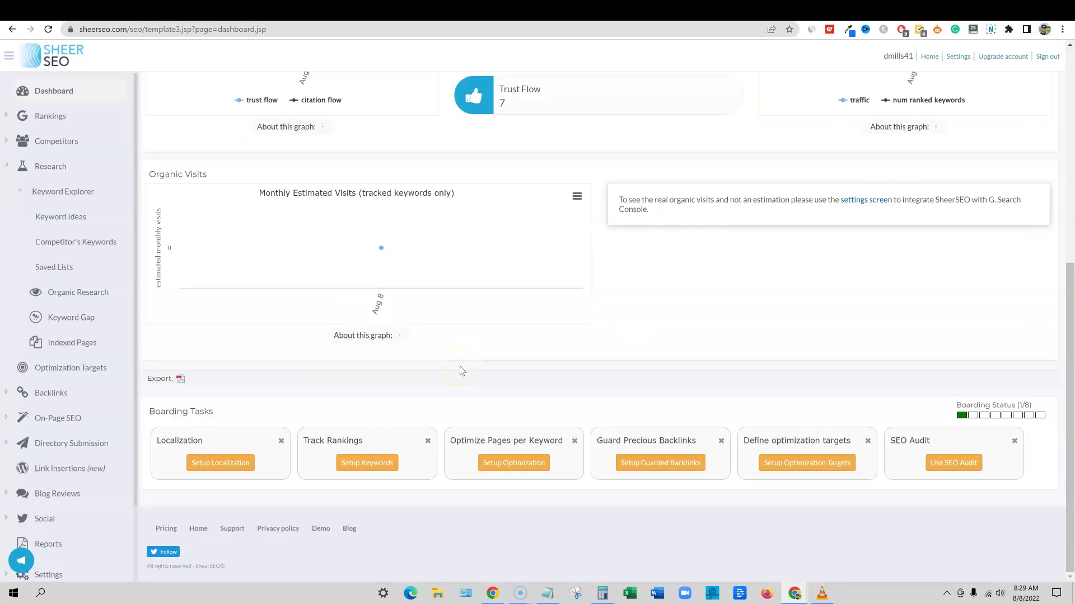
{"action": "scroll", "coordinate": [461, 371], "scroll_direction": "up", "scroll_amount": 4}
{"action": "scroll", "coordinate": [462, 371], "scroll_direction": "up", "scroll_amount": 3}
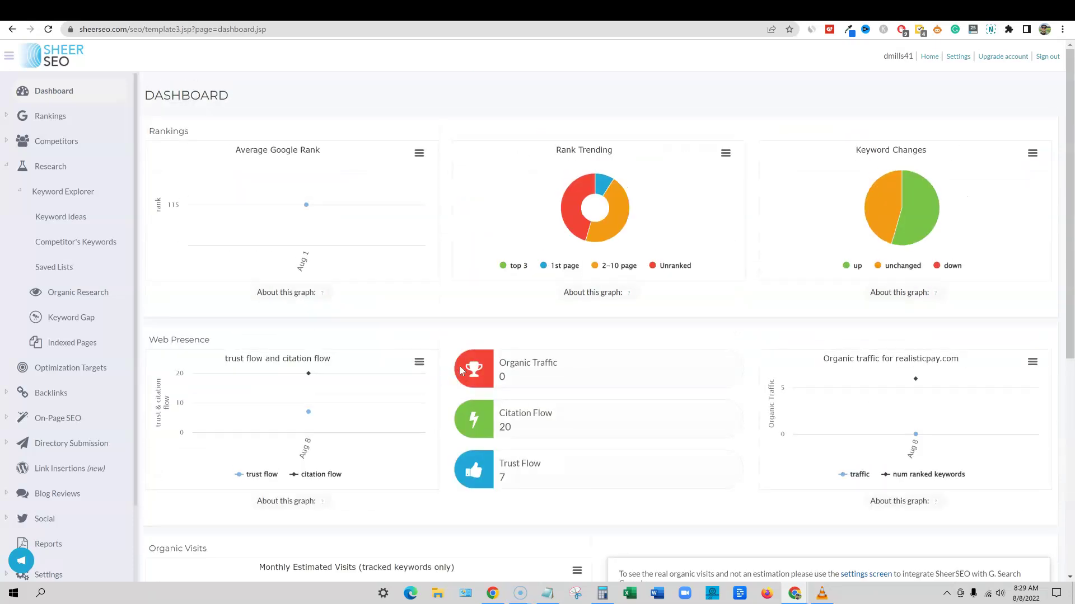
Open SEOdity's Domain overview for financialwolves.com and search the same domain in Ubersuggest
{"action": "left_click", "coordinate": [517, 13]}
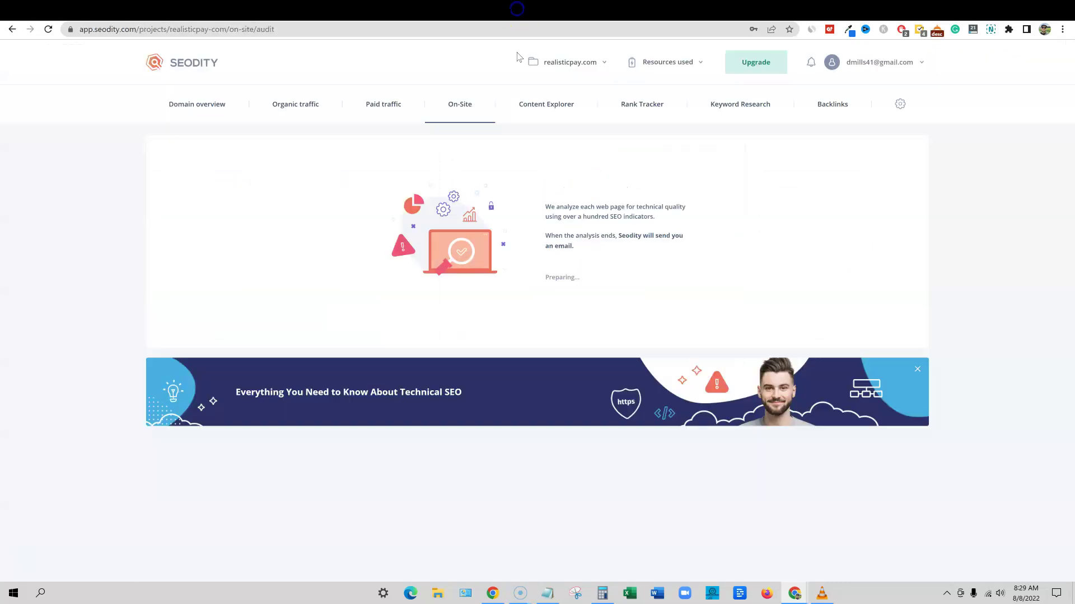
{"action": "left_click", "coordinate": [211, 102]}
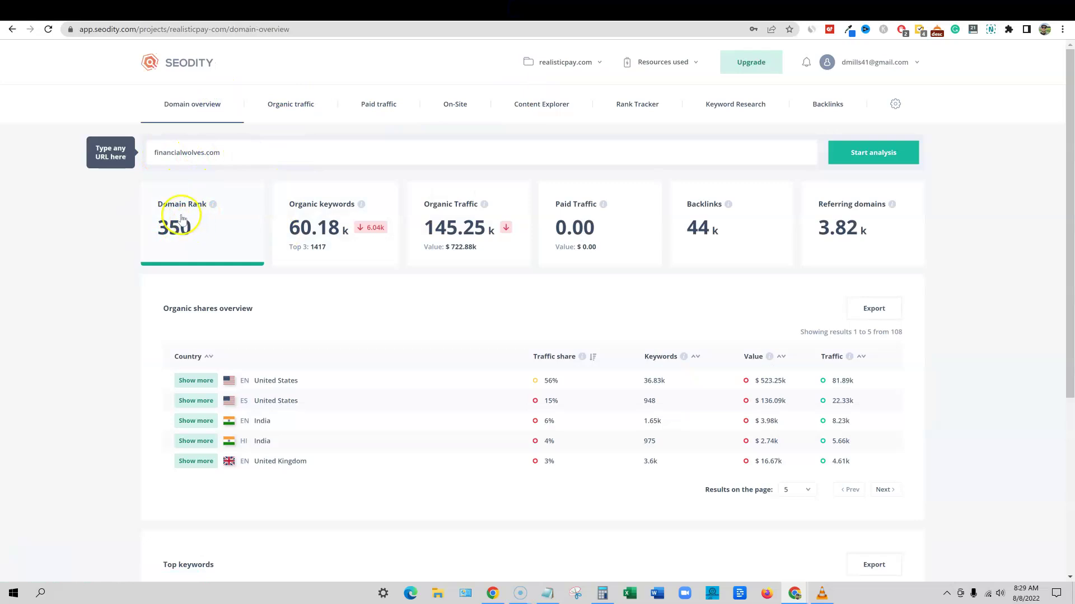
{"action": "left_click", "coordinate": [898, 14]}
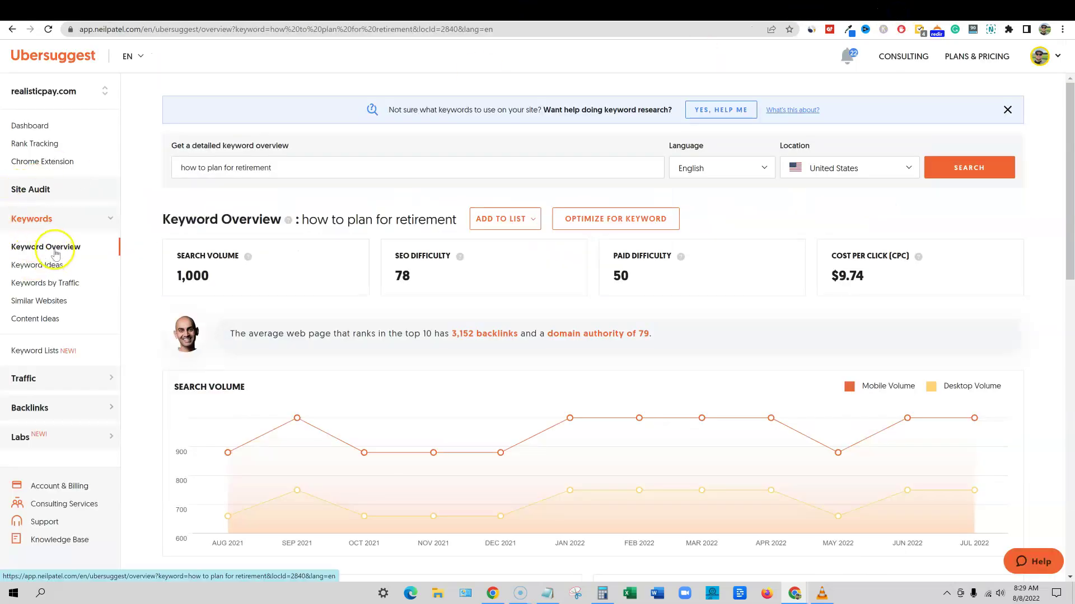
{"action": "key", "text": "ctrl+a"}
{"action": "type", "text": "financialwolves"}
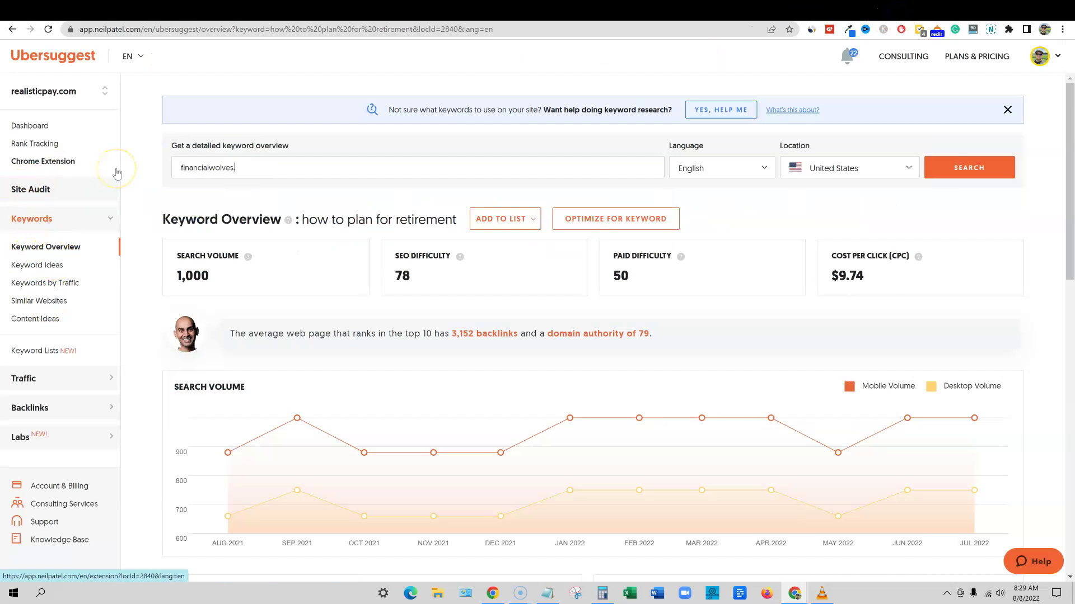
{"action": "type", "text": ".com"}
{"action": "key", "text": "Return"}
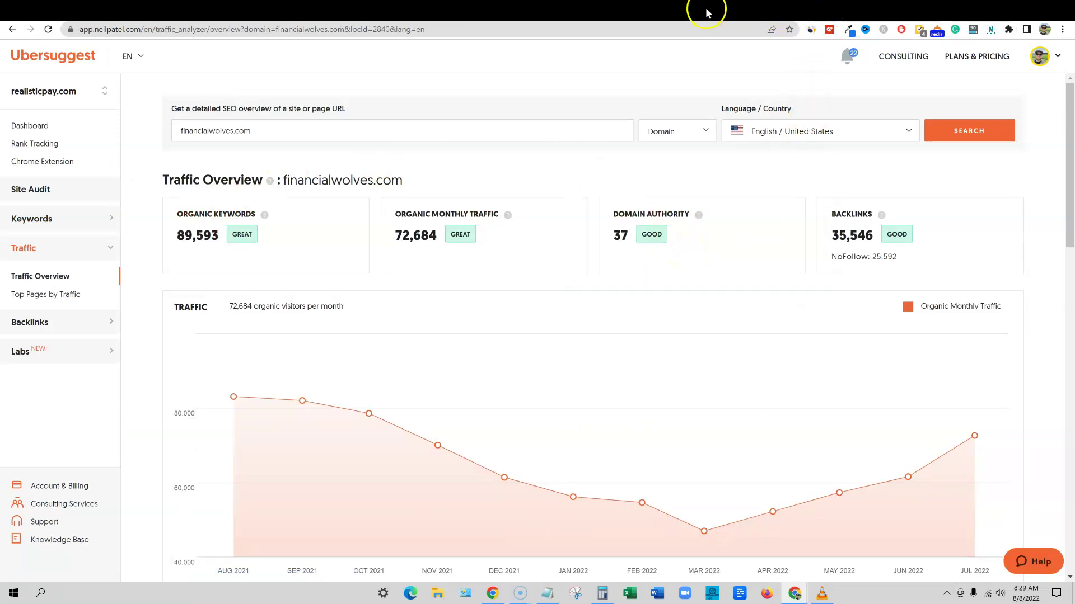
Compare the financialwolves.com keyword data in SEOdity's Domain overview and SheerSEO's Competitor's Keywords
{"action": "left_click", "coordinate": [526, 14]}
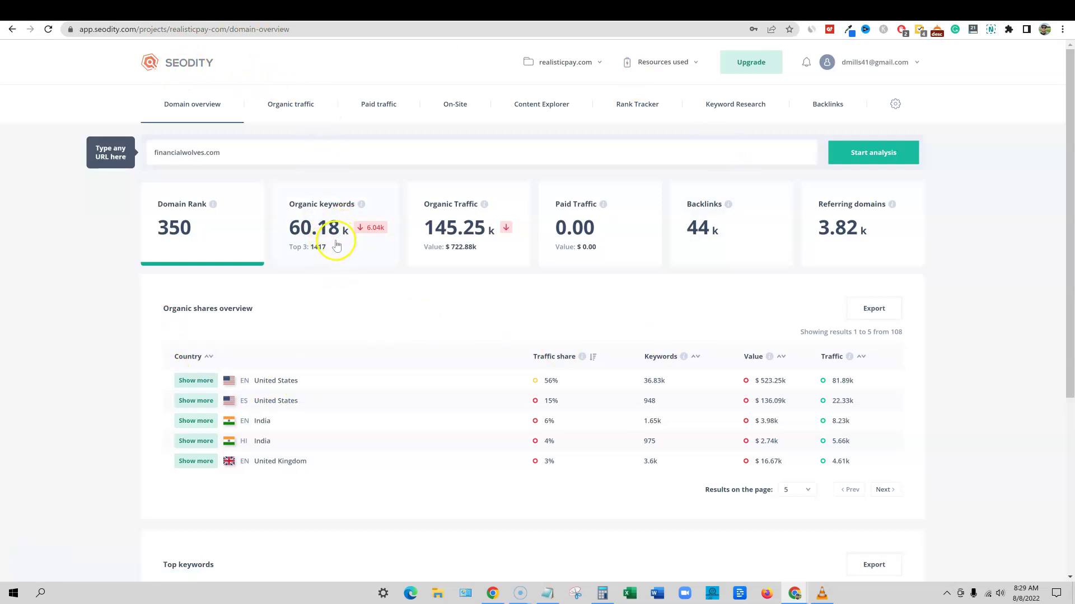
{"action": "left_click", "coordinate": [893, 11]}
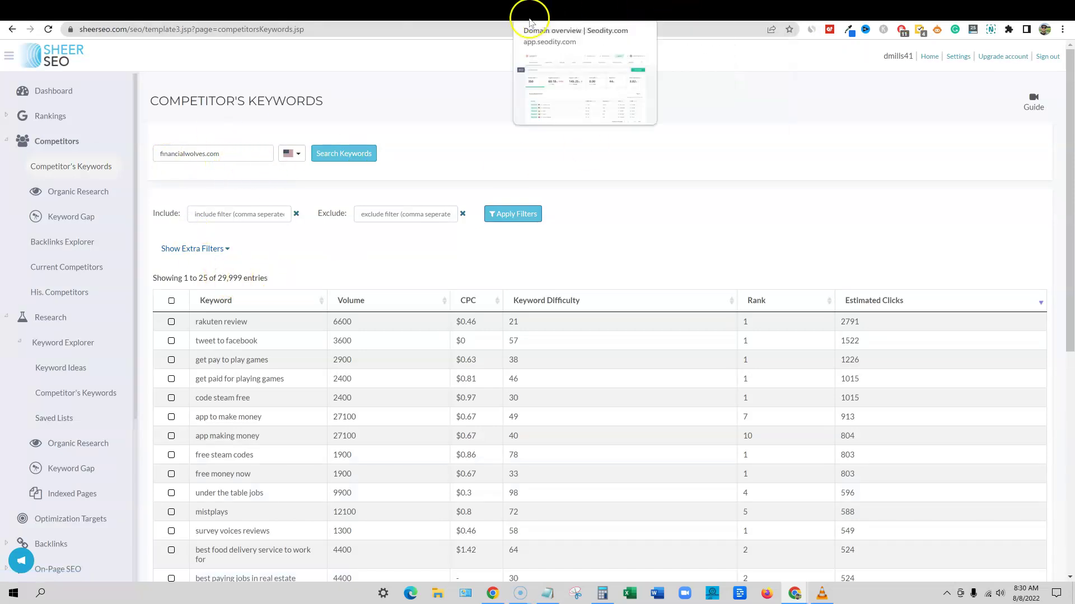
{"action": "left_click", "coordinate": [492, 10]}
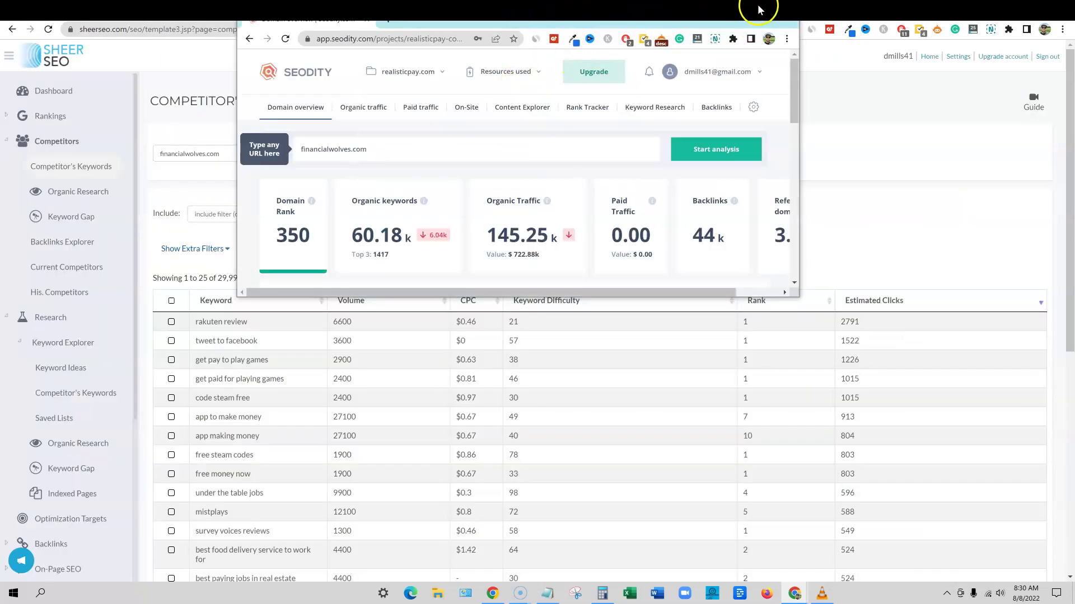
{"action": "left_click", "coordinate": [770, 27]}
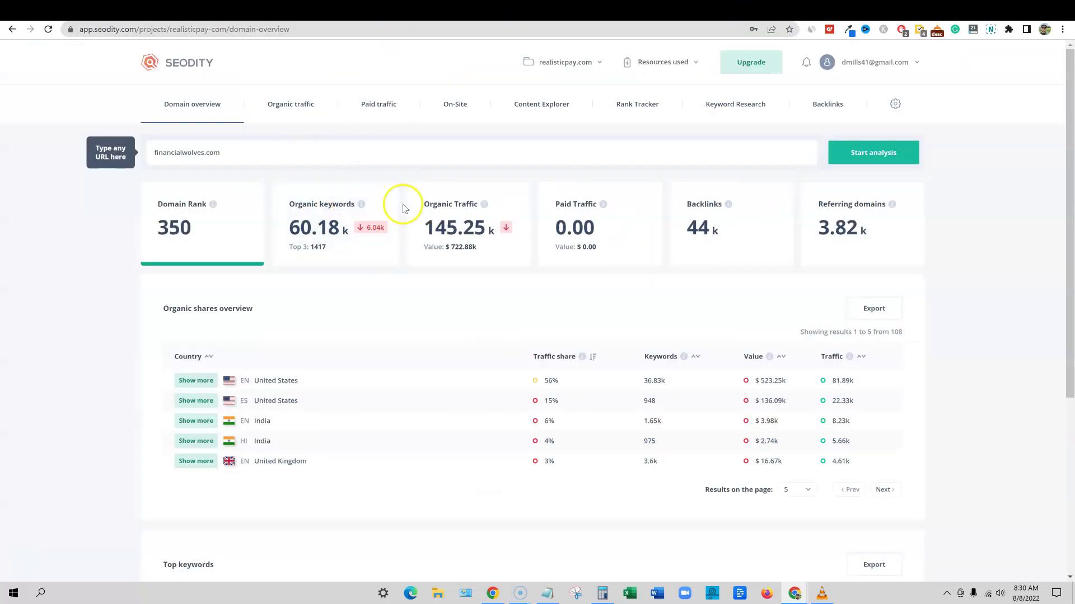
{"action": "left_click", "coordinate": [1012, 11]}
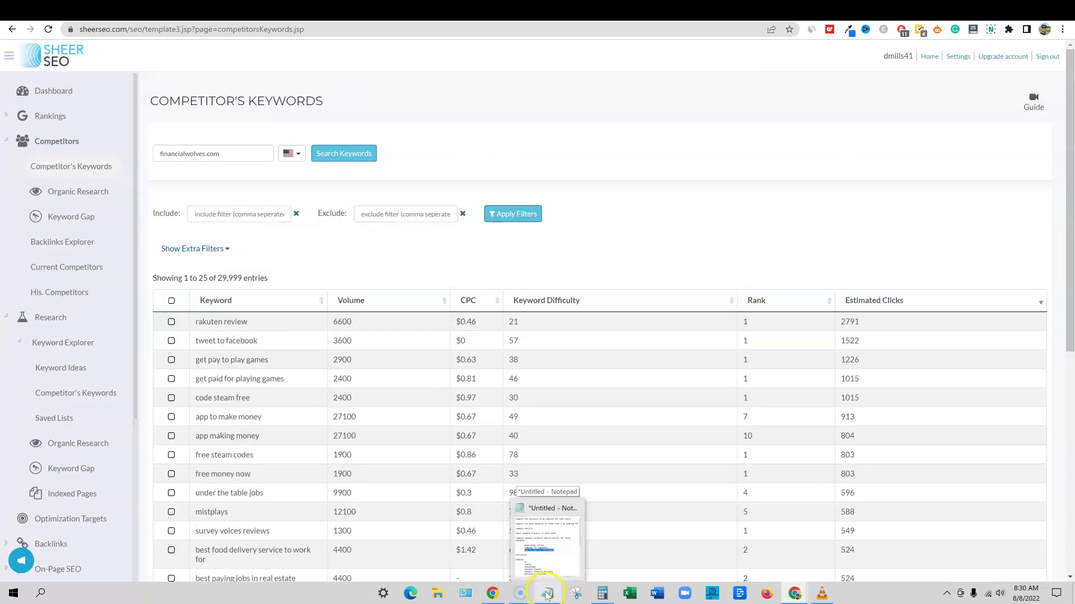
Highlight the "check keyword trackers on both tools" item in the Notepad comparison notes
{"action": "left_click", "coordinate": [547, 597]}
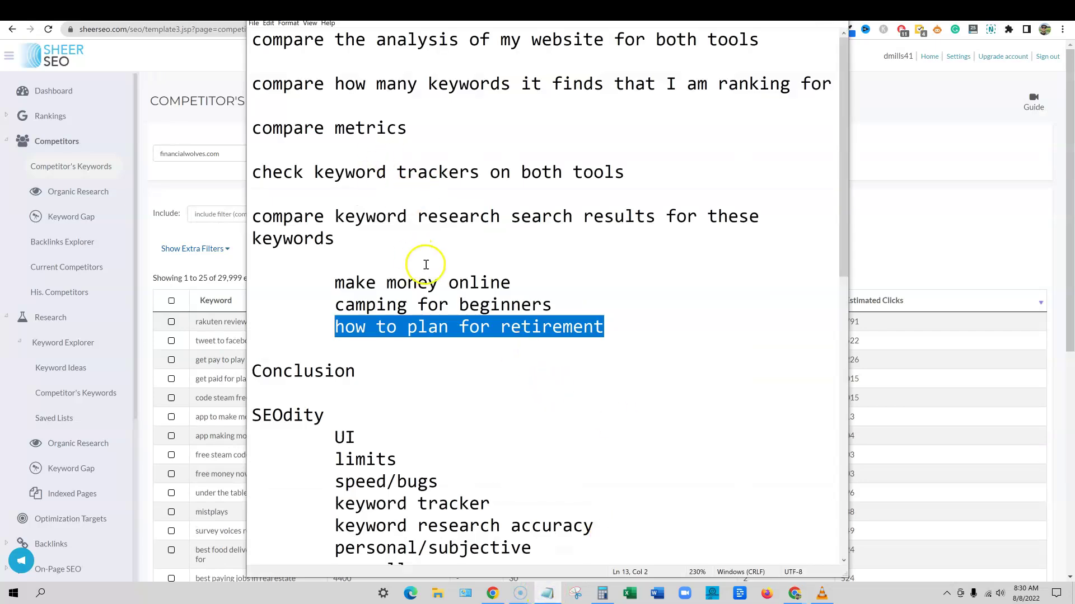
{"action": "left_click_drag", "start_coordinate": [271, 173], "coordinate": [640, 172]}
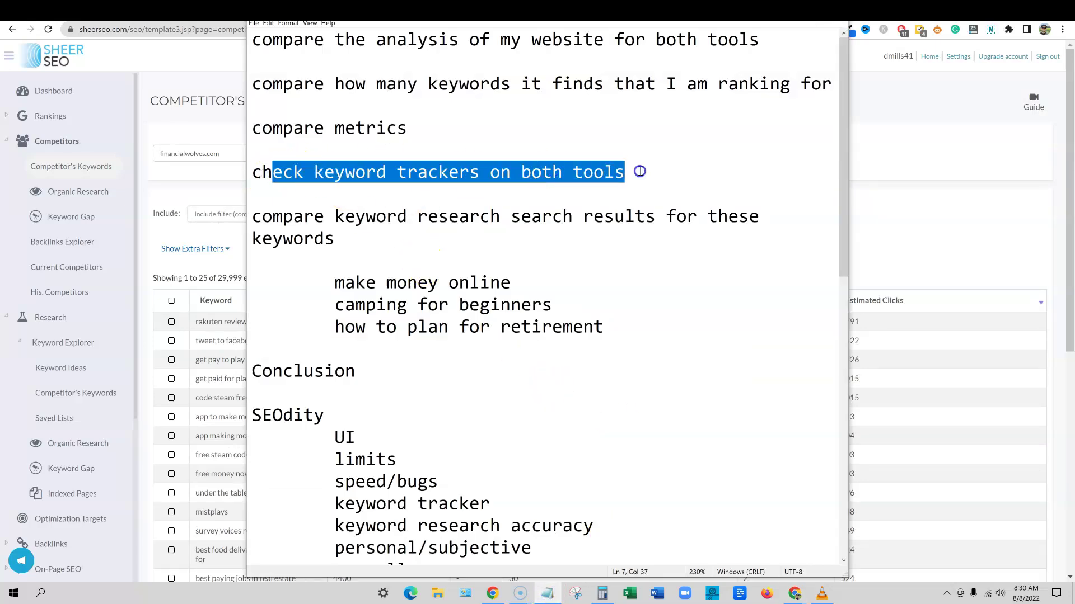
{"action": "left_click", "coordinate": [901, 128]}
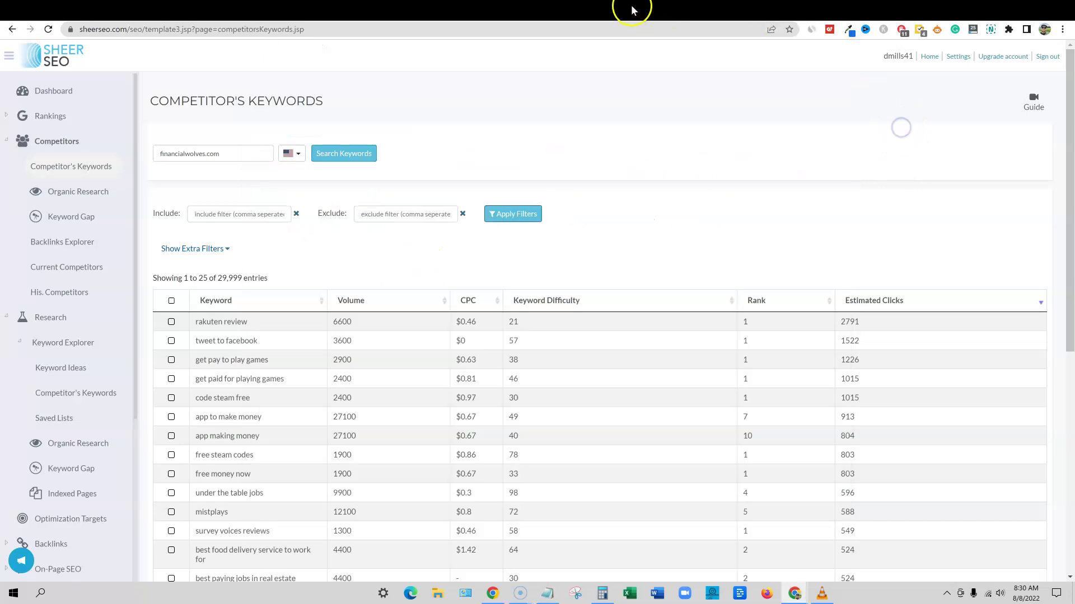
Open the Current Rankings page in SheerSEO to view the tracked keywords
{"action": "left_click", "coordinate": [657, 7]}
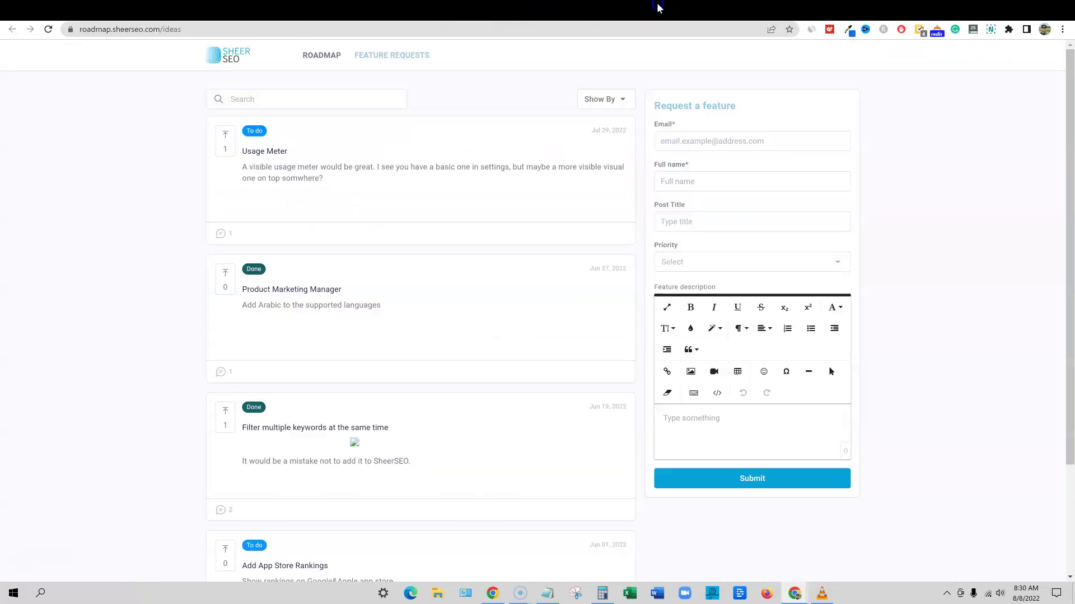
{"action": "left_click", "coordinate": [652, 9]}
{"action": "left_click", "coordinate": [53, 116]}
{"action": "left_click", "coordinate": [14, 140]}
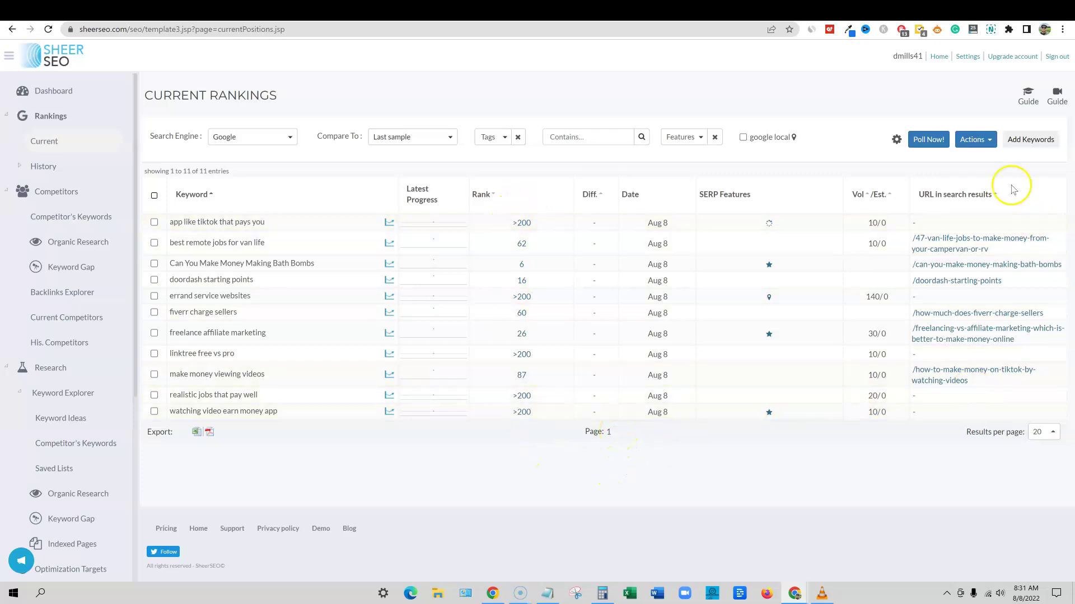
Check the keyword actions on SheerSEO's Current Rankings page and open SEOdity's Rank Tracker for realisticpay.com
{"action": "left_click", "coordinate": [989, 141]}
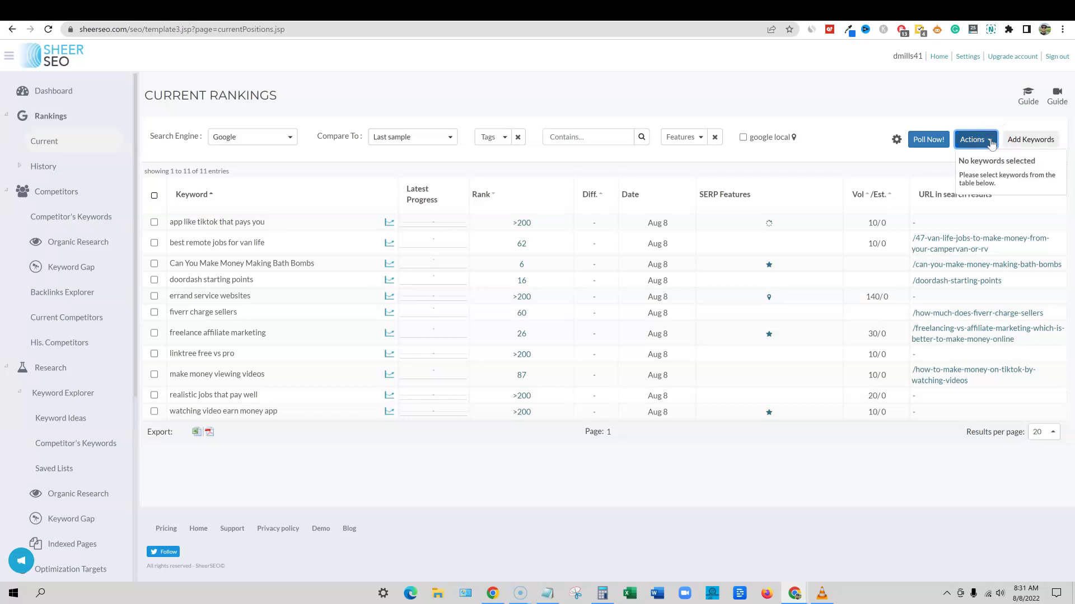
{"action": "left_click", "coordinate": [914, 100]}
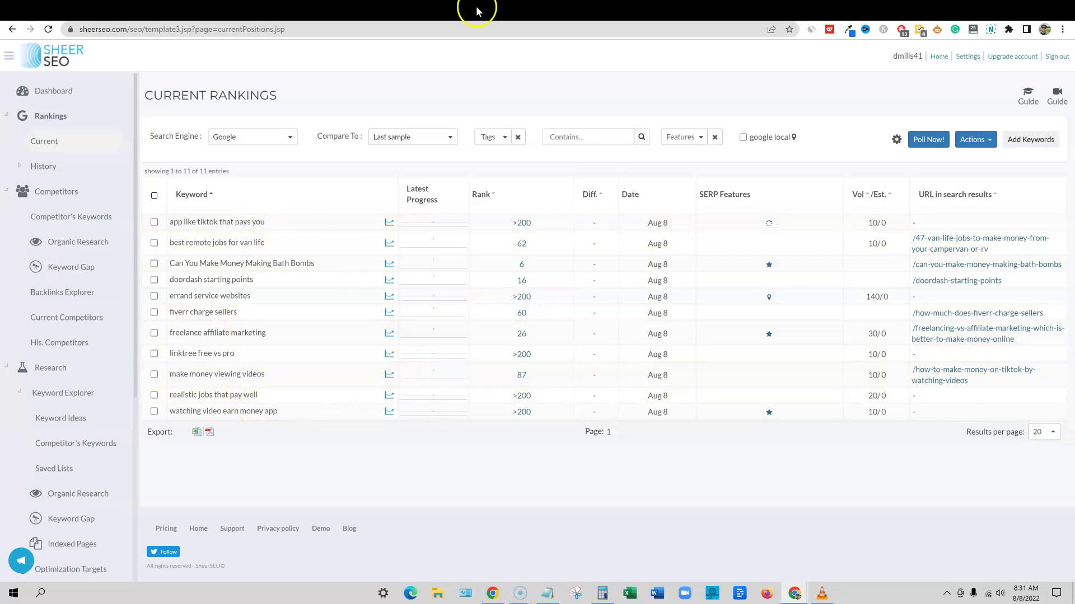
{"action": "left_click", "coordinate": [794, 595]}
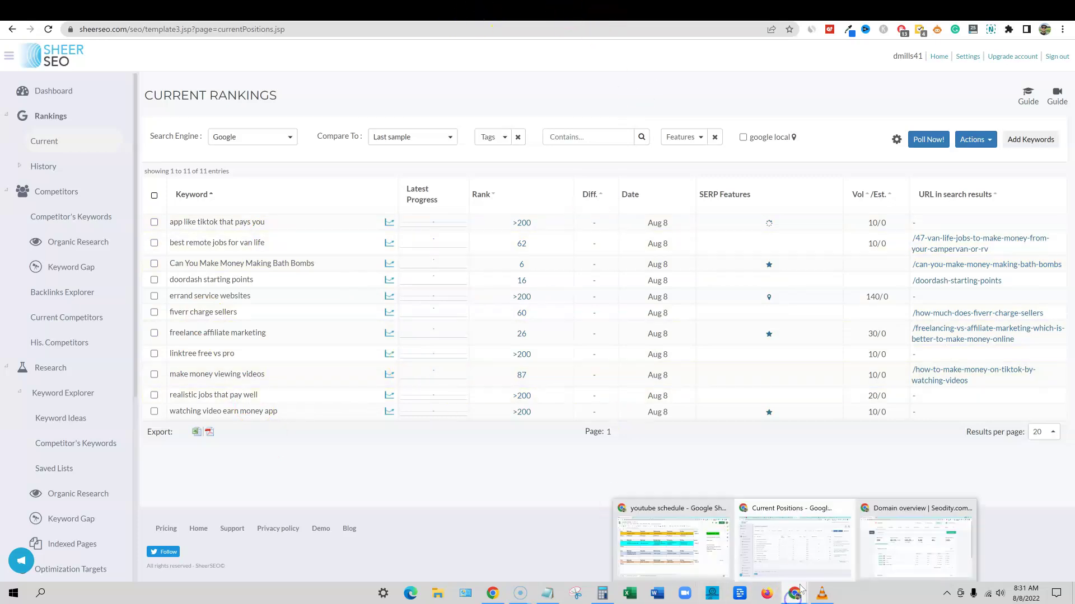
{"action": "left_click", "coordinate": [892, 562]}
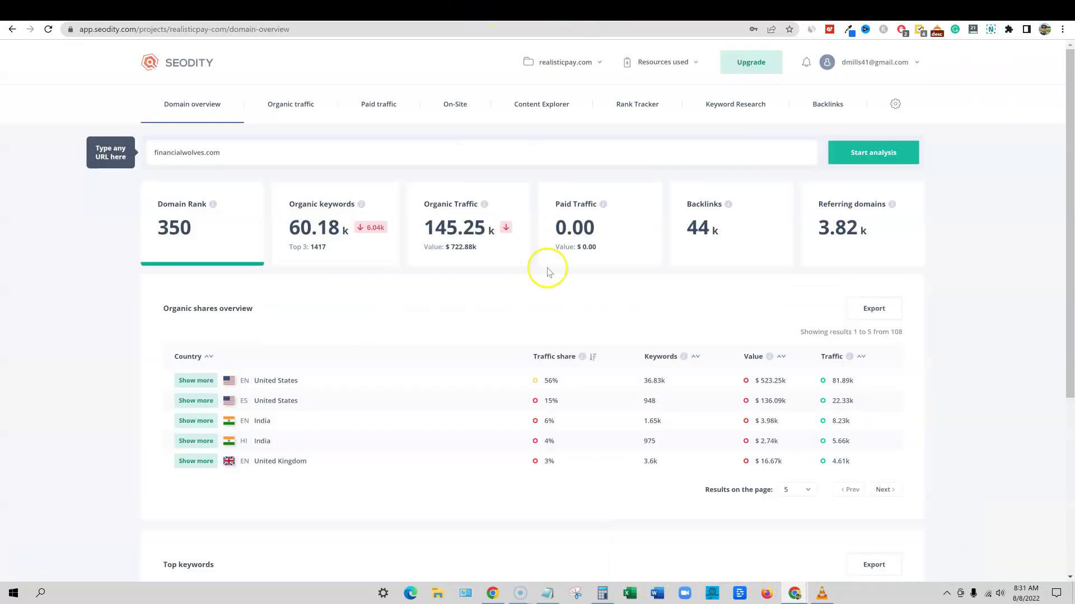
{"action": "left_click", "coordinate": [638, 104]}
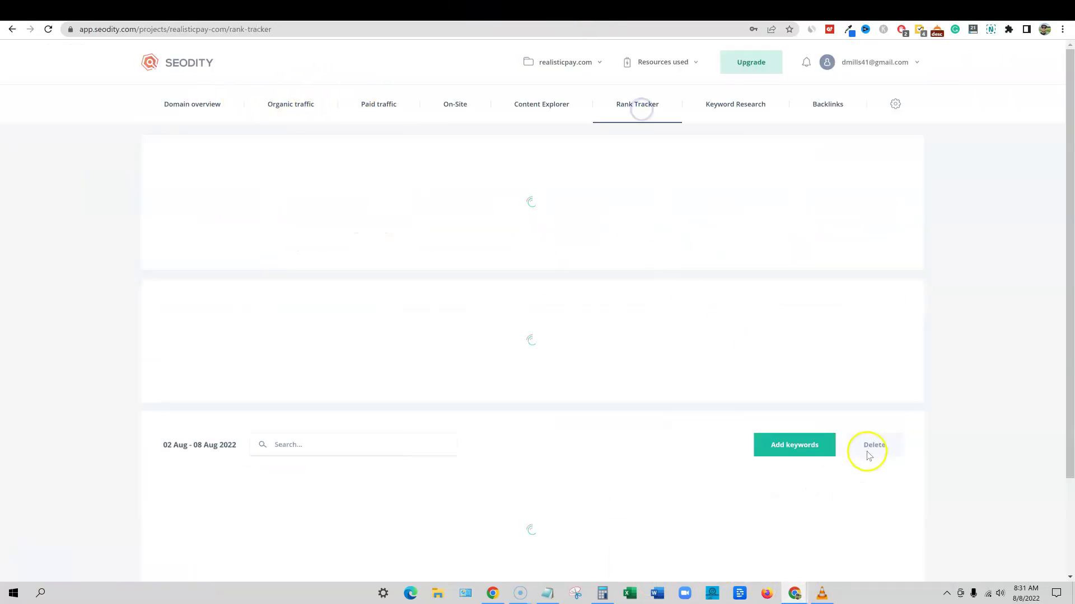
{"action": "scroll", "coordinate": [823, 425], "scroll_direction": "down", "scroll_amount": 1}
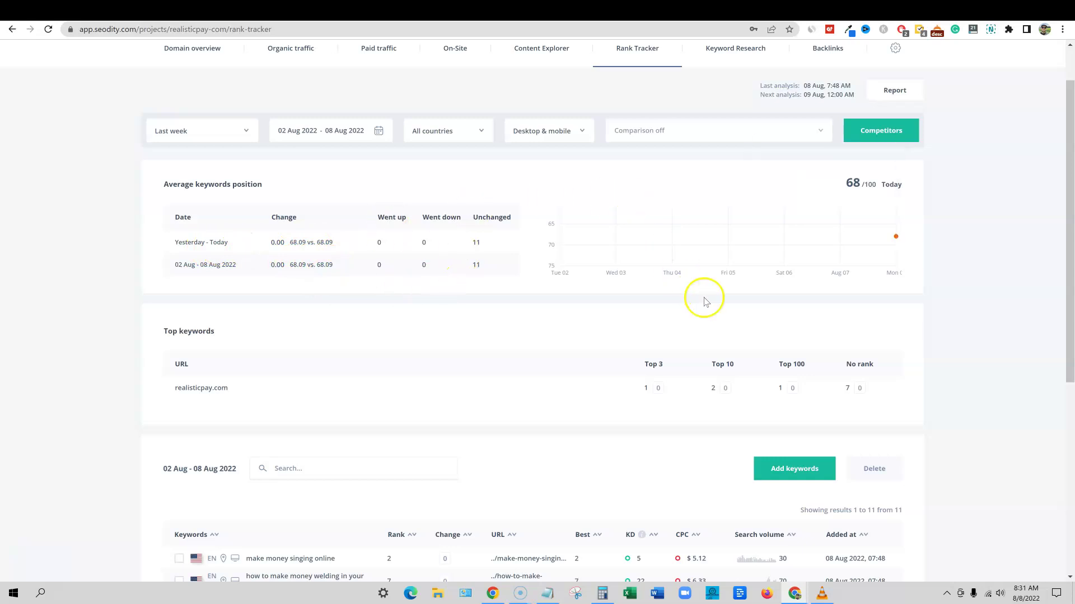
{"action": "scroll", "coordinate": [704, 302], "scroll_direction": "up", "scroll_amount": 1}
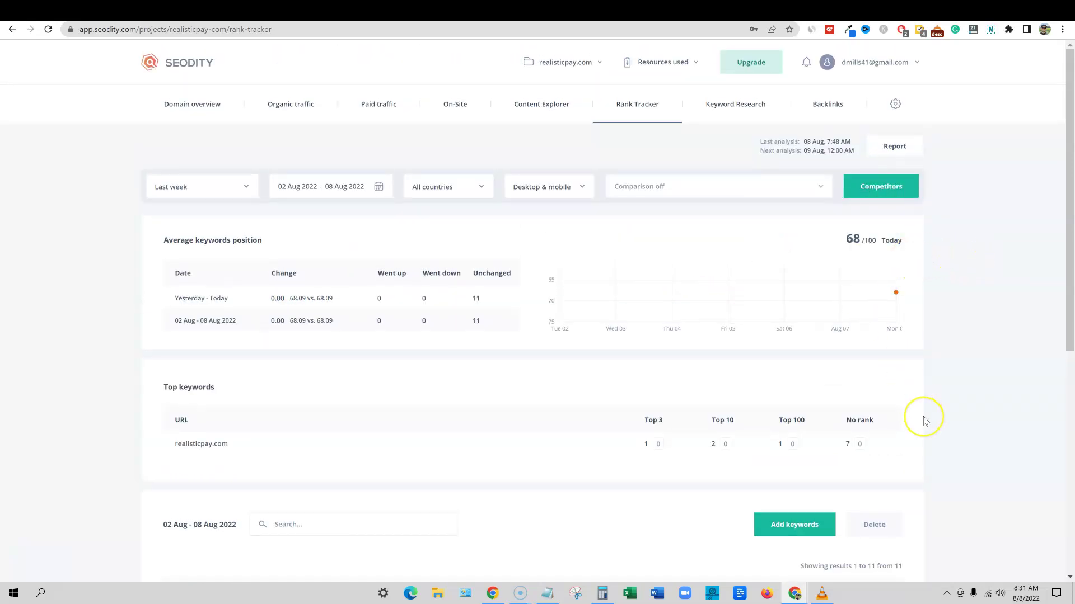
{"action": "left_click", "coordinate": [580, 188]}
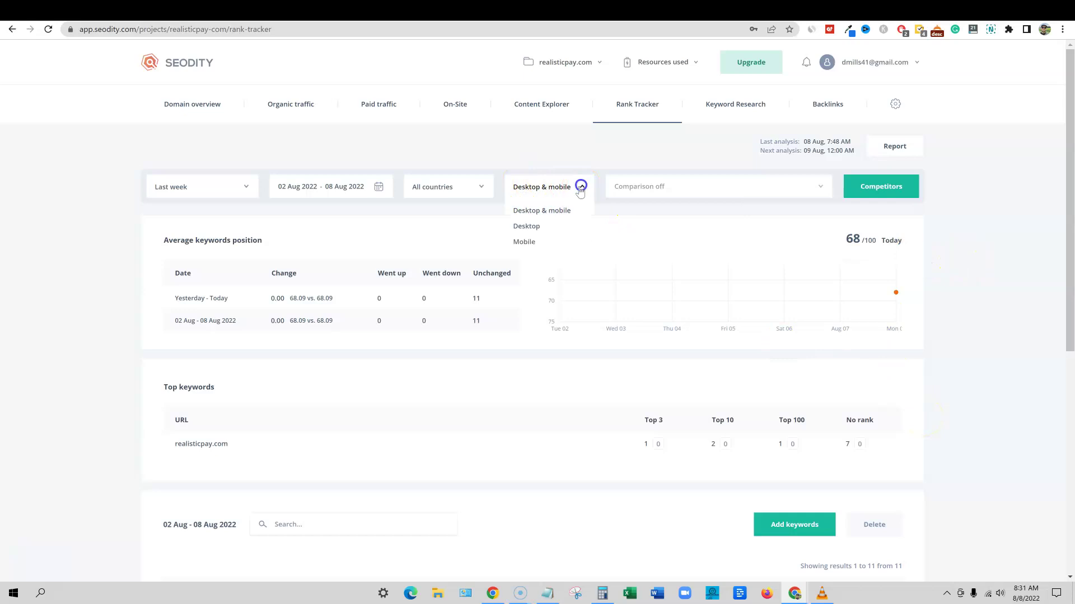
{"action": "left_click", "coordinate": [1014, 257]}
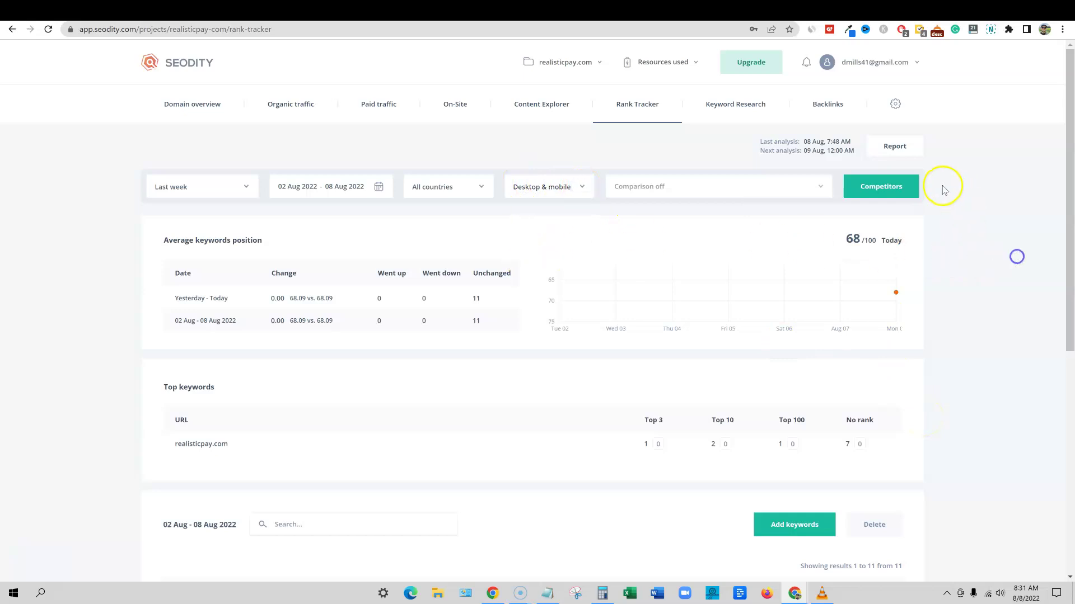
{"action": "scroll", "coordinate": [930, 336], "scroll_direction": "down", "scroll_amount": 7}
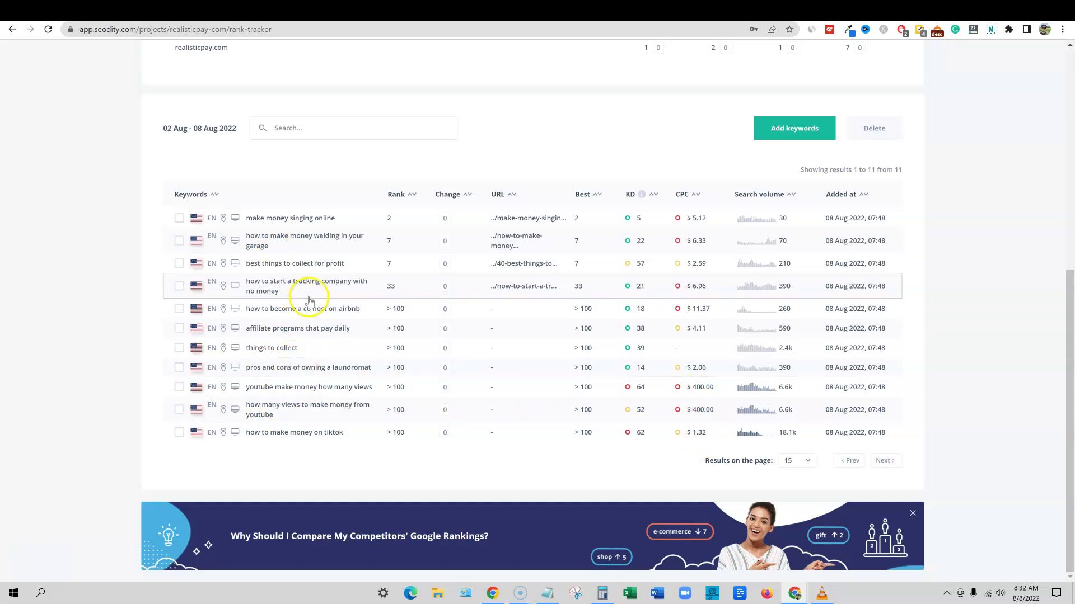
{"action": "left_click", "coordinate": [761, 290]}
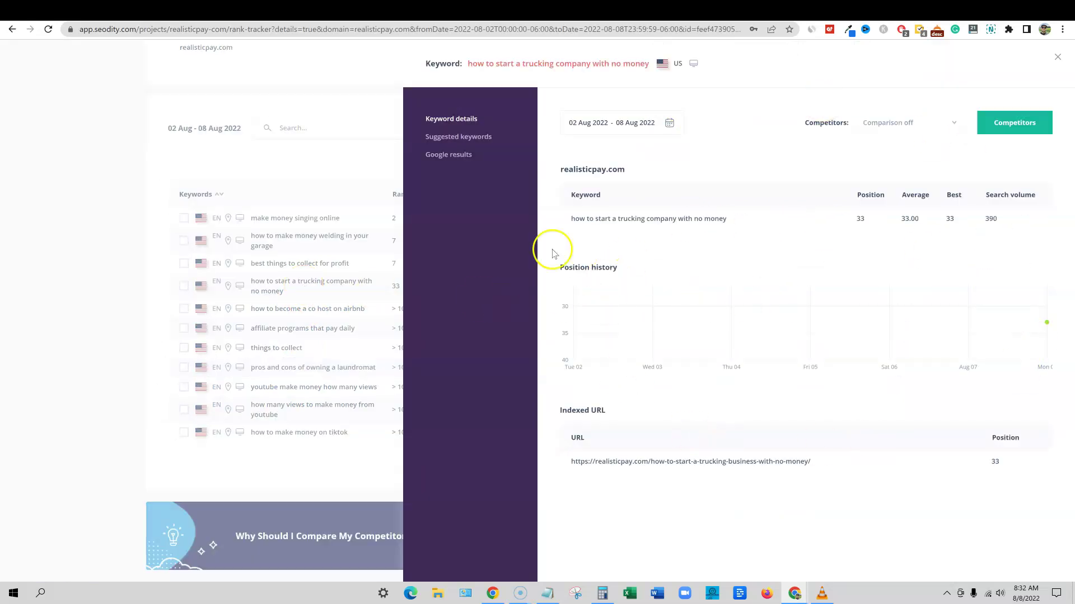
{"action": "mouse_move", "coordinate": [641, 307]}
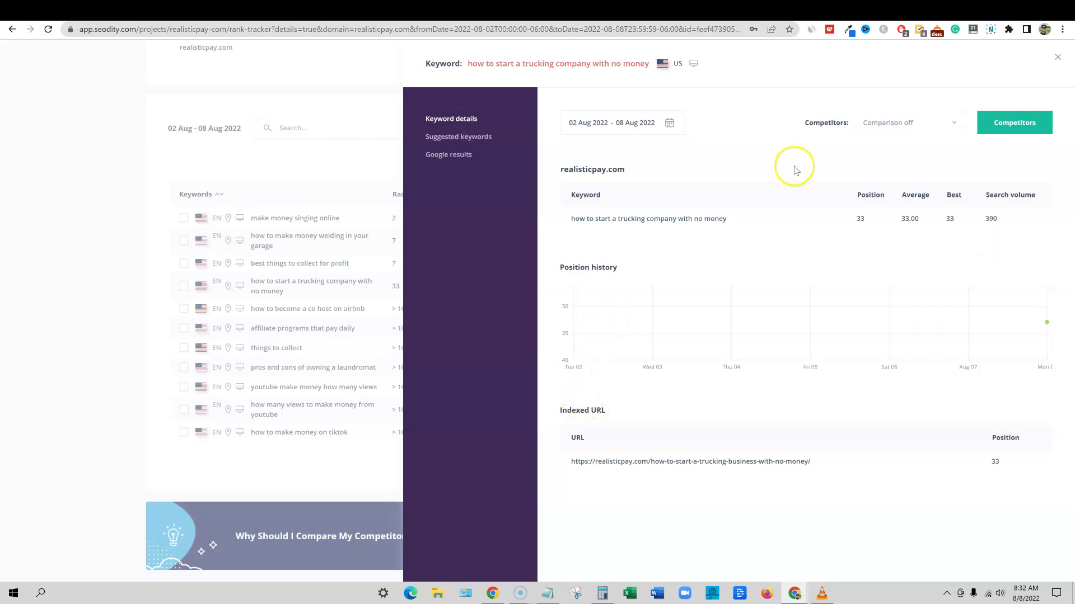
Review the comparison checklist in the Notepad notes and return to SheerSEO's Current Rankings
{"action": "left_click", "coordinate": [62, 355]}
{"action": "scroll", "coordinate": [487, 428], "scroll_direction": "up", "scroll_amount": 6}
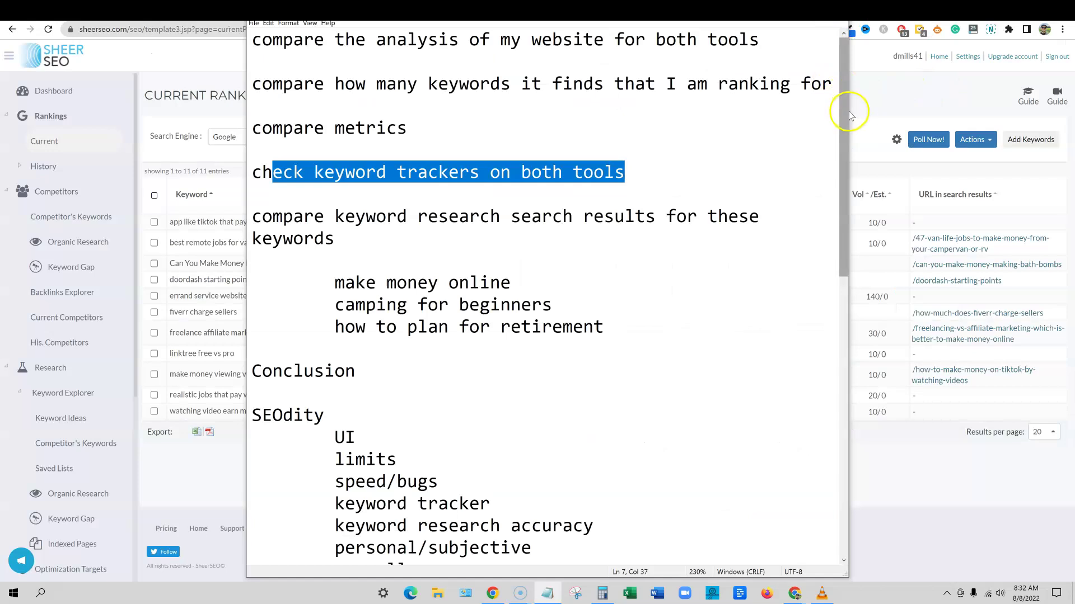
{"action": "left_click", "coordinate": [876, 95]}
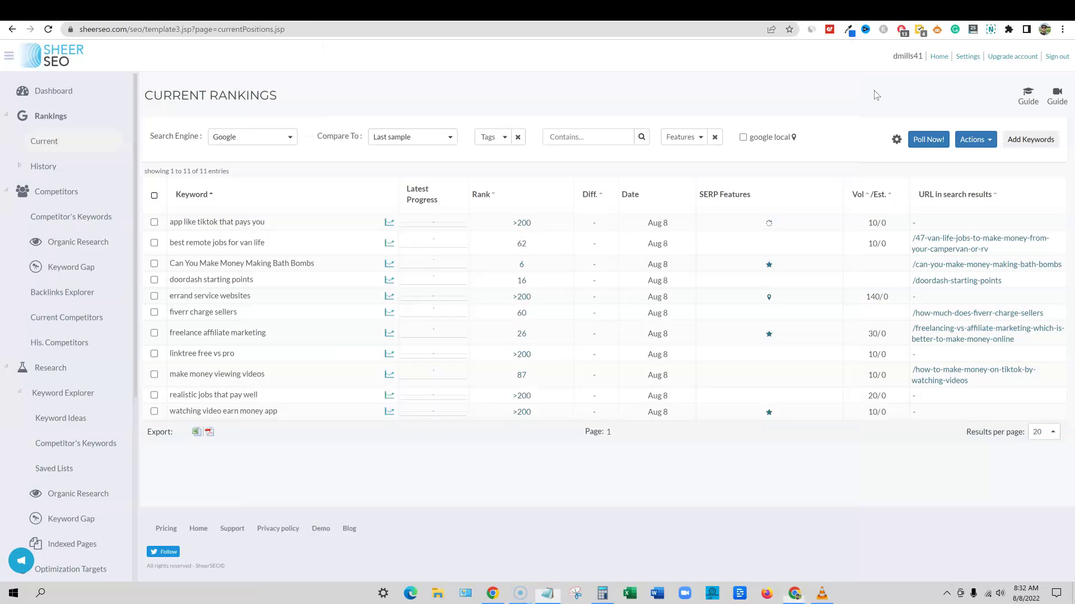
Open Seodity's AppSumo product page and review the lifetime deal's price, end date and product summary
{"action": "left_click", "coordinate": [607, 8]}
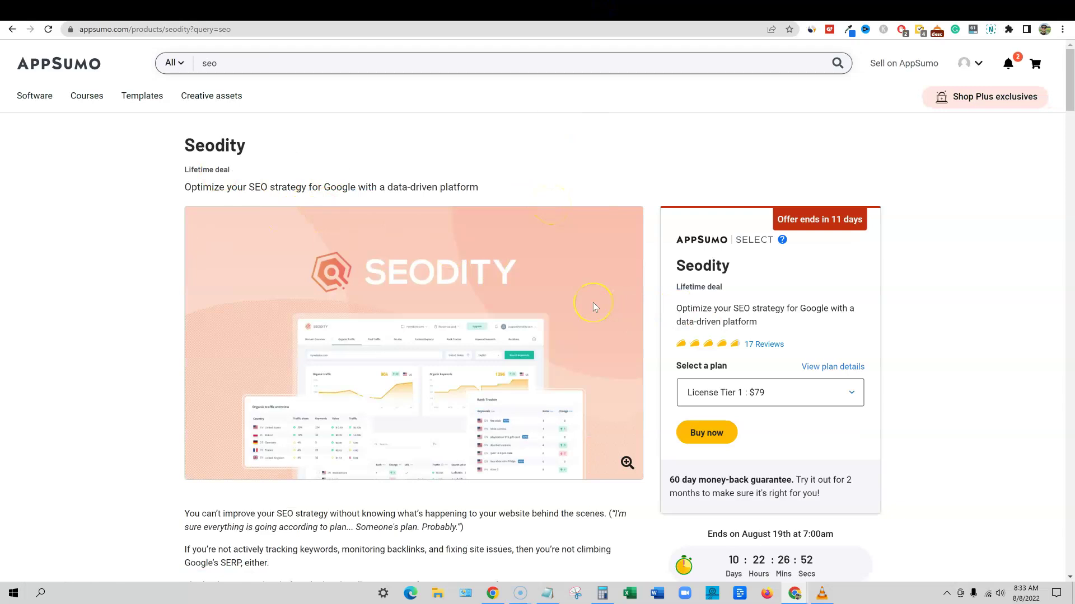
{"action": "scroll", "coordinate": [588, 321], "scroll_direction": "down", "scroll_amount": 3}
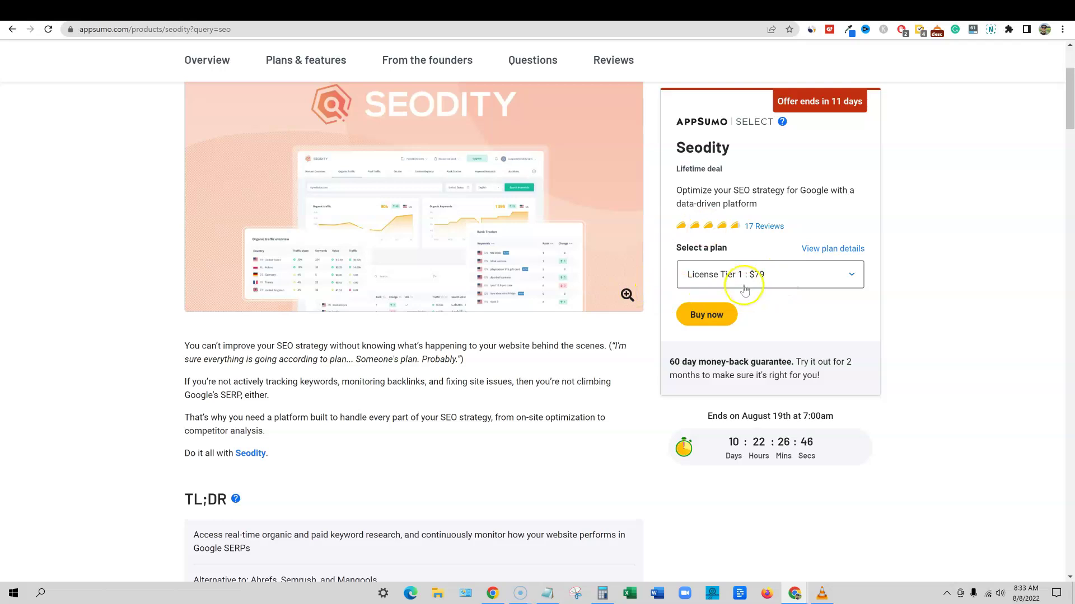
{"action": "scroll", "coordinate": [832, 335], "scroll_direction": "up", "scroll_amount": 1}
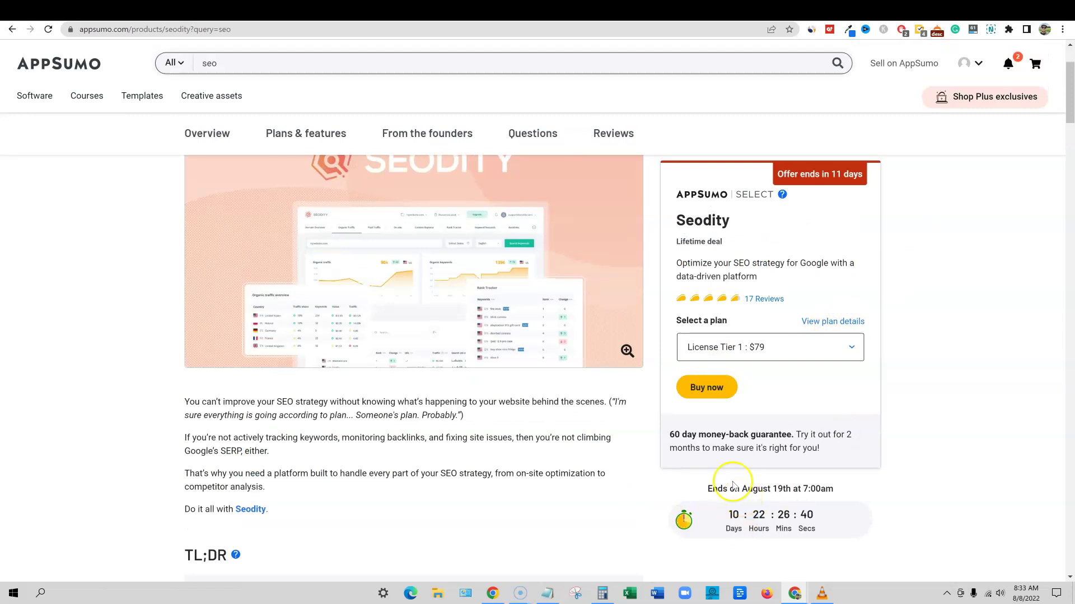
{"action": "scroll", "coordinate": [732, 485], "scroll_direction": "down", "scroll_amount": 8}
{"action": "scroll", "coordinate": [733, 477], "scroll_direction": "up", "scroll_amount": 5}
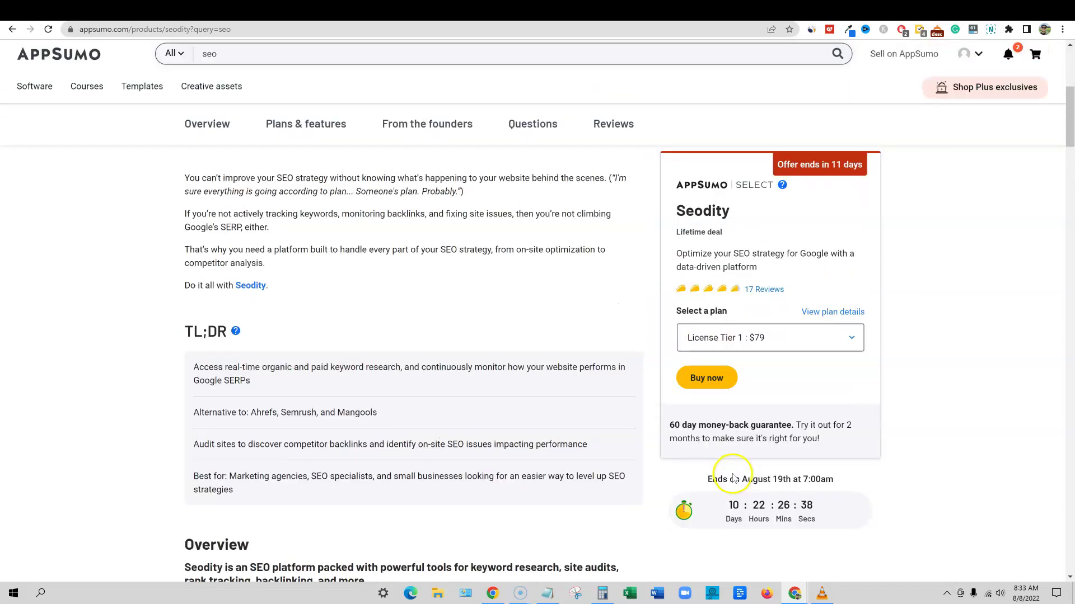
{"action": "scroll", "coordinate": [733, 477], "scroll_direction": "up", "scroll_amount": 6}
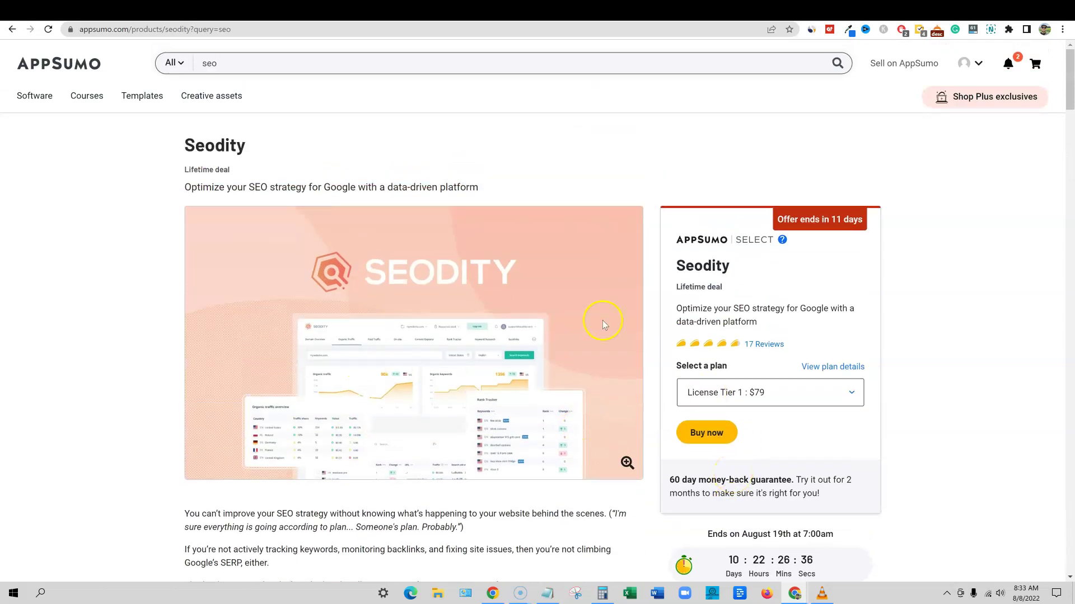
Switch to the Notepad notes and view the scoring categories for both tools in the Conclusion section
{"action": "left_click", "coordinate": [547, 592]}
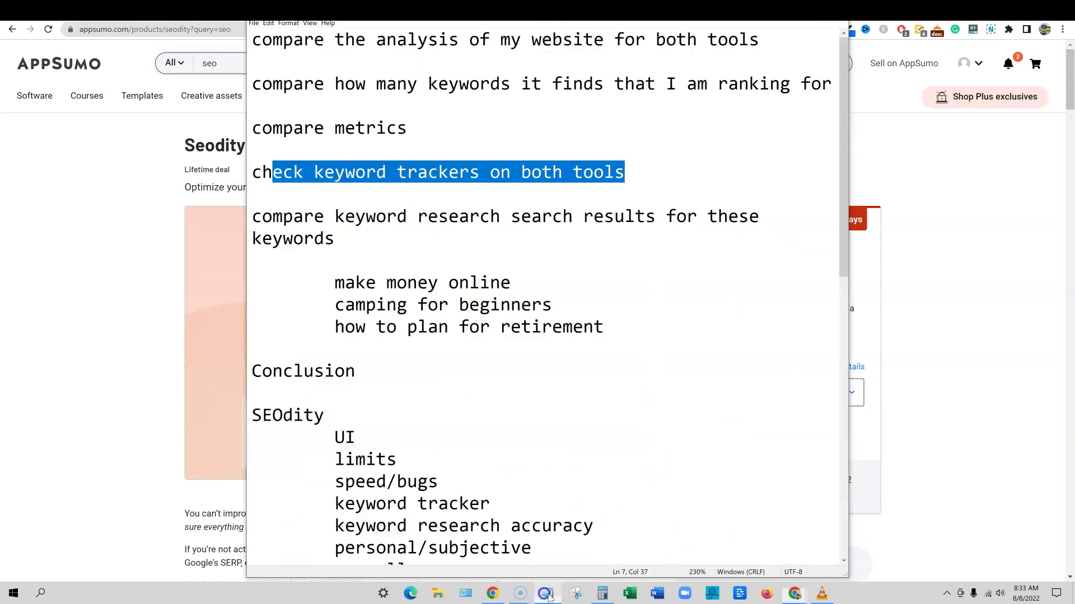
{"action": "scroll", "coordinate": [447, 317], "scroll_direction": "down", "scroll_amount": 5}
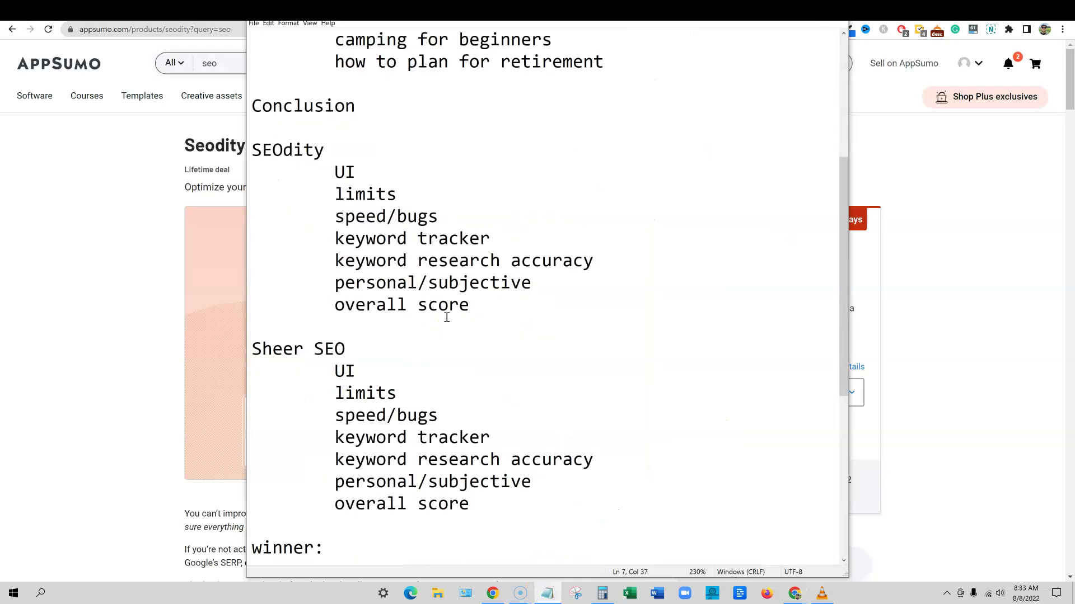
{"action": "scroll", "coordinate": [447, 317], "scroll_direction": "down", "scroll_amount": 1}
{"action": "scroll", "coordinate": [447, 317], "scroll_direction": "up", "scroll_amount": 1}
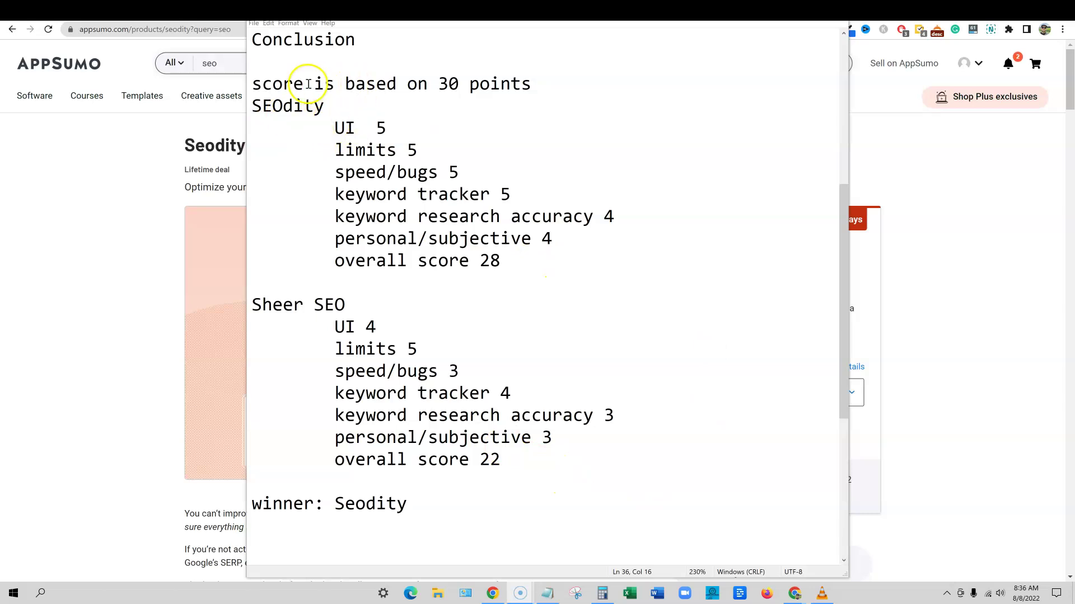
Highlight the 30-point score basis, the SEOdity and Sheer SEO headings, and the winner's name in the conclusion
{"action": "left_click_drag", "start_coordinate": [308, 84], "coordinate": [559, 82]}
{"action": "left_click", "coordinate": [653, 82]}
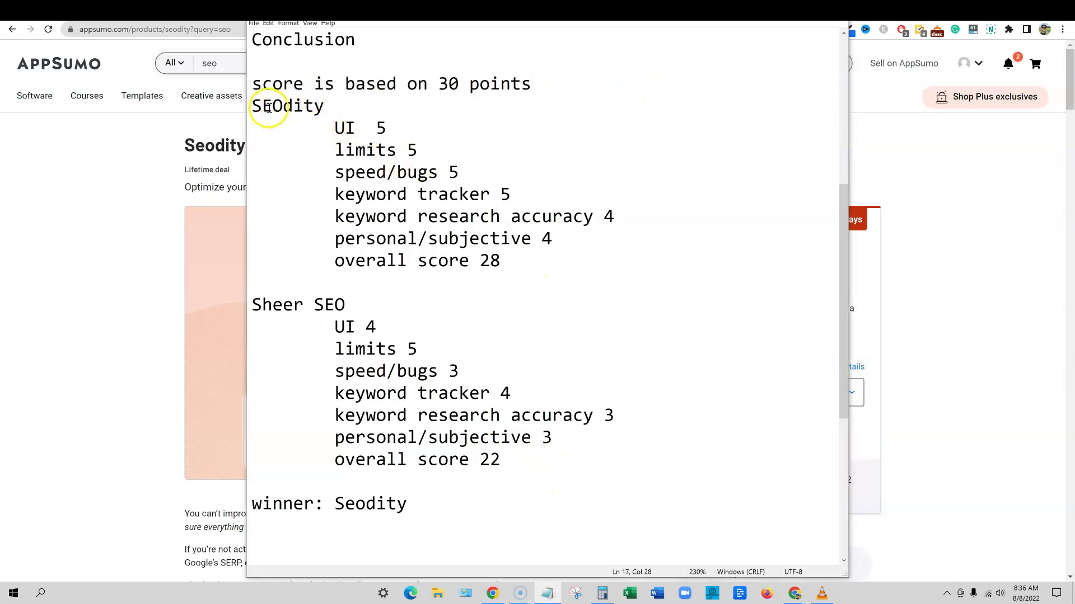
{"action": "left_click_drag", "start_coordinate": [268, 106], "coordinate": [401, 106]}
{"action": "left_click_drag", "start_coordinate": [261, 305], "coordinate": [385, 309]}
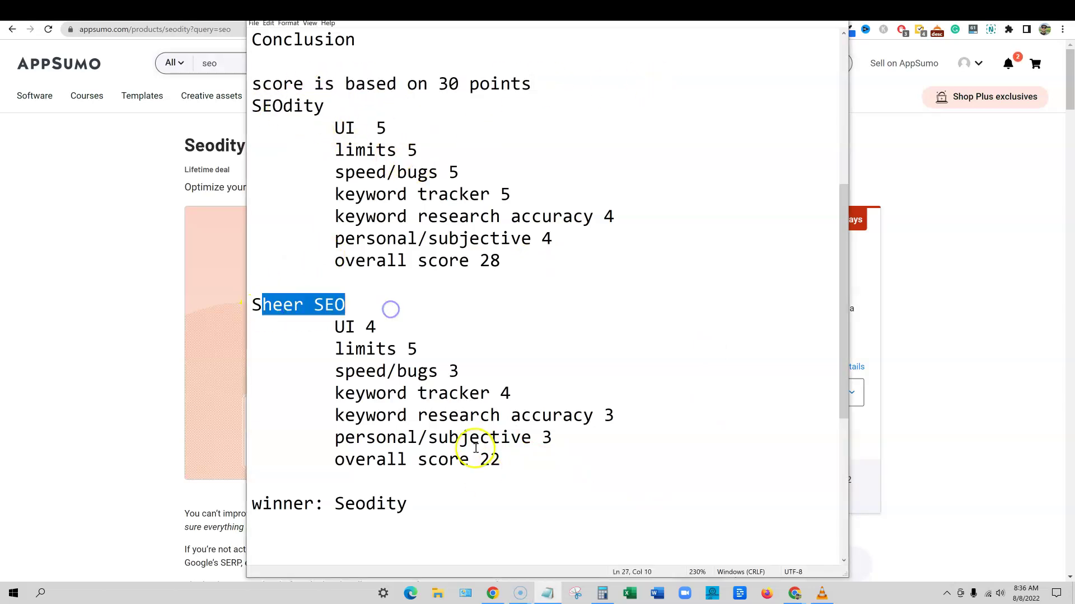
{"action": "left_click", "coordinate": [493, 372]}
{"action": "left_click_drag", "start_coordinate": [407, 504], "coordinate": [334, 504]}
{"action": "left_click", "coordinate": [516, 288]}
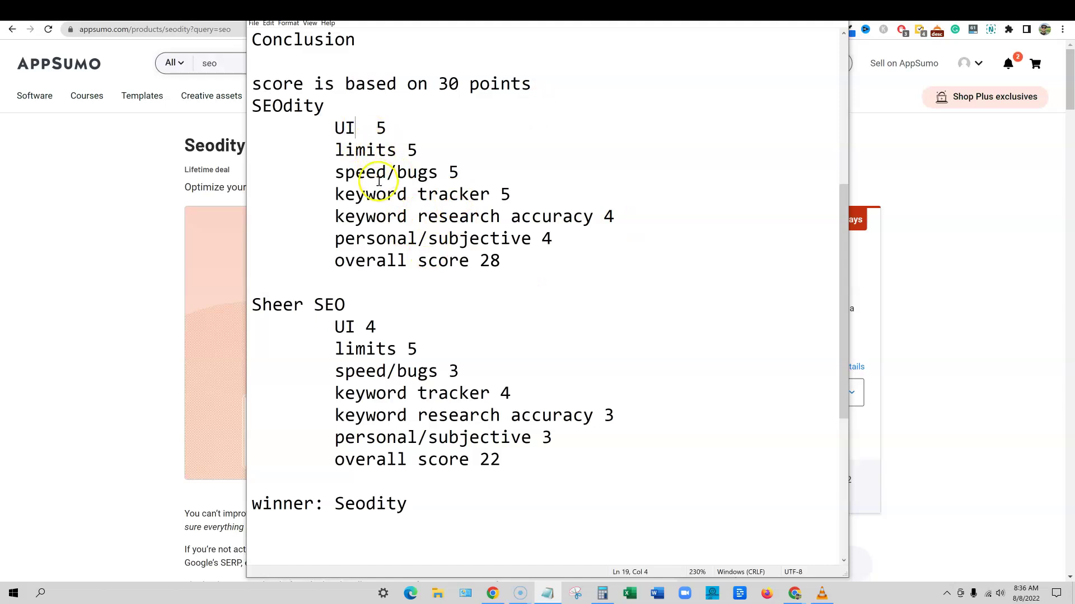
Highlight SEOdity's UI score and Sheer SEO's speed/bugs score in the conclusion
{"action": "left_click_drag", "start_coordinate": [386, 128], "coordinate": [326, 127]}
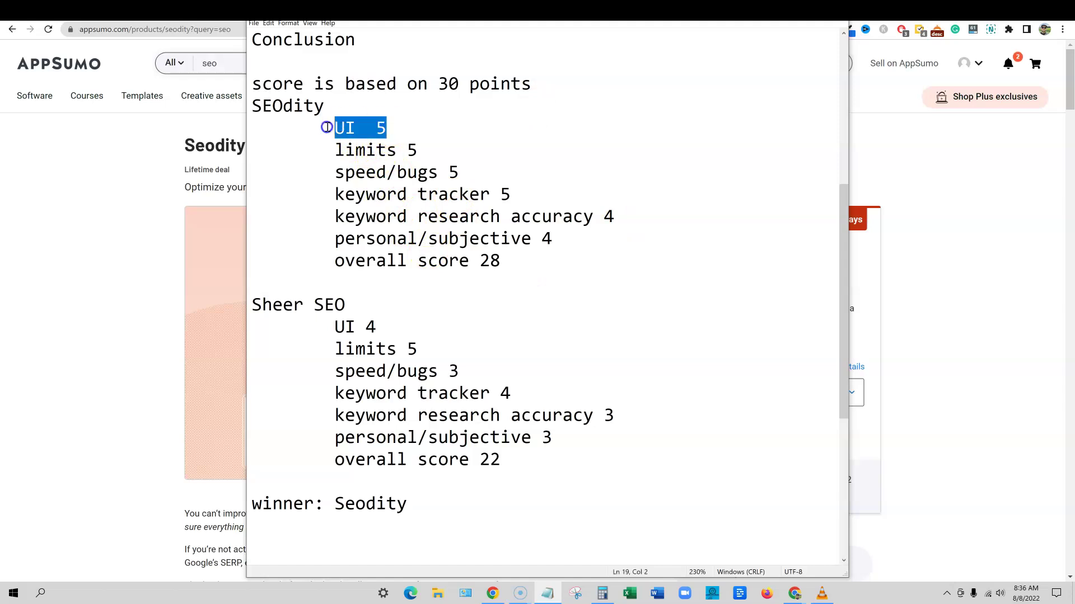
{"action": "left_click", "coordinate": [396, 128]}
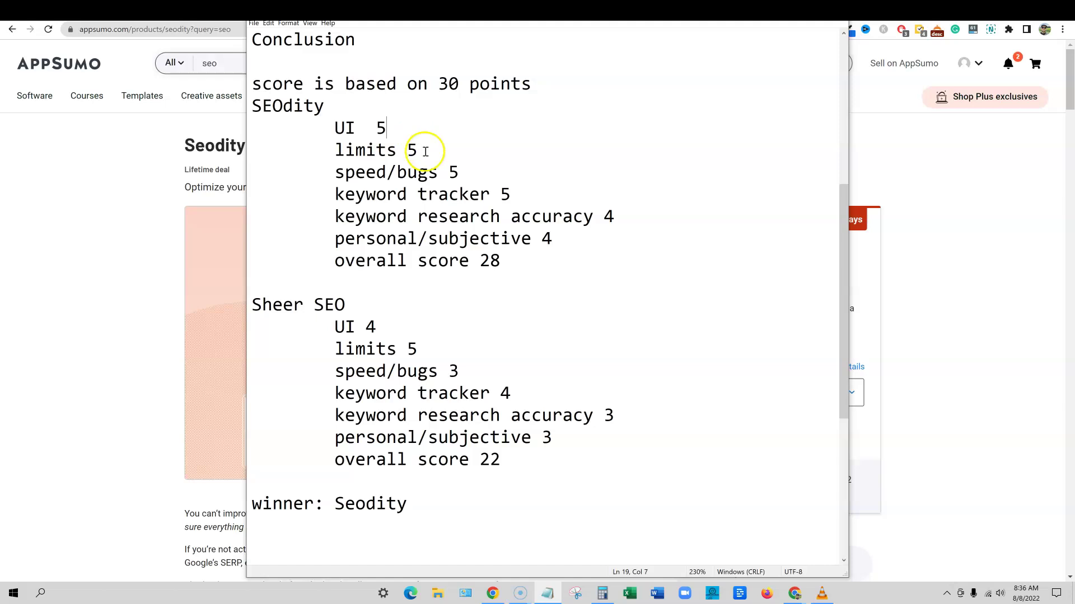
{"action": "left_click_drag", "start_coordinate": [470, 370], "coordinate": [304, 369]}
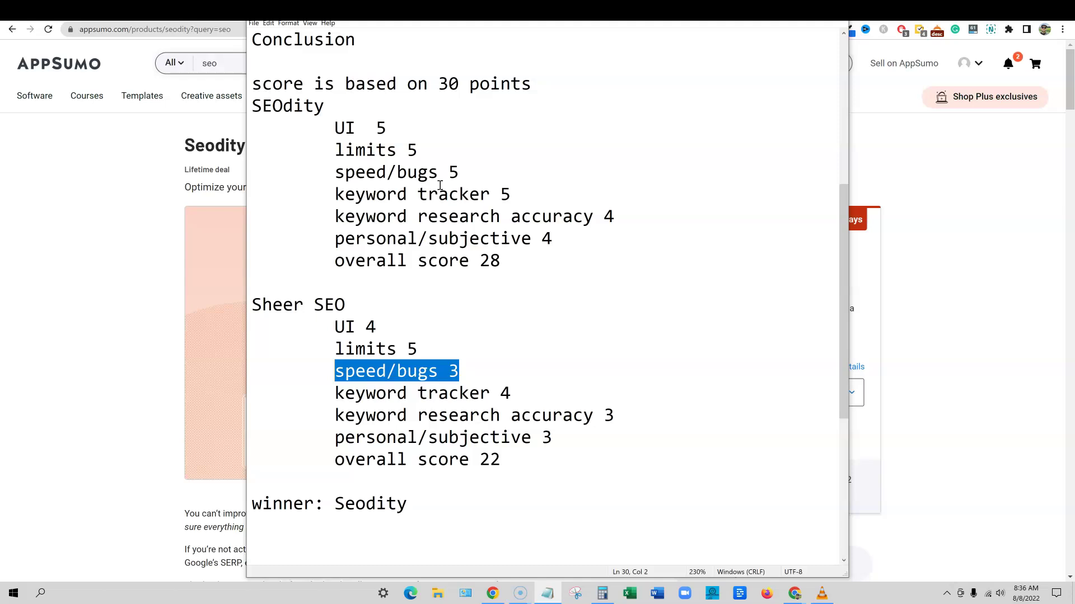
Highlight the limits scores of SEOdity and Sheer SEO in the conclusion to compare them
{"action": "left_click", "coordinate": [430, 148]}
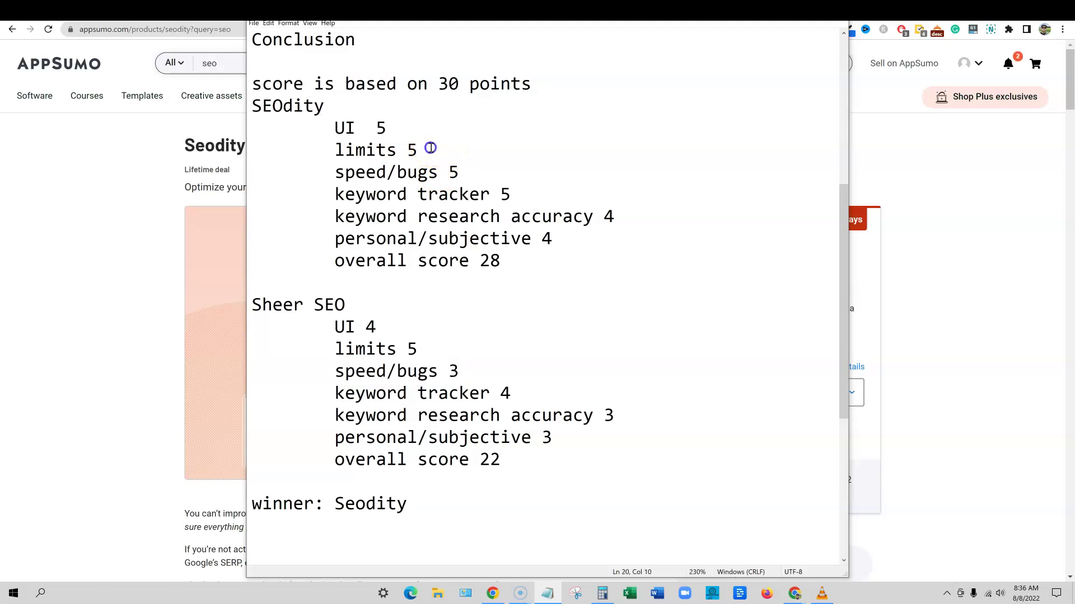
{"action": "left_click_drag", "start_coordinate": [430, 148], "coordinate": [309, 150]}
{"action": "left_click_drag", "start_coordinate": [418, 346], "coordinate": [325, 343]}
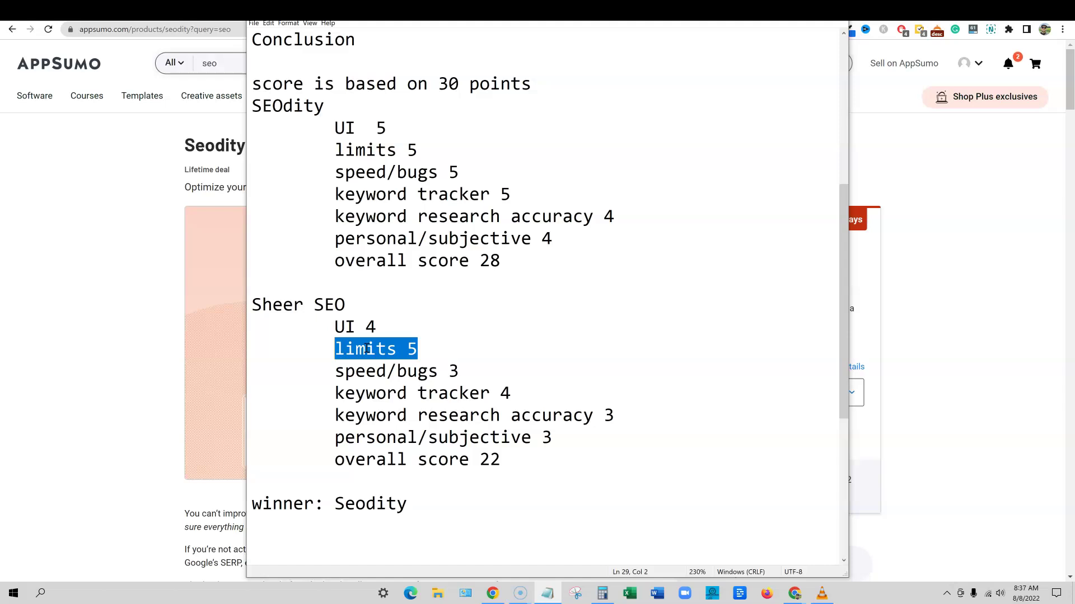
{"action": "left_click_drag", "start_coordinate": [418, 150], "coordinate": [265, 156]}
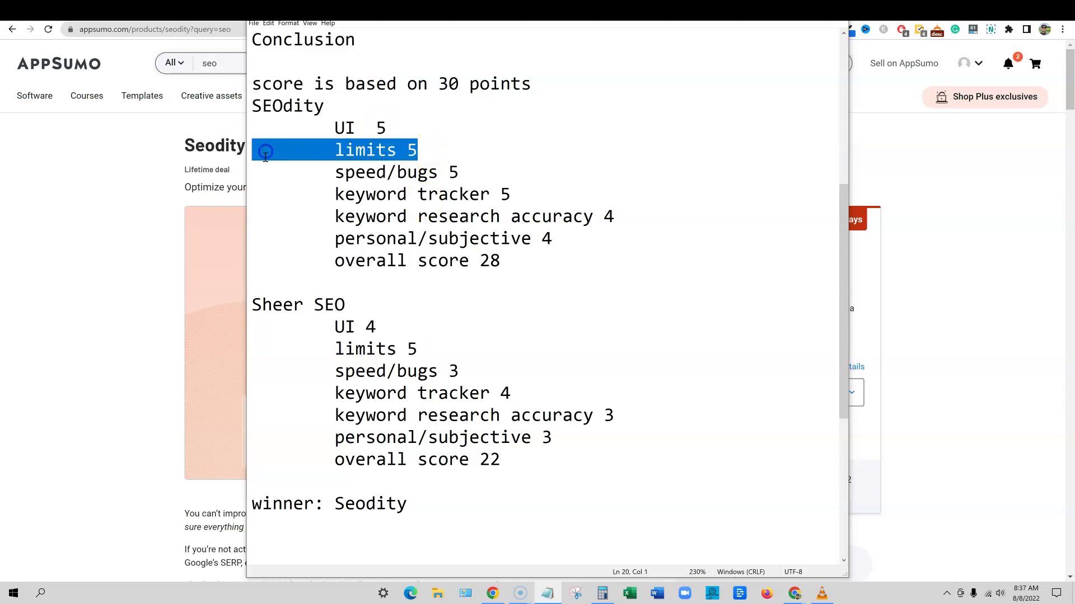
{"action": "left_click", "coordinate": [440, 152]}
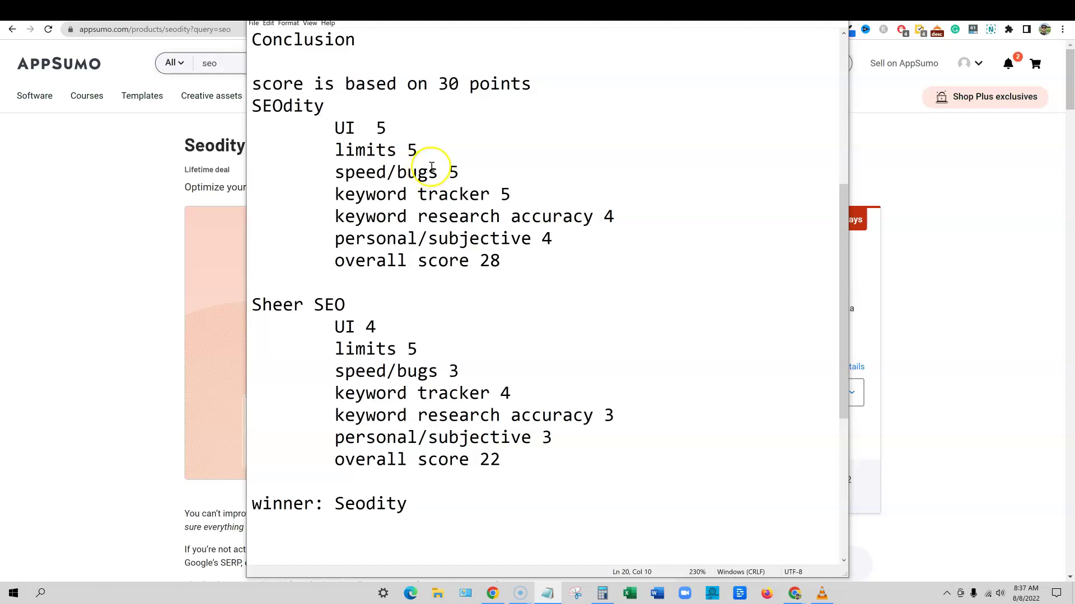
{"action": "left_click_drag", "start_coordinate": [430, 149], "coordinate": [340, 158]}
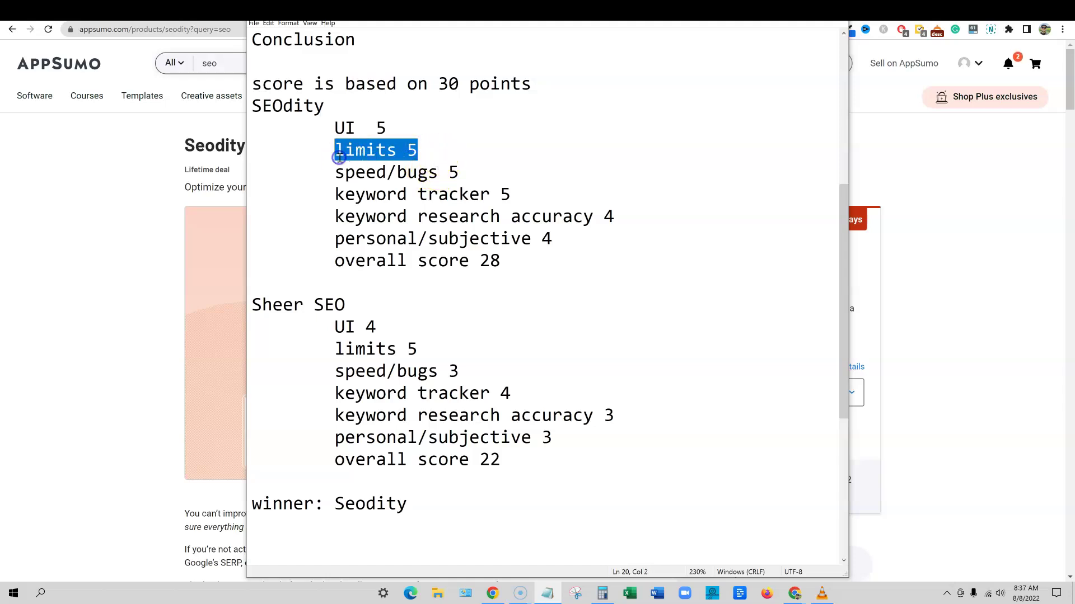
{"action": "left_click", "coordinate": [437, 153]}
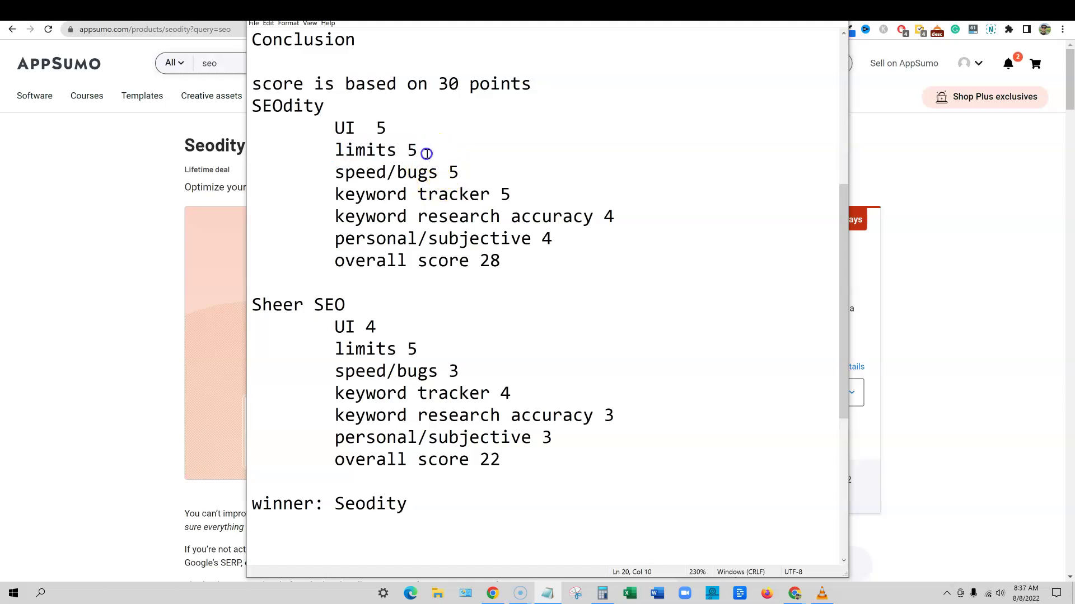